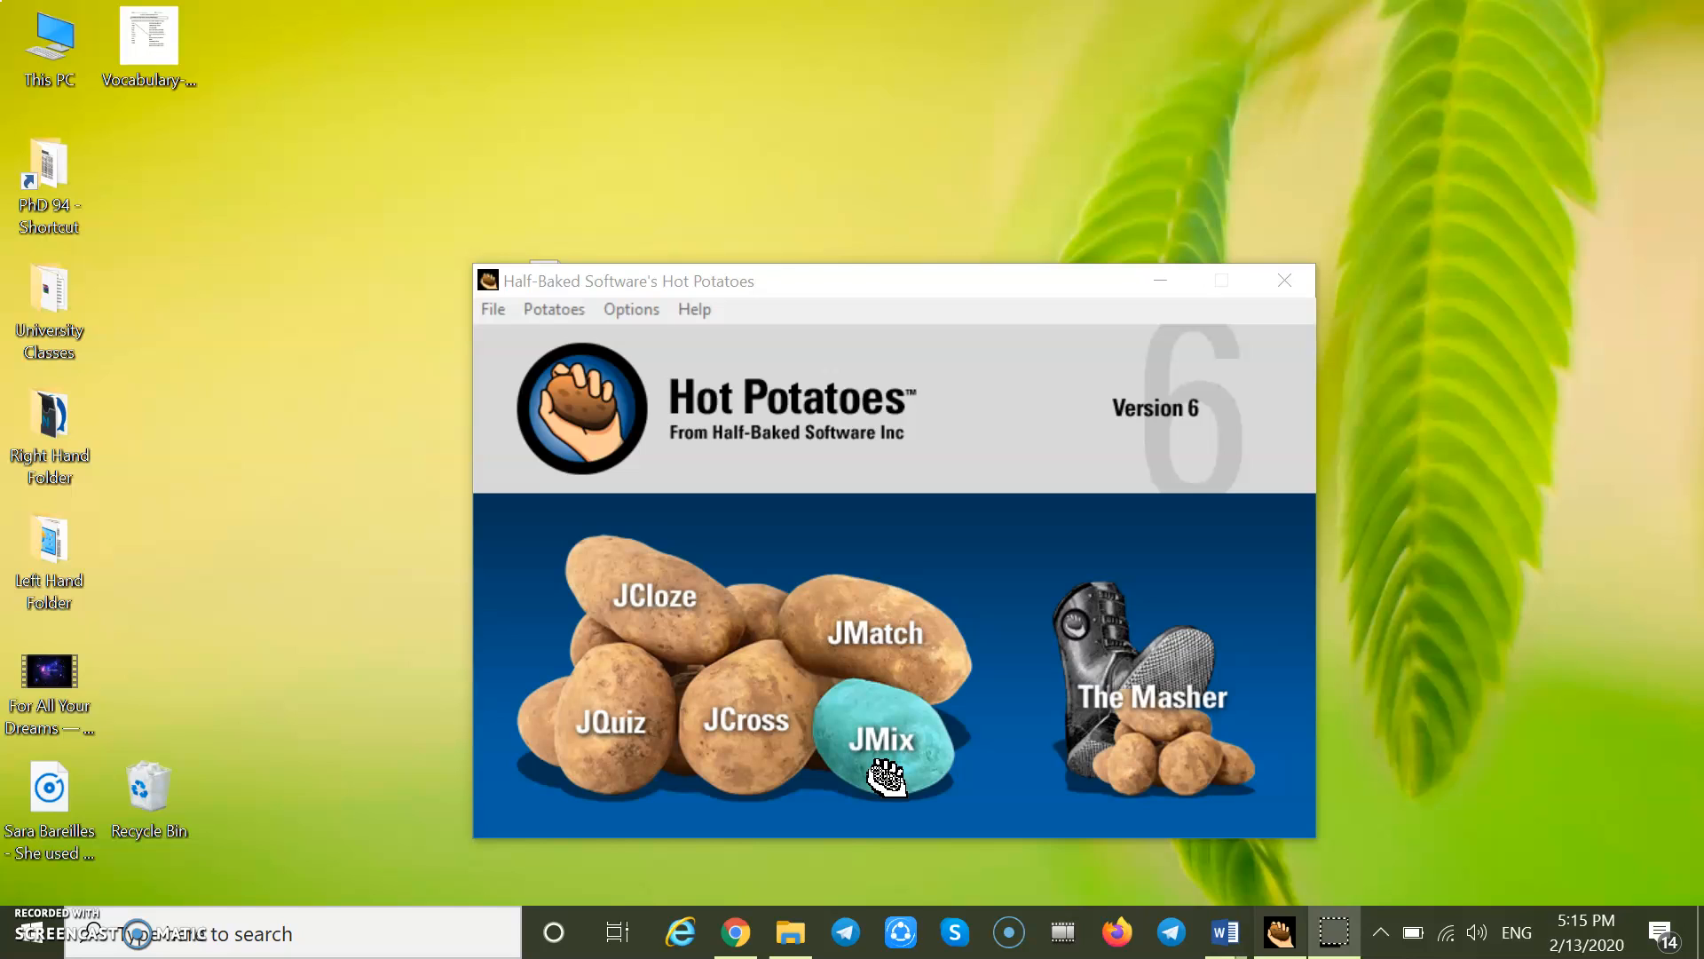
Step: Open the JMix exercise editor and enter the title "Unscramble the sentence."
left_click(874, 762)
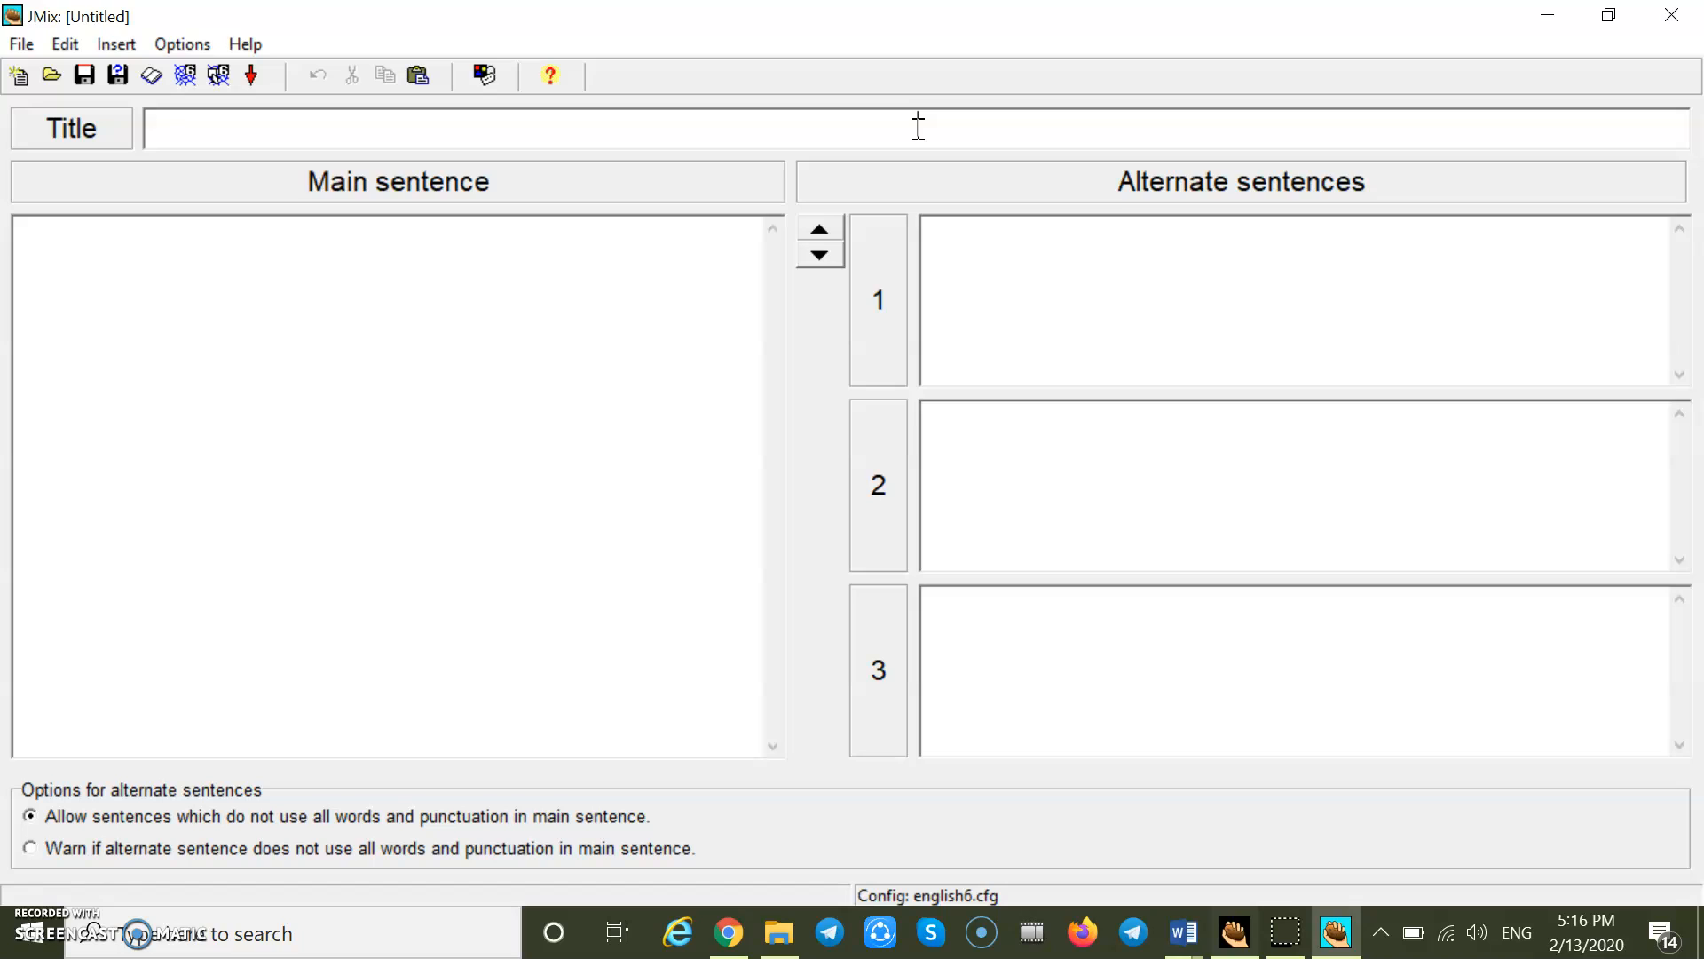
type("Unscramble the s")
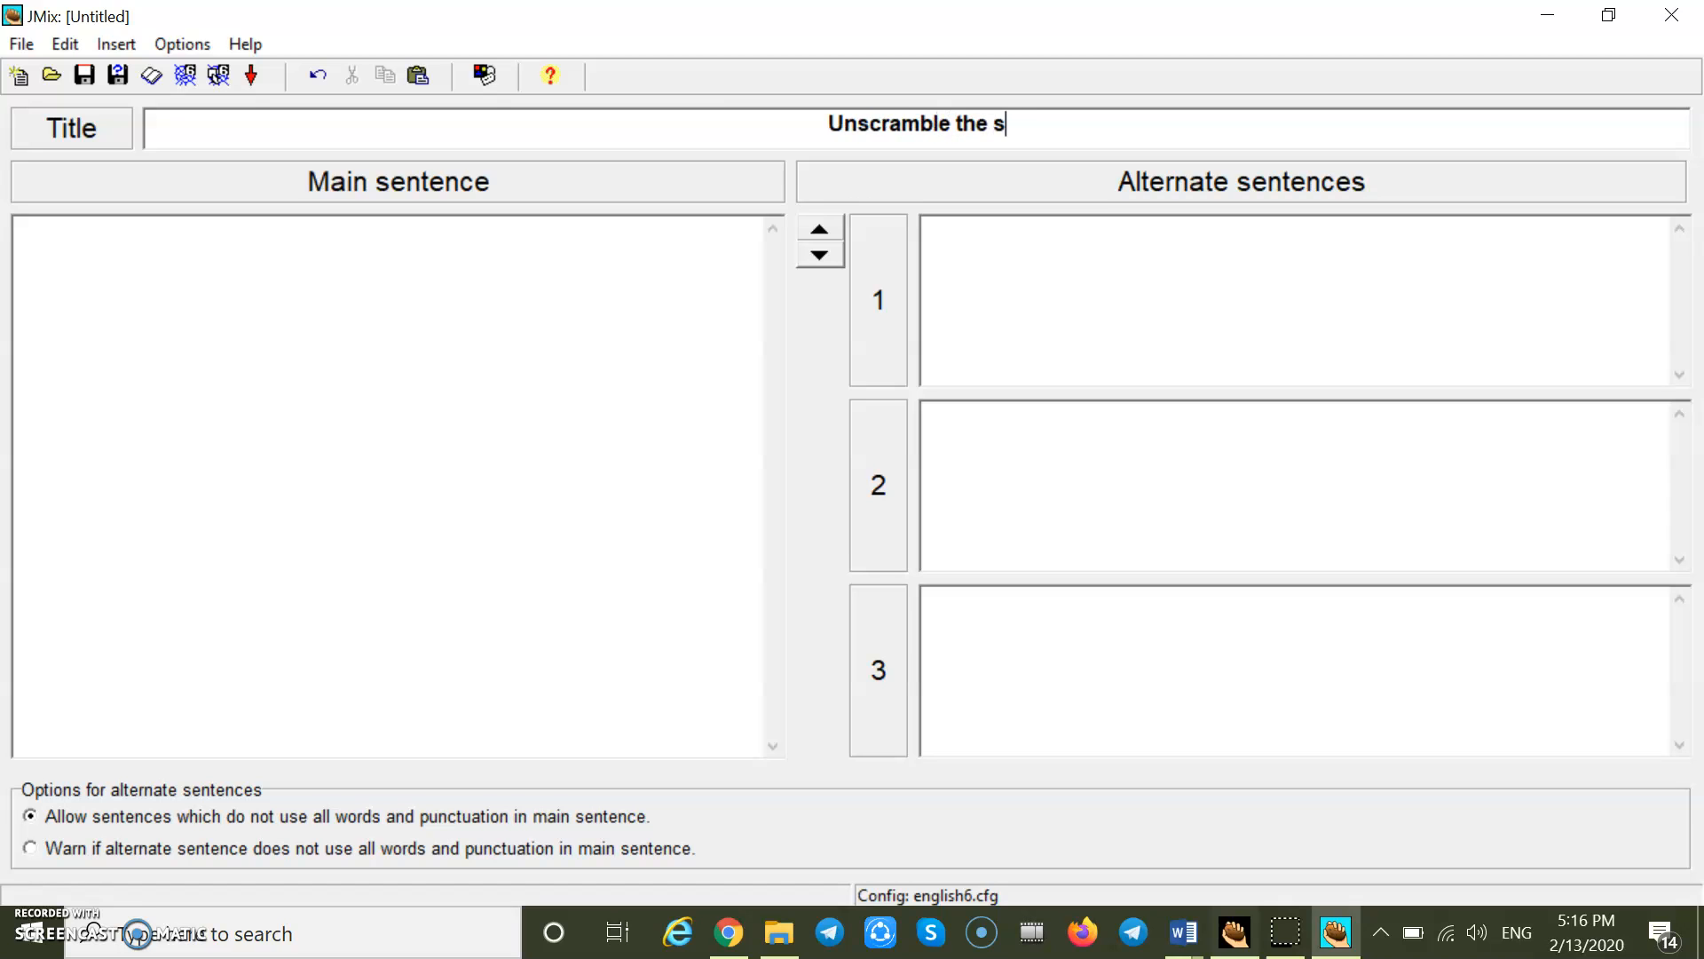
type("entence")
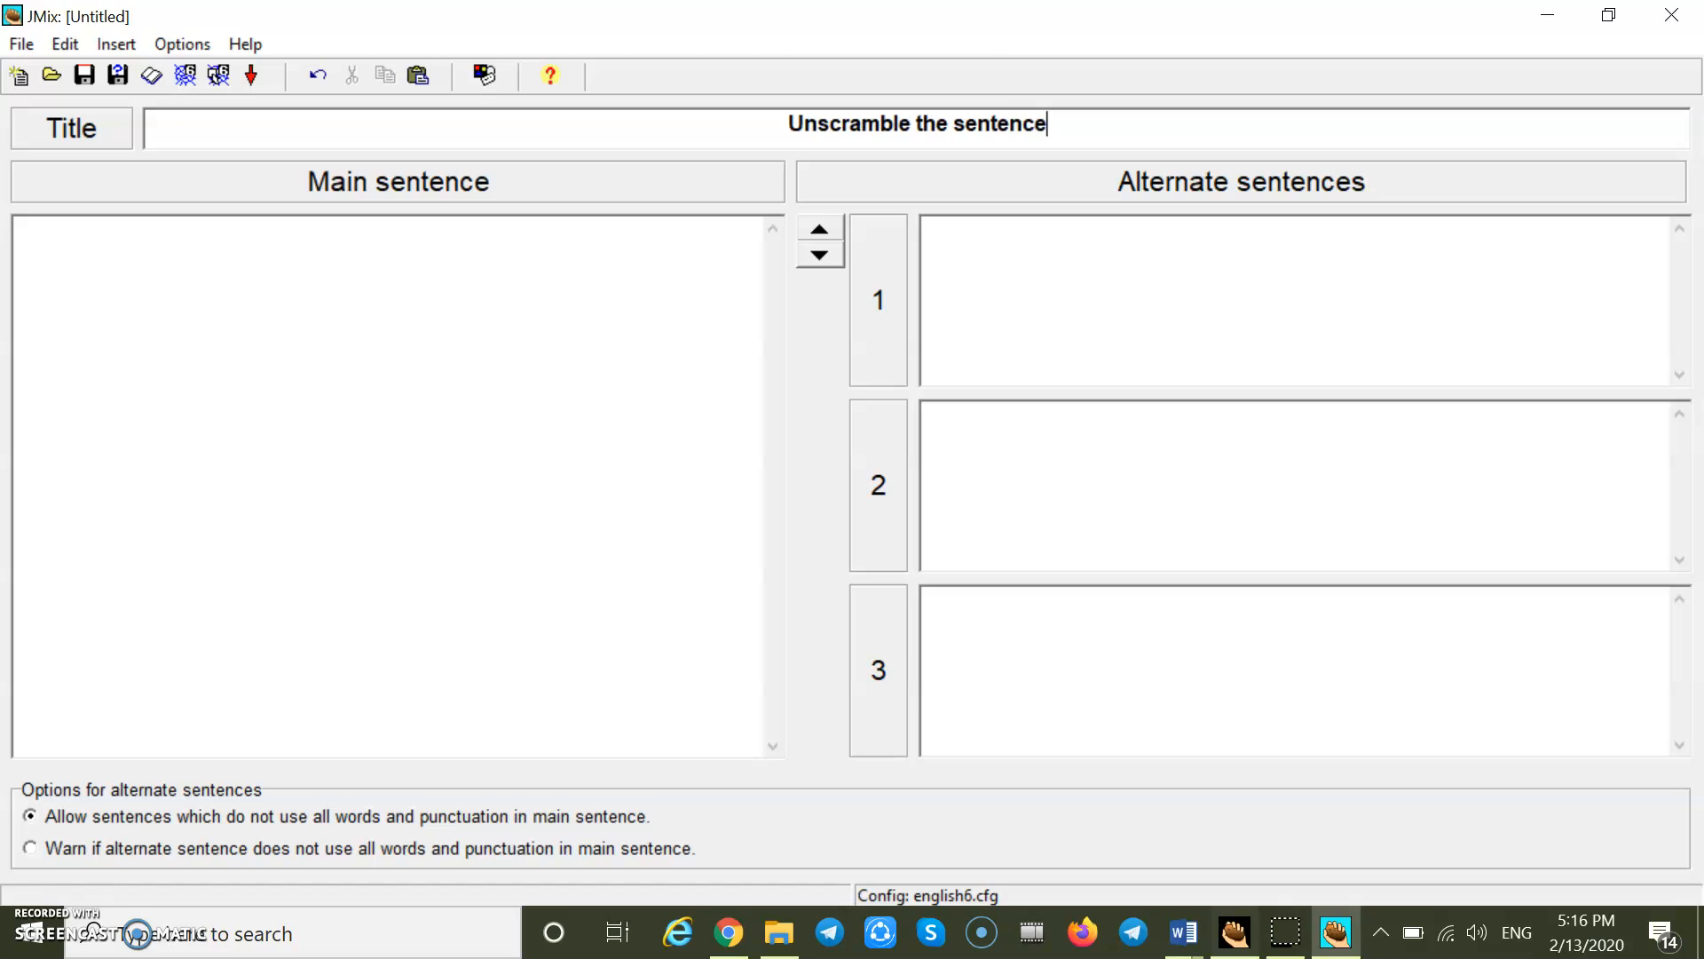
type(".")
Step: Insert the word "scrambled" before "sentence" in the title so it reads "Unscramble the scrambled sentence."
key("Left")
key("Left")
key("Left")
key("Left")
key("Left")
key("Left")
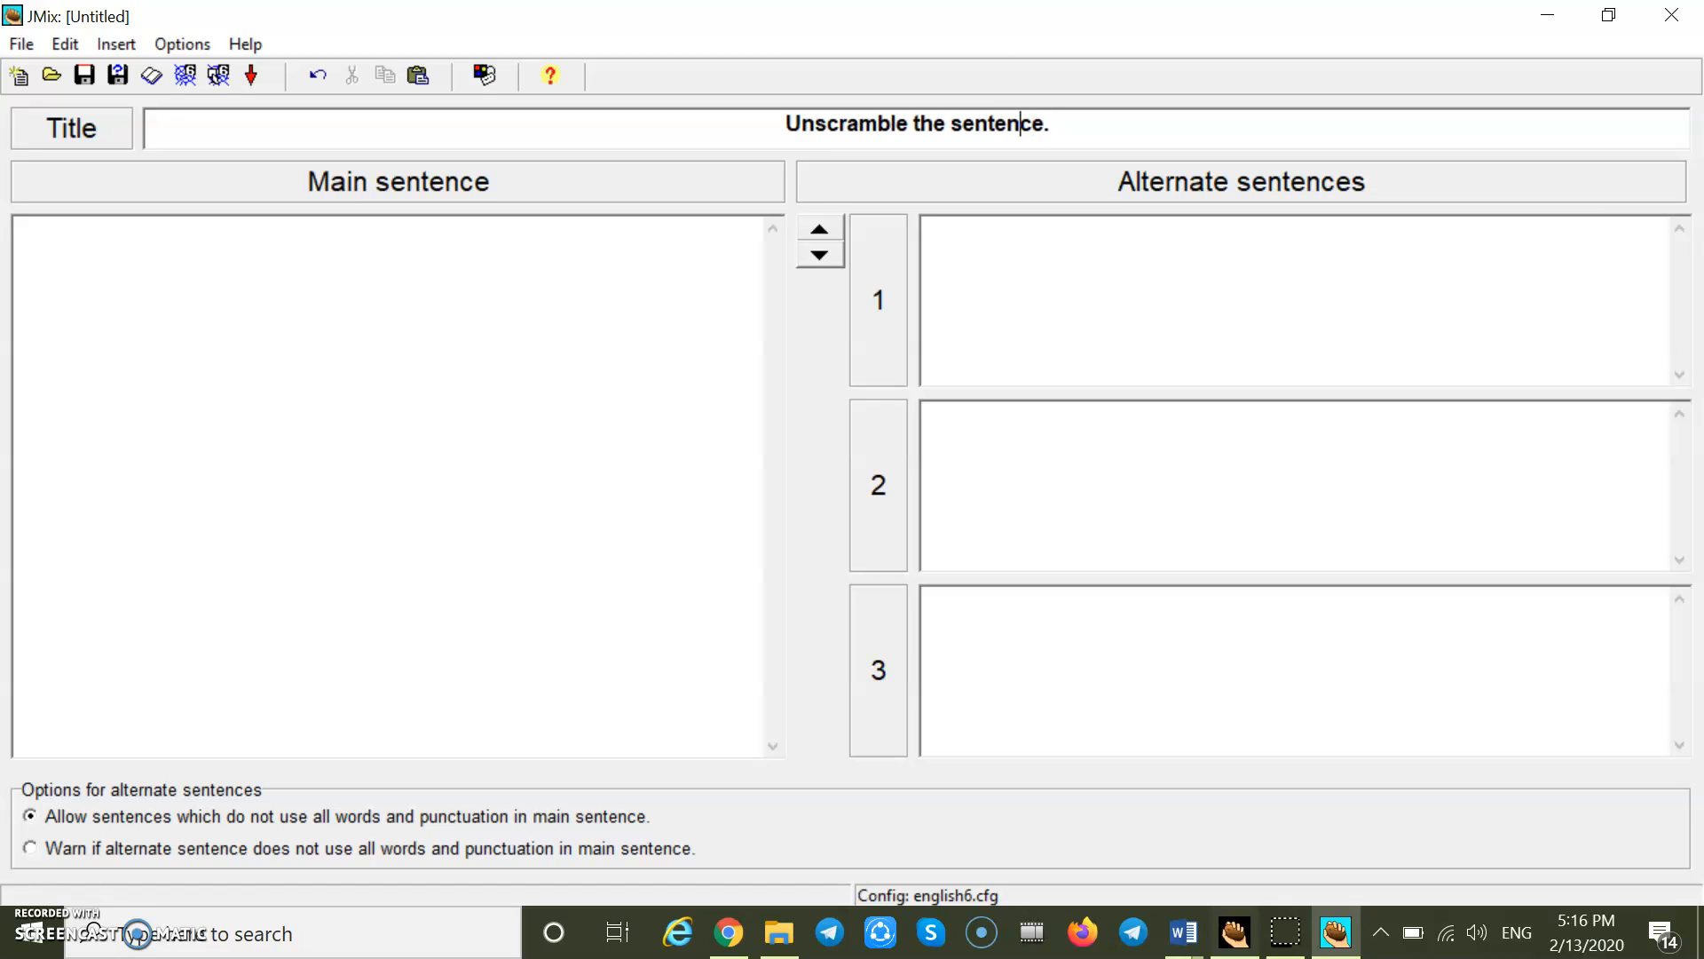
key("Left")
key("Left")
key("Left")
type("scramble")
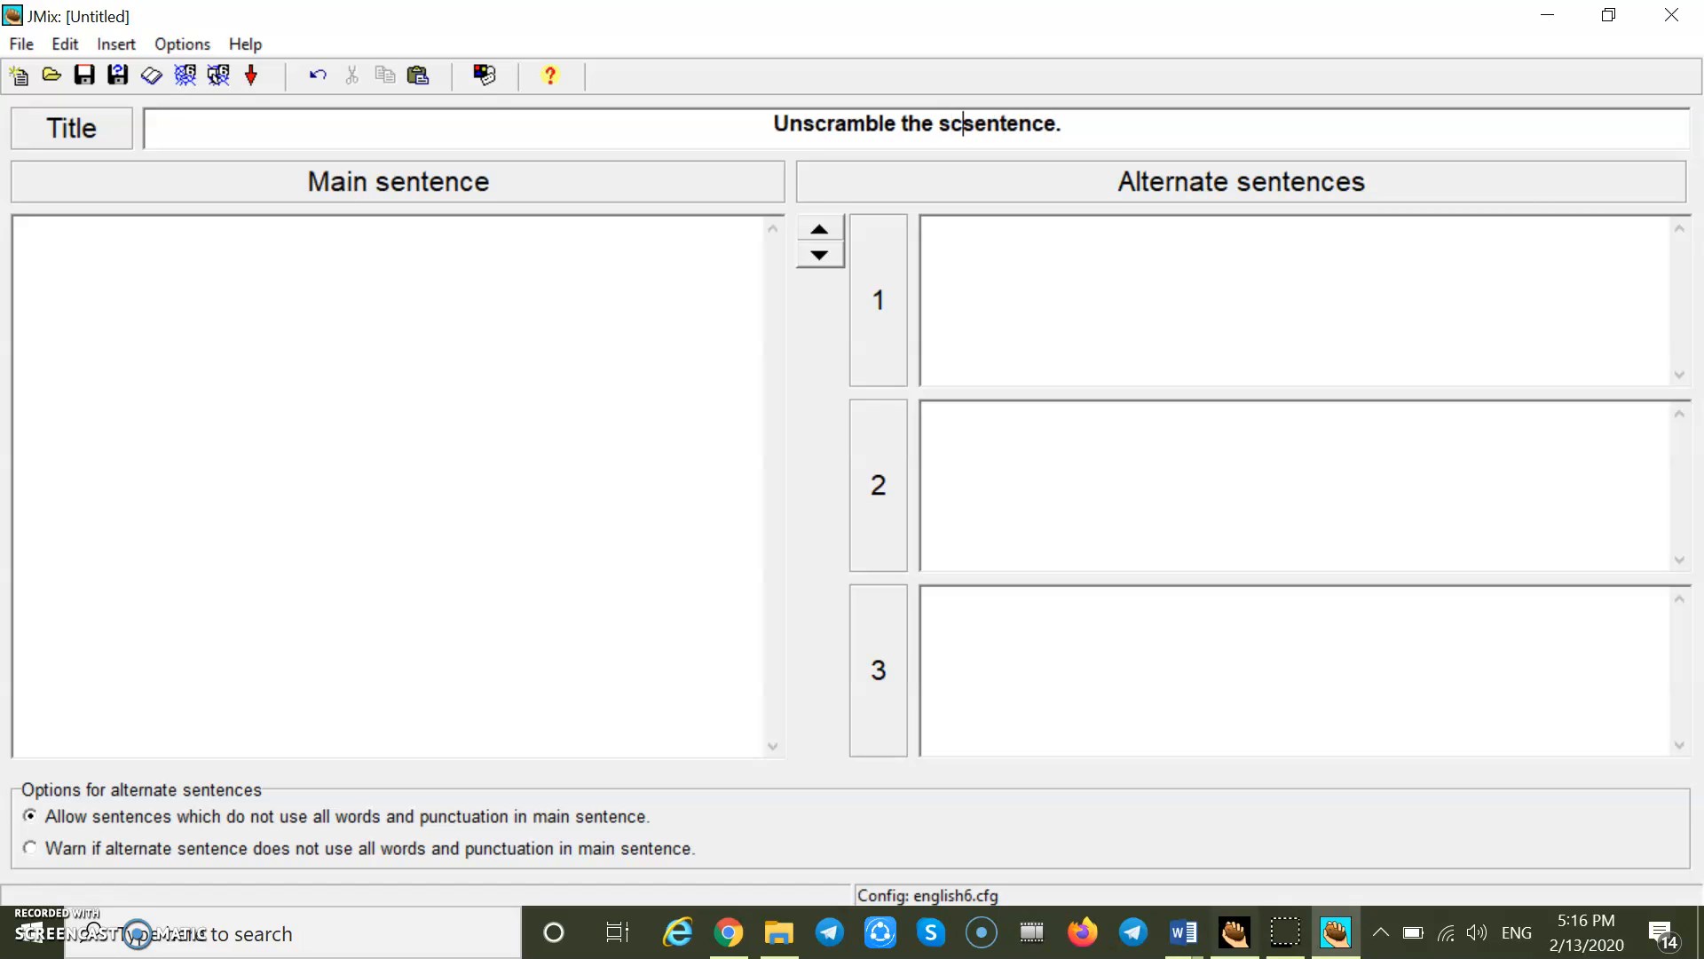
type("d")
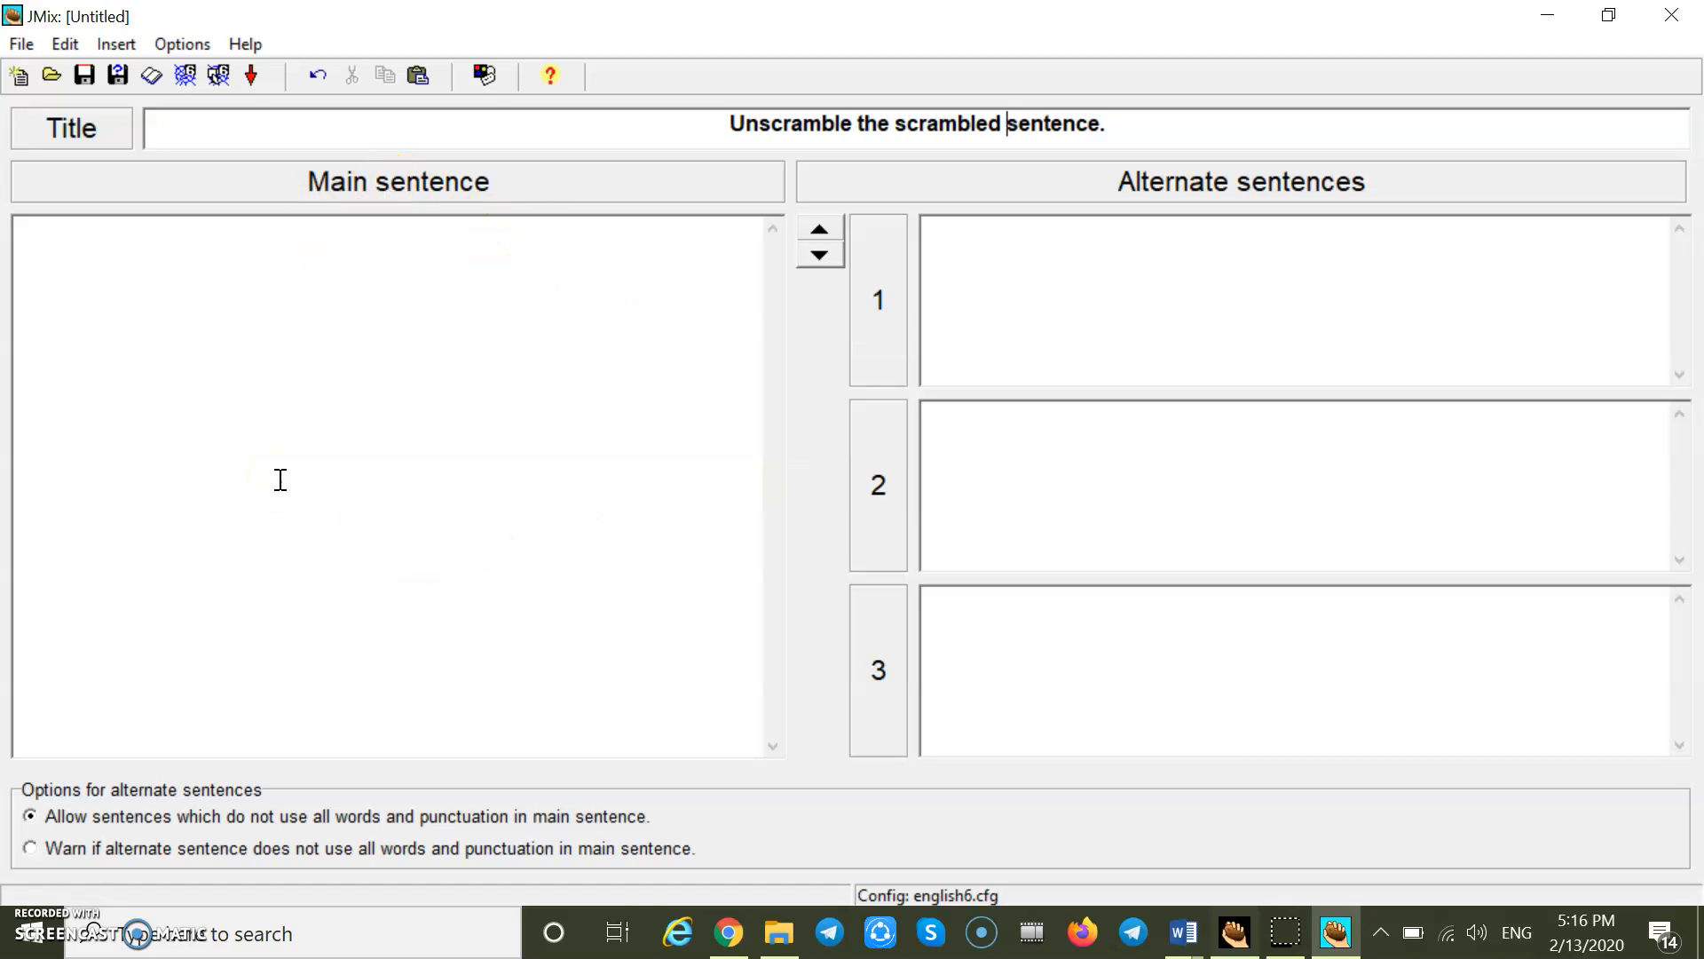
Step: Paste the copied sentence beginning "Some people dream of a large house" into alternate sentence 1 and correct "other" to "others"
left_click(1062, 511)
right_click(996, 280)
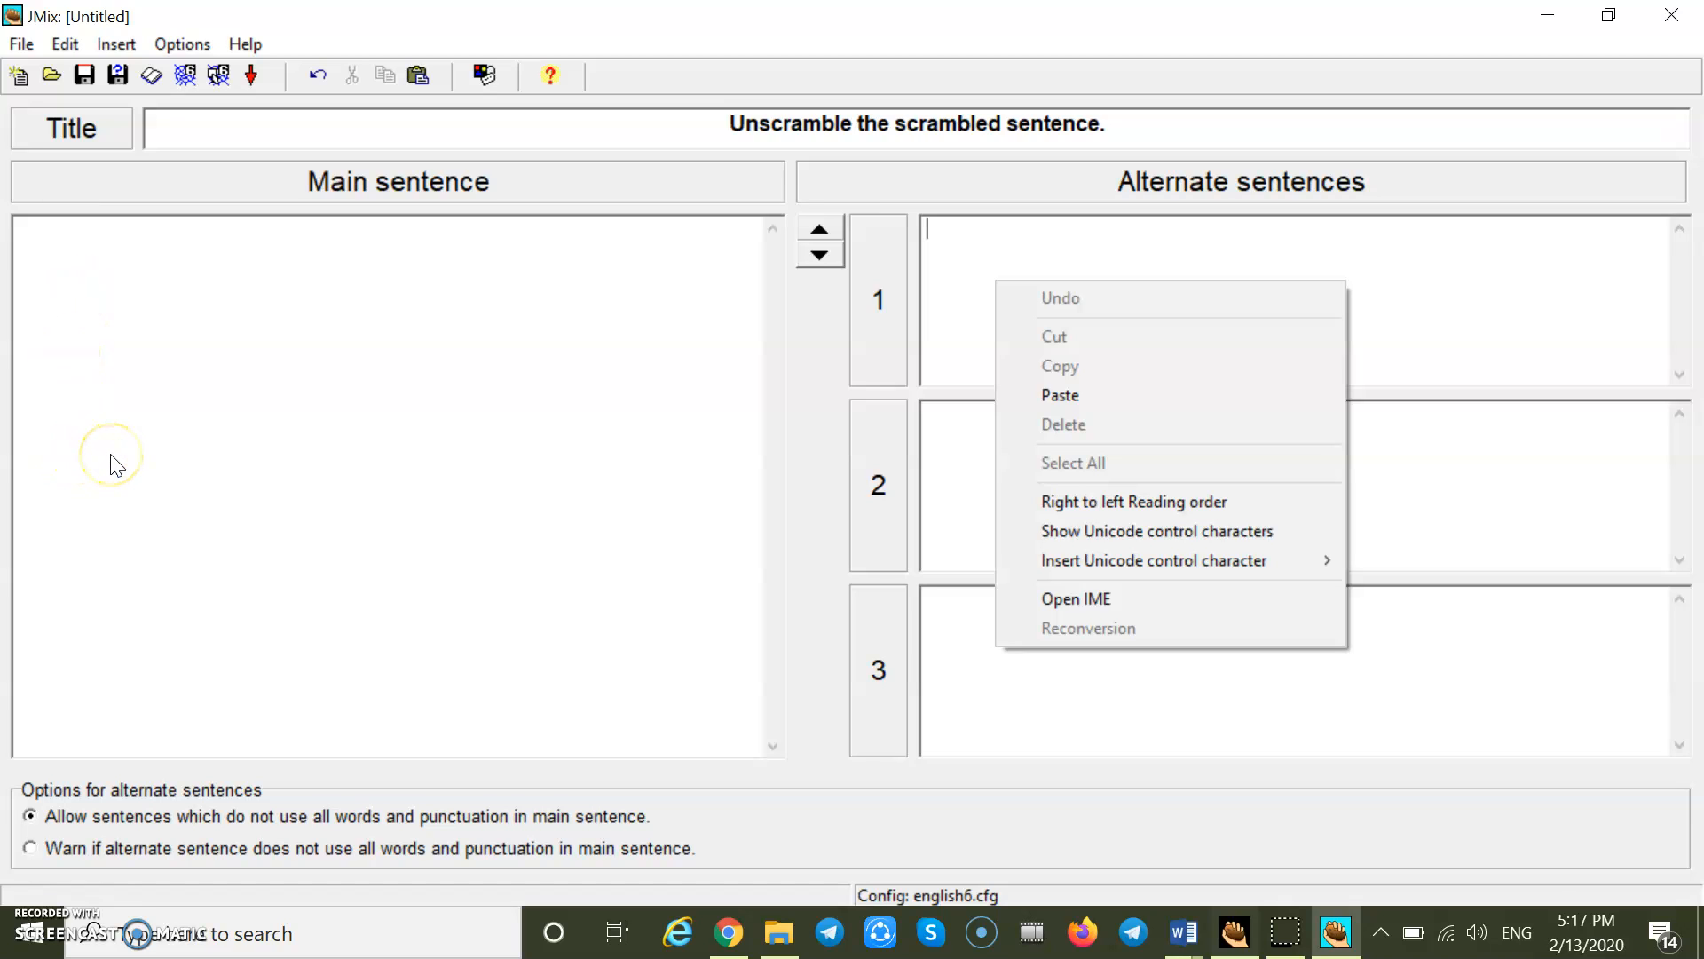
left_click(1036, 395)
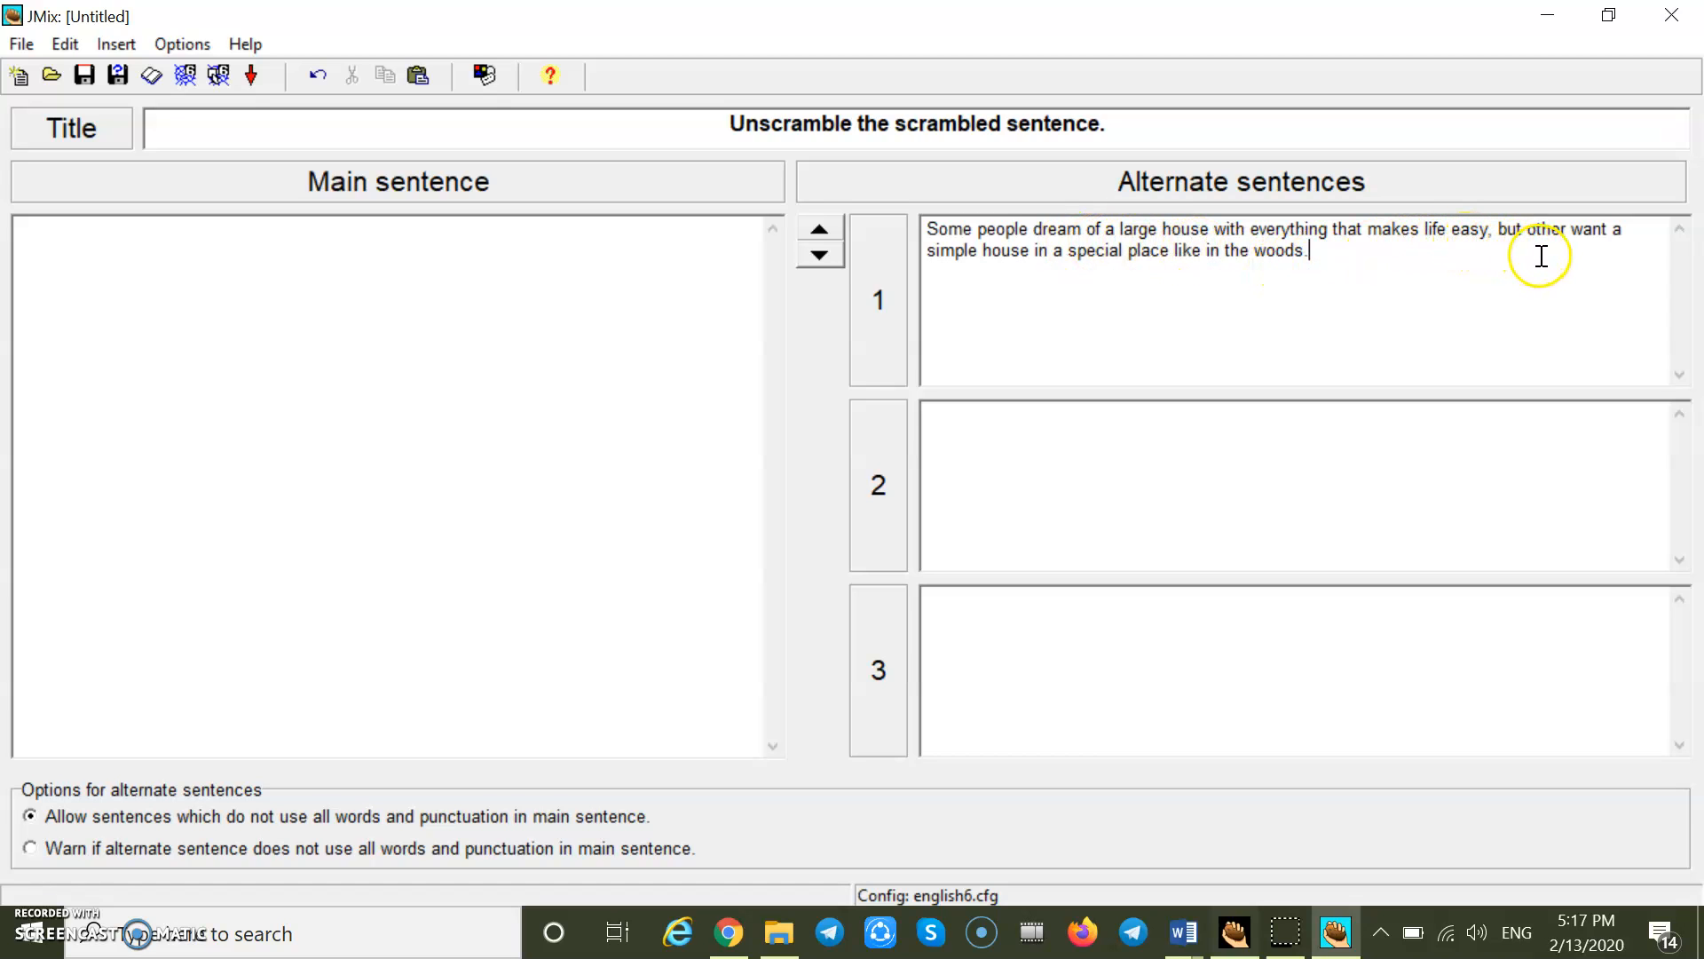
left_click(1564, 236)
type("s")
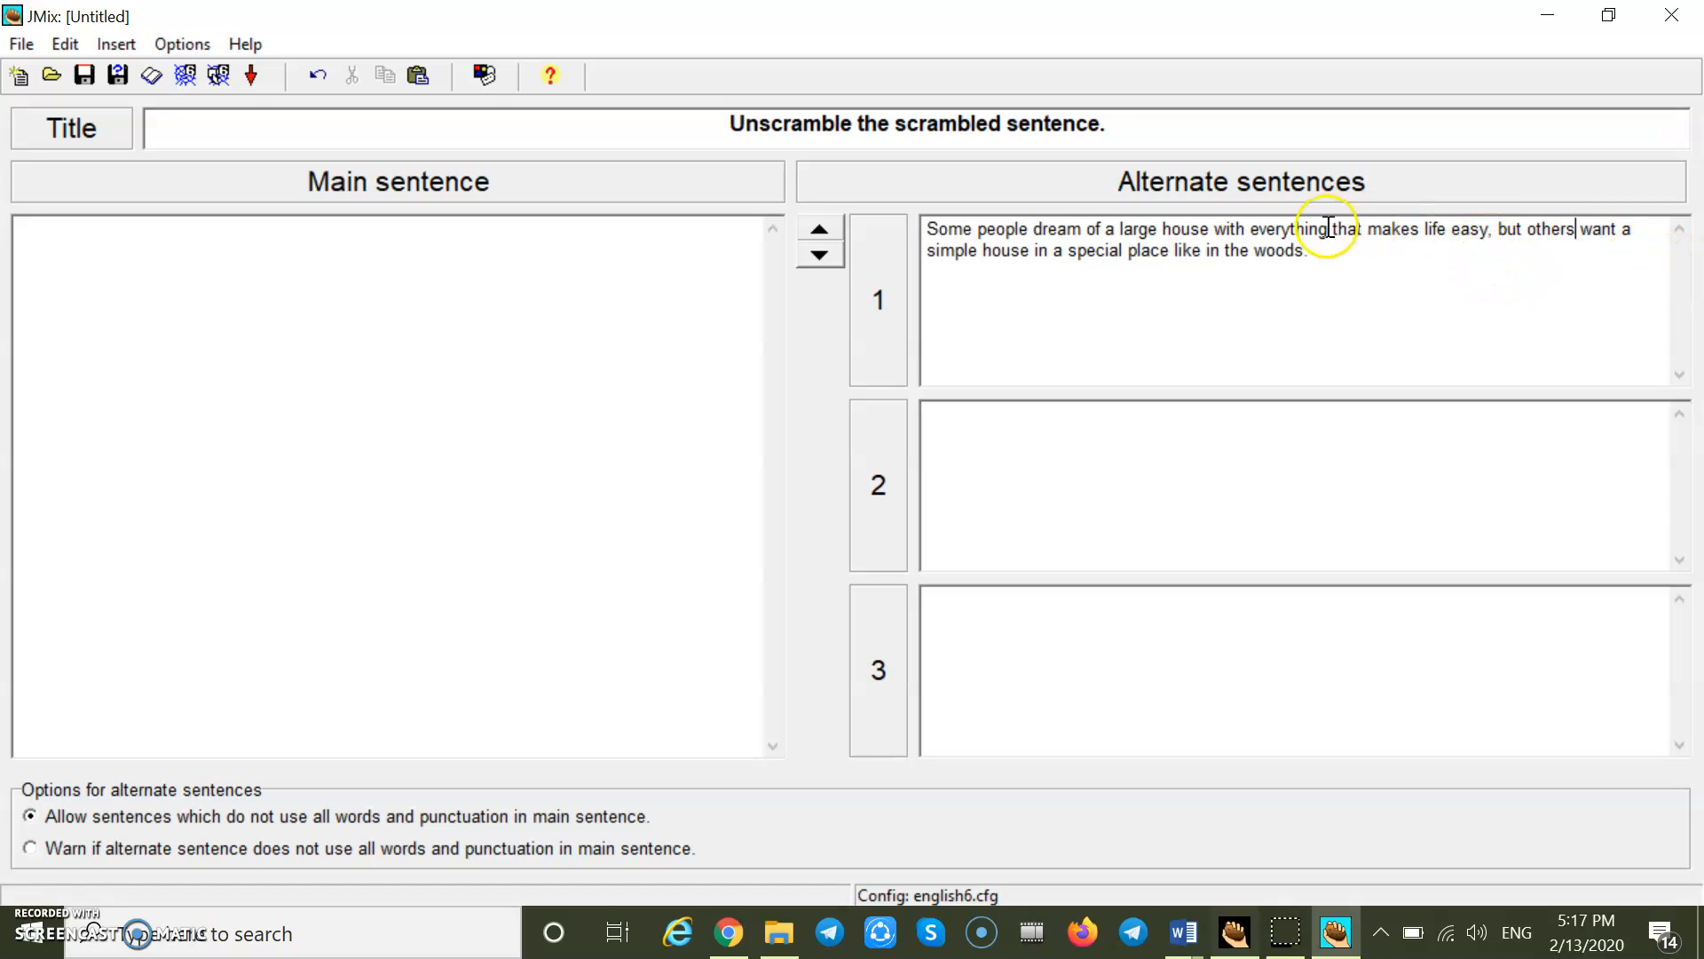
Step: Paste the copied sentence beginning "Some people dream of a large house" into the main sentence box
left_click(325, 282)
right_click(167, 284)
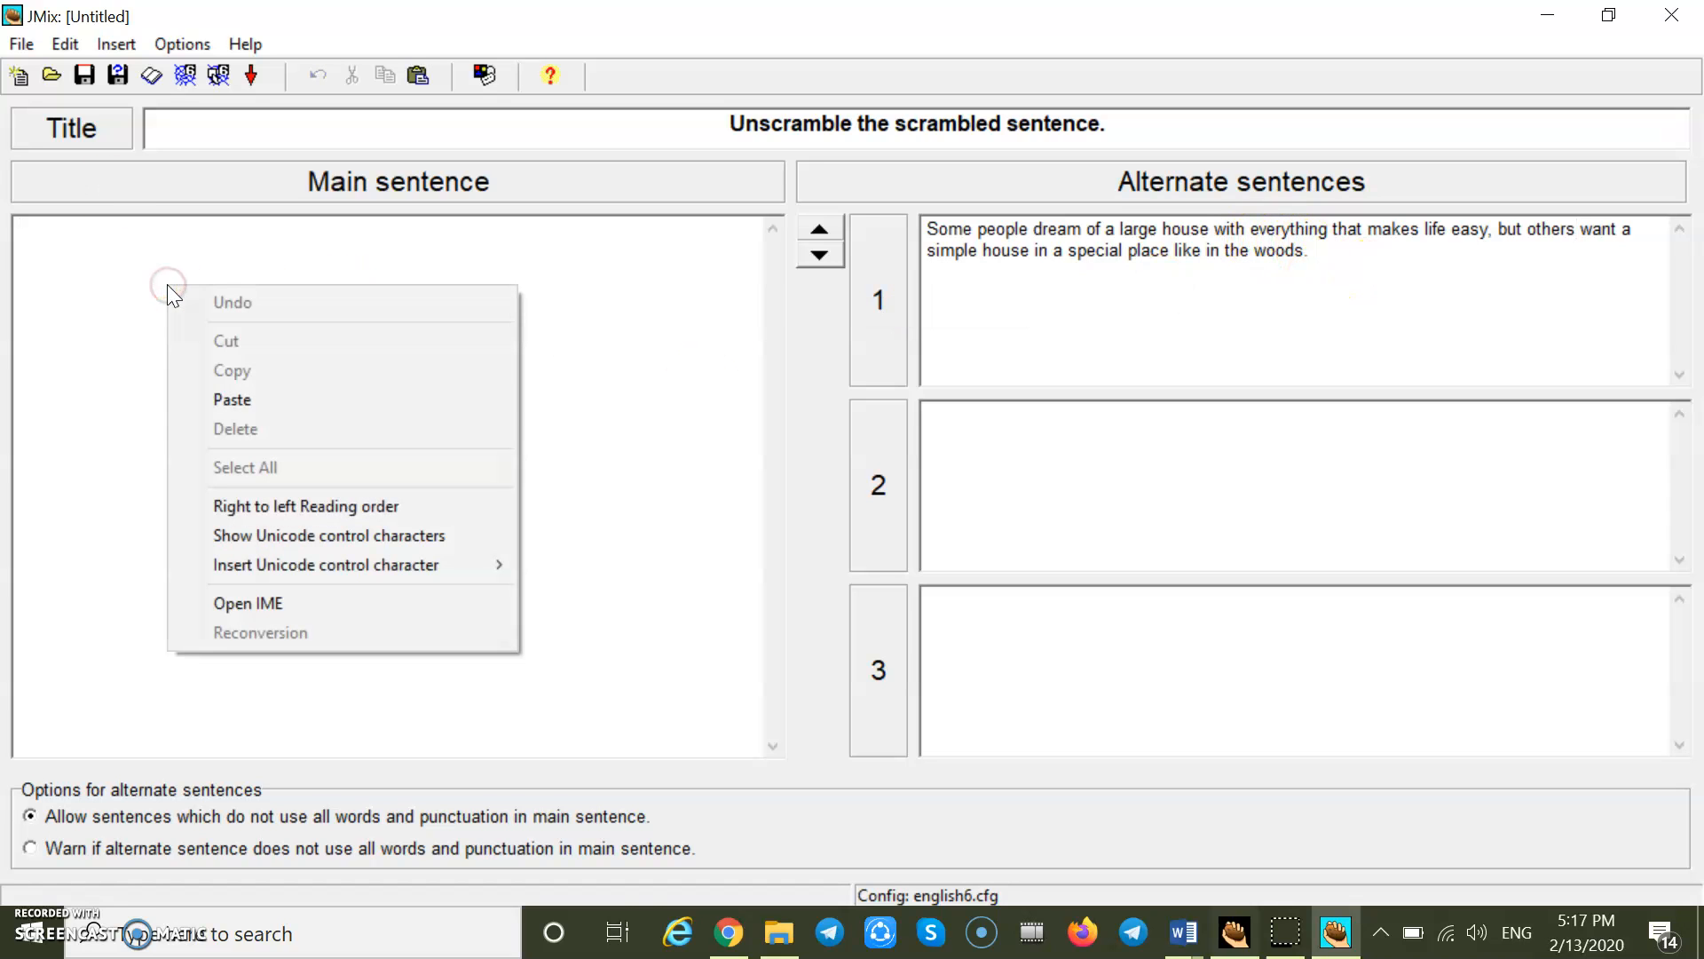
left_click(228, 403)
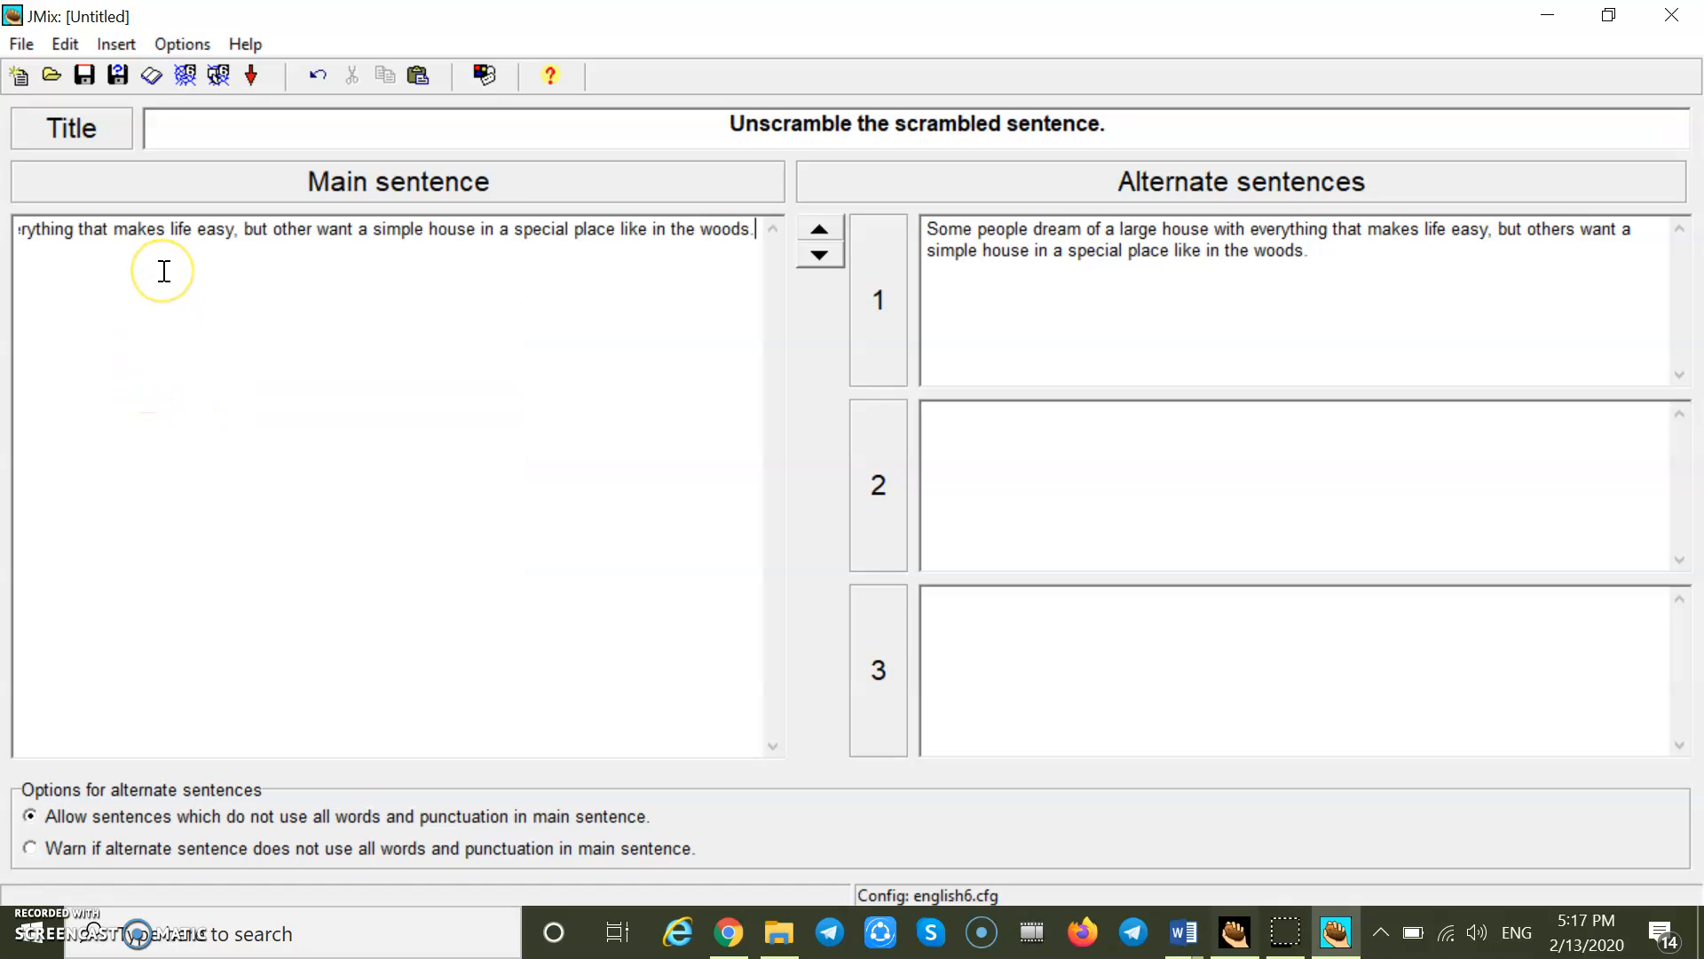
Step: Split the main sentence so that "Some people" and "dream of a large house" each stand on their own line
key("Left")
key("Left")
key("Left")
key("Left")
key("Left")
key("Left")
key("Left")
key("Left")
key("Left")
key("Left")
key("Left")
key("Left")
key("Left")
key("Left")
key("Left")
key("Left")
key("Left")
key("Left")
key("Left")
key("Left")
key("Left")
key("Left")
key("Left")
key("Left")
key("Left")
key("Left")
key("Left")
key("Left")
key("Left")
key("Left")
key("Left")
key("Left")
key("Left")
key("Left")
key("Left")
key("Left")
key("Left")
key("Left")
key("Left")
key("Left")
key("Left")
key("Left")
key("Left")
key("Left")
key("Left")
key("Left")
key("Left")
key("Left")
key("Left")
key("Left")
key("Left")
key("Left")
key("Left")
key("Left")
key("Left")
key("Left")
key("Left")
key("Left")
key("Left")
key("Left")
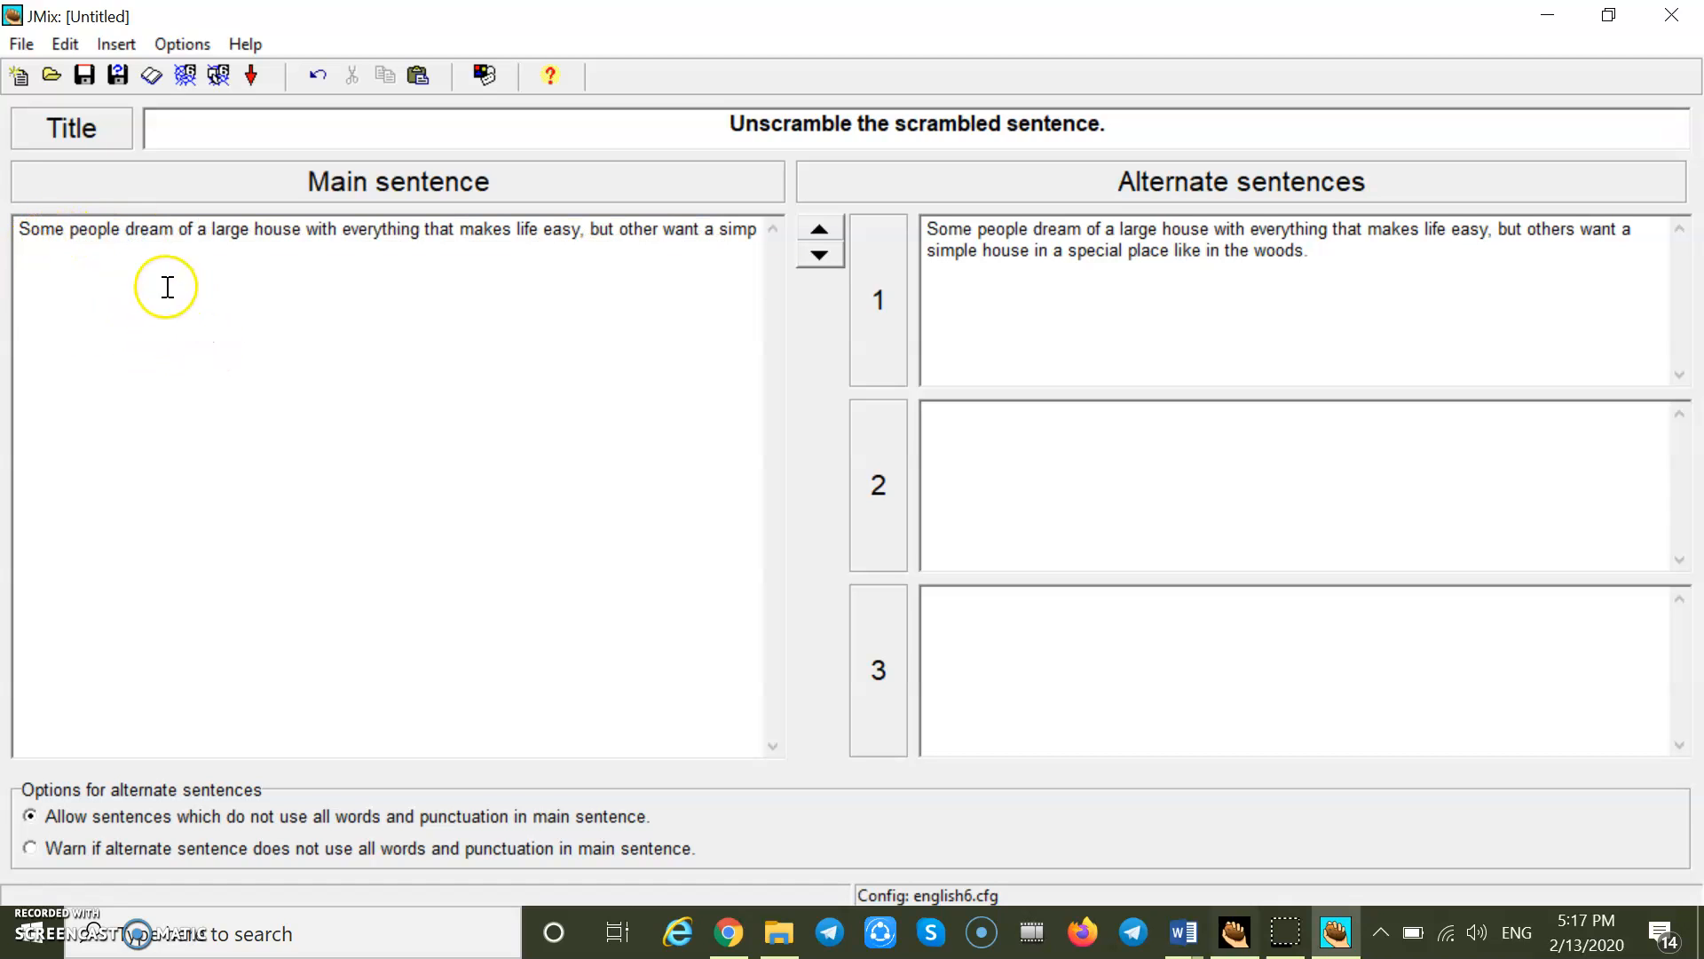
left_click(125, 236)
key("Return")
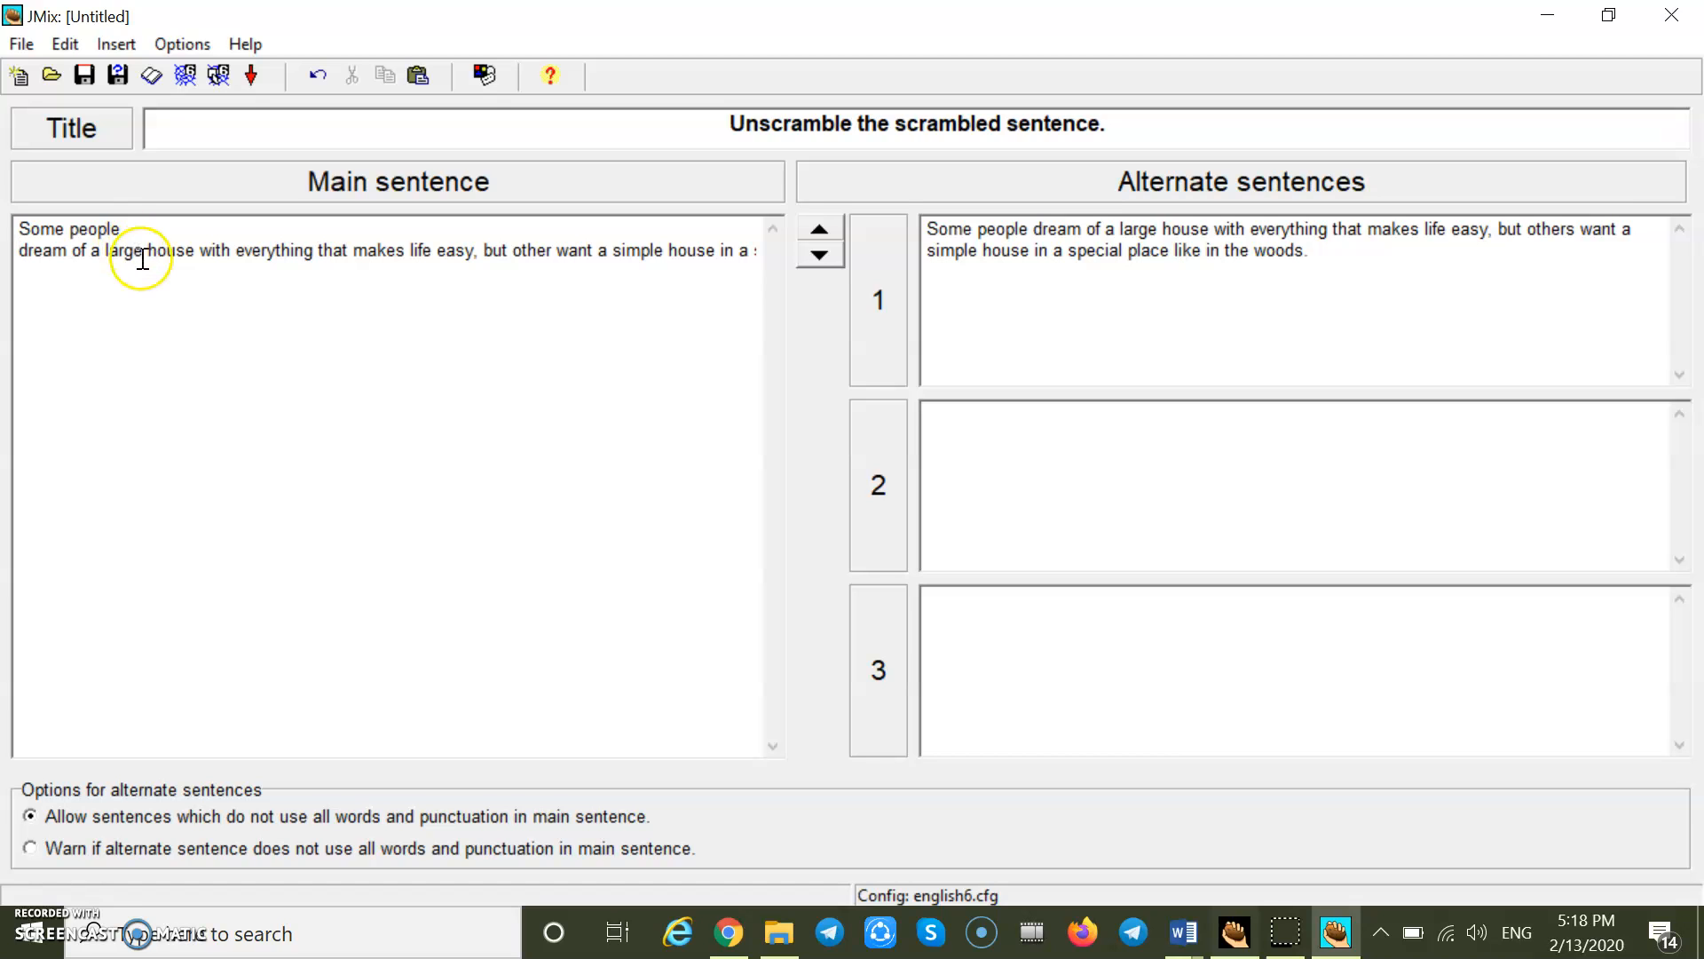
left_click(199, 252)
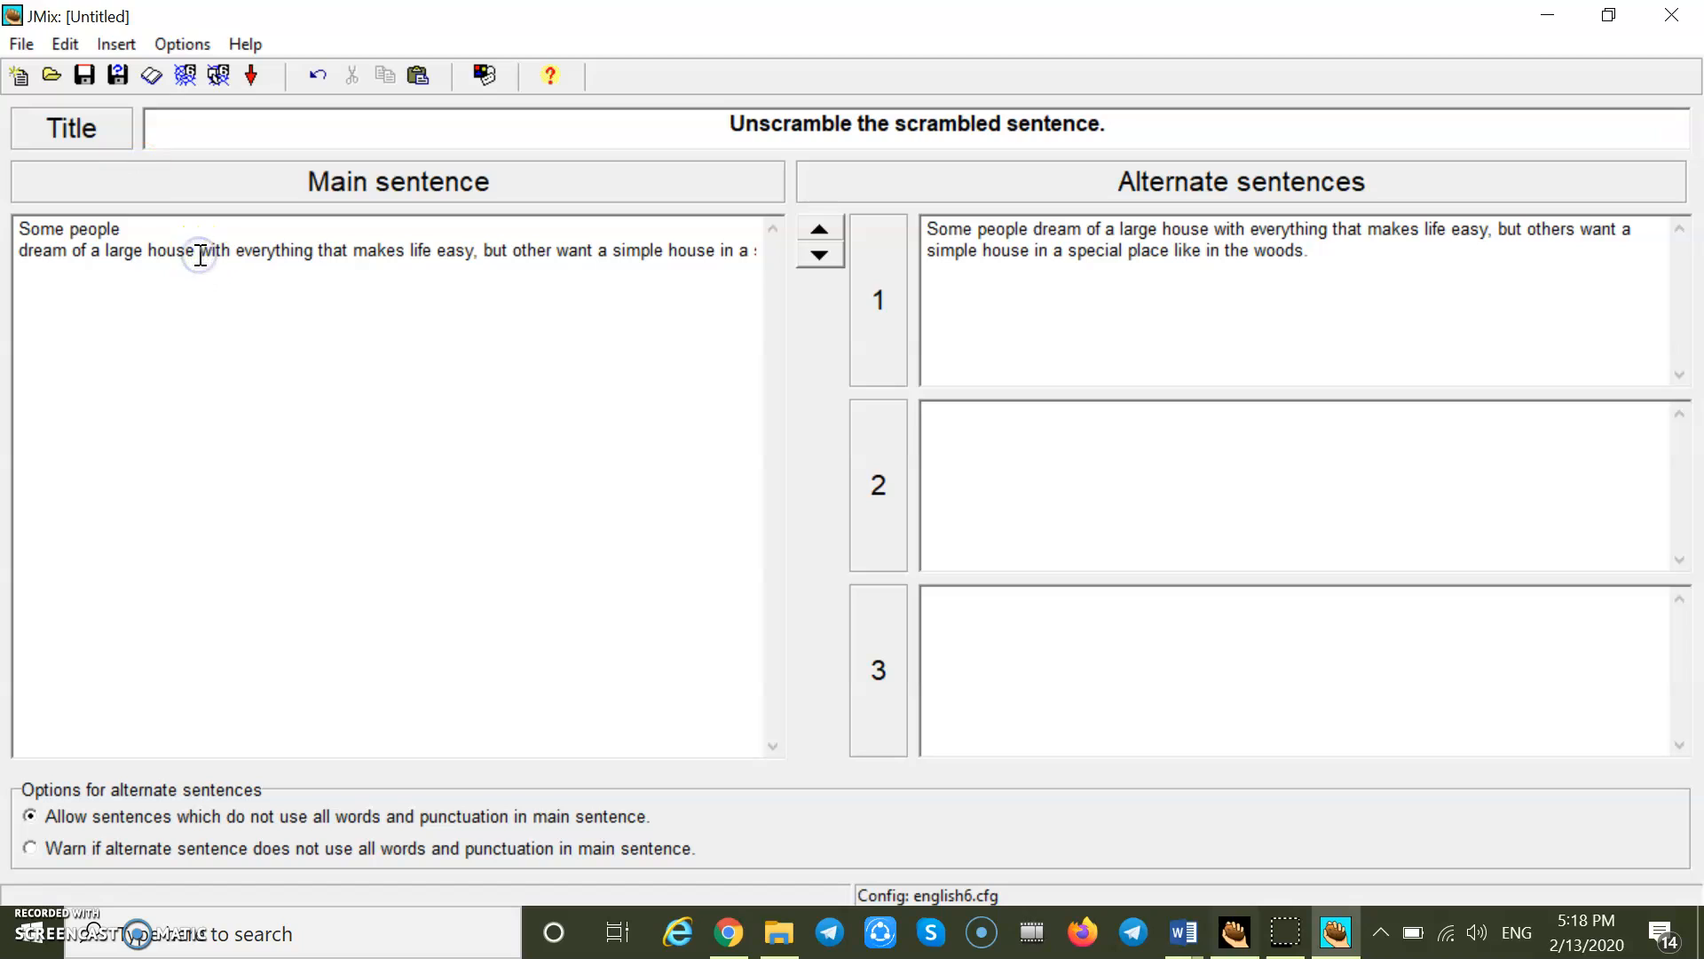
key("Return")
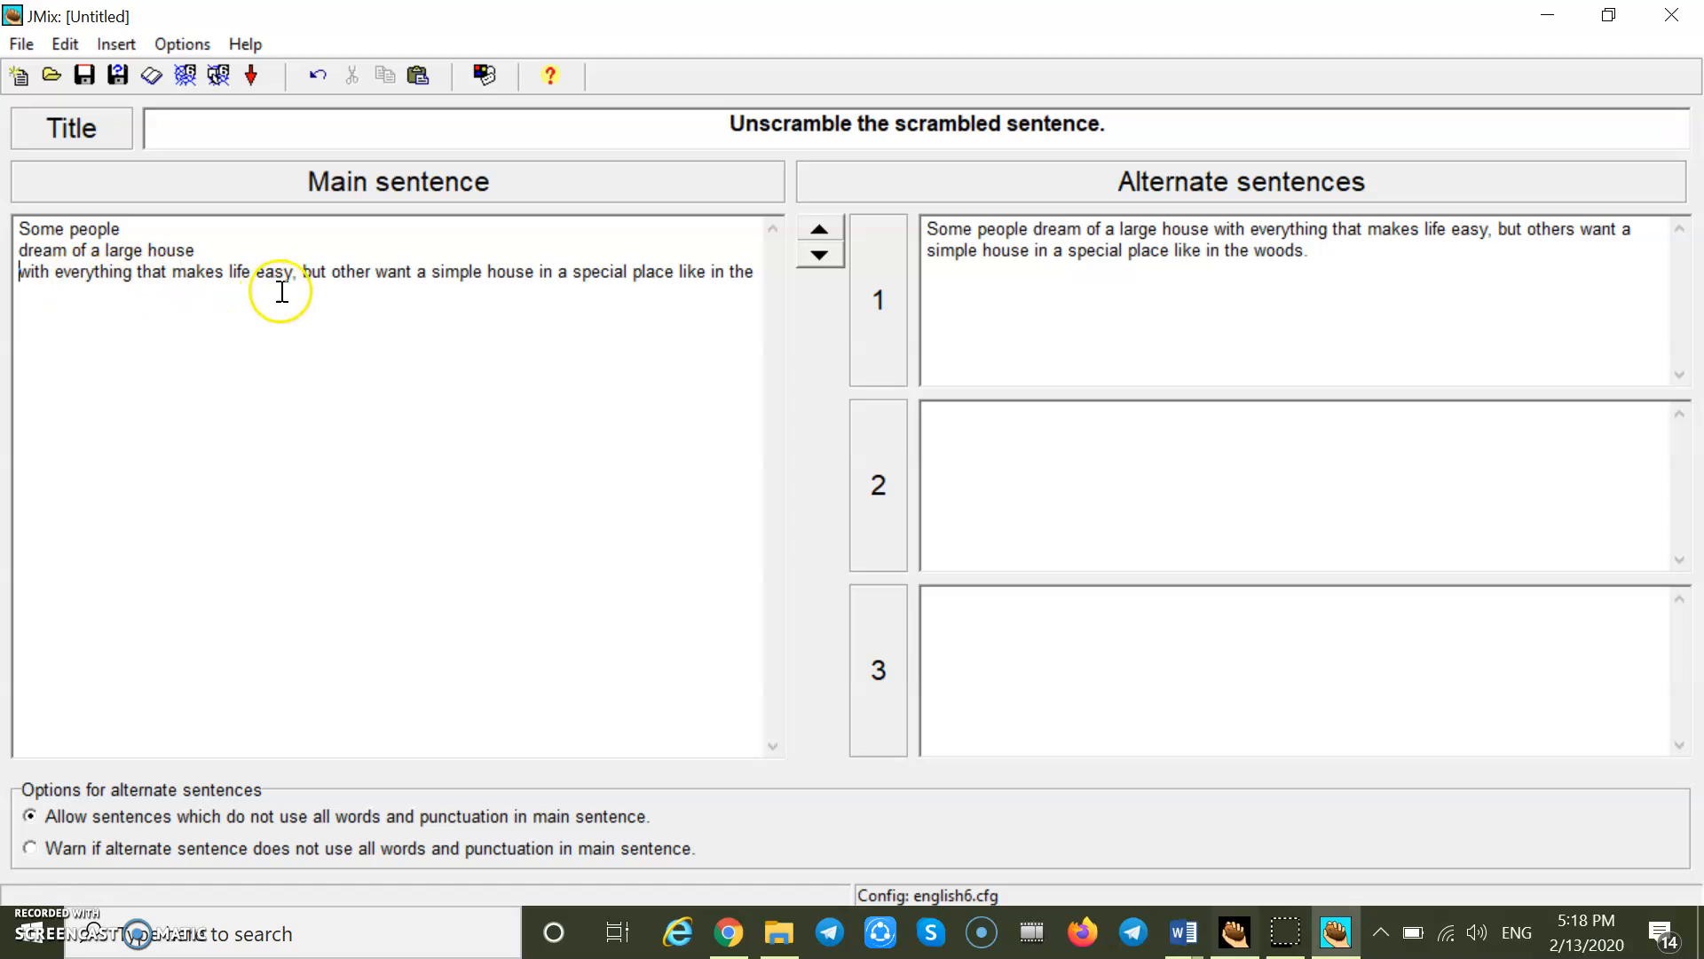
Step: Break the main sentence after "with everything that makes life easy", removing the comma and the leading space of the remaining text
left_click(299, 282)
key("BackSpace")
key("Return")
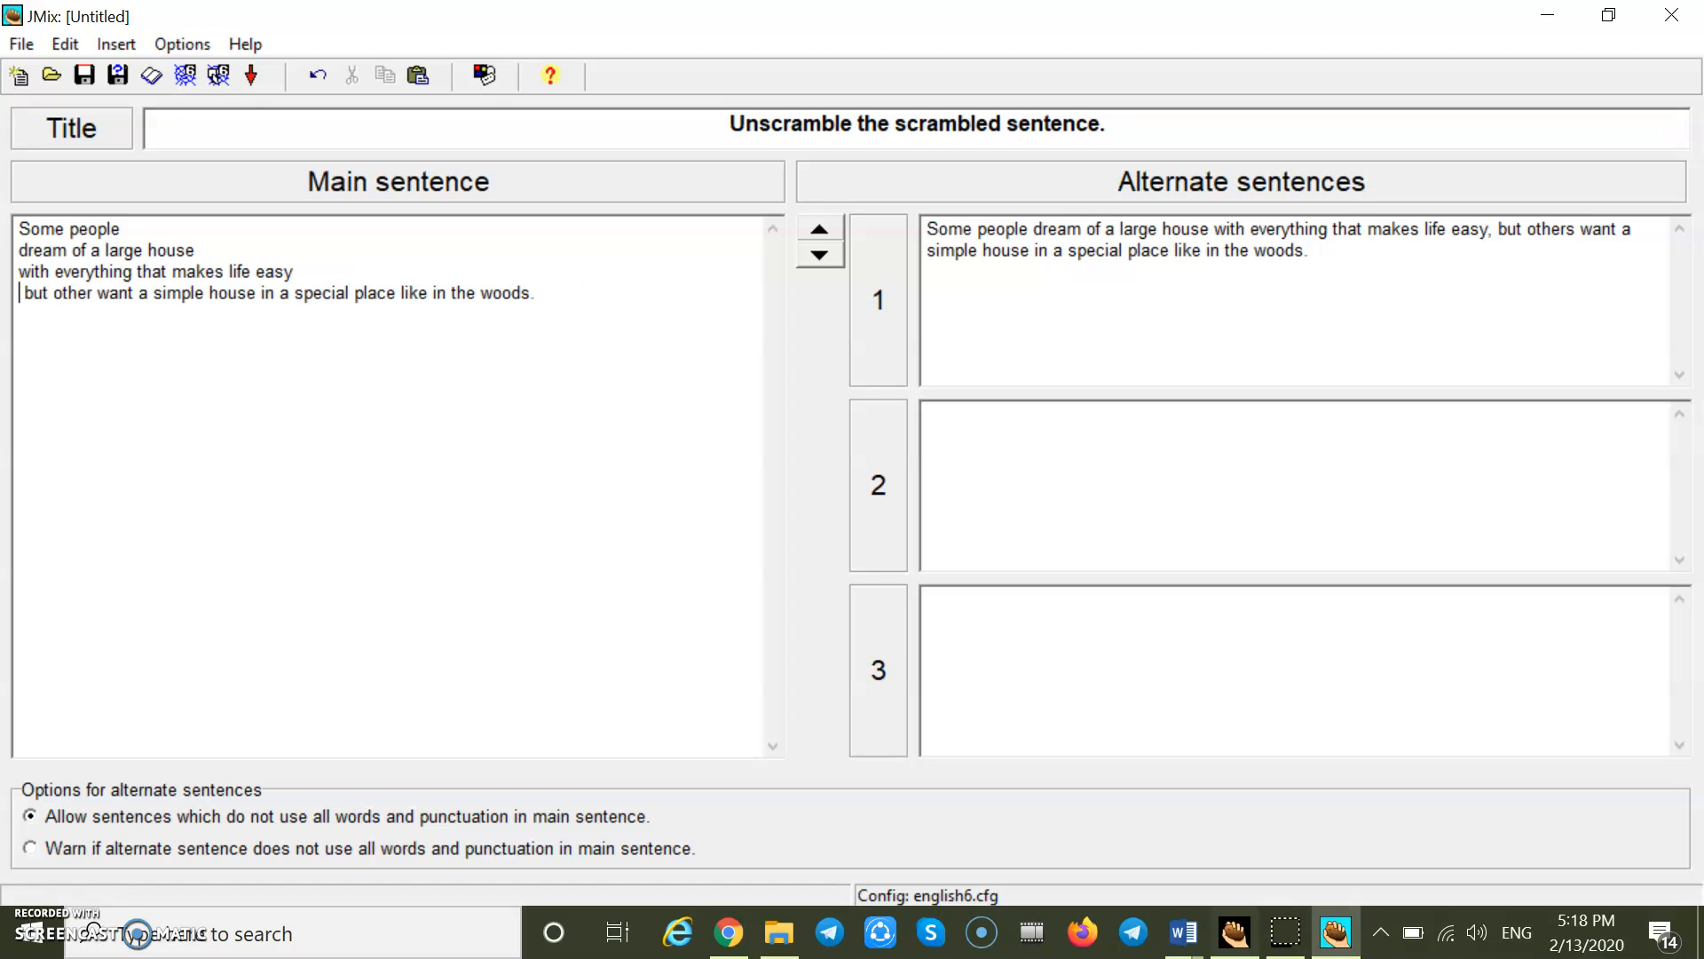
key("Delete")
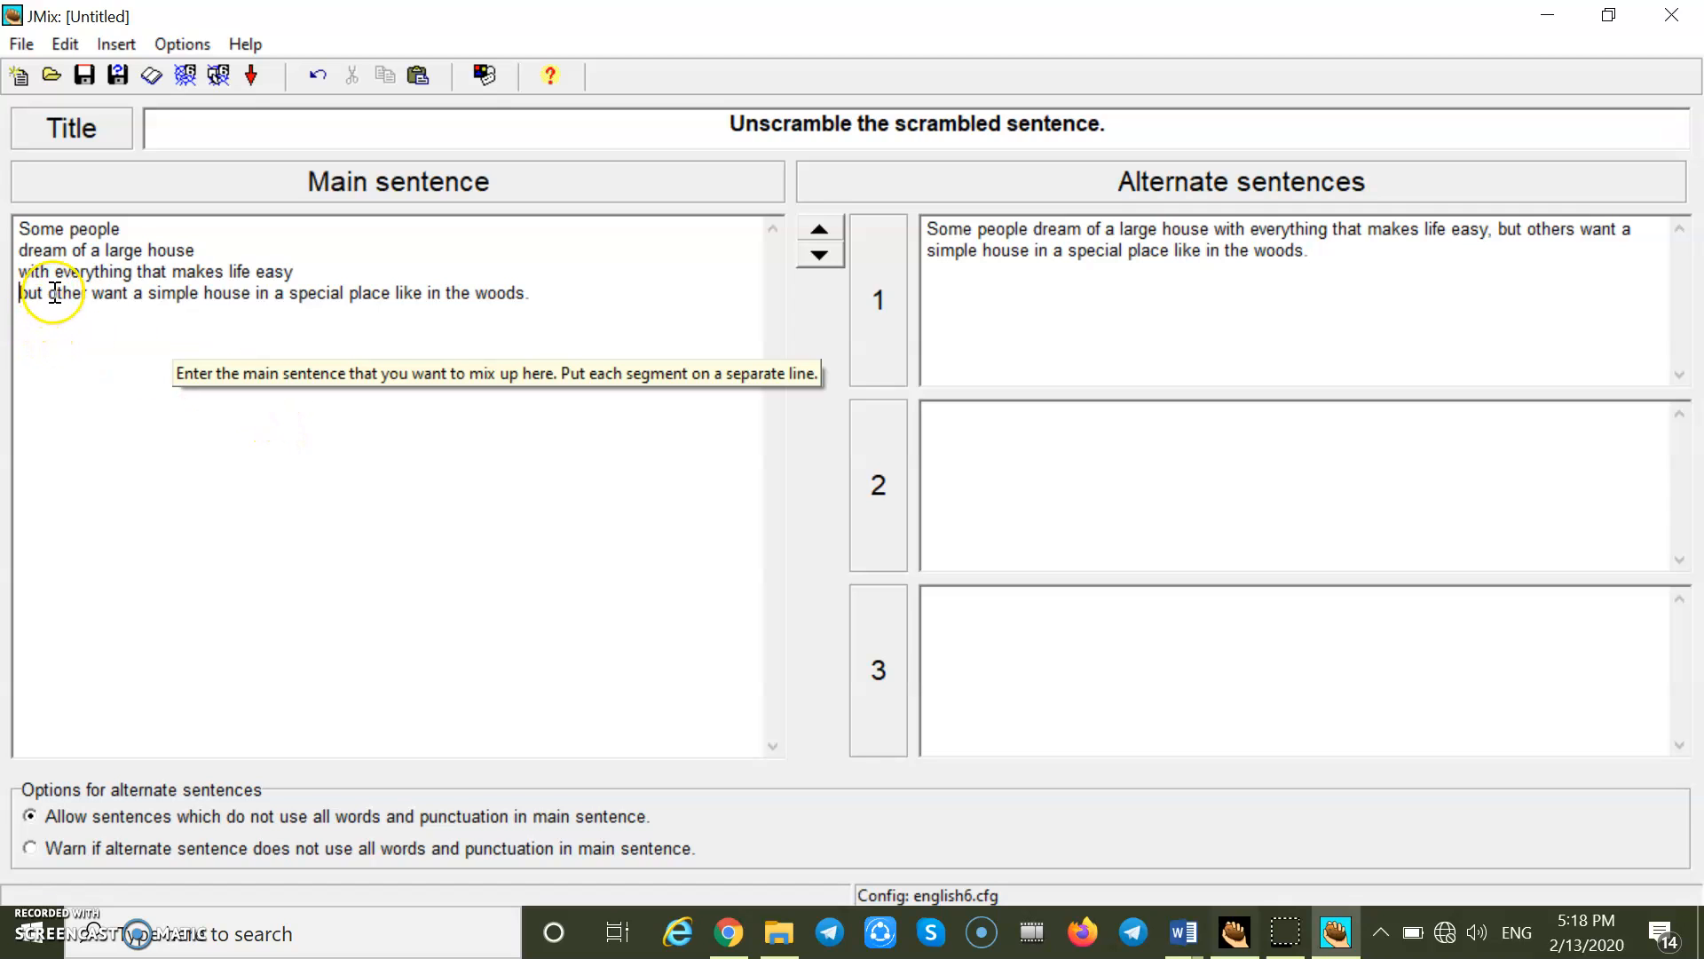
Step: Correct "other" to "others" in the main sentence and put "but others" on its own line, removing the following space
left_click(82, 296)
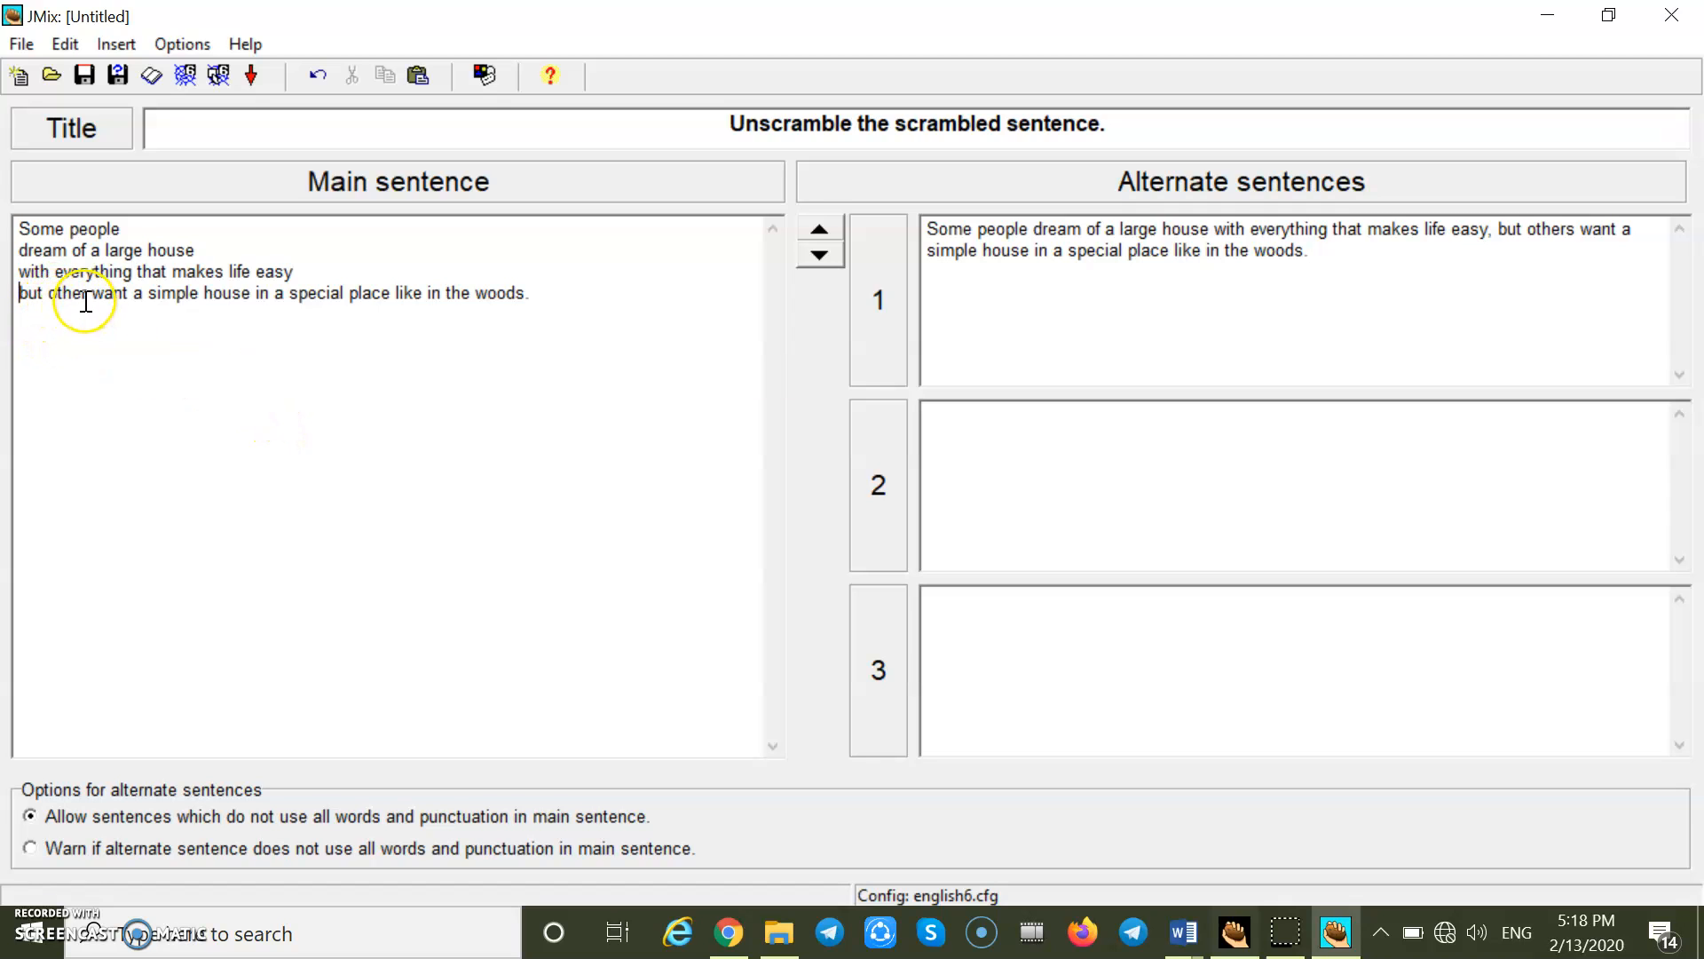
type("s")
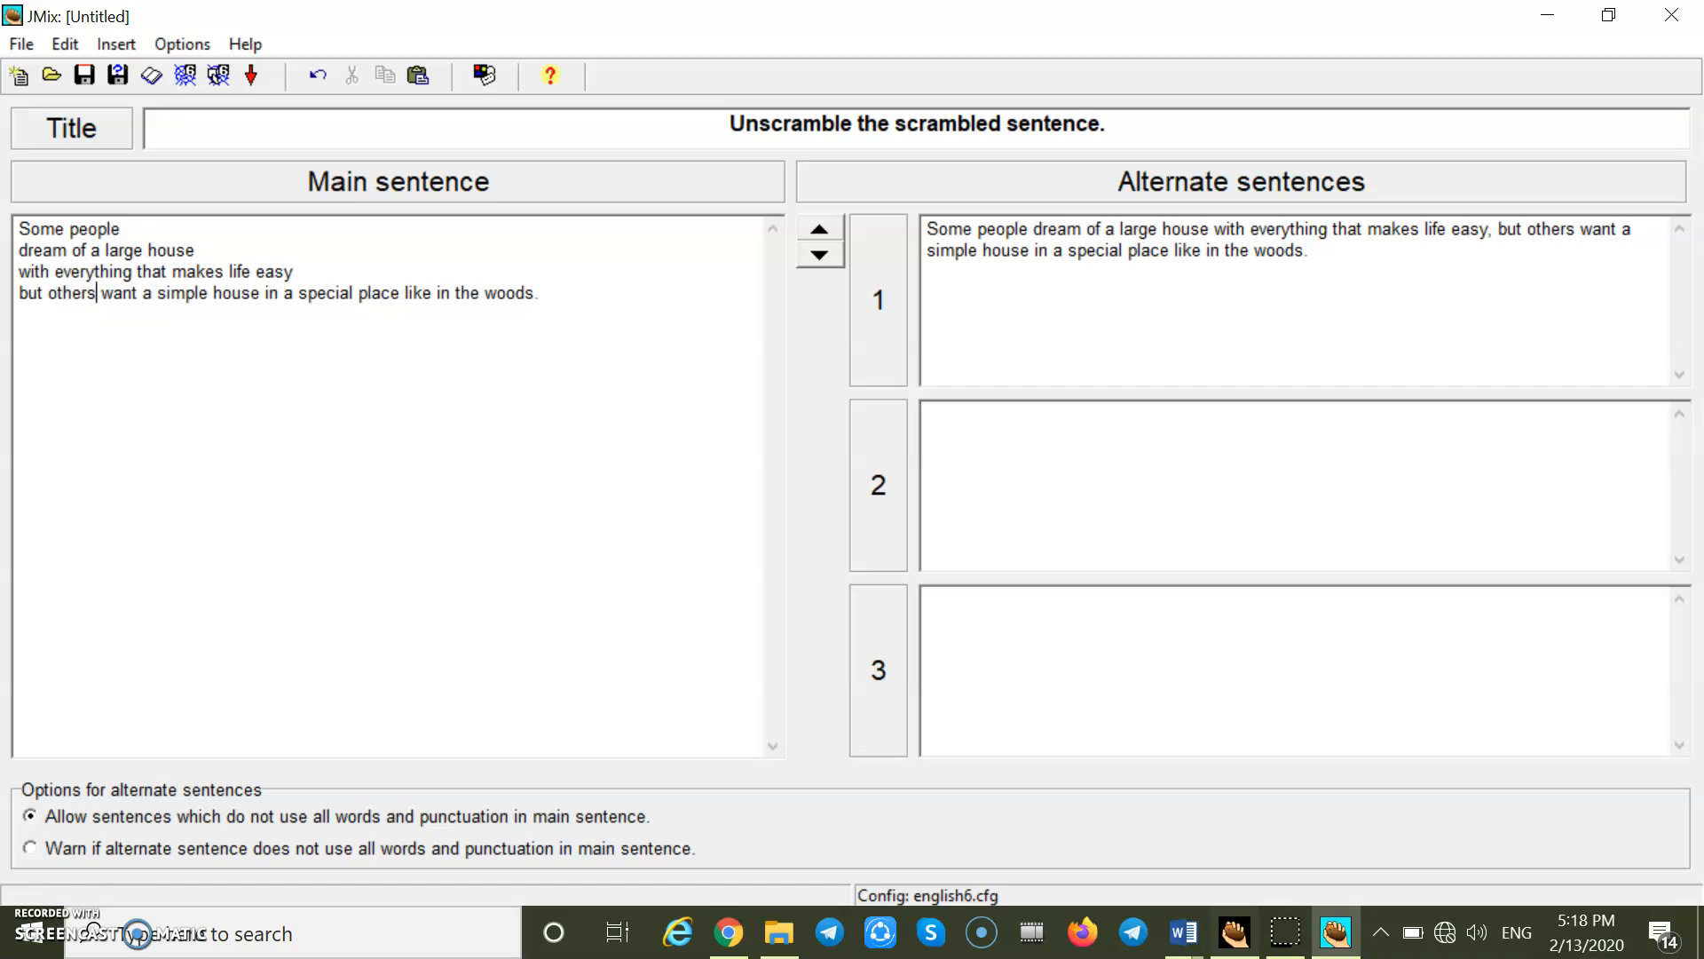
key("Return")
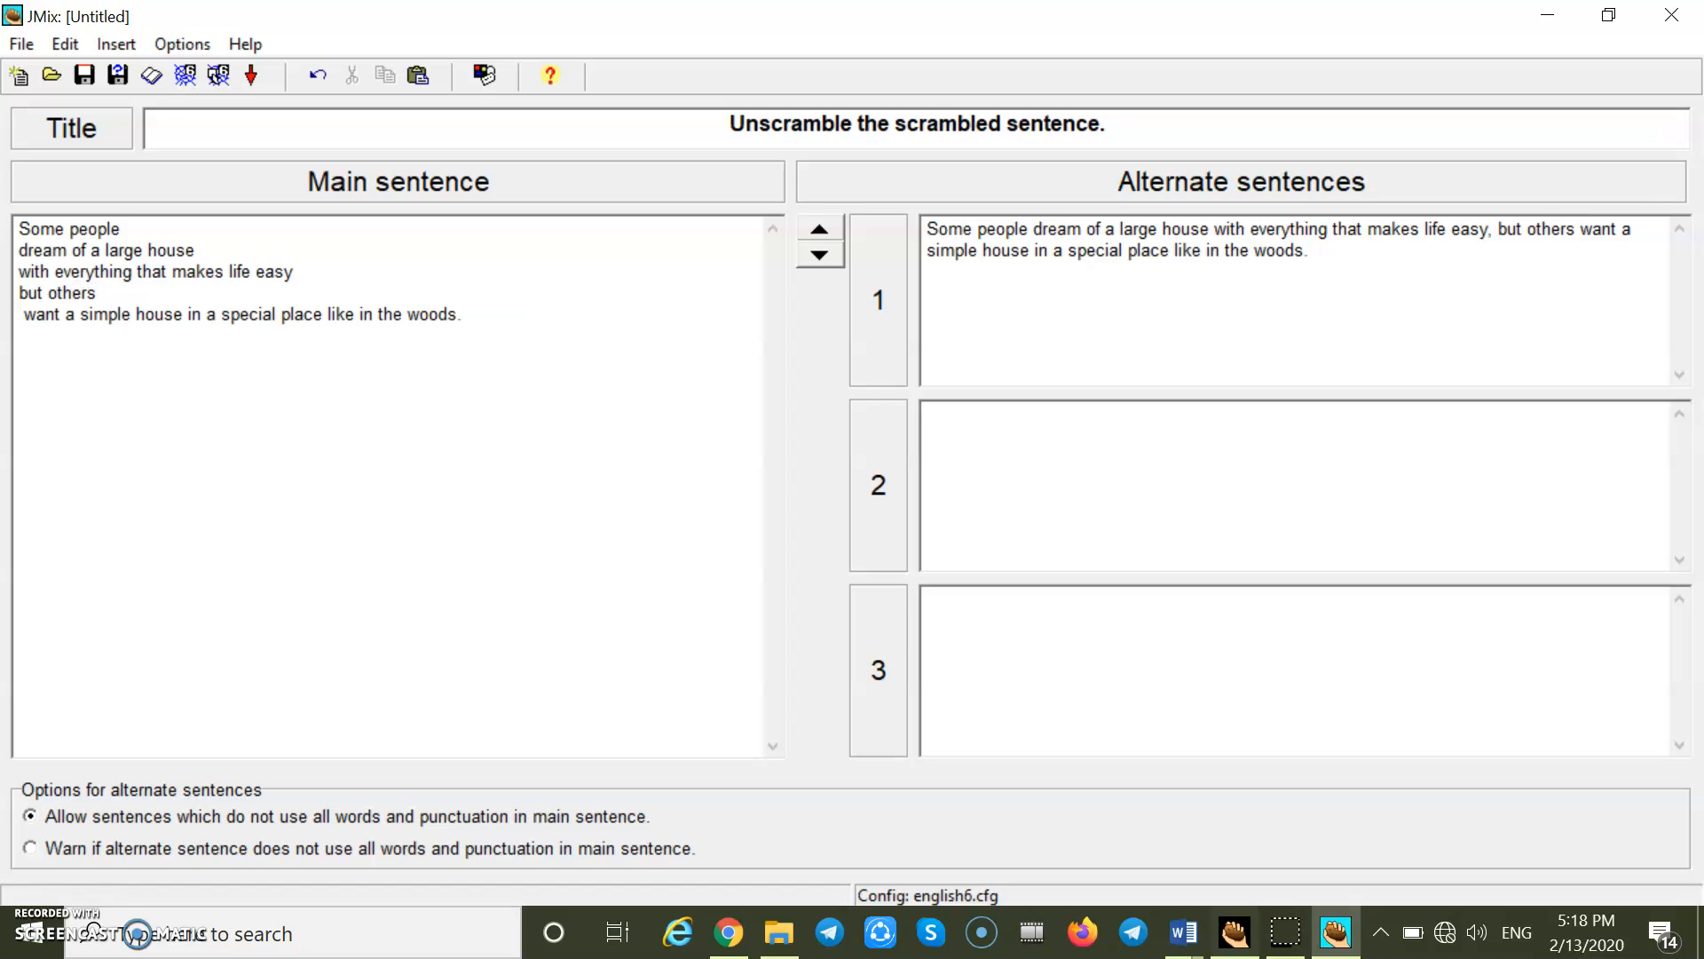
key("Delete")
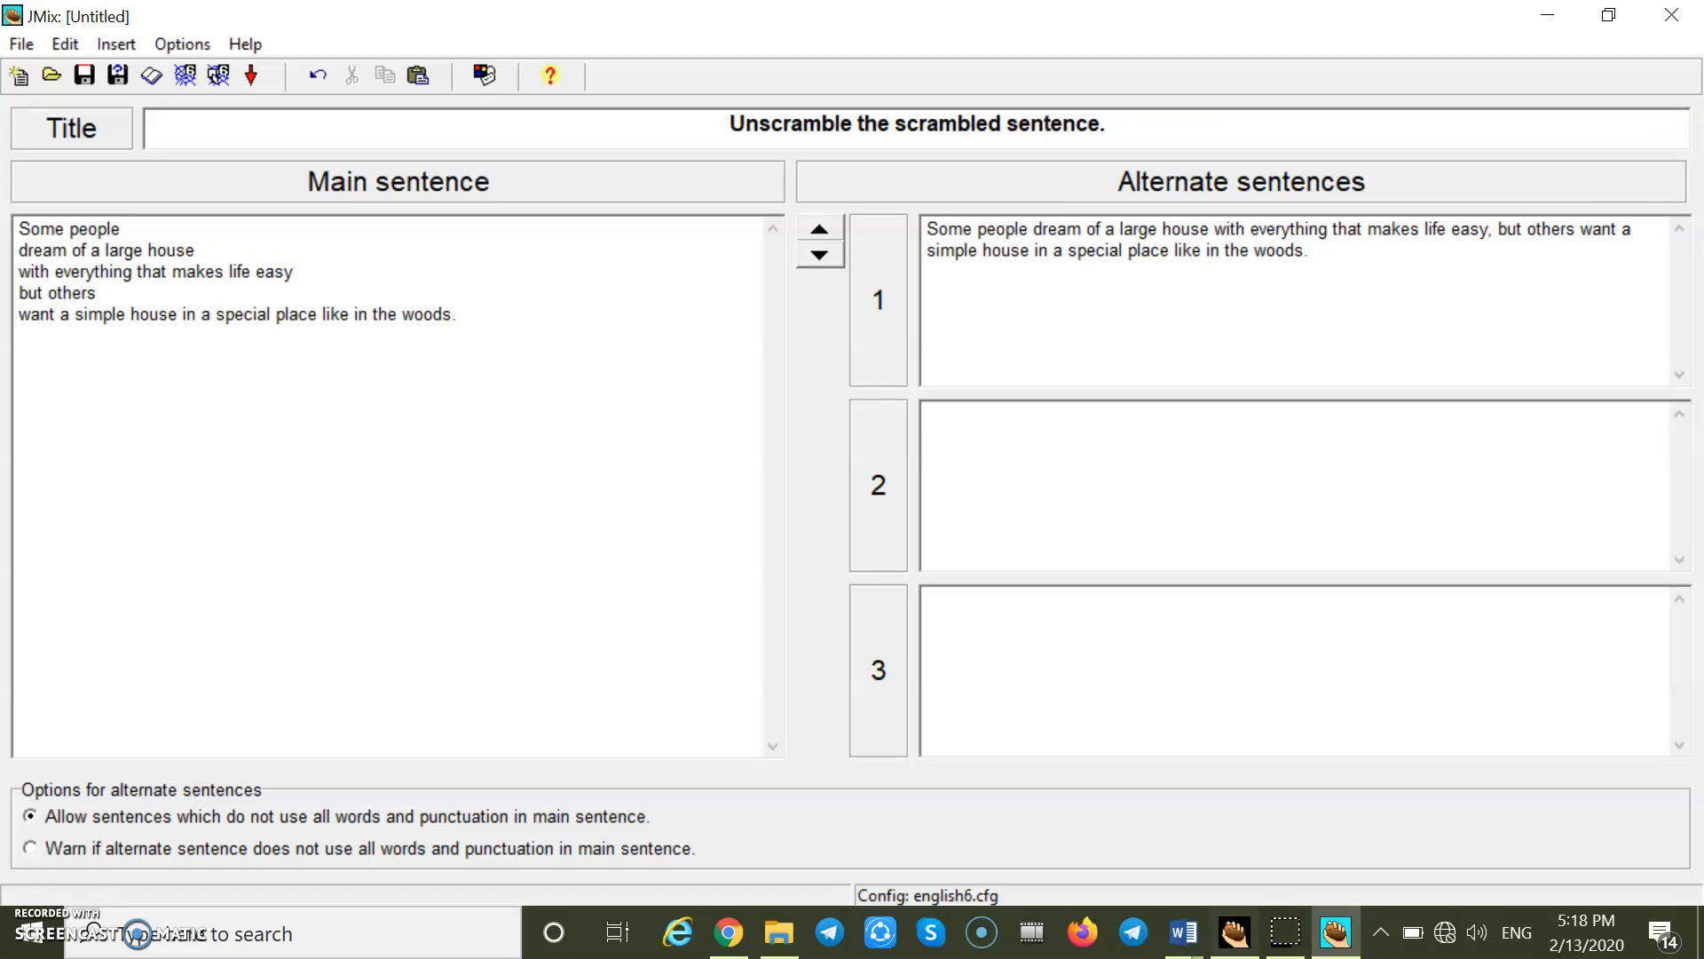
Step: Separate "want a simple house" and "in a special place like in the woods" onto two lines and delete the final period
left_click(178, 314)
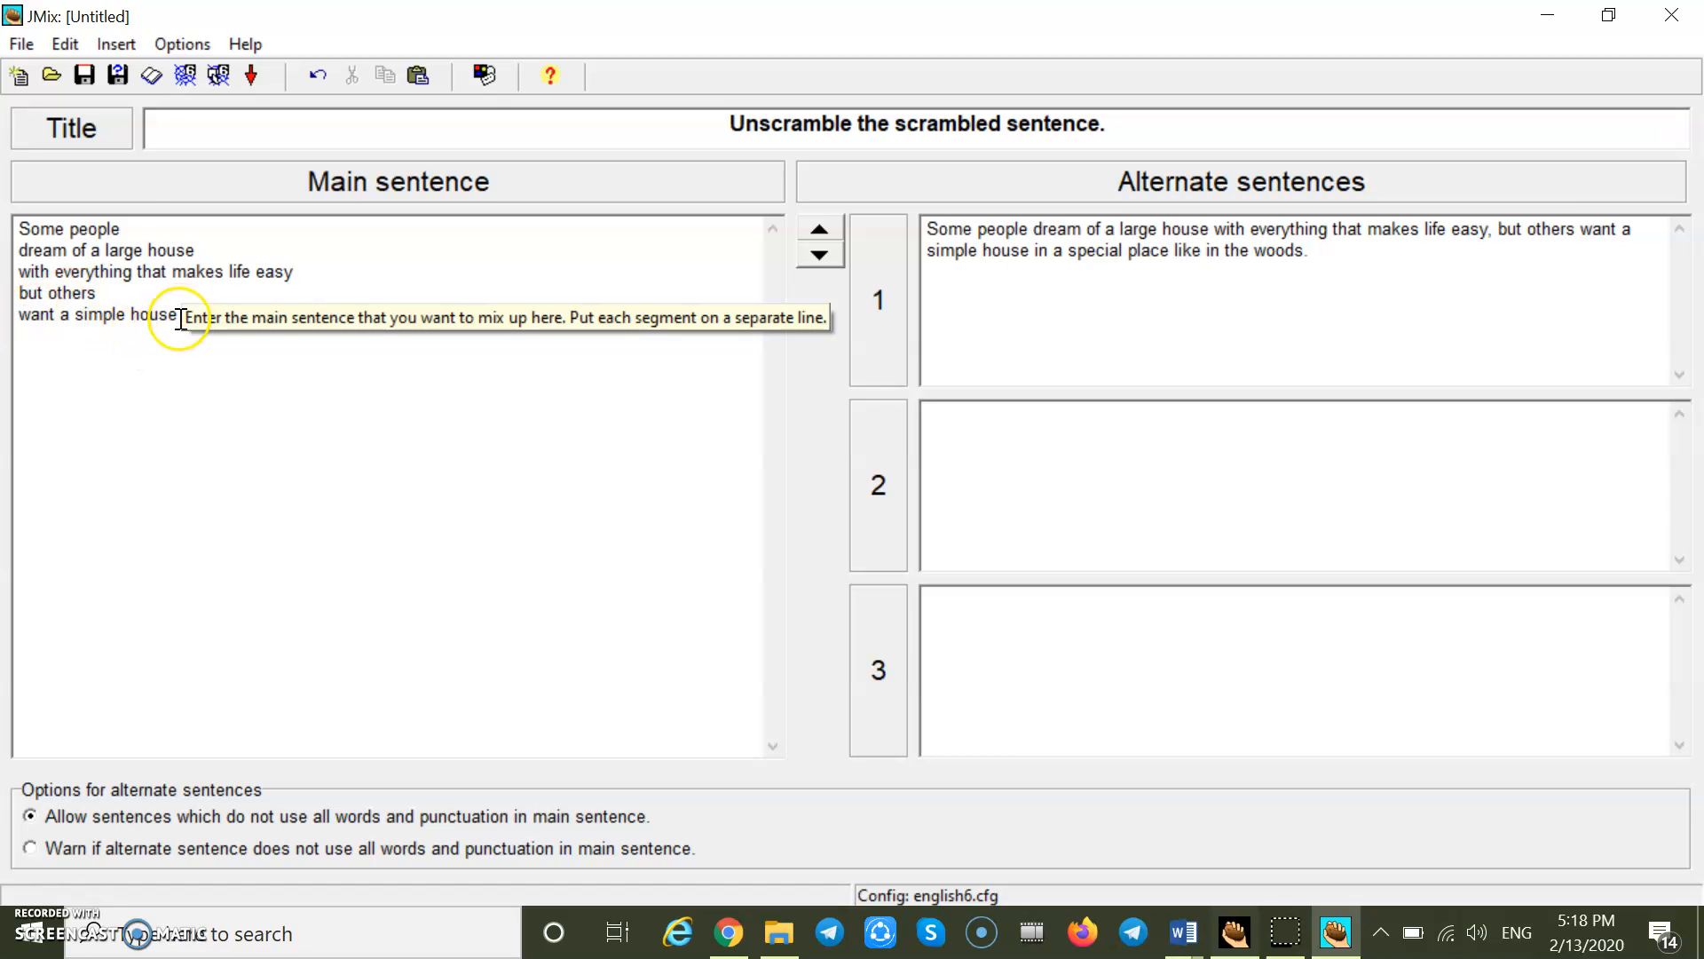
key("Return")
key("Delete")
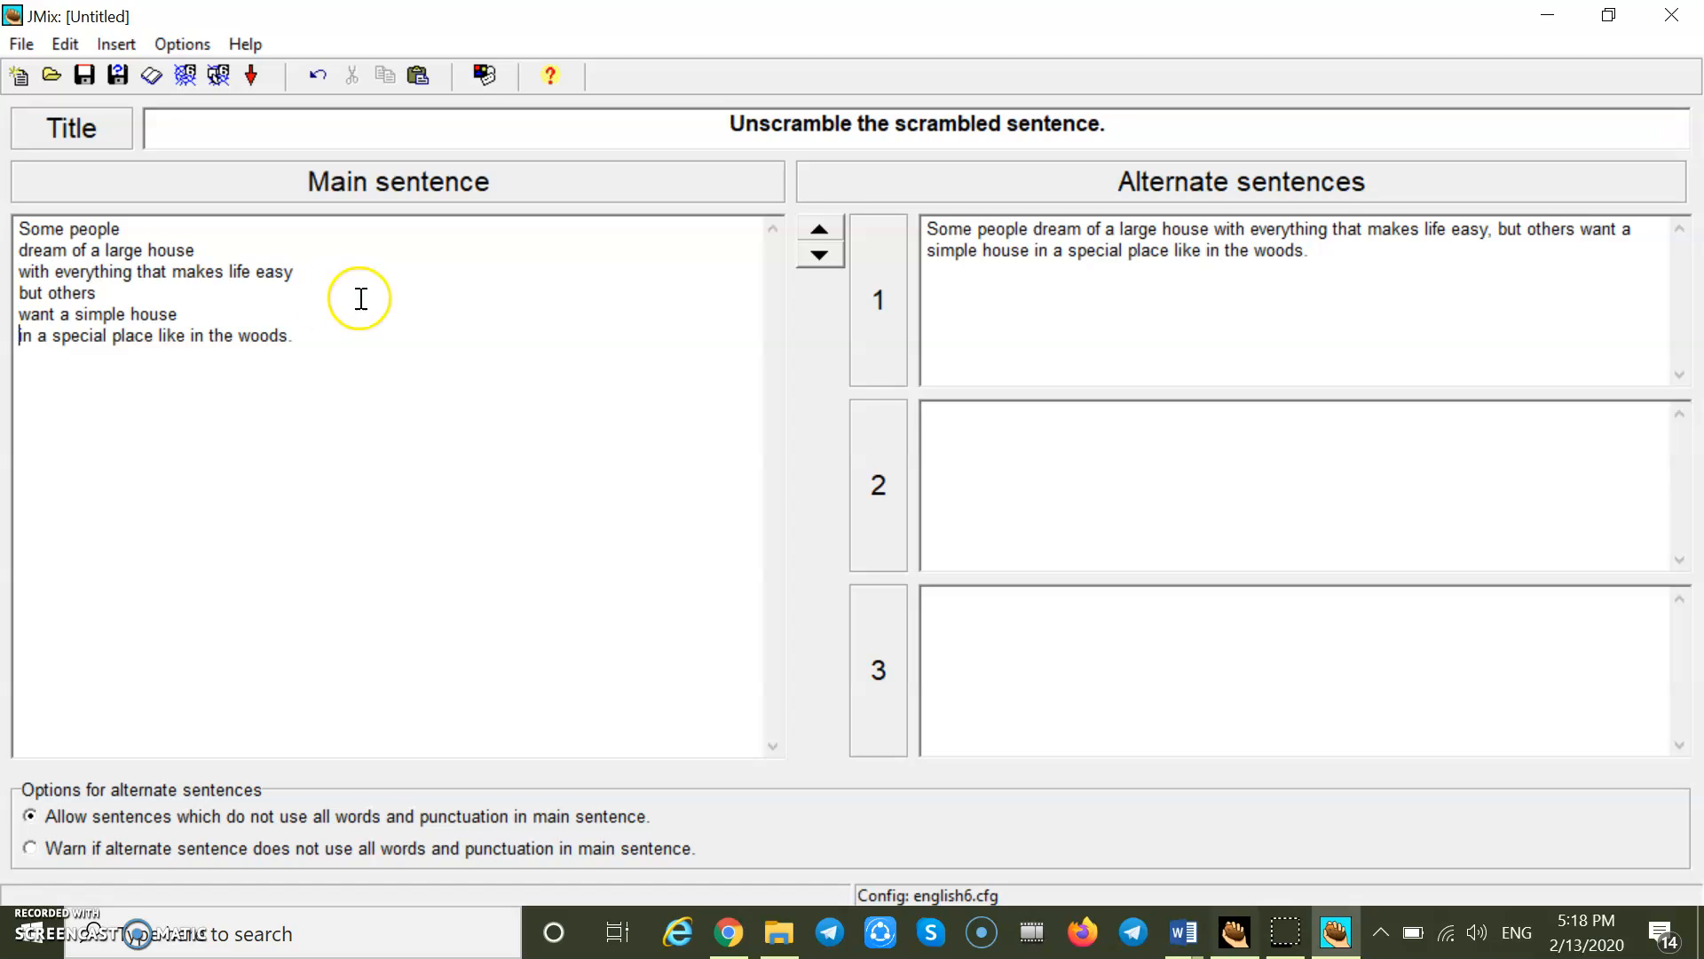
left_click(323, 338)
key("BackSpace")
left_click(24, 233)
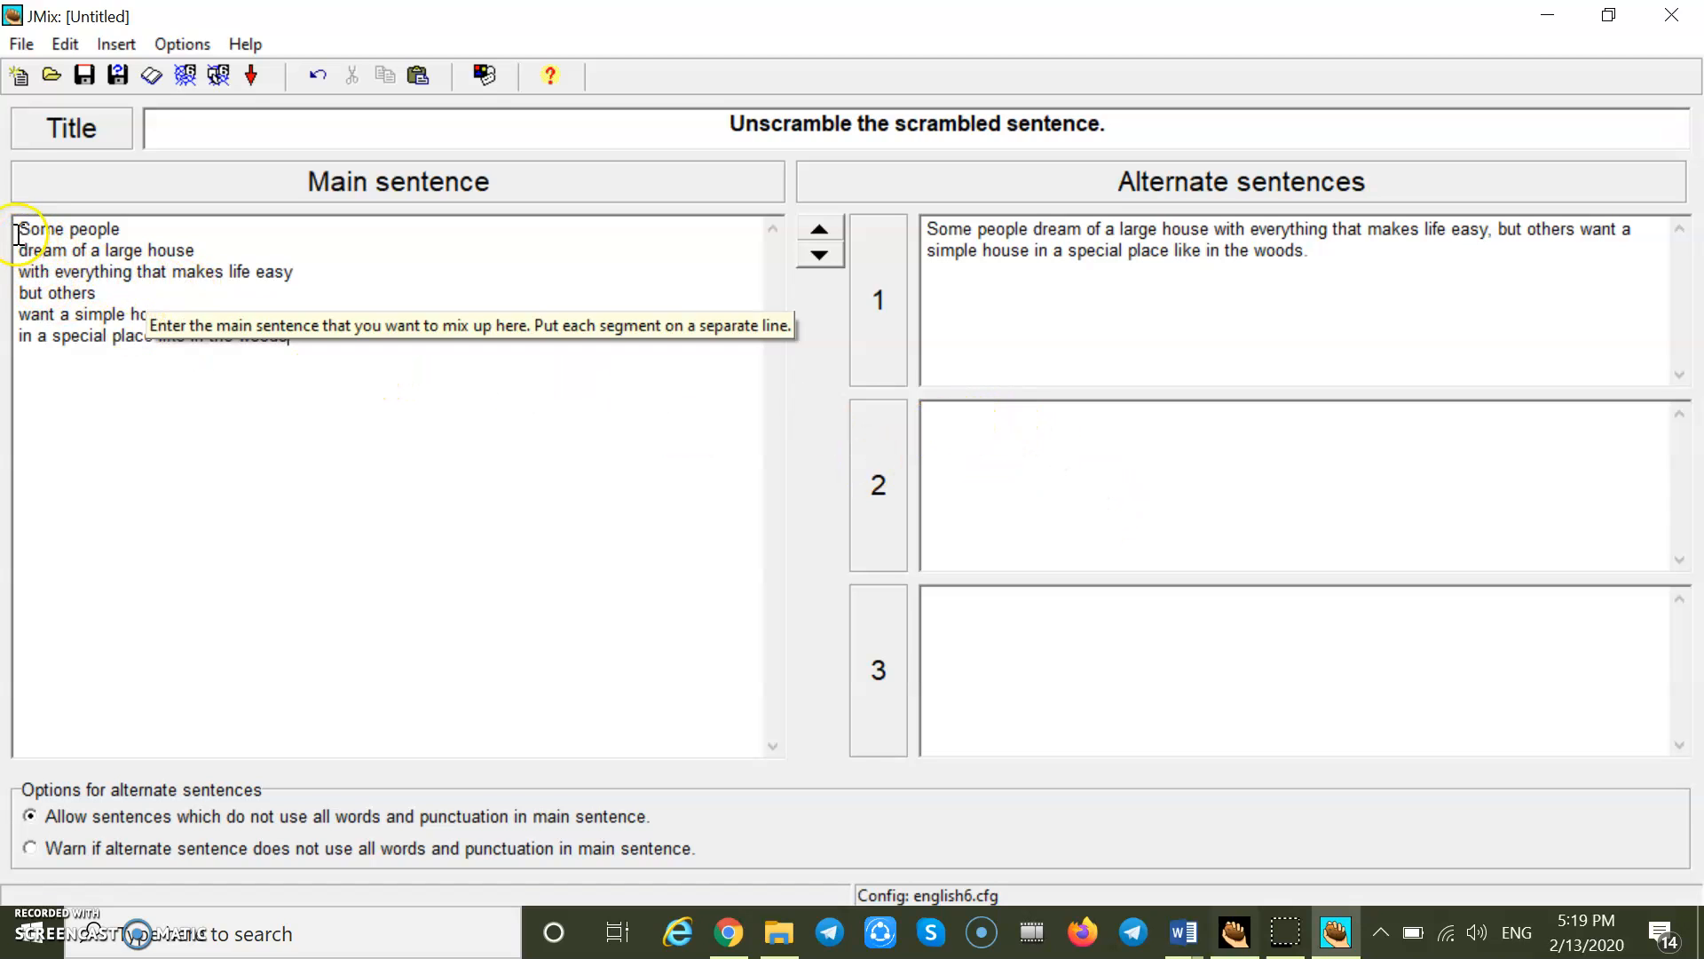
left_click_drag(31, 236, 320, 339)
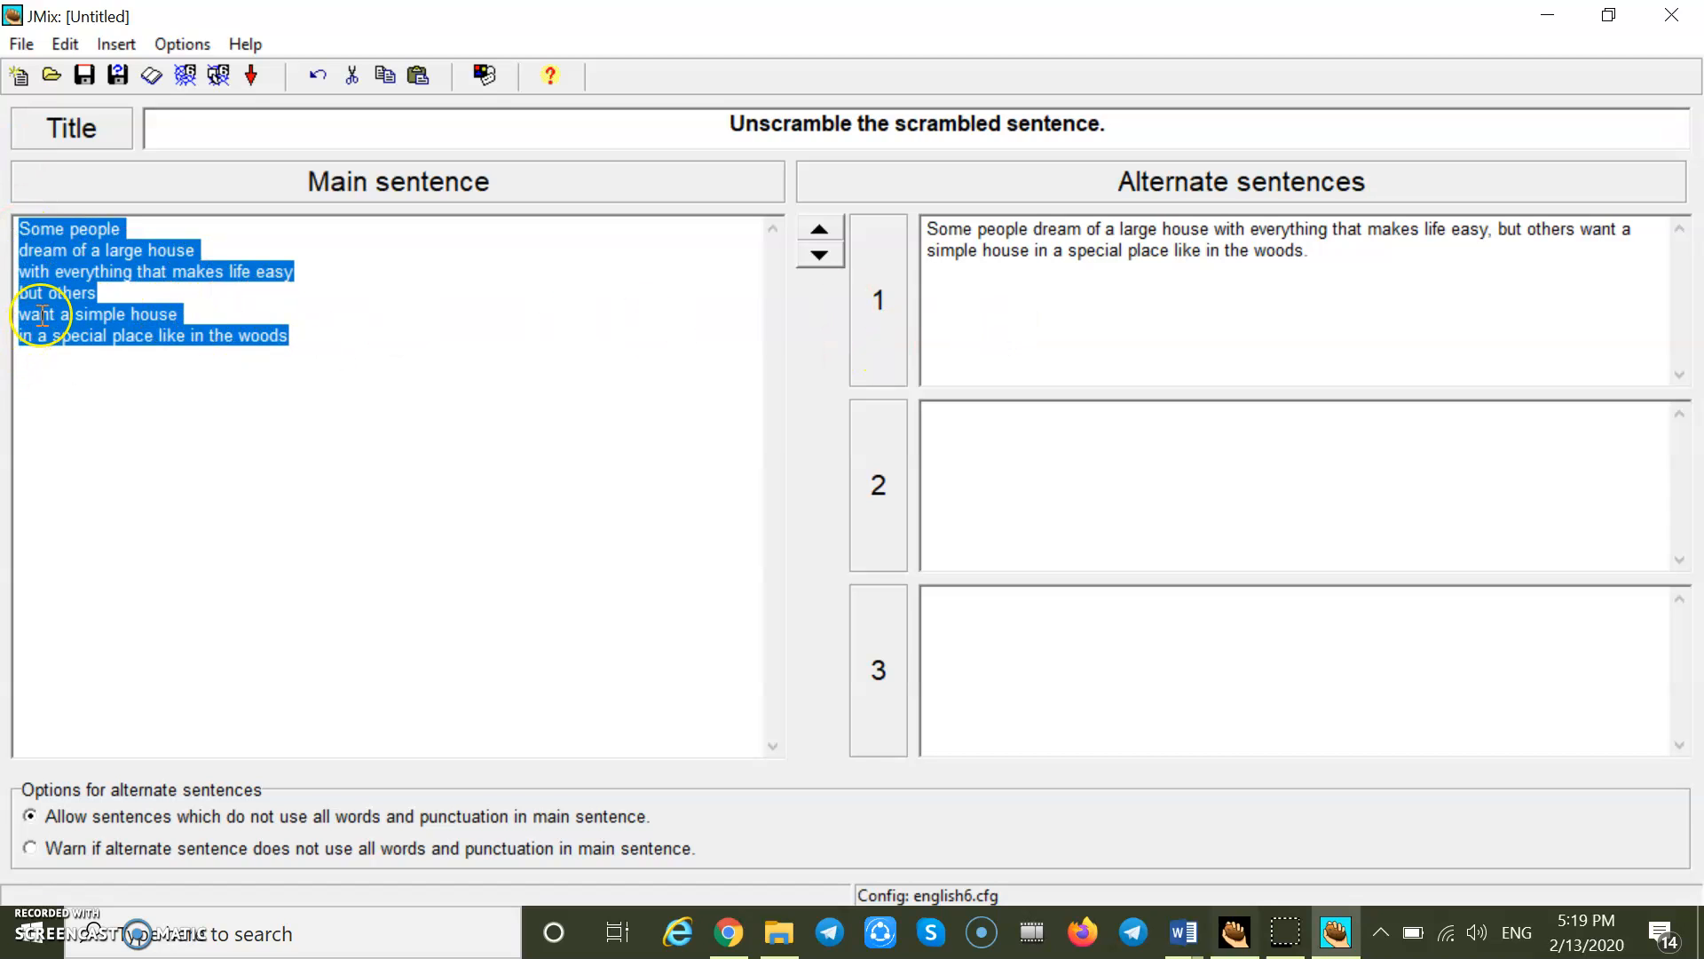
Step: Paste the copied full sentence into alternate sentence 2 and correct "other" to "others"
left_click(974, 443)
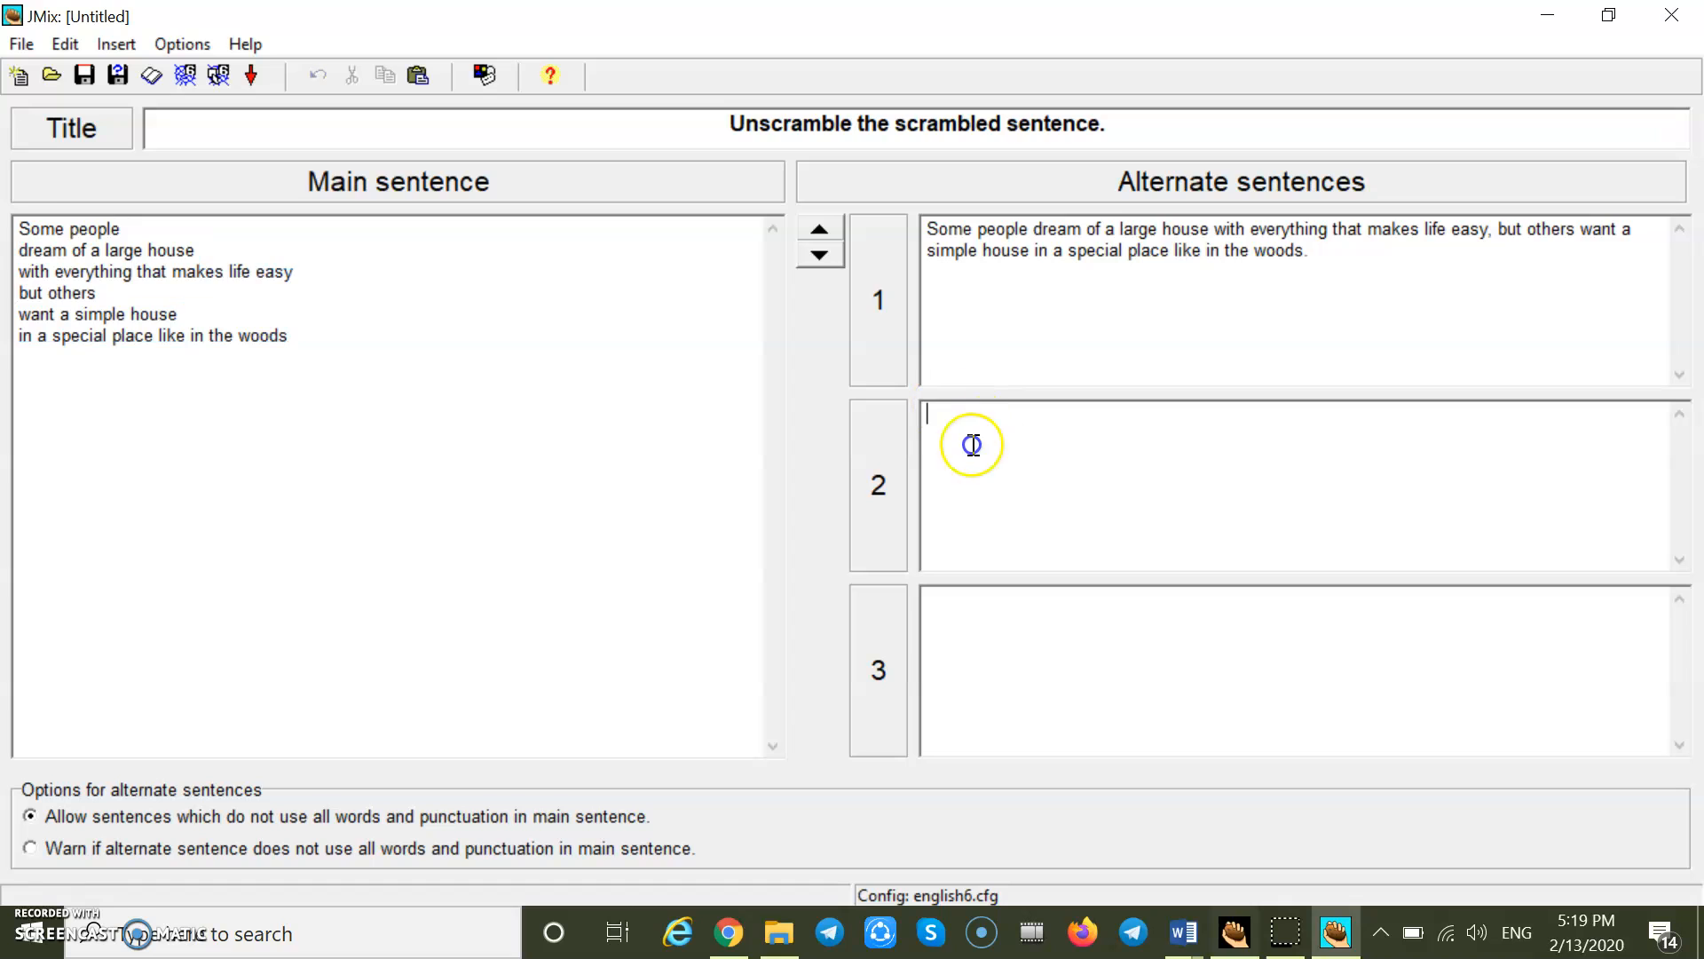
right_click(957, 430)
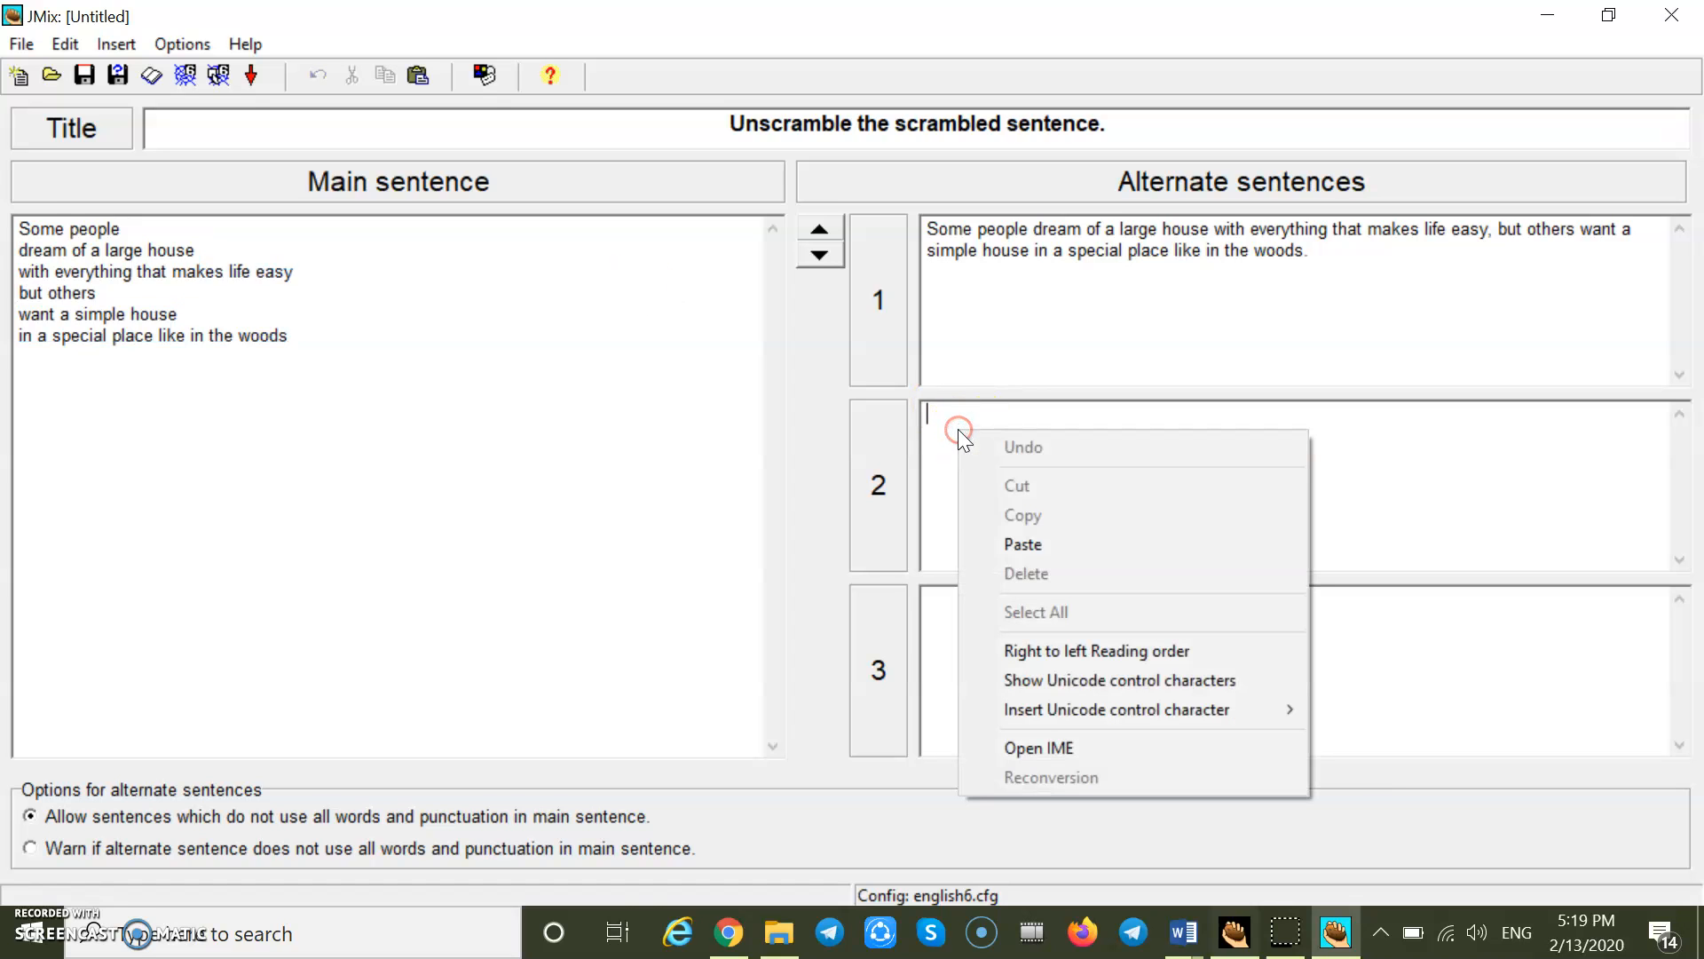
left_click(1010, 545)
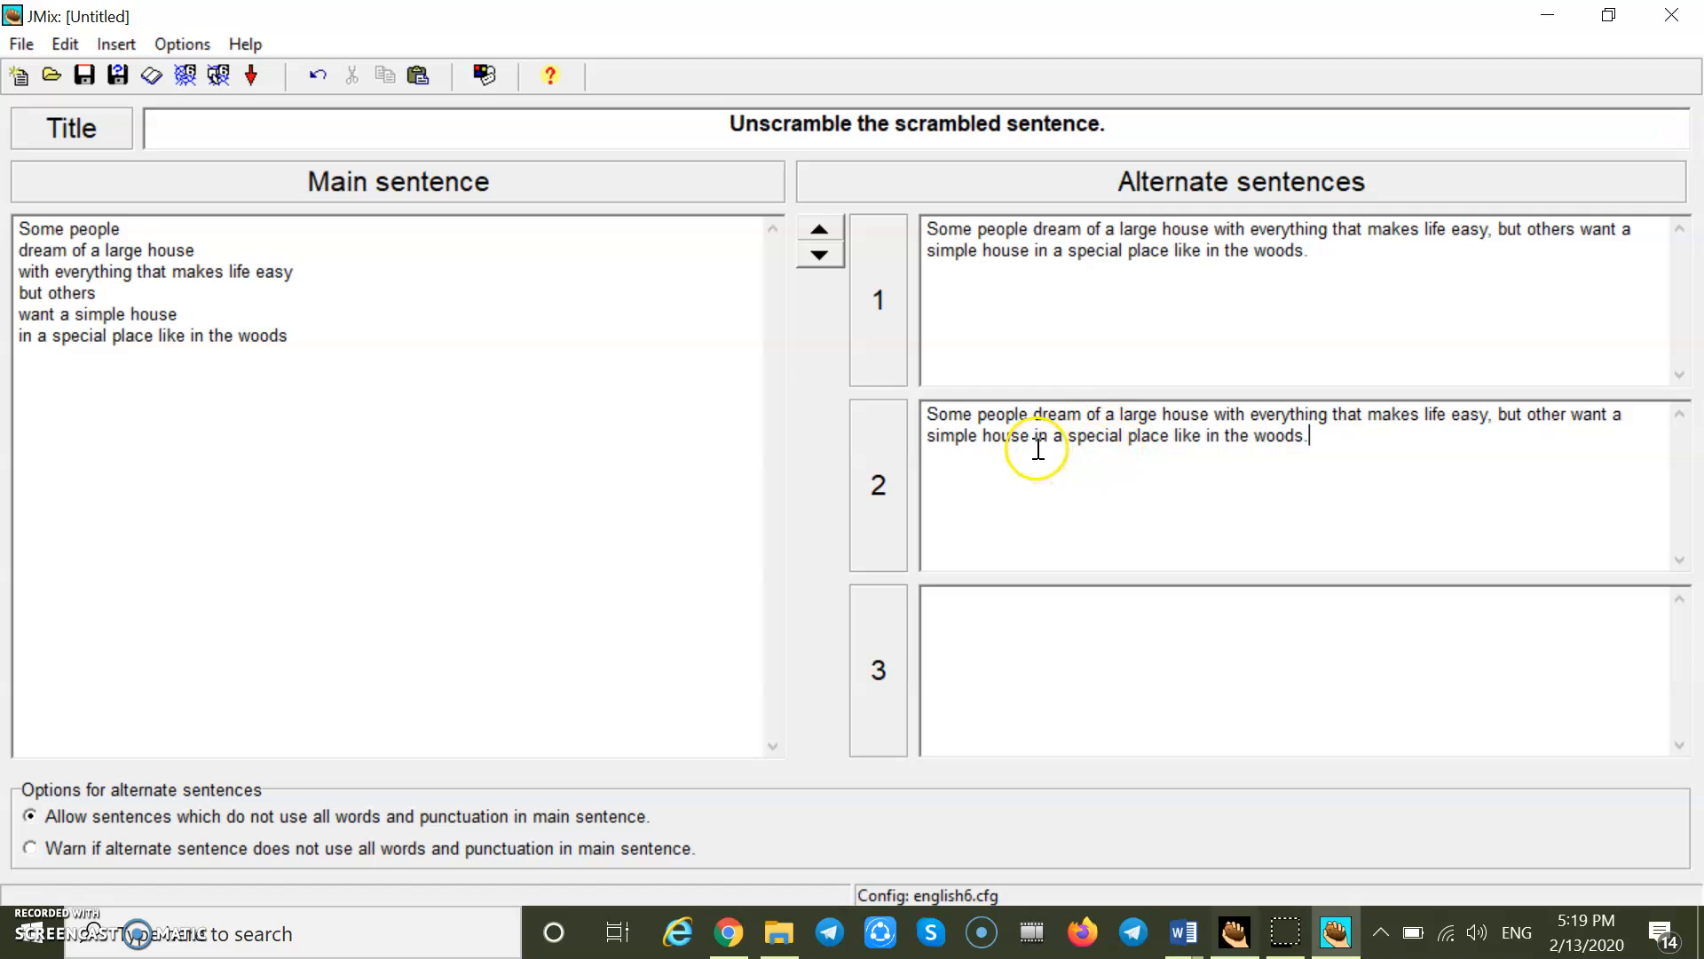
left_click(1564, 414)
type("s")
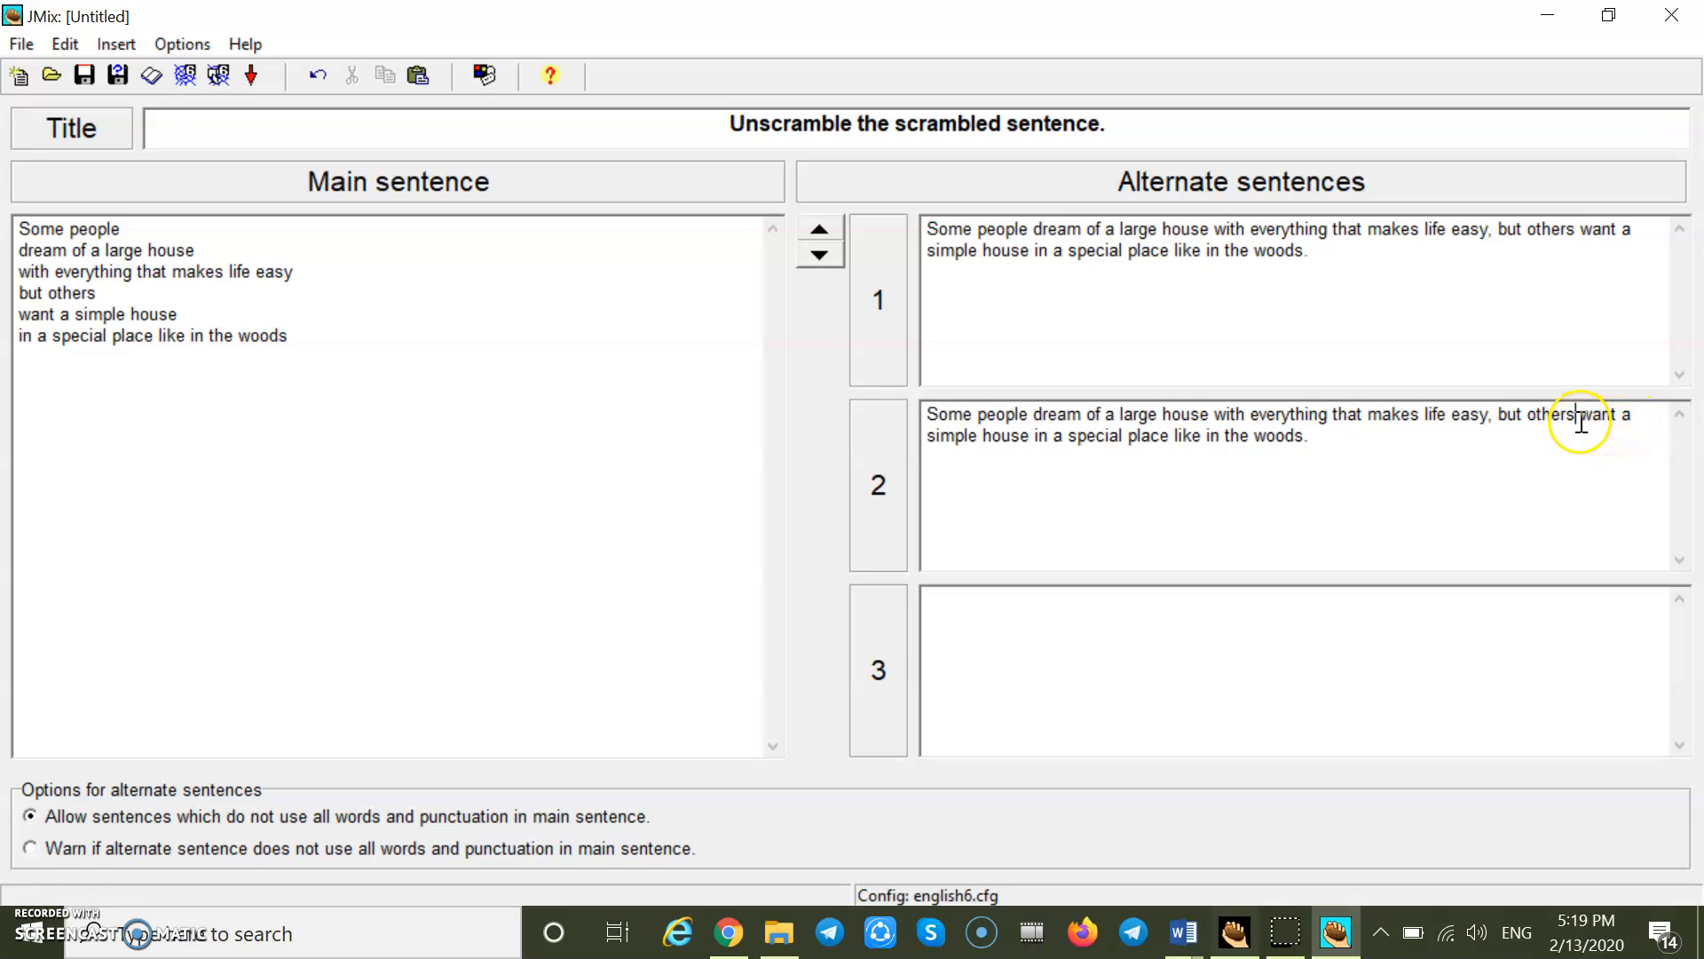
Step: Move "want a simple house in a special place like in the woods" directly after "Some people" in alternate sentence 2
left_click_drag(1577, 418, 1271, 446)
key("ctrl+c")
right_click(1264, 434)
left_click(1313, 488)
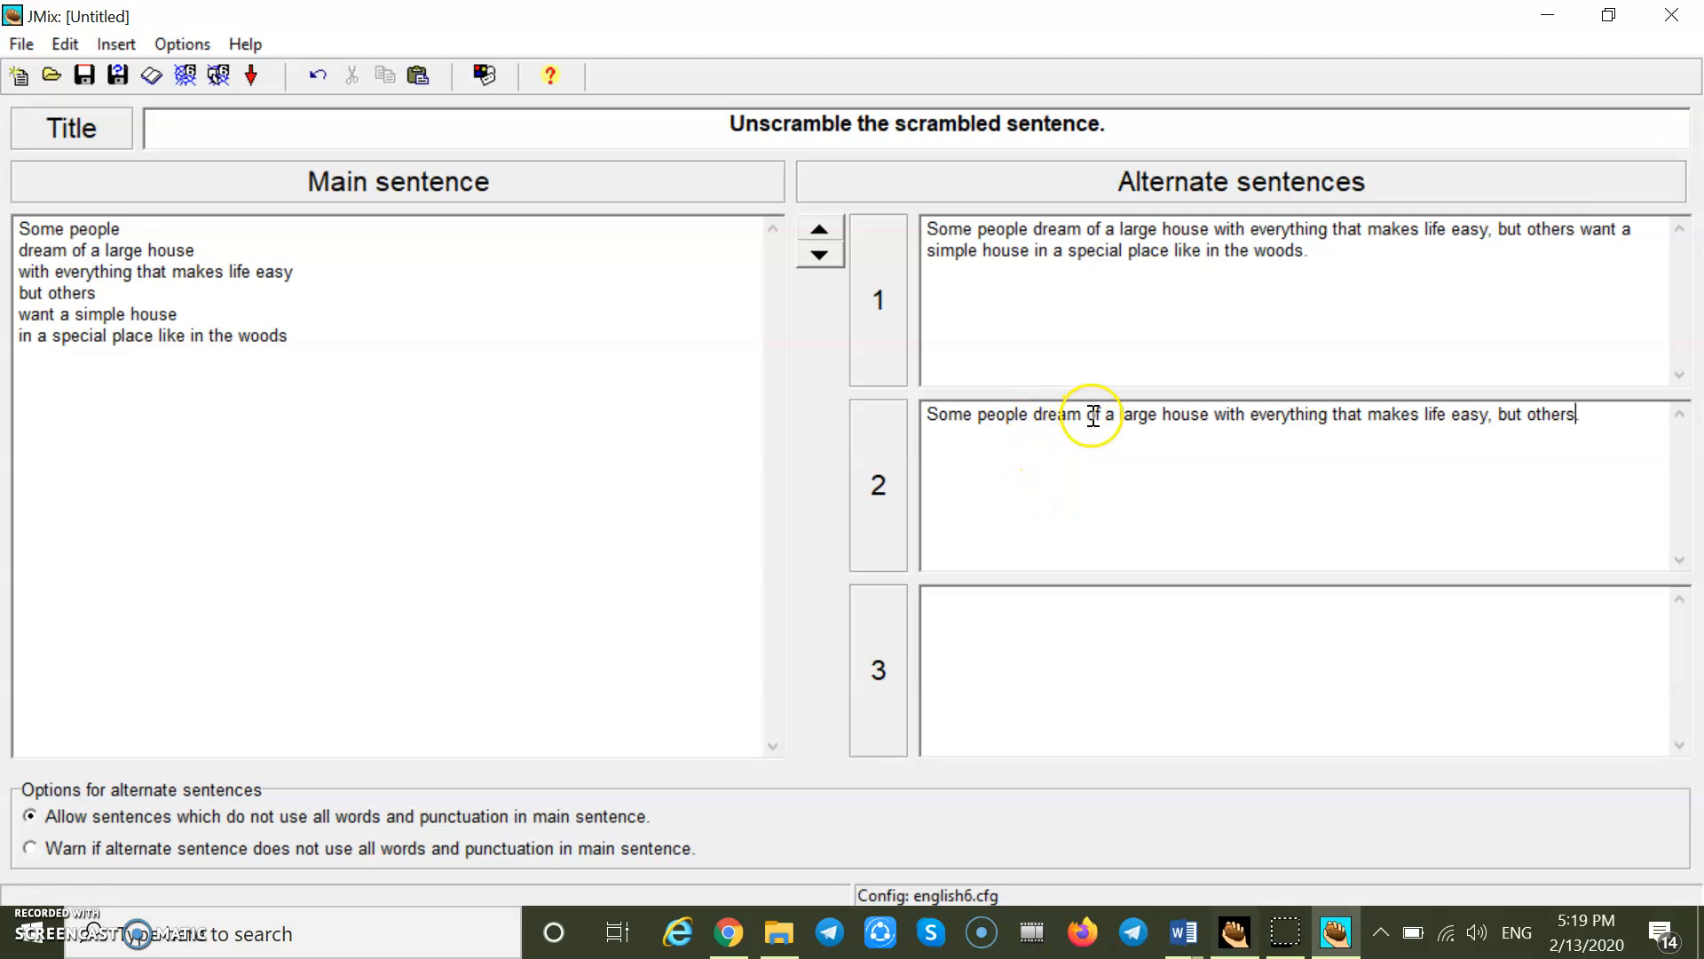
key("BackSpace")
right_click(1035, 417)
left_click(1086, 533)
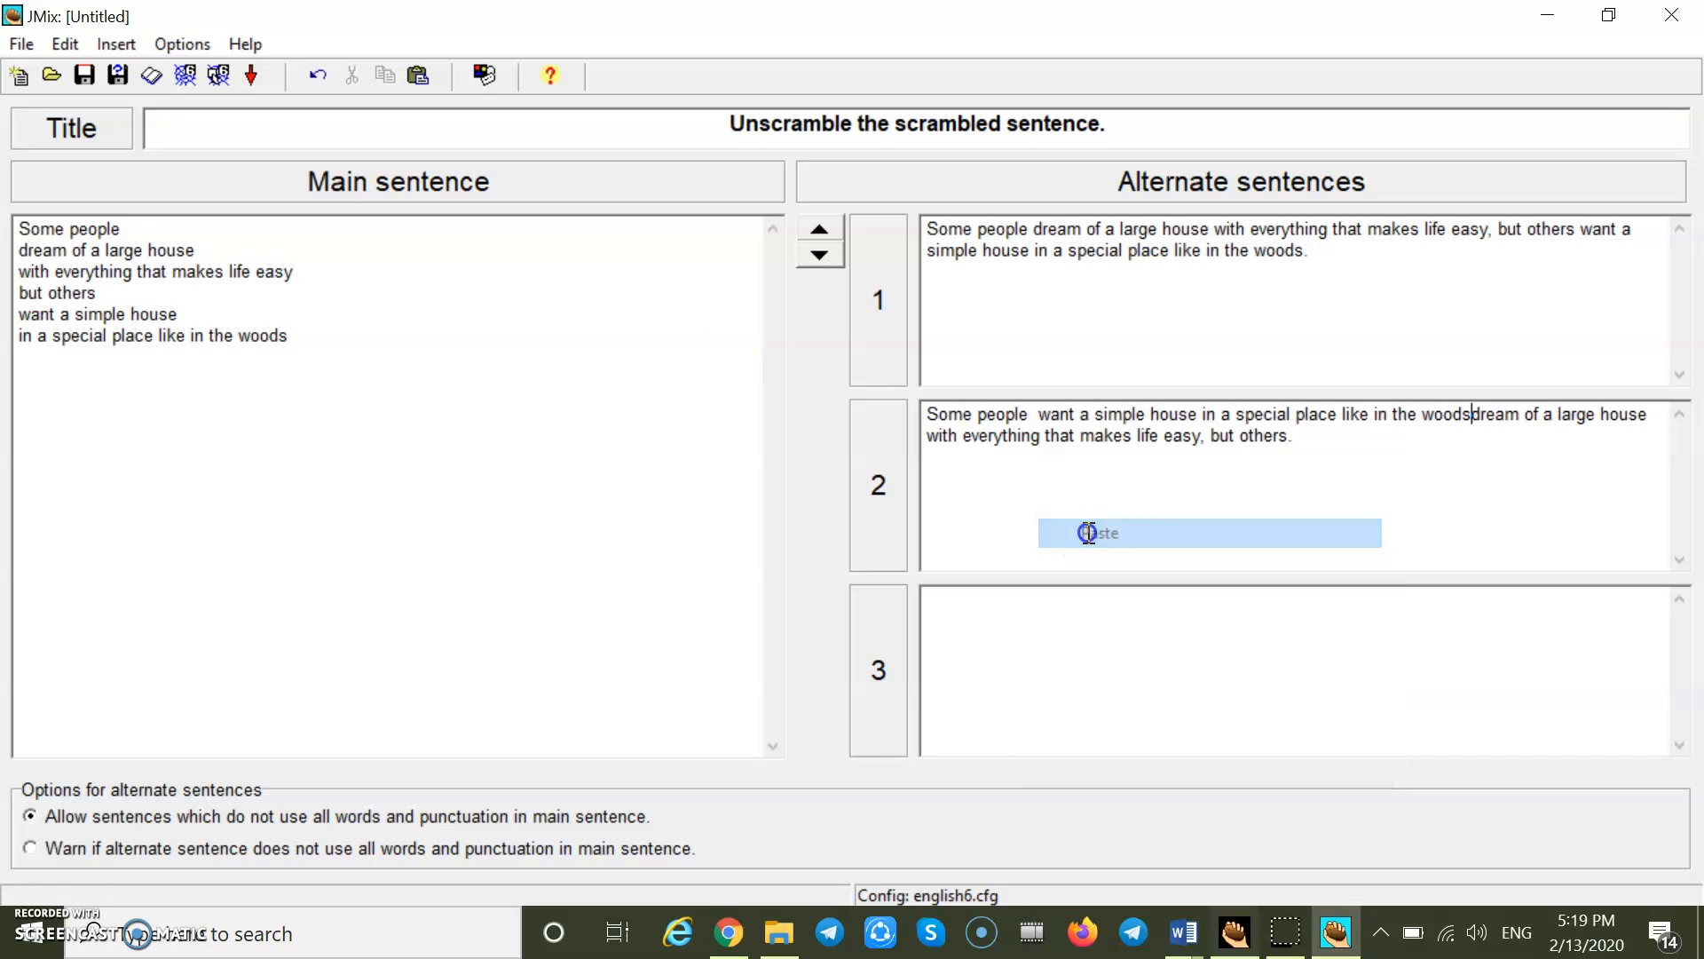
Step: Remove the extra space before "want" and insert a comma and space after "woods" in alternate sentence 2
left_click(1034, 419)
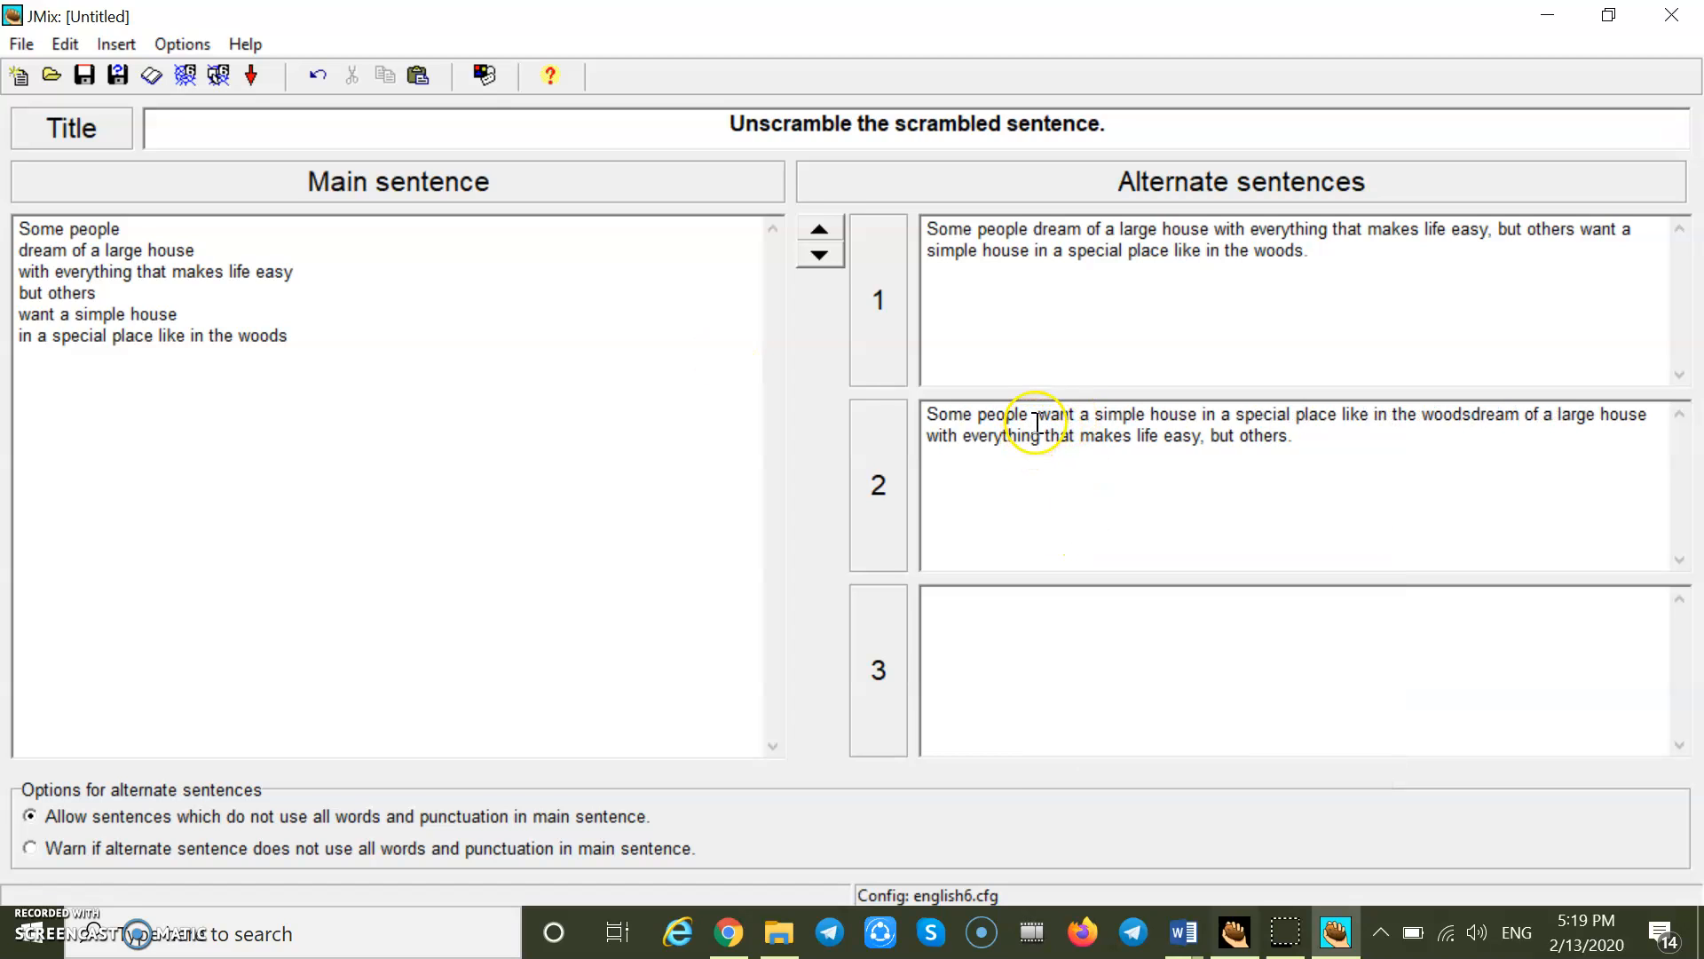
key("BackSpace")
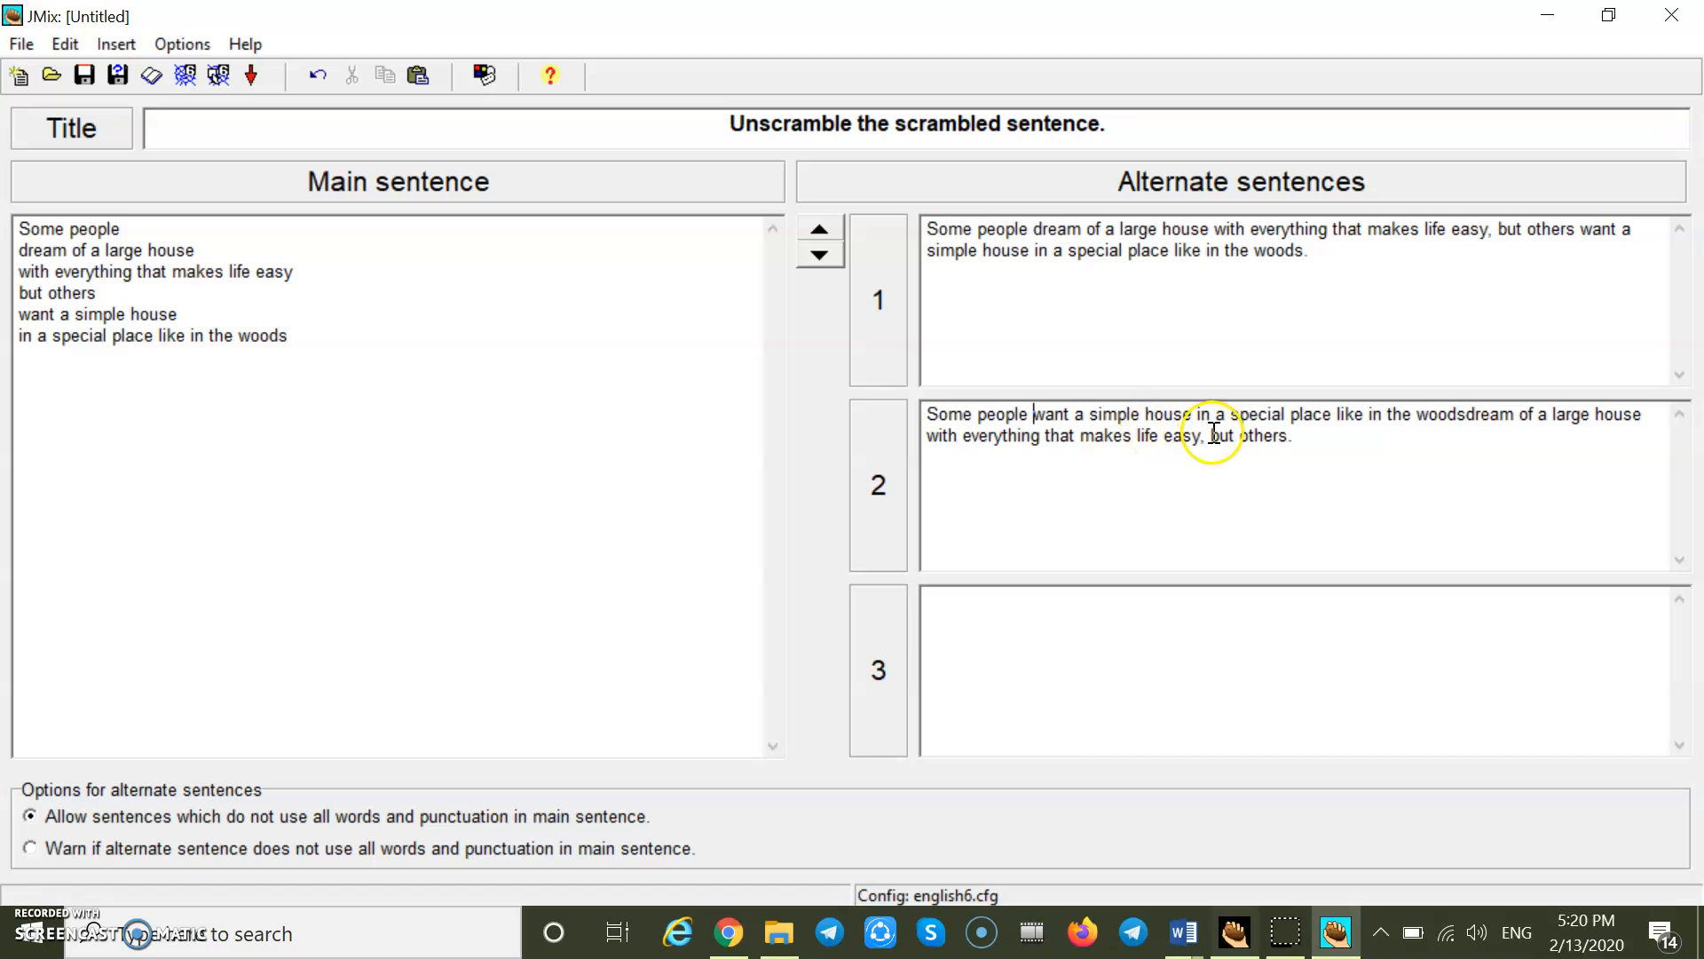
left_click(1467, 420)
type(",")
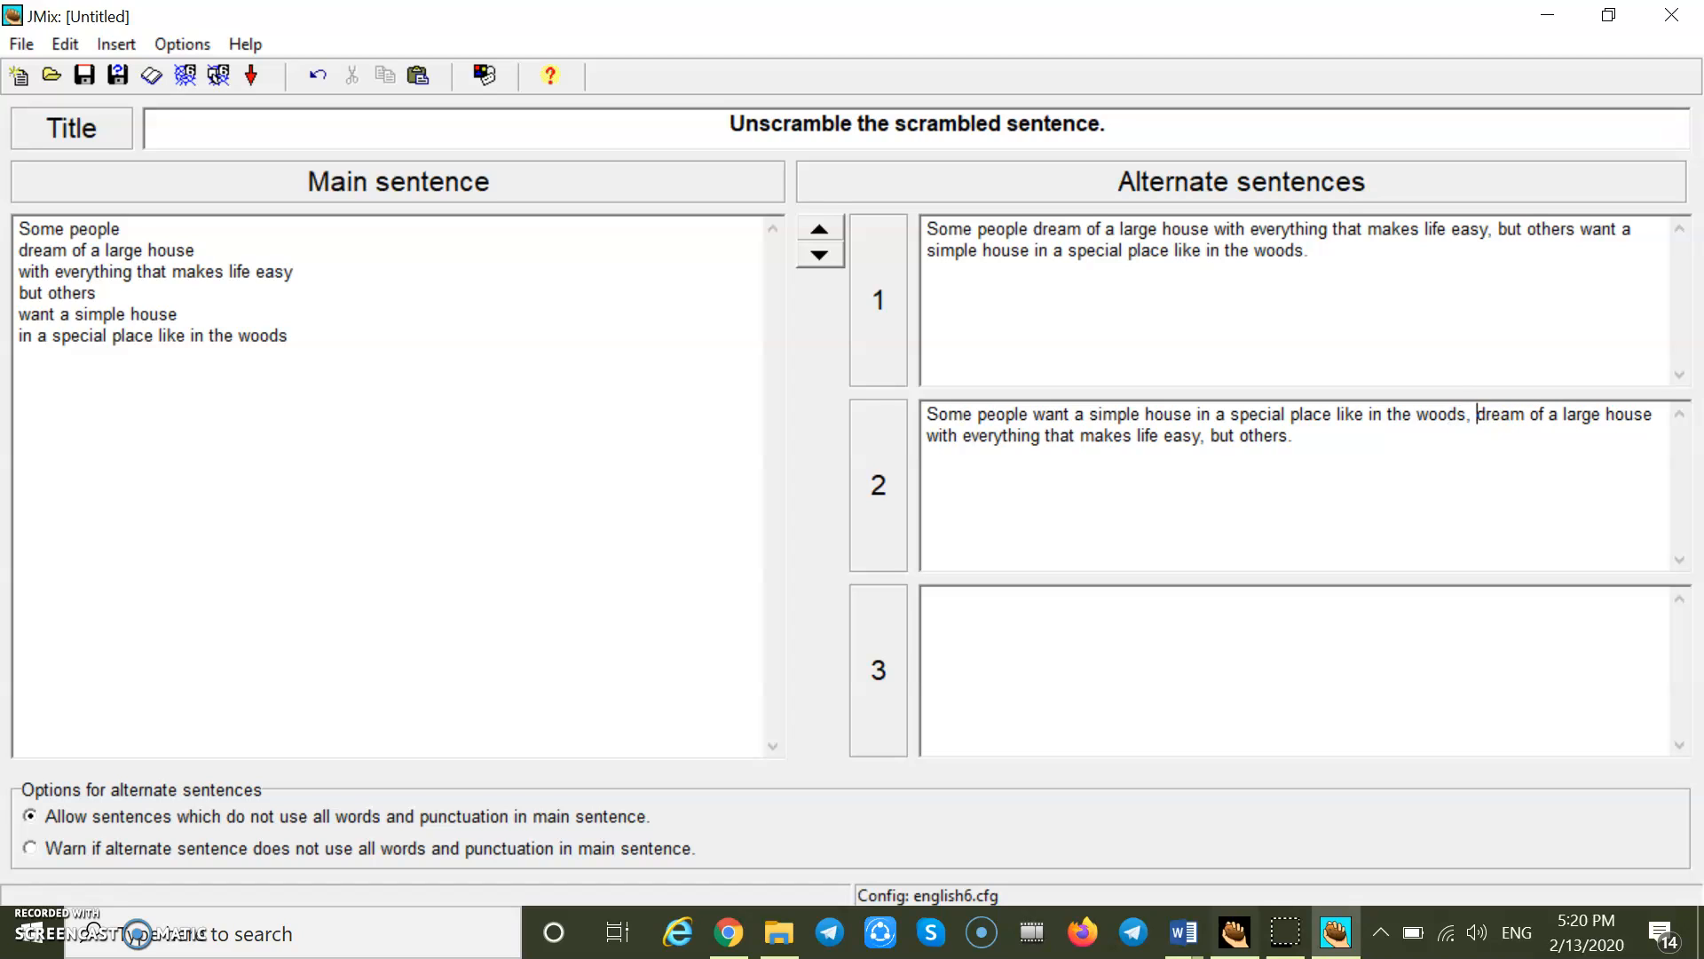
Step: Move "but others" from the end of alternate sentence 2 to directly before "dream of a large house"
left_click_drag(1211, 436, 1289, 460)
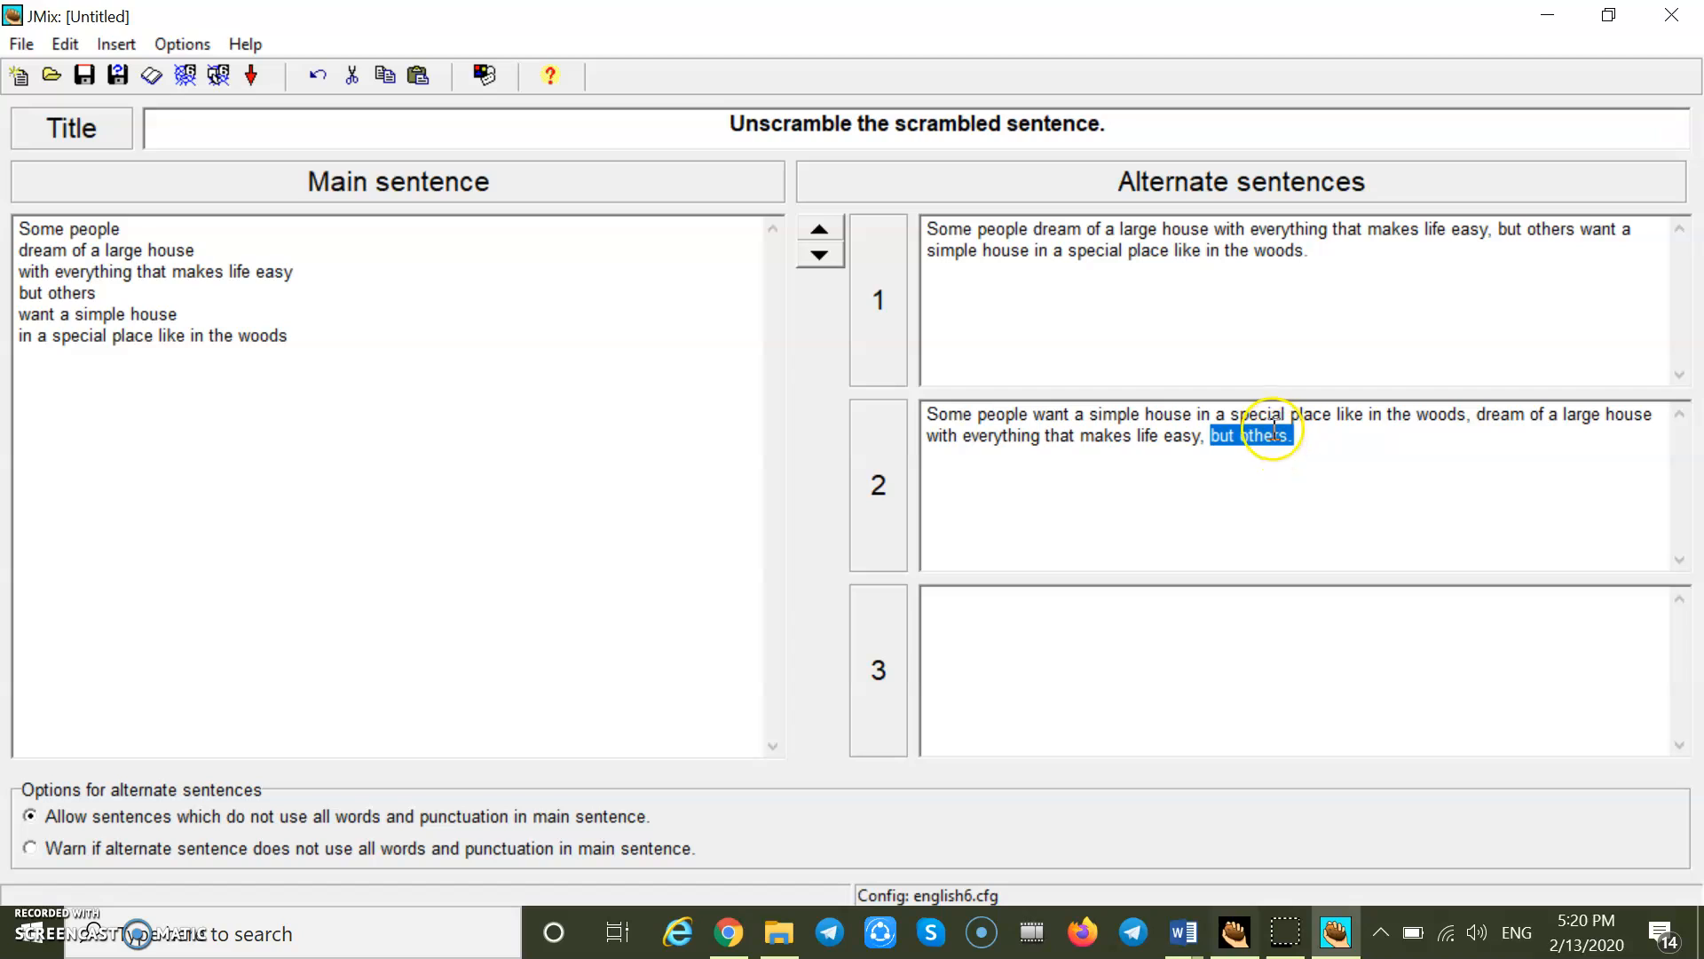
key("ctrl+x")
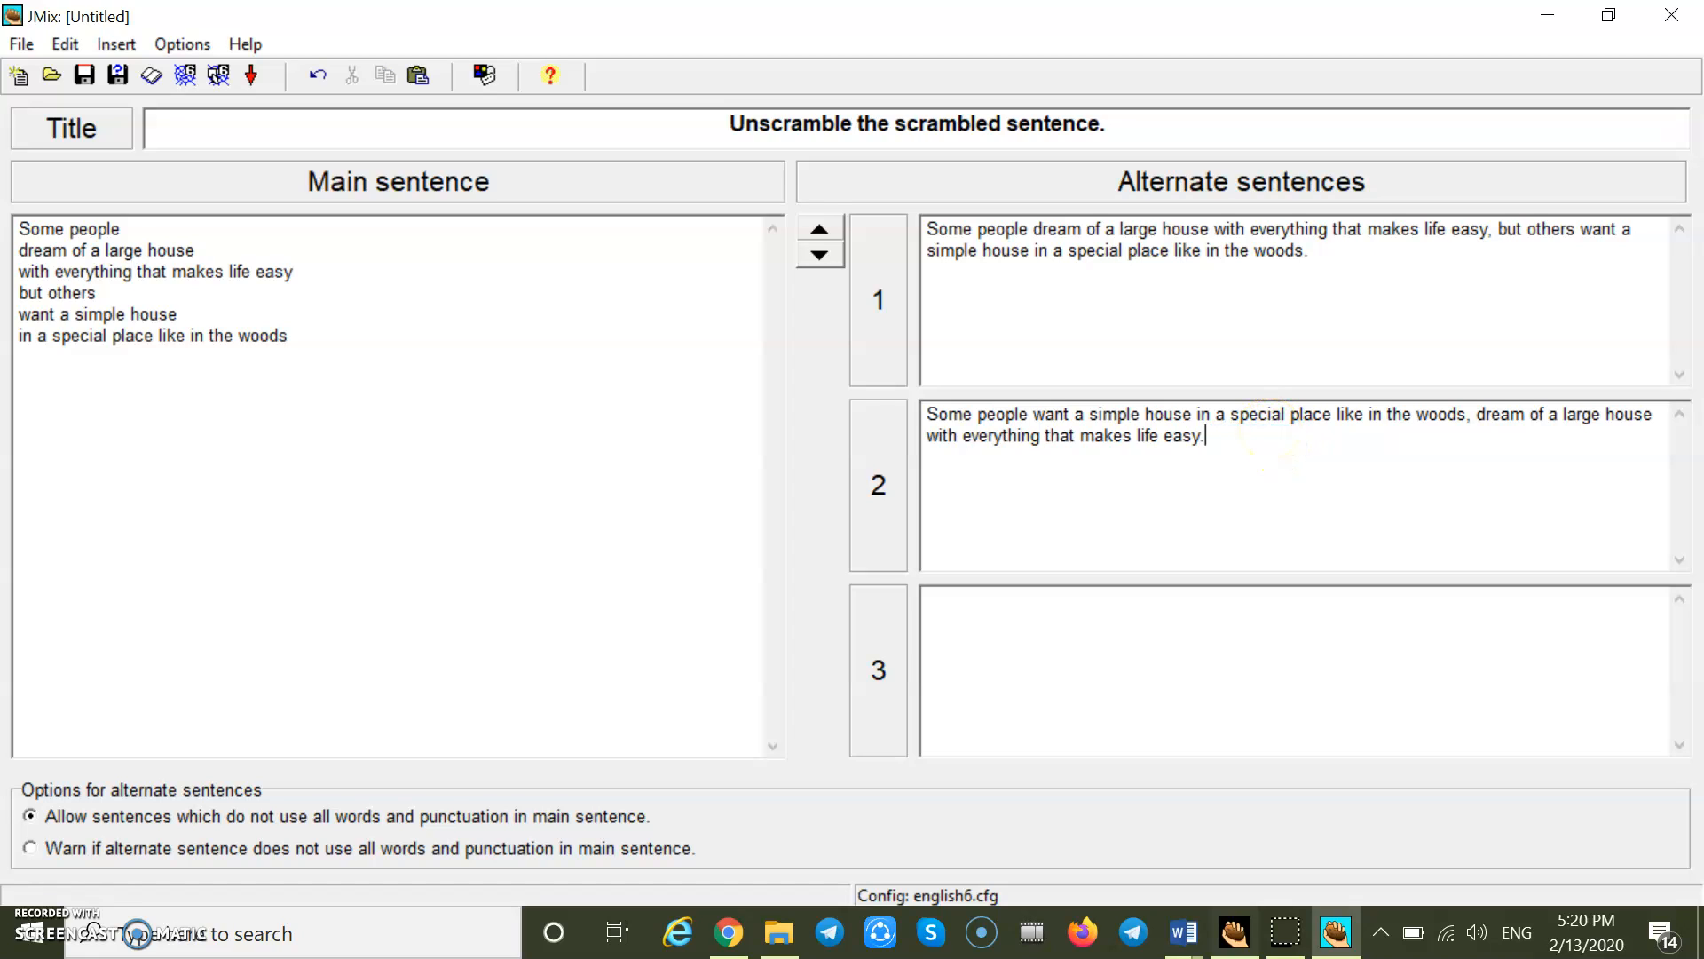
left_click(1478, 421)
type("but o")
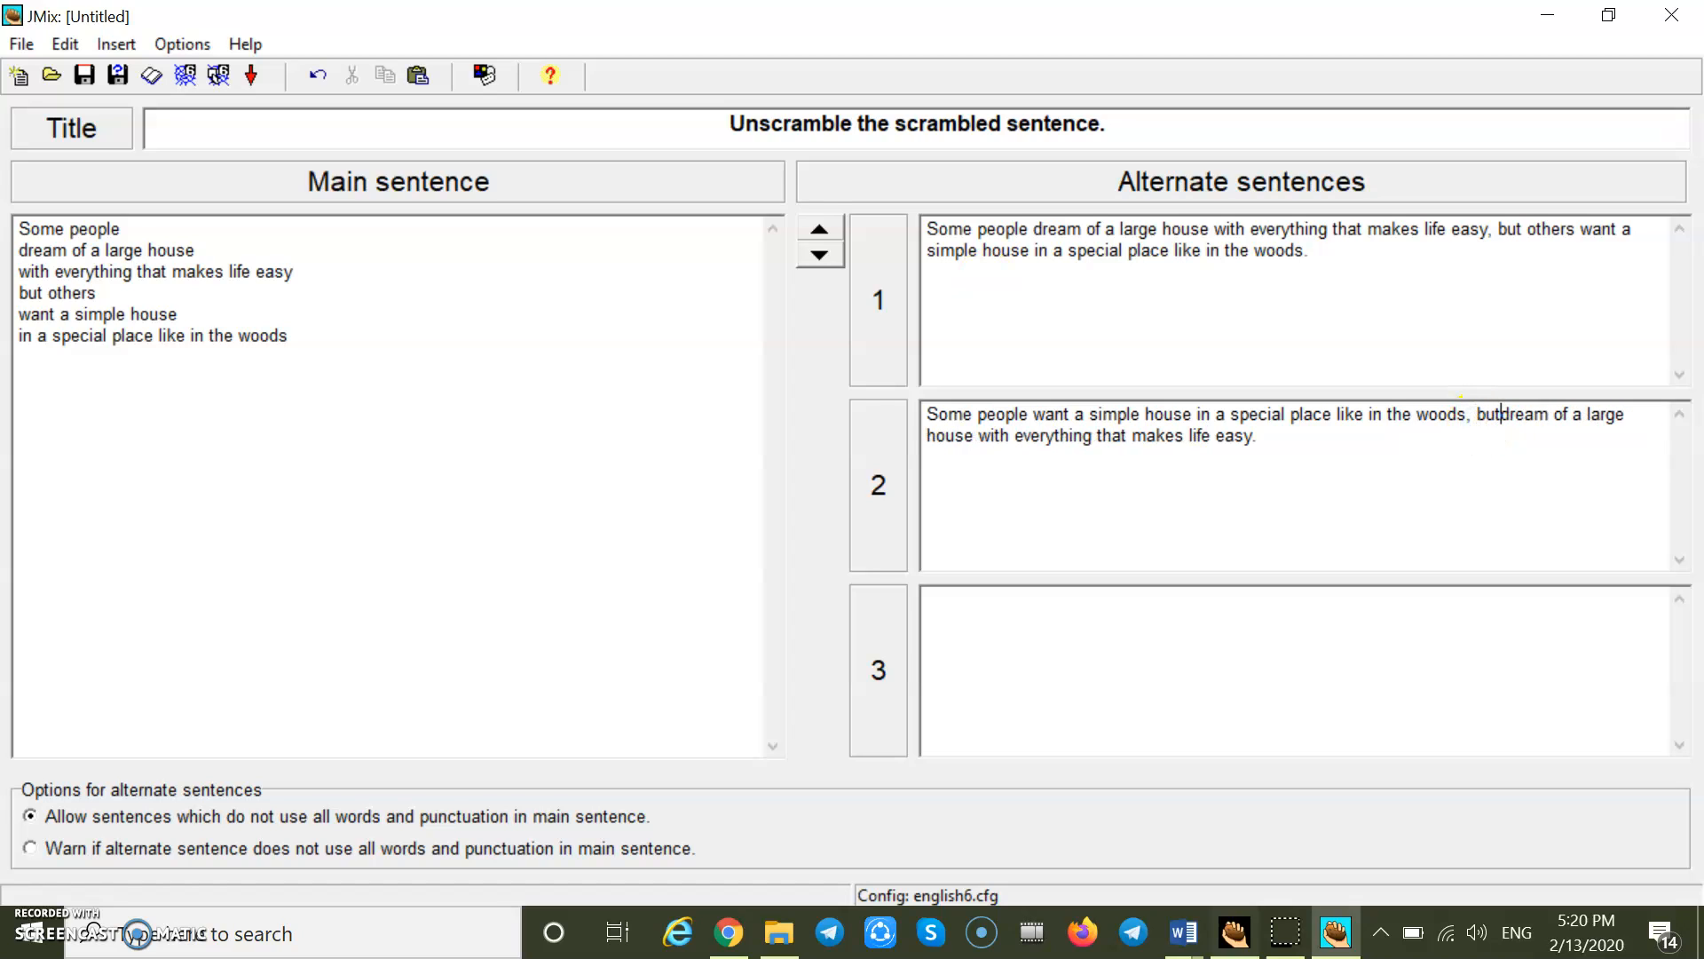
type("thers")
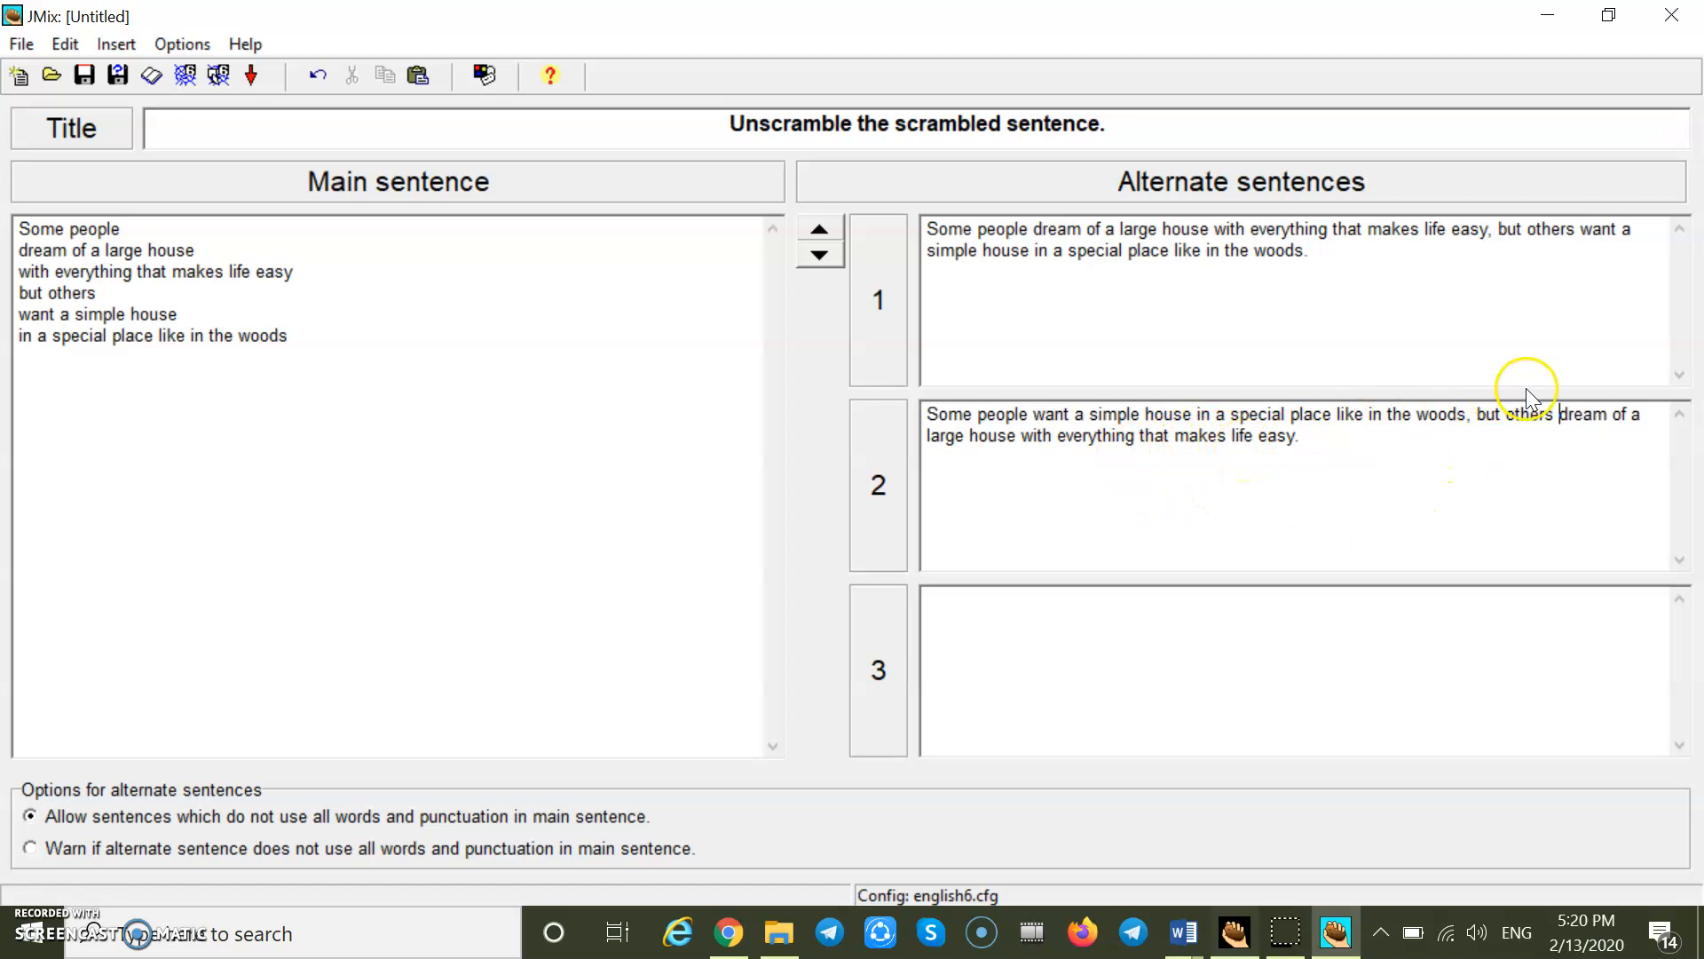
Step: Copy the whole of alternate sentence 2 into alternate sentence 3
left_click(991, 433)
double_click(991, 433)
key("ctrl+a")
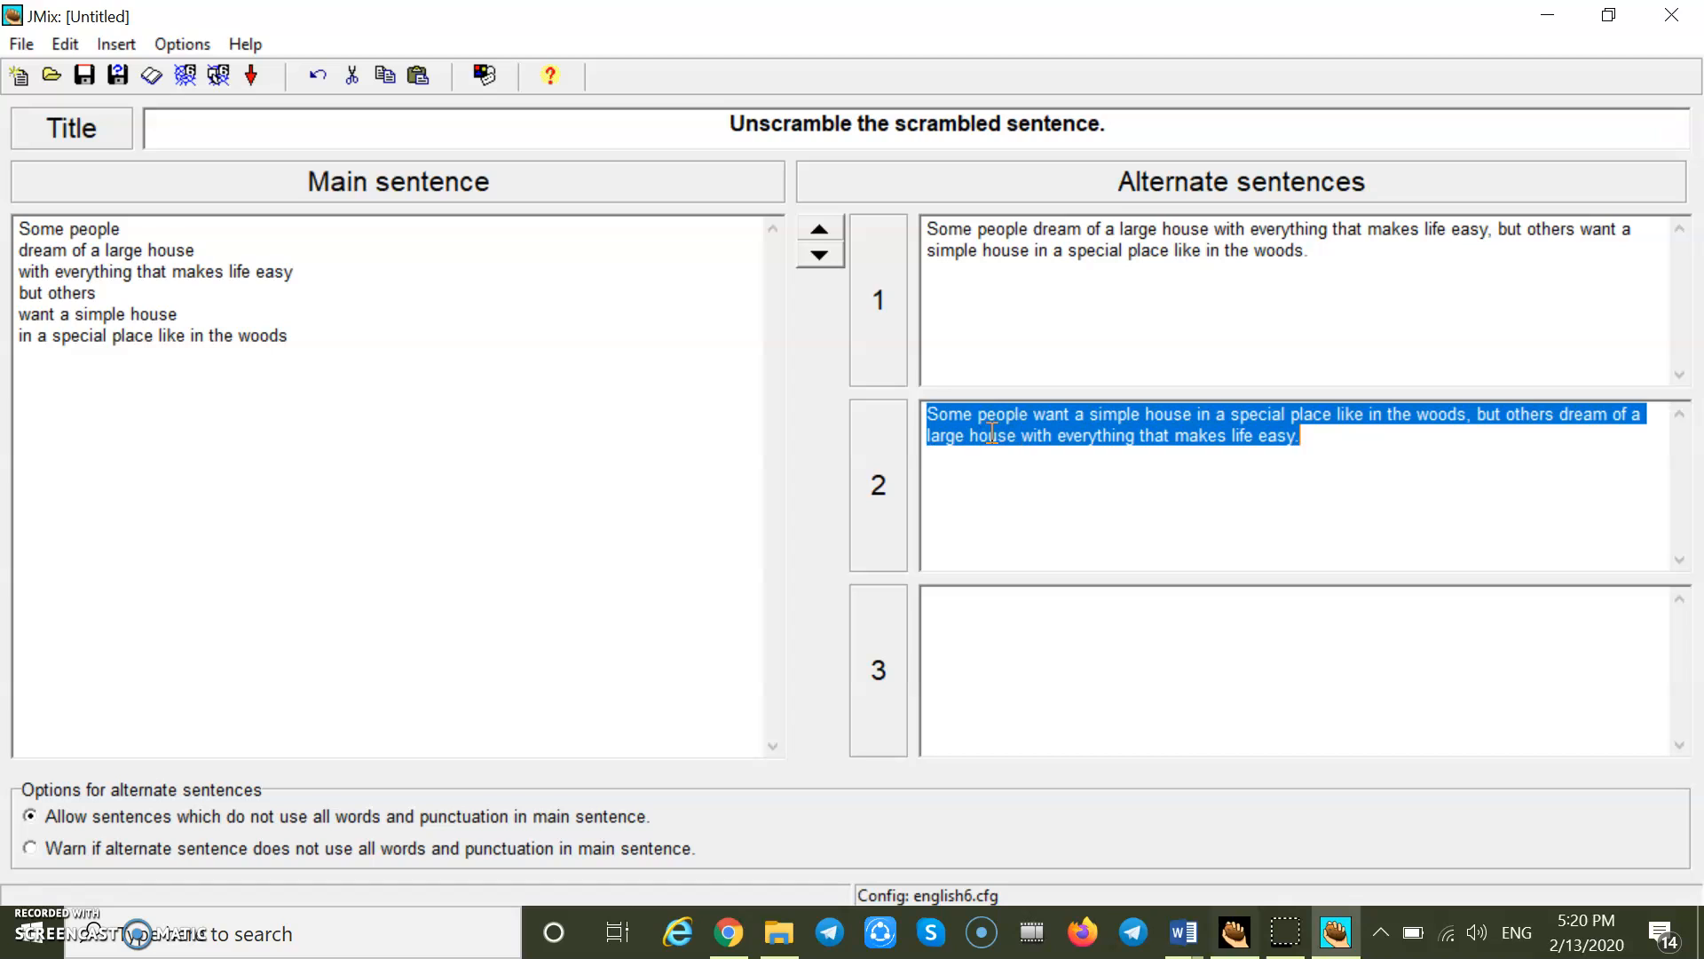
right_click(991, 433)
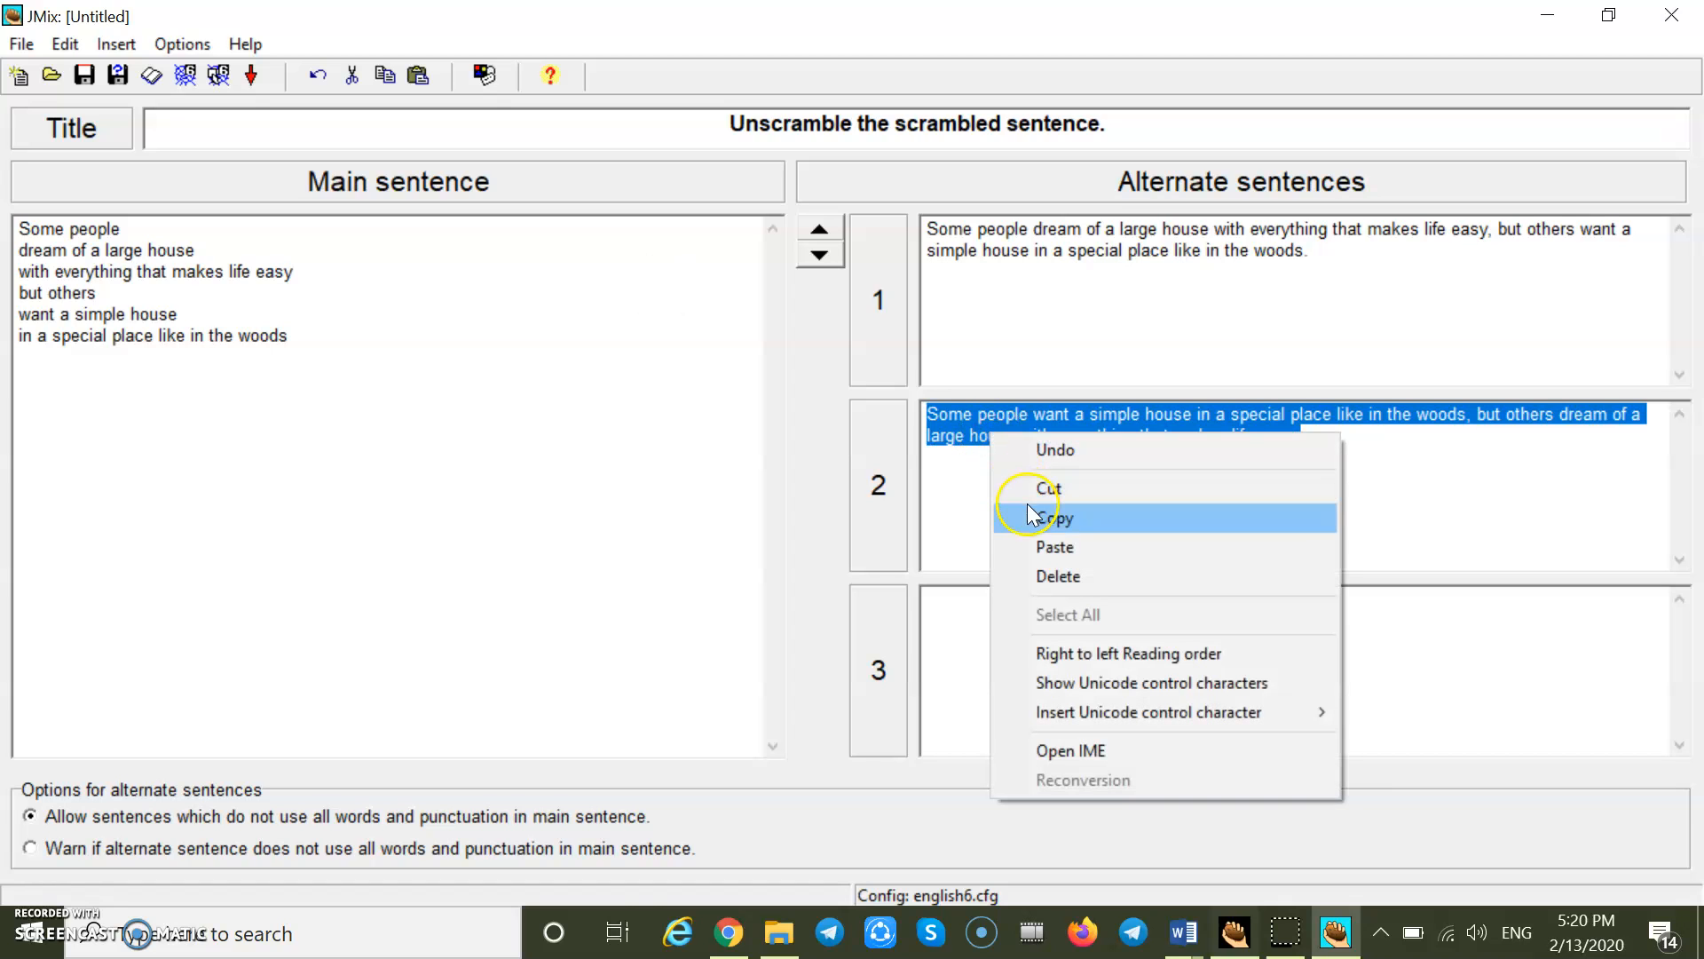
left_click(1043, 518)
left_click(986, 649)
right_click(988, 653)
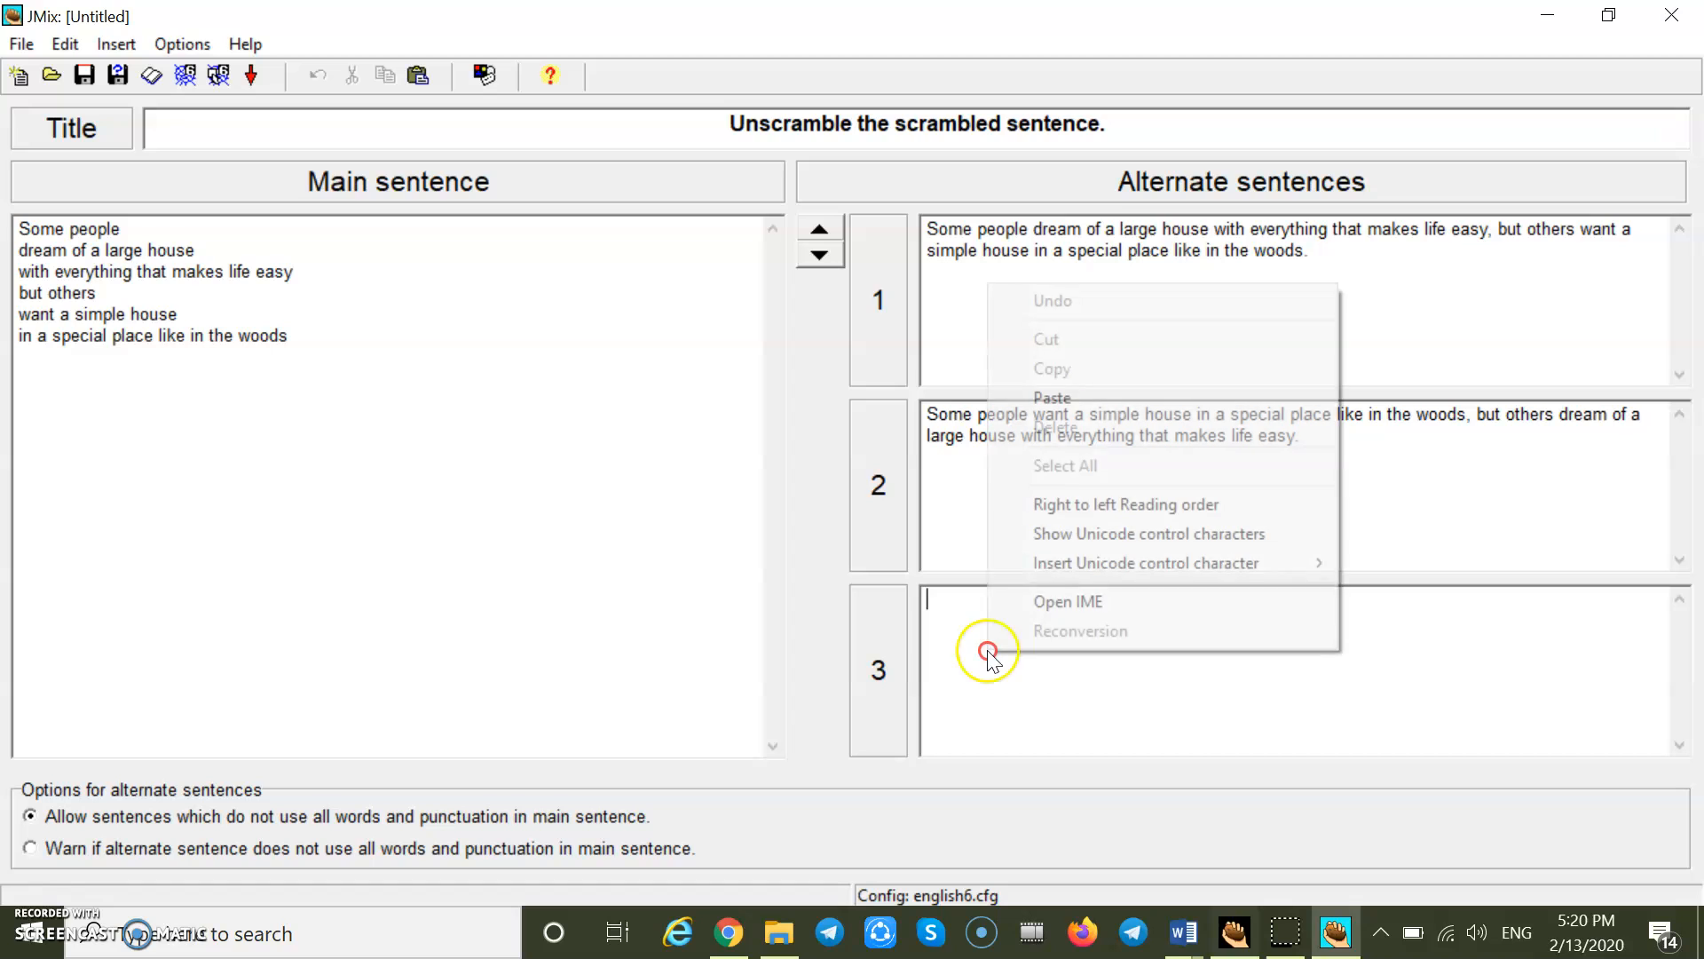
left_click(1057, 397)
Step: In alternate sentence 3, replace "want" with "dream of" and the second "dream of" with "want"
double_click(1053, 600)
type("dream")
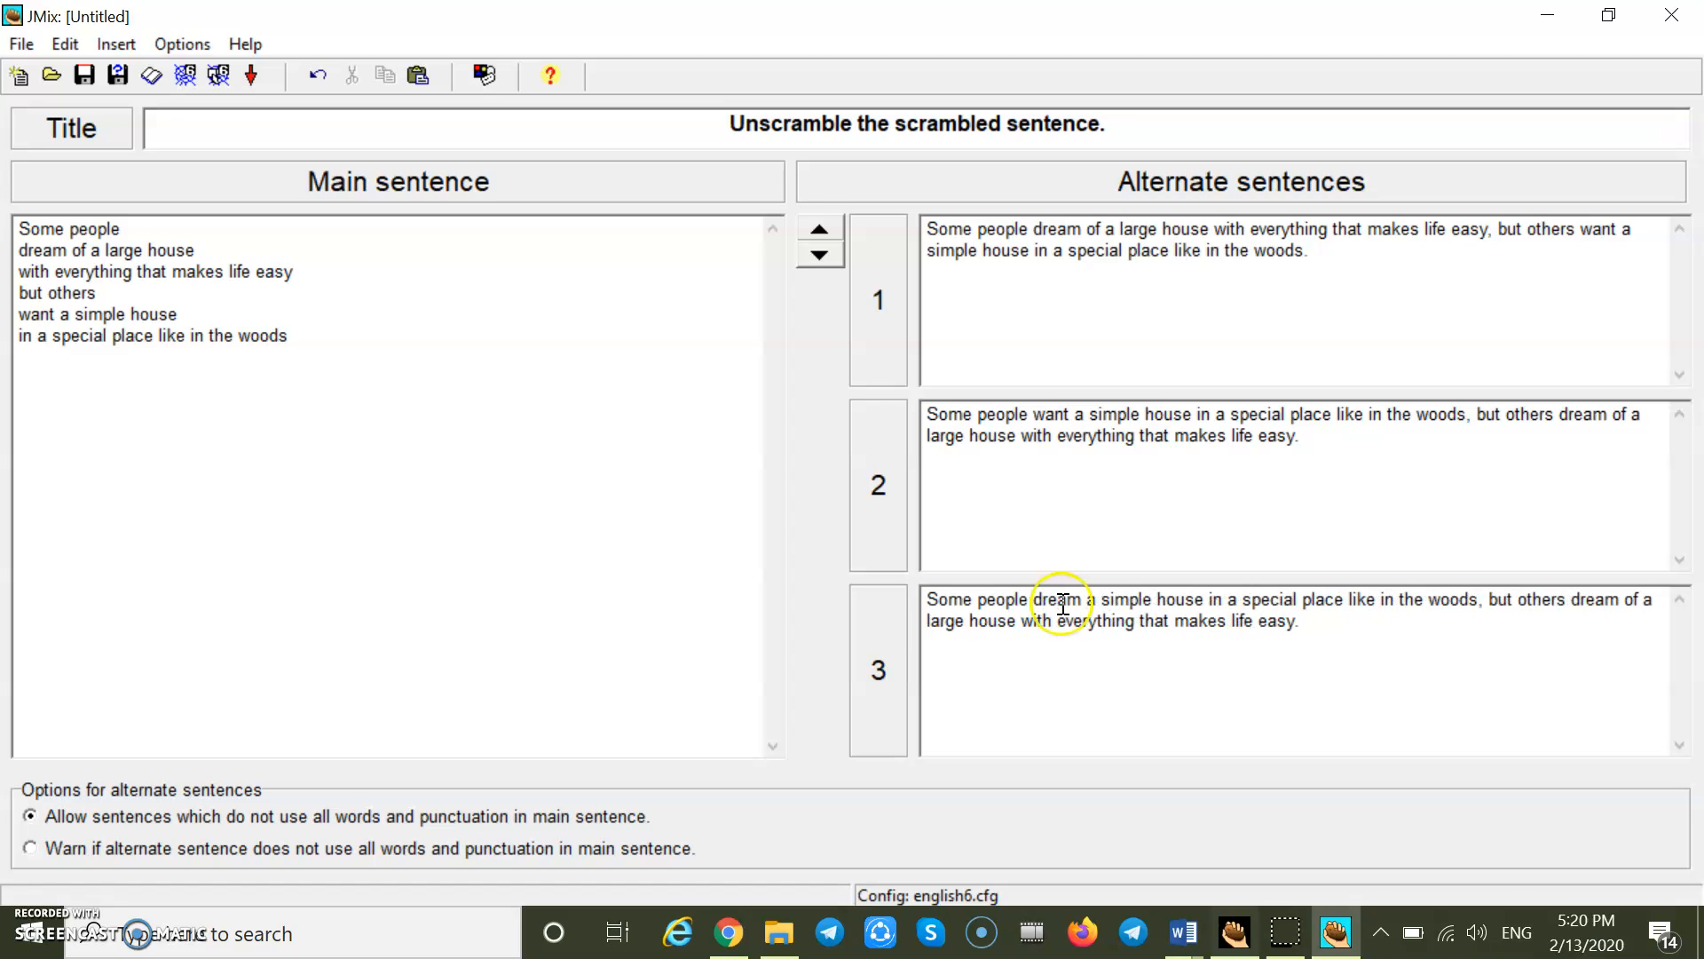
double_click(1598, 600)
type("want")
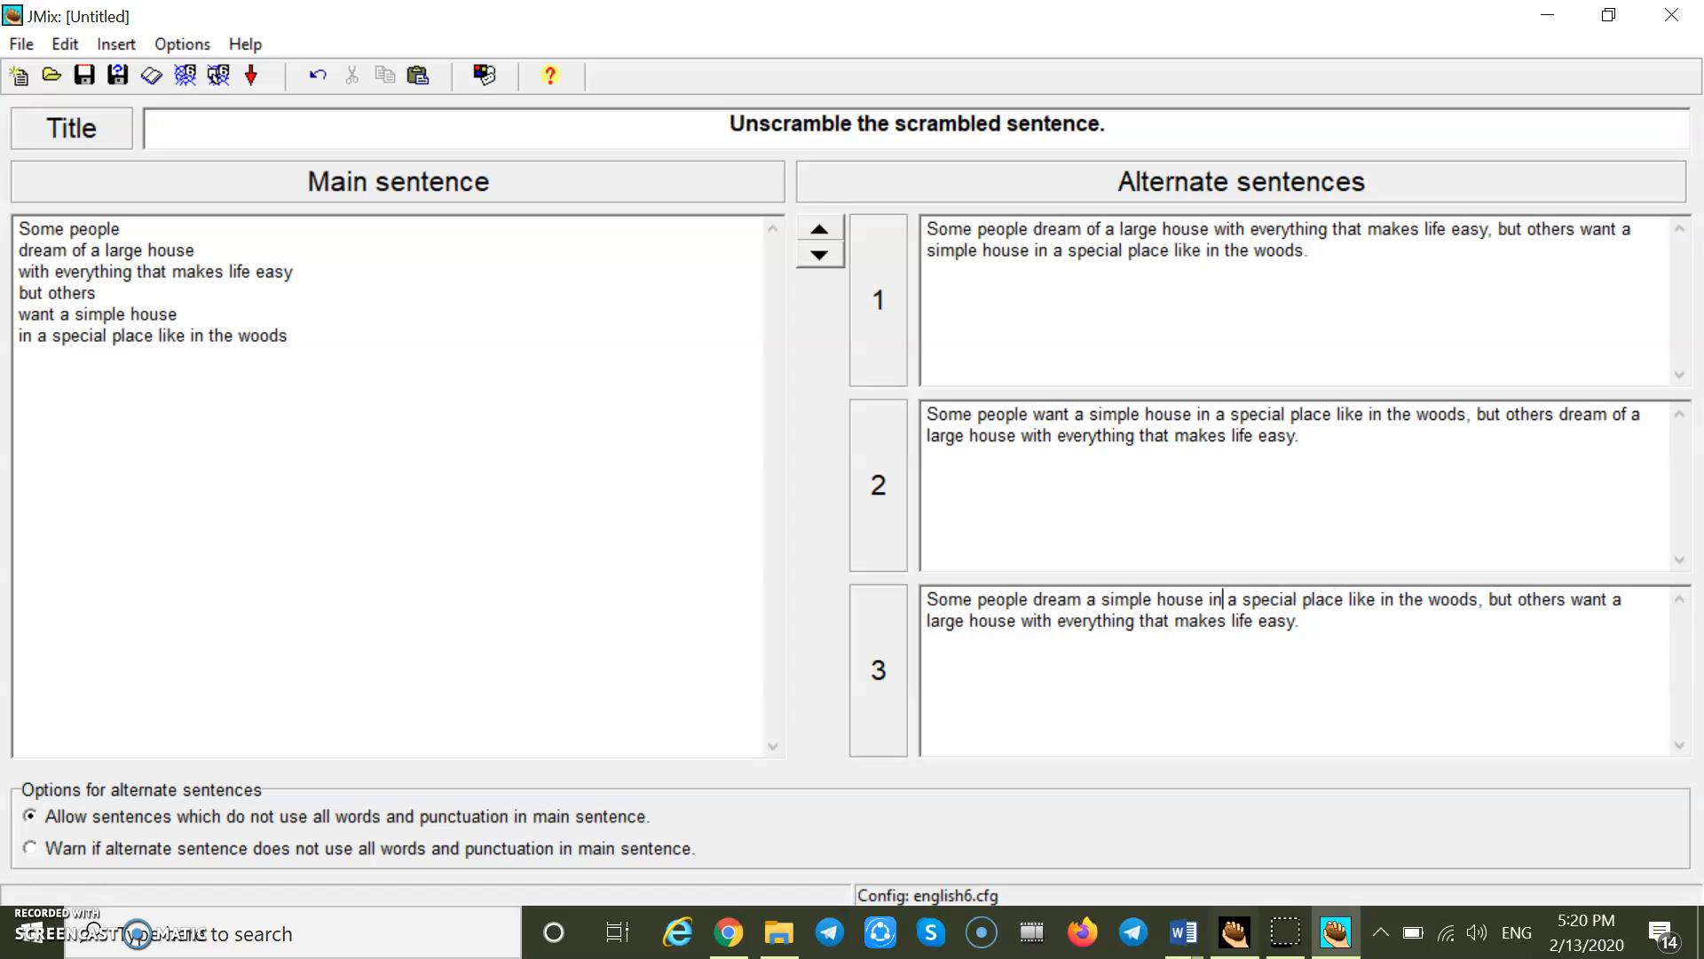
type("of")
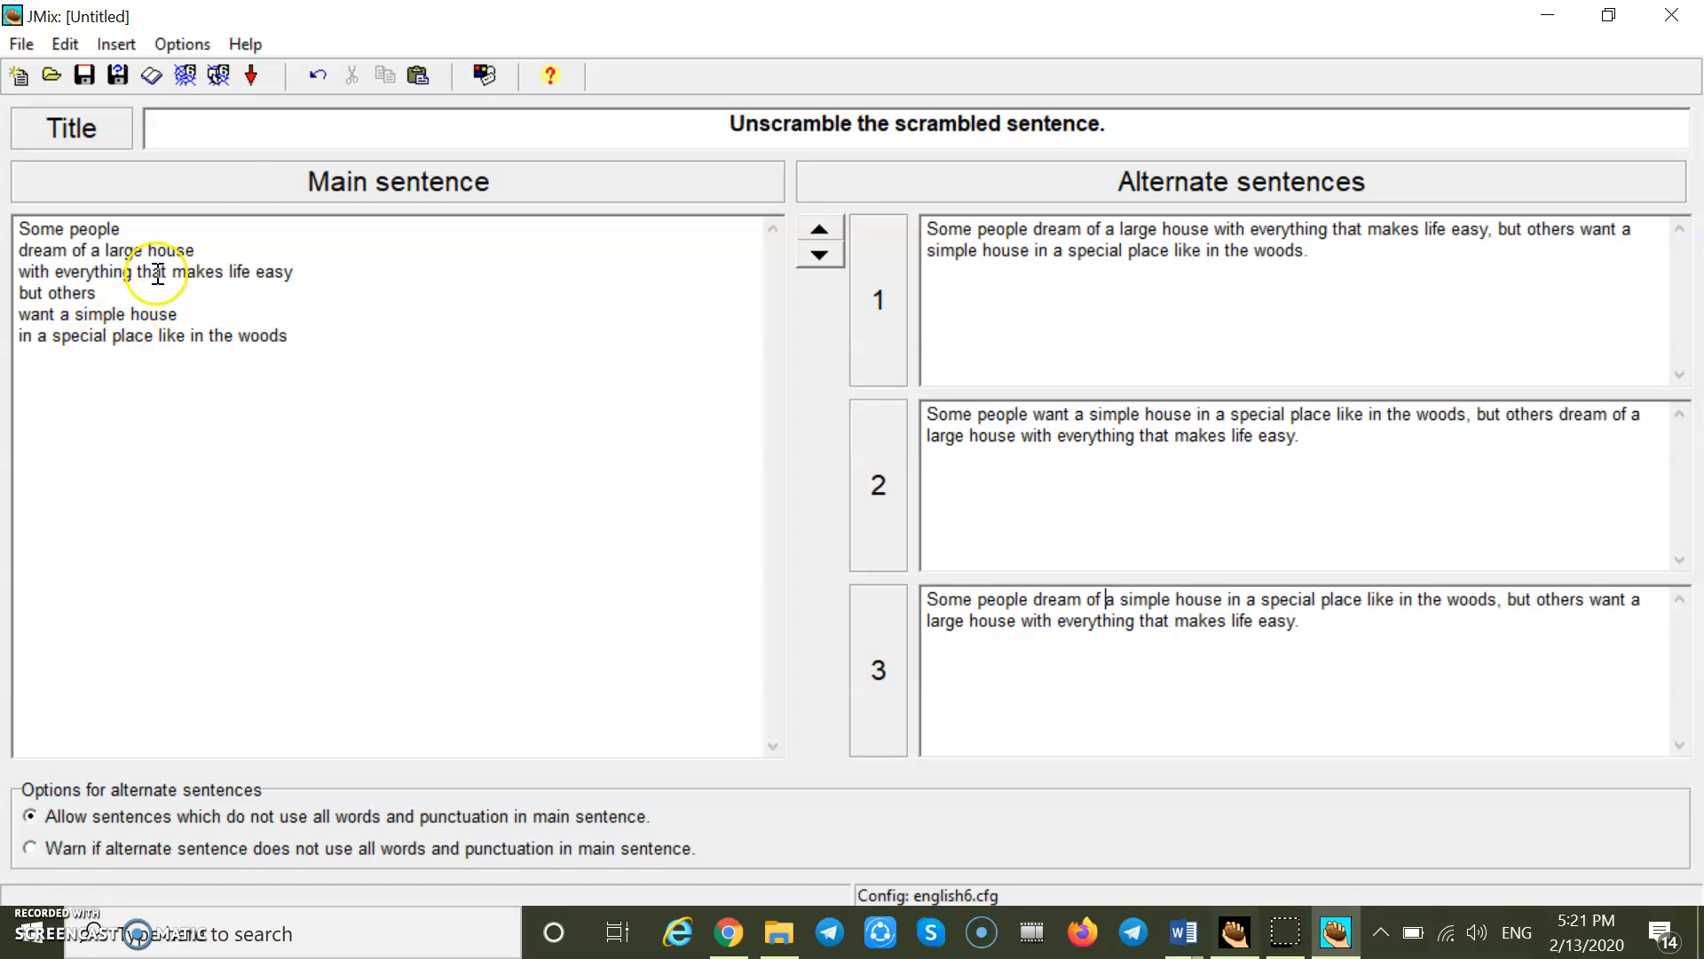
Step: Export the exercise as a drag-and-drop web page named Unscrambleddropdown in the Hot Potatoes Tutorials folder
left_click(218, 76)
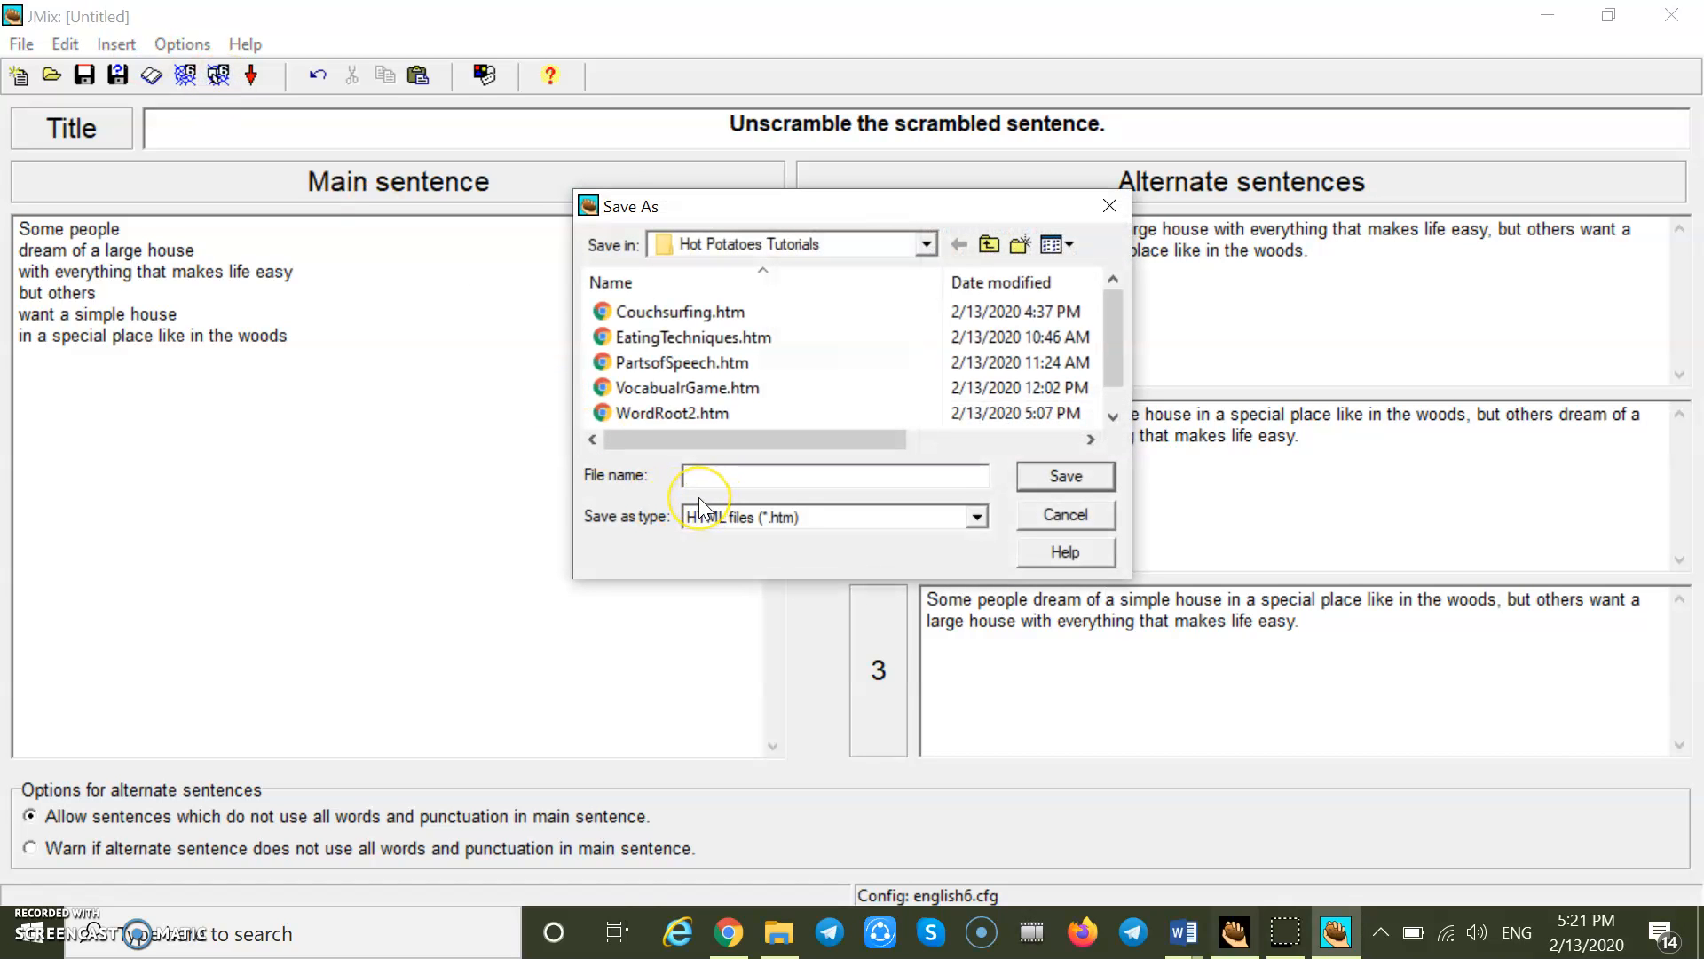
type("Unscrambleddropdown")
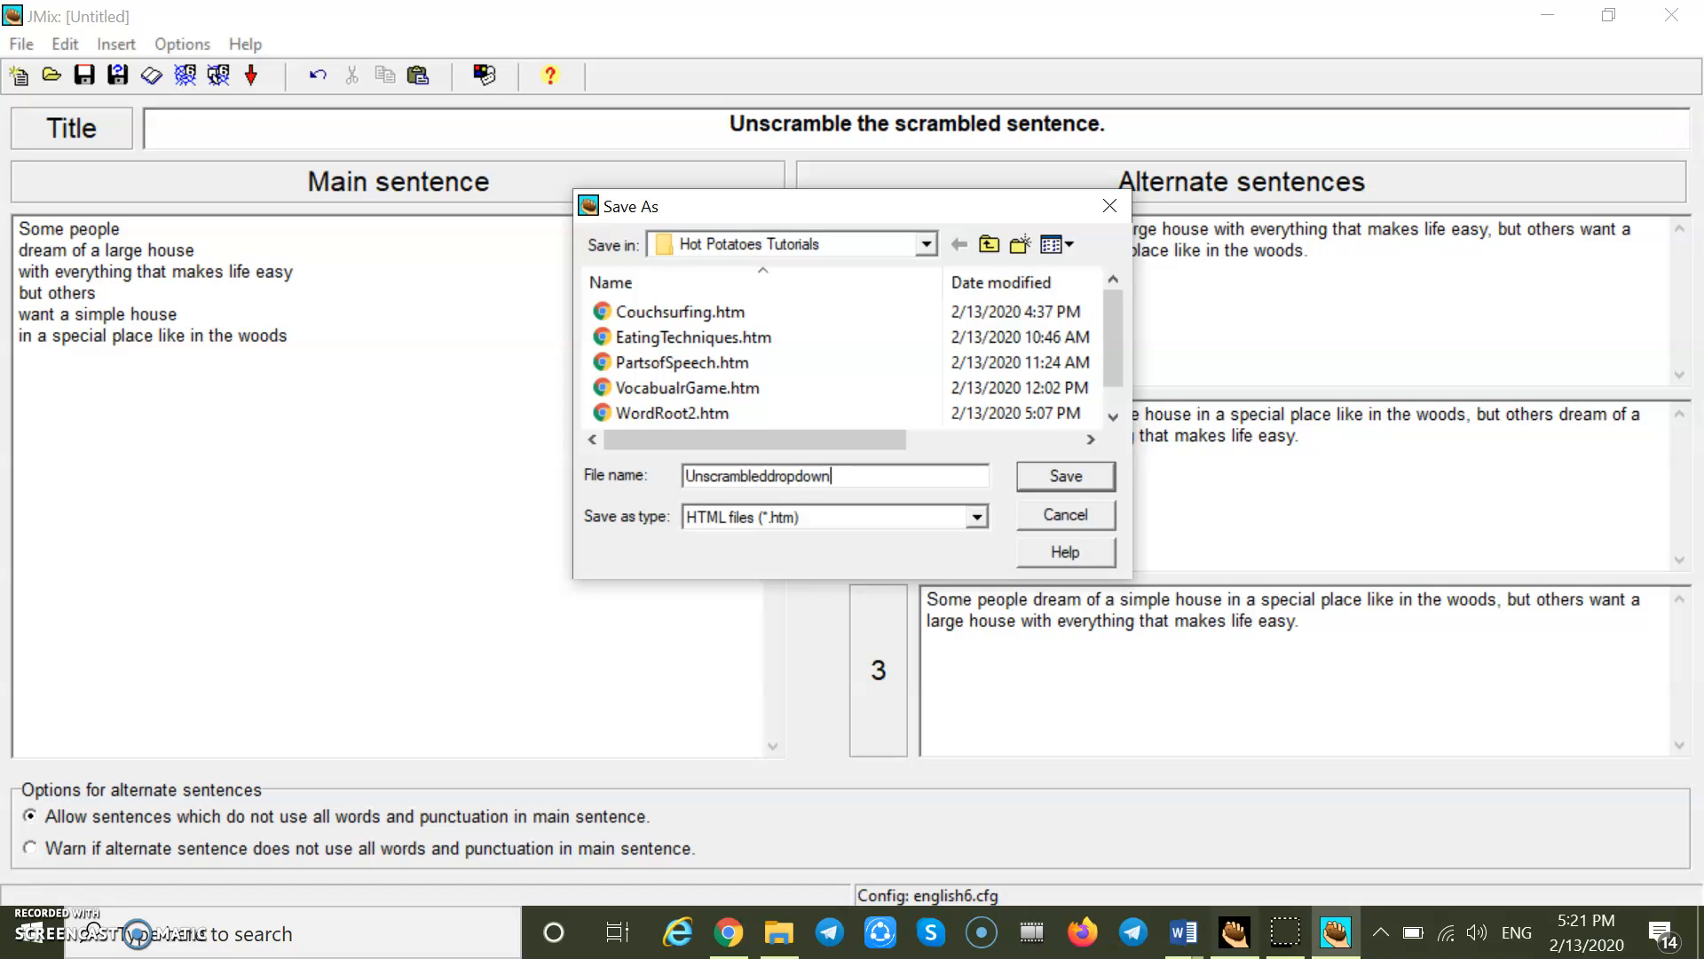
left_click(1032, 480)
Step: Keep "Some people" always capitalised, accept the alternate sentence warnings and view the drag-and-drop exercise in the browser
left_click(942, 547)
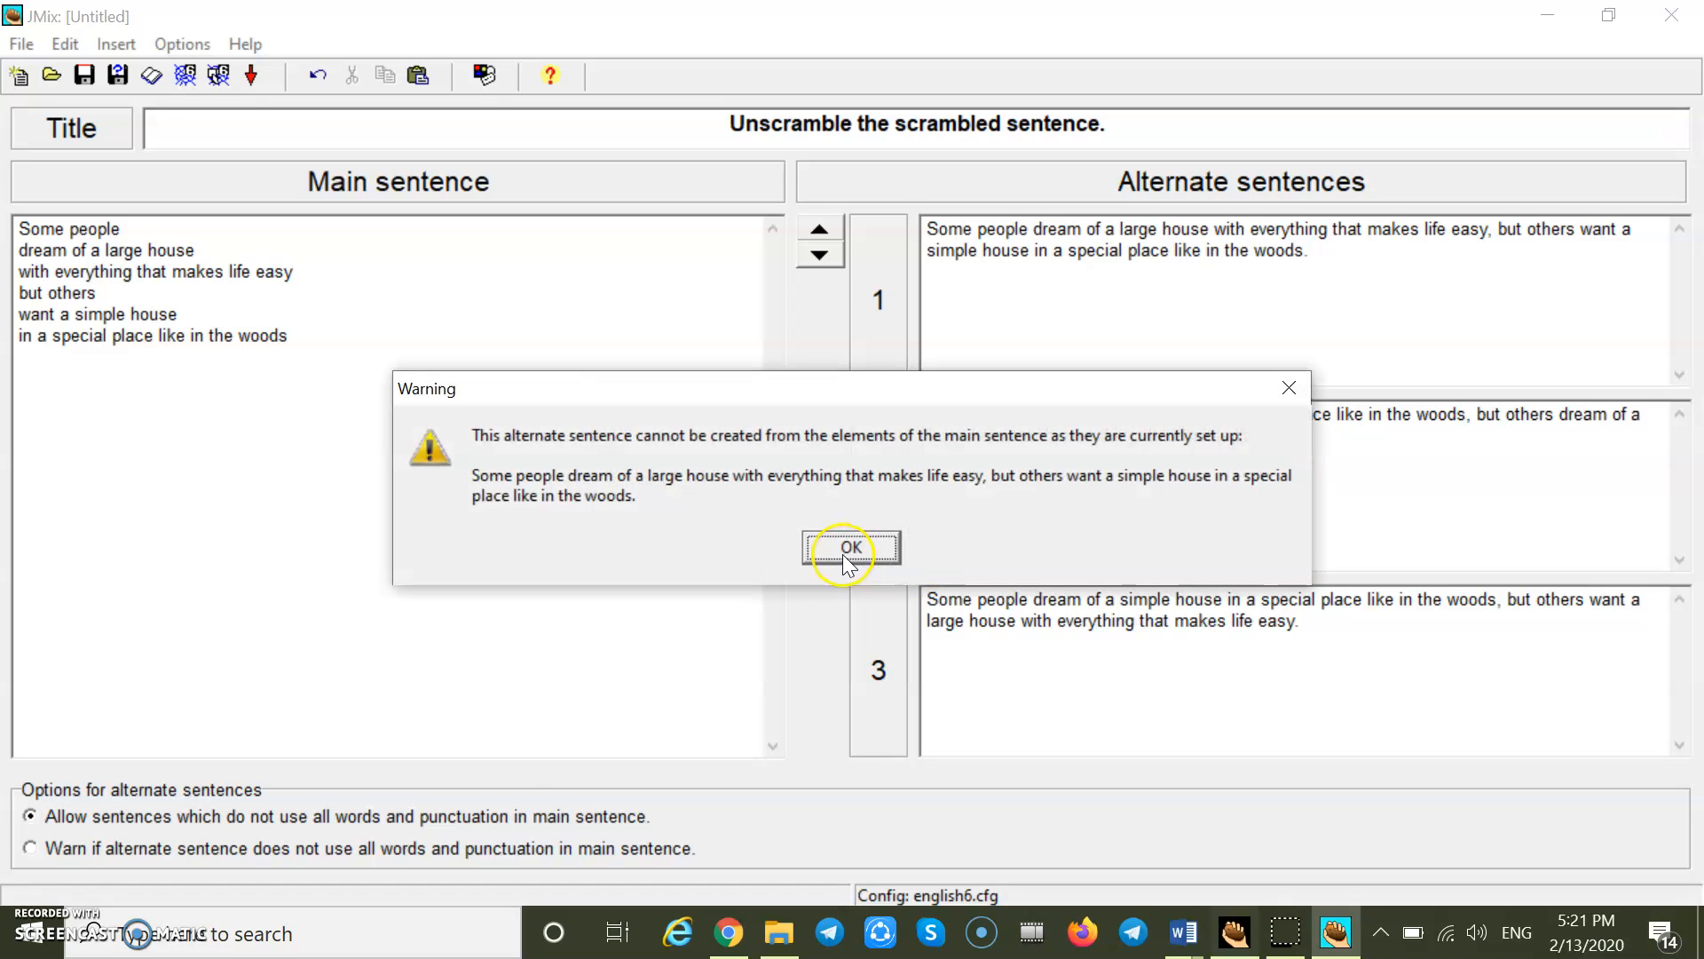
left_click(852, 551)
left_click(850, 550)
left_click(850, 551)
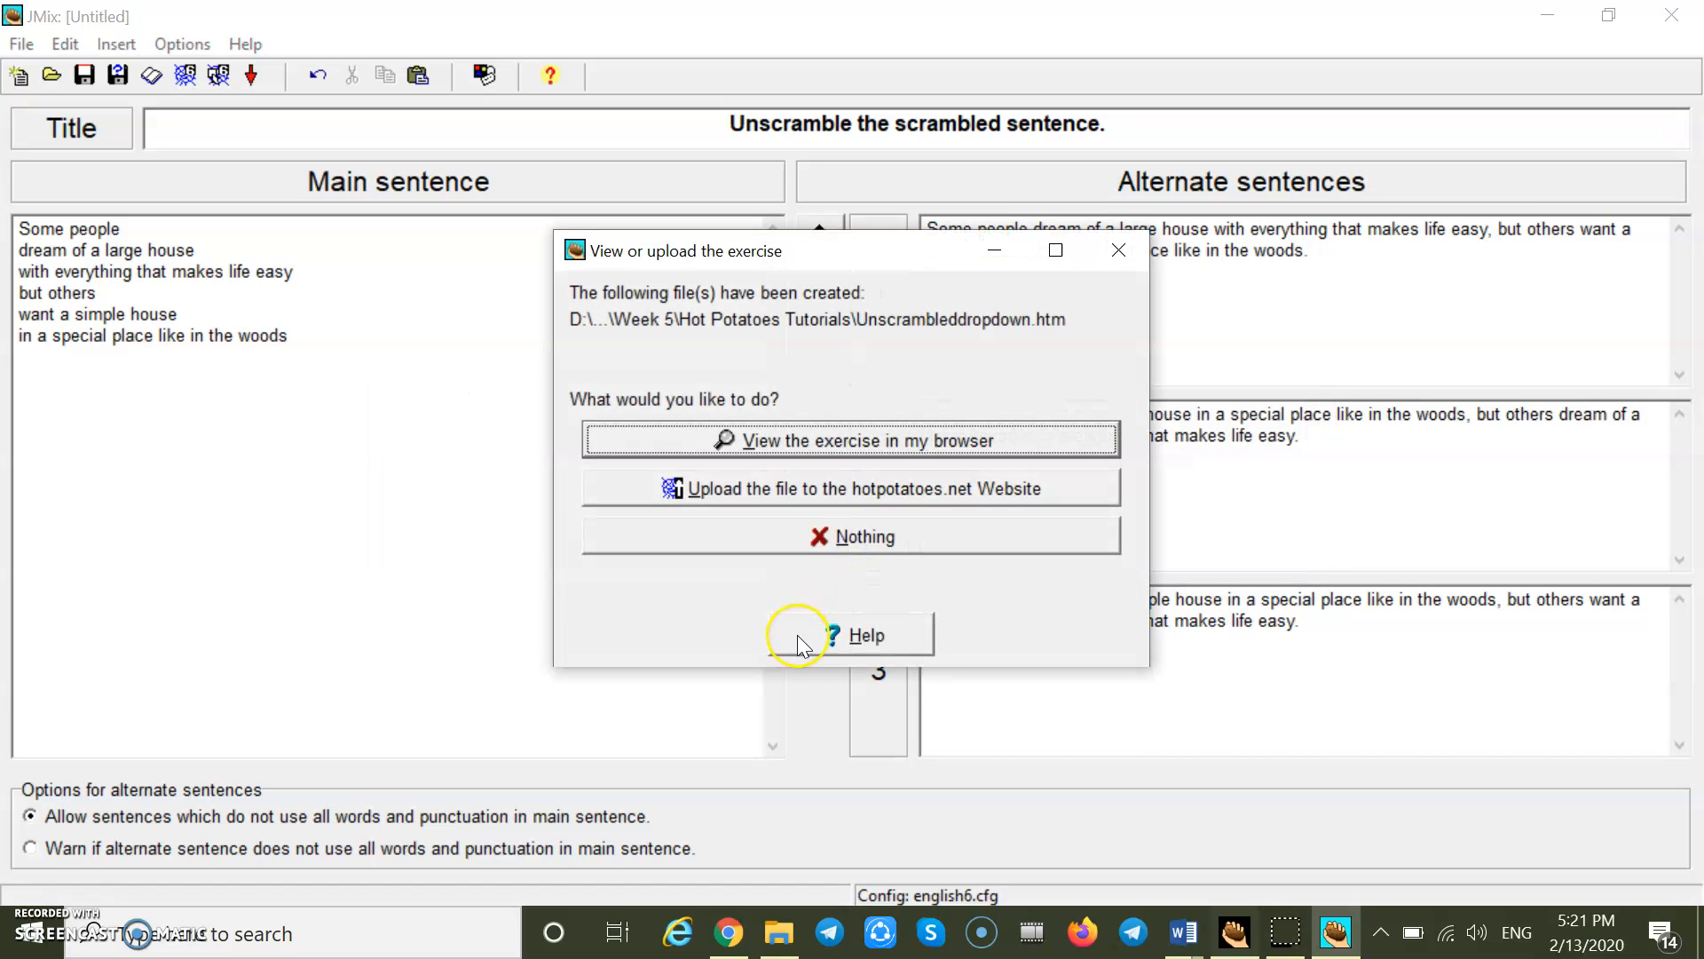
left_click(871, 441)
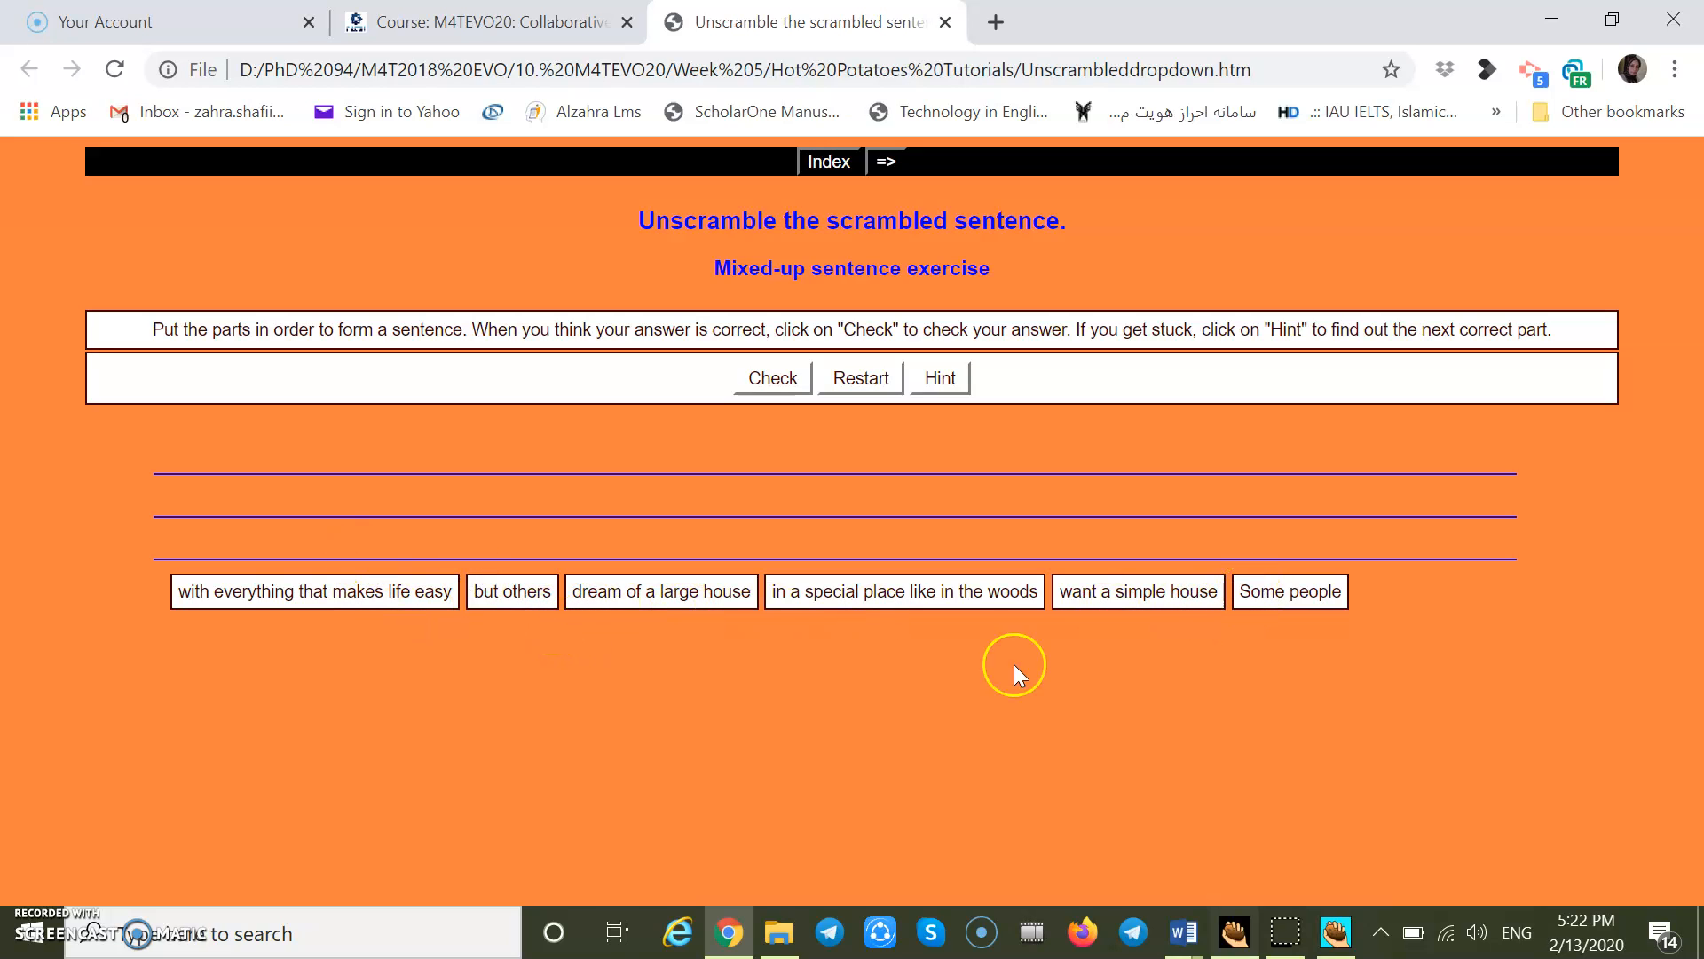
Step: Arrange the segments as "Some people dream of a large house with everything that makes life easy but others want a simple house in a special place like in the woods" and check it
left_click_drag(1298, 597, 181, 454)
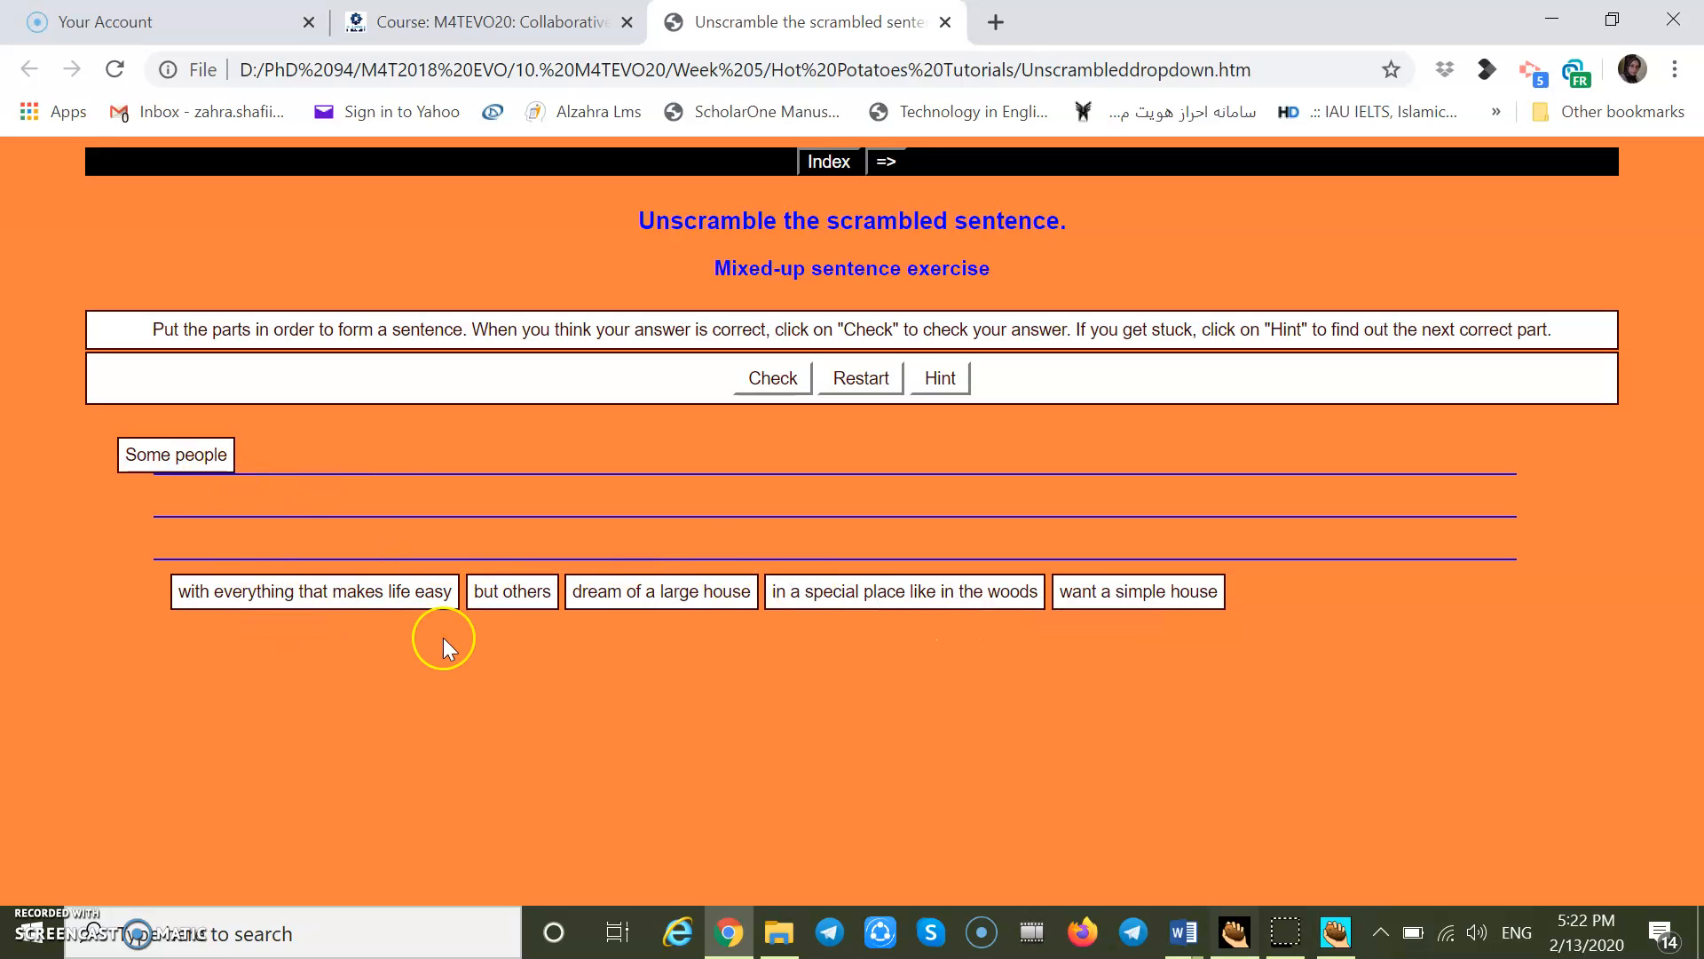
left_click_drag(657, 599, 343, 455)
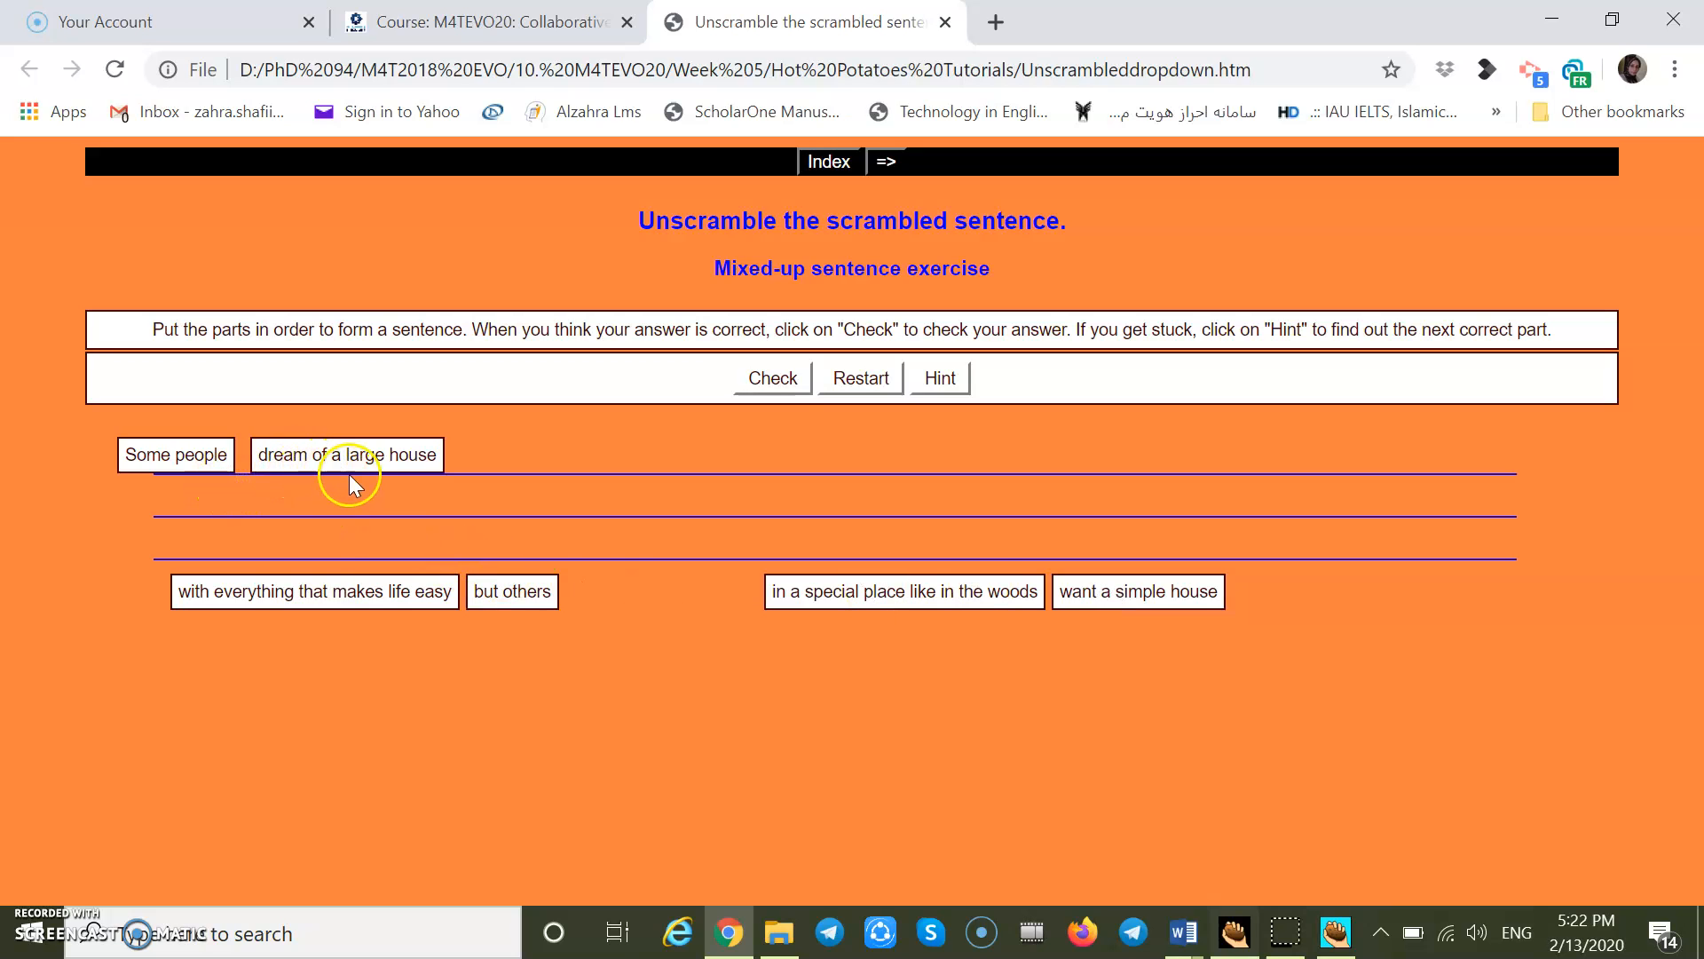
left_click_drag(317, 588, 601, 452)
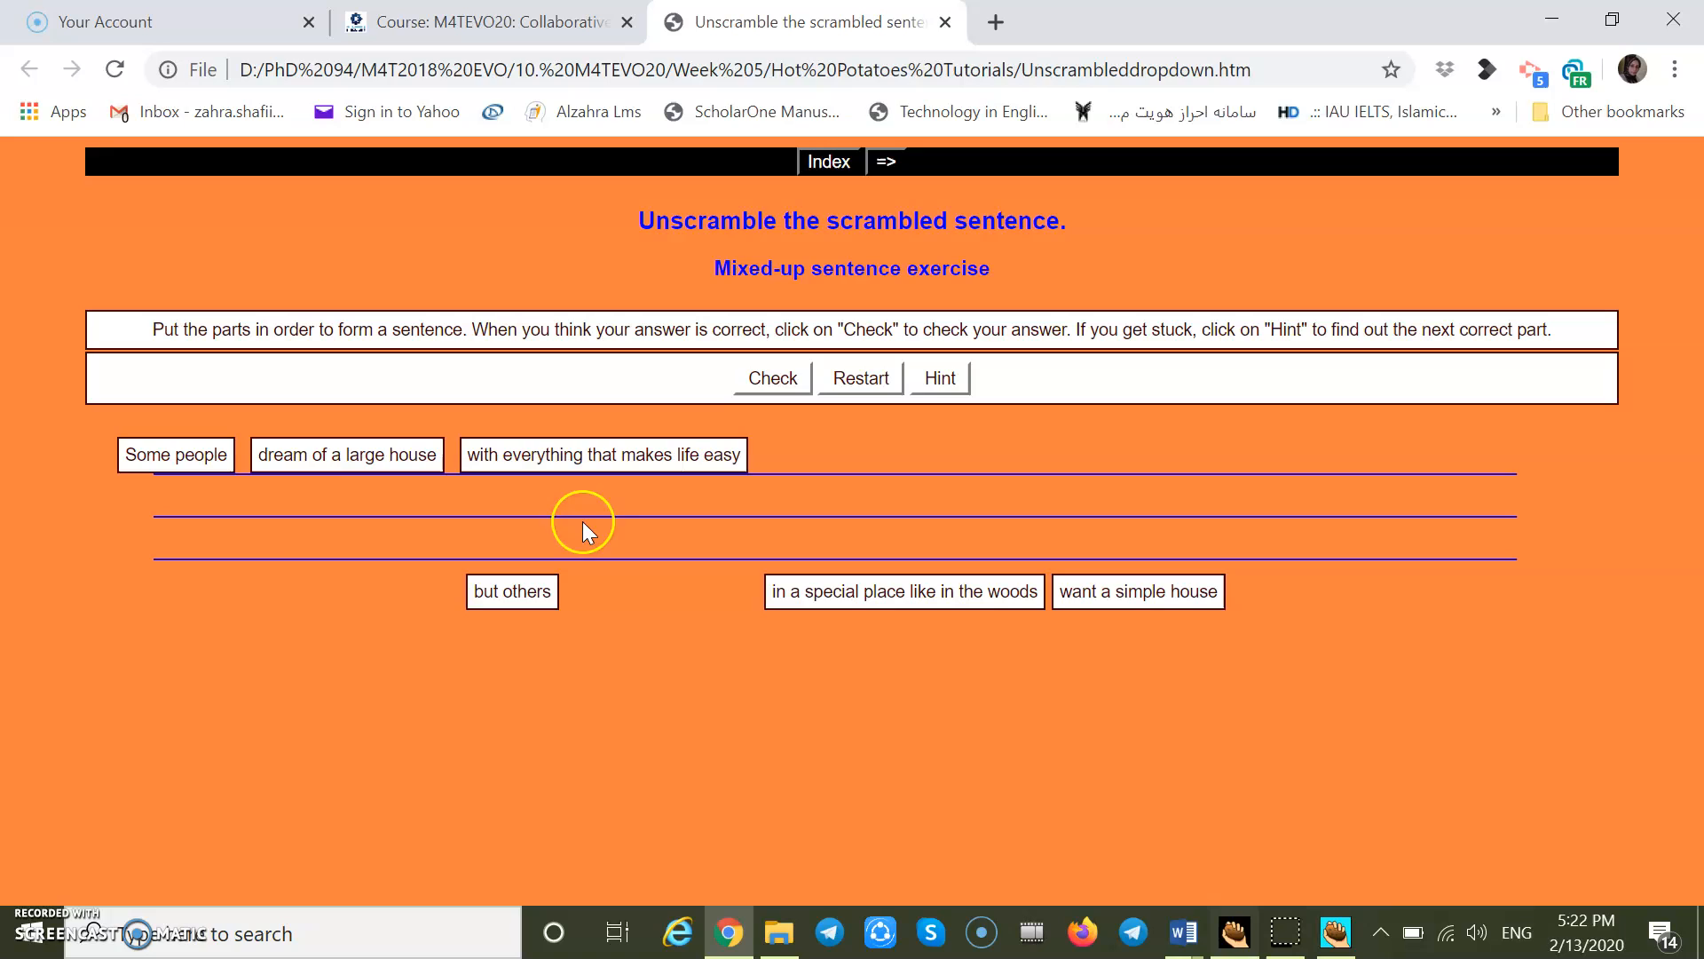
left_click_drag(513, 597, 810, 472)
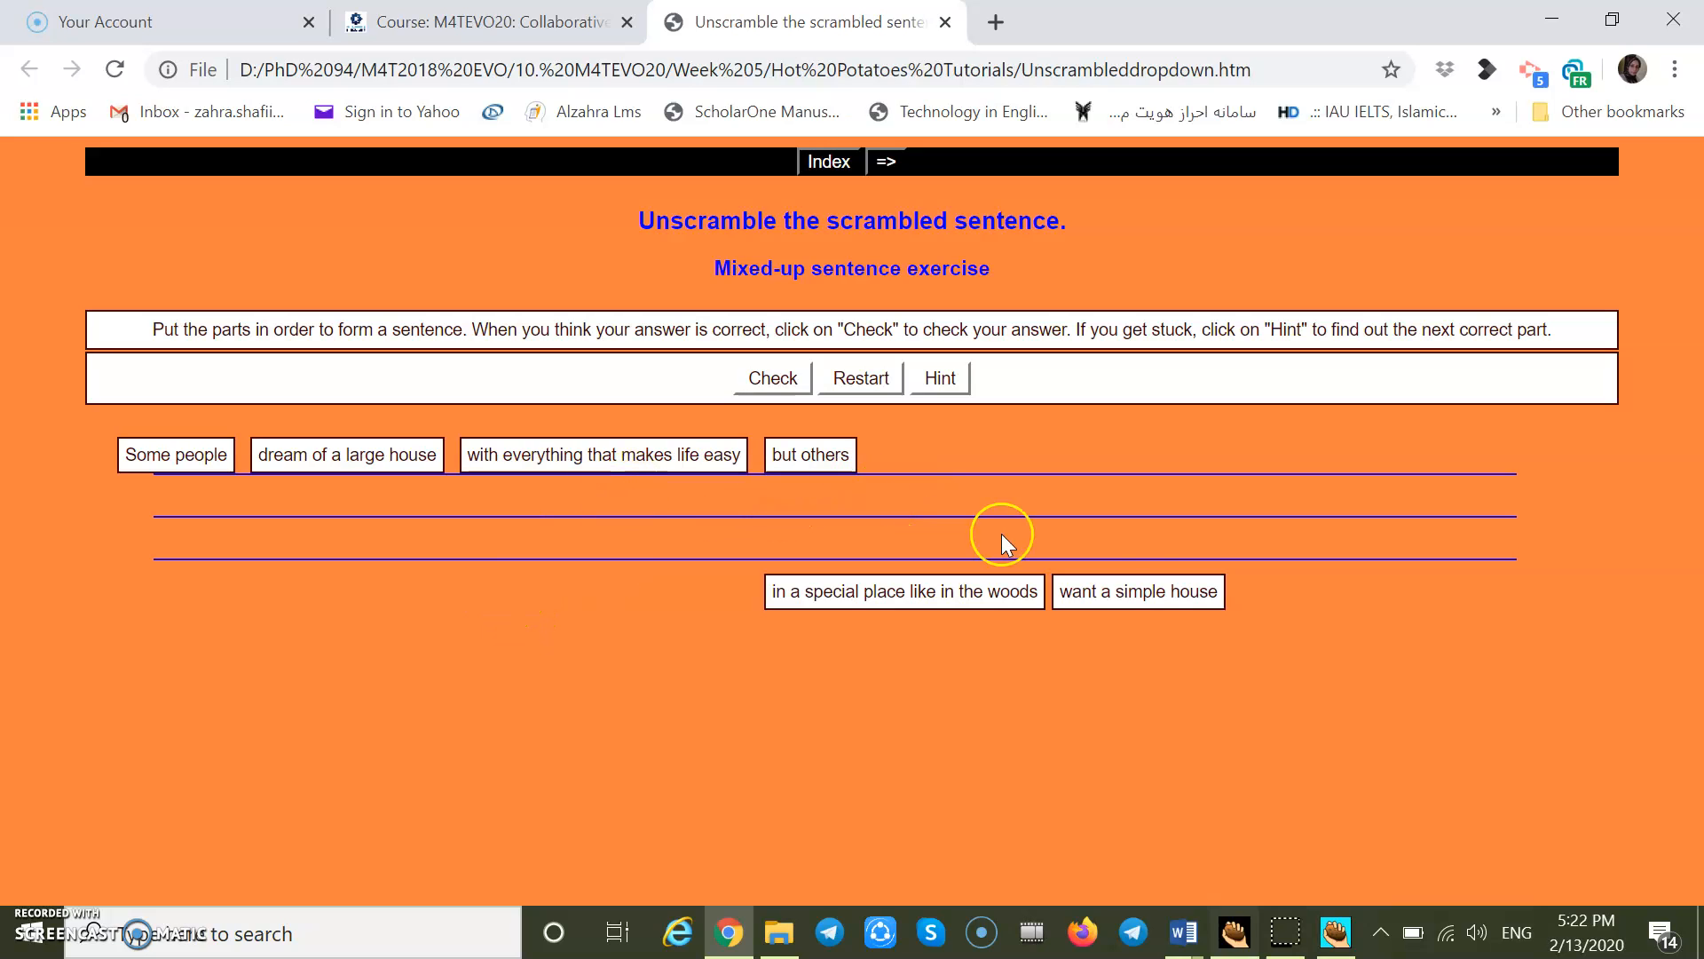
left_click_drag(1115, 592, 923, 476)
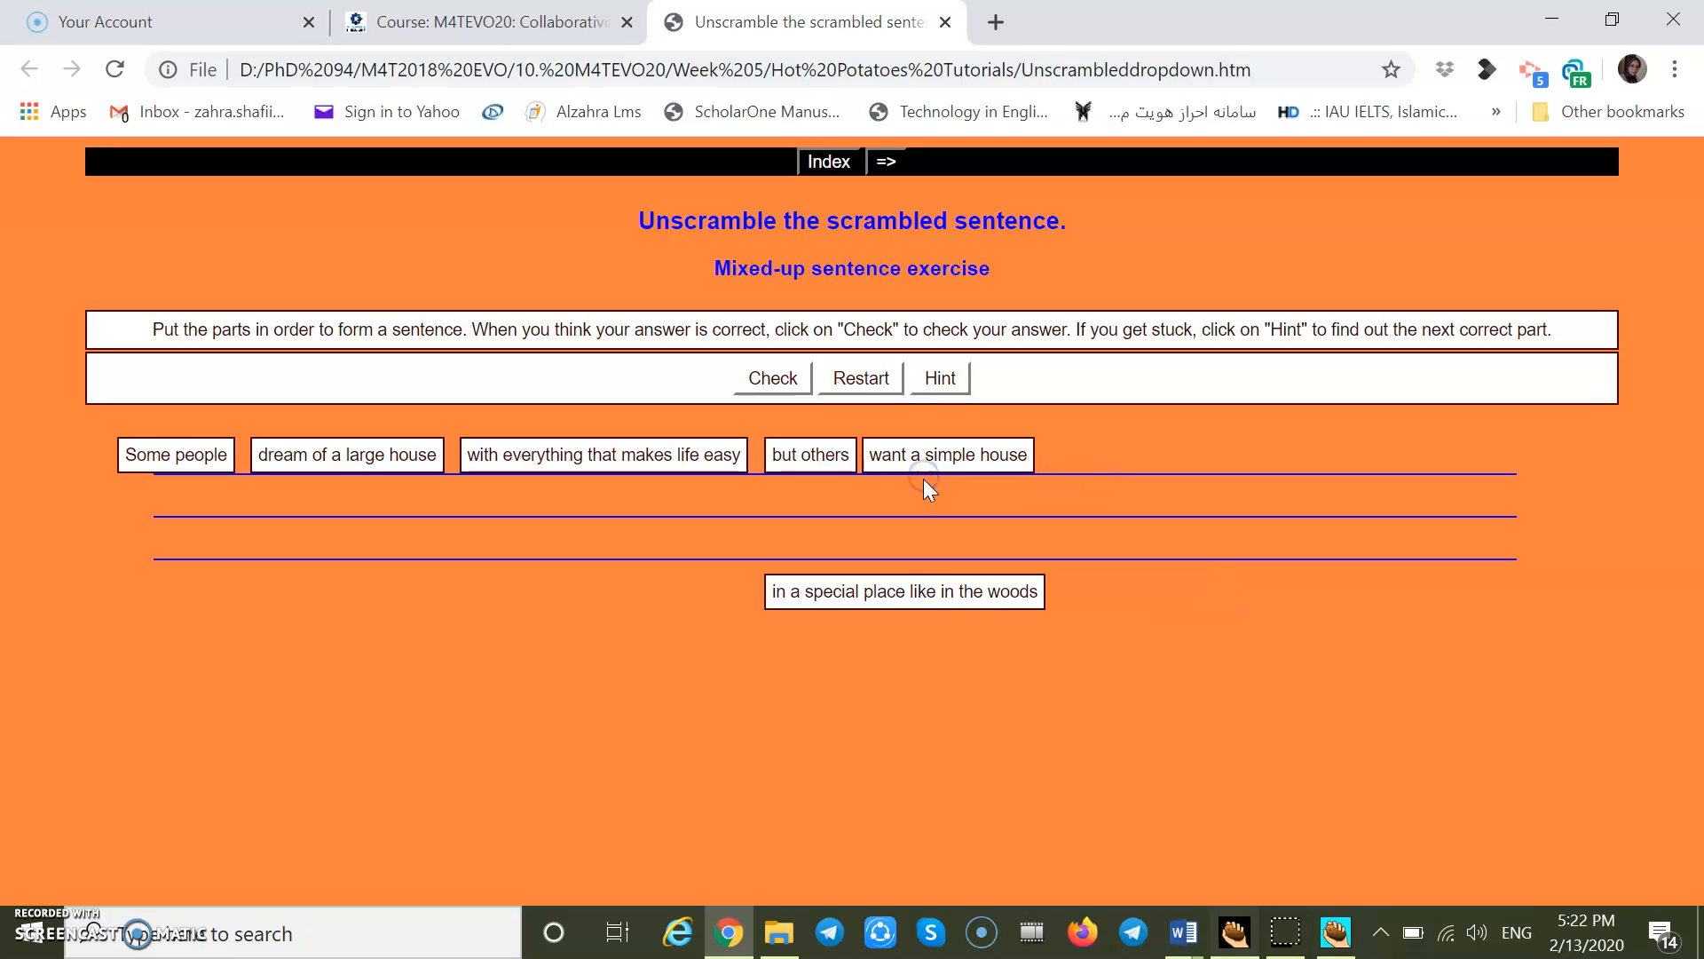
left_click_drag(886, 592, 1169, 454)
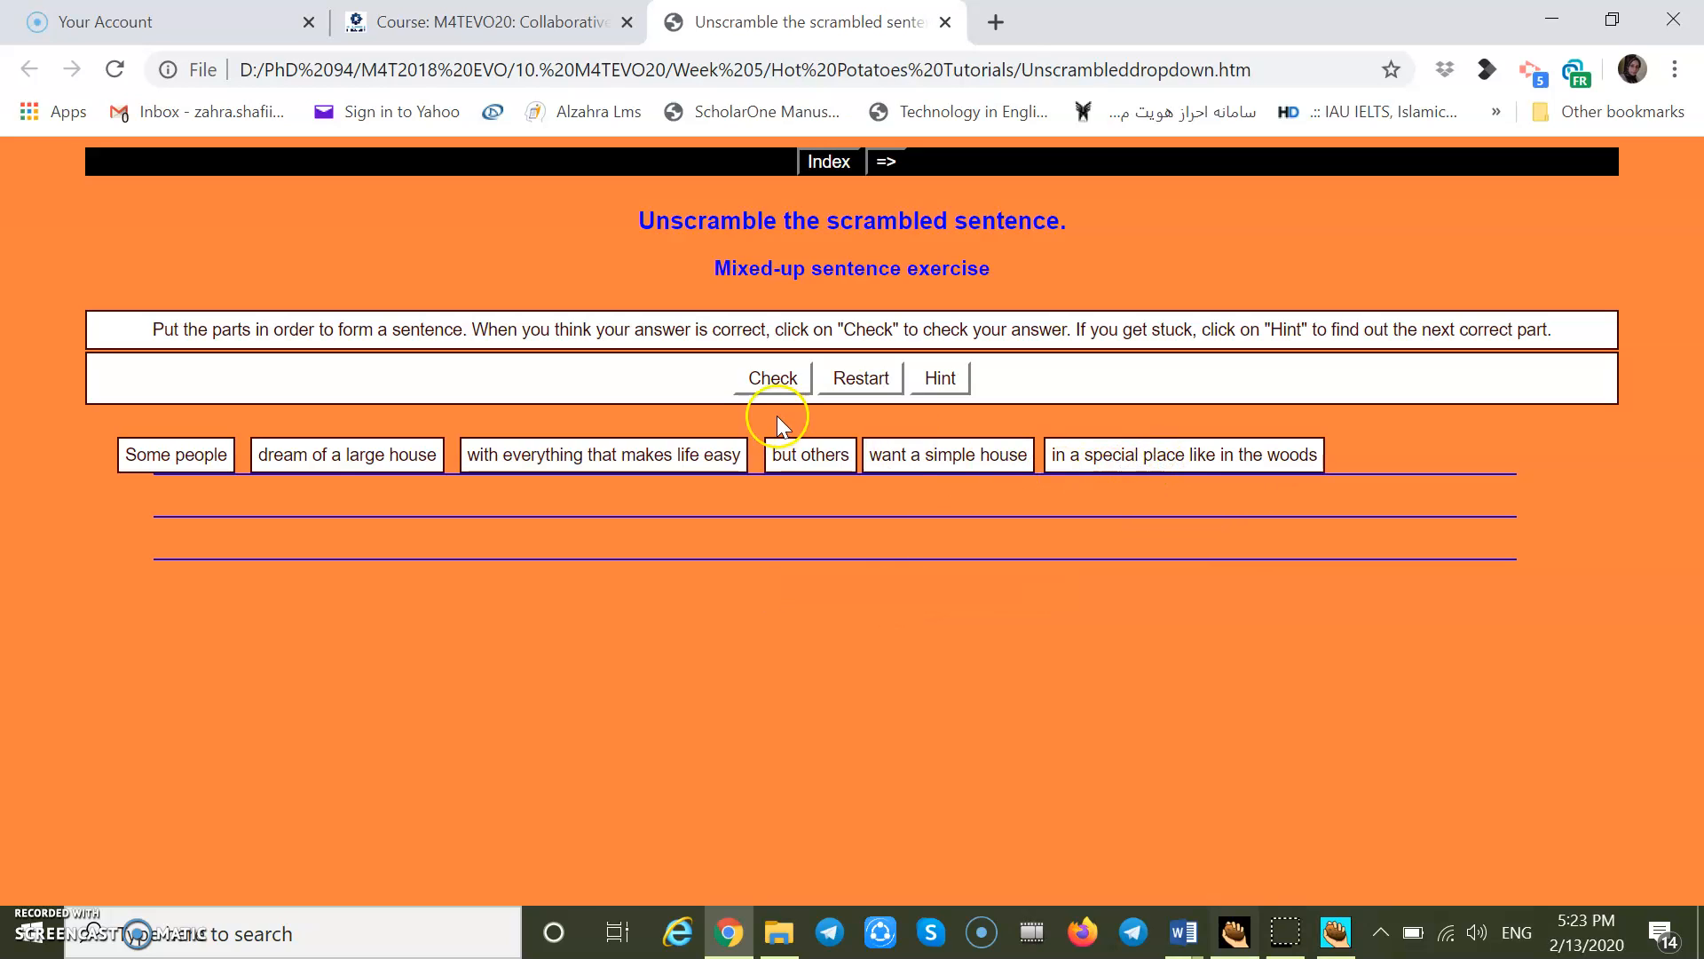
left_click(766, 391)
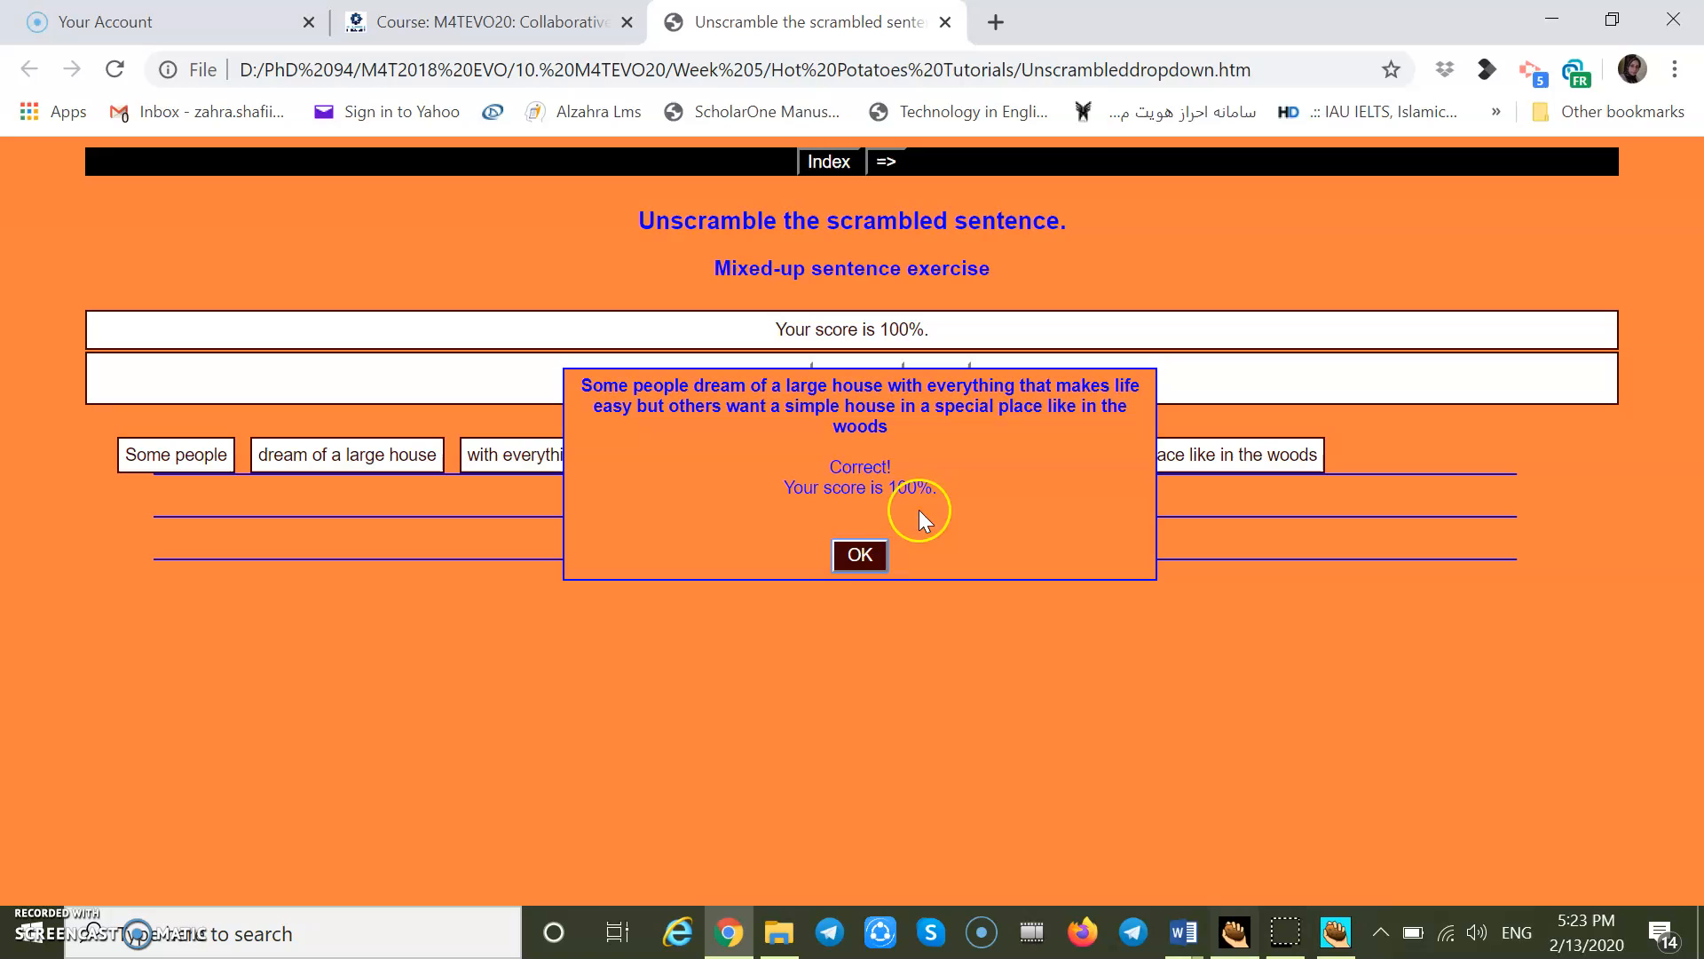
left_click(861, 553)
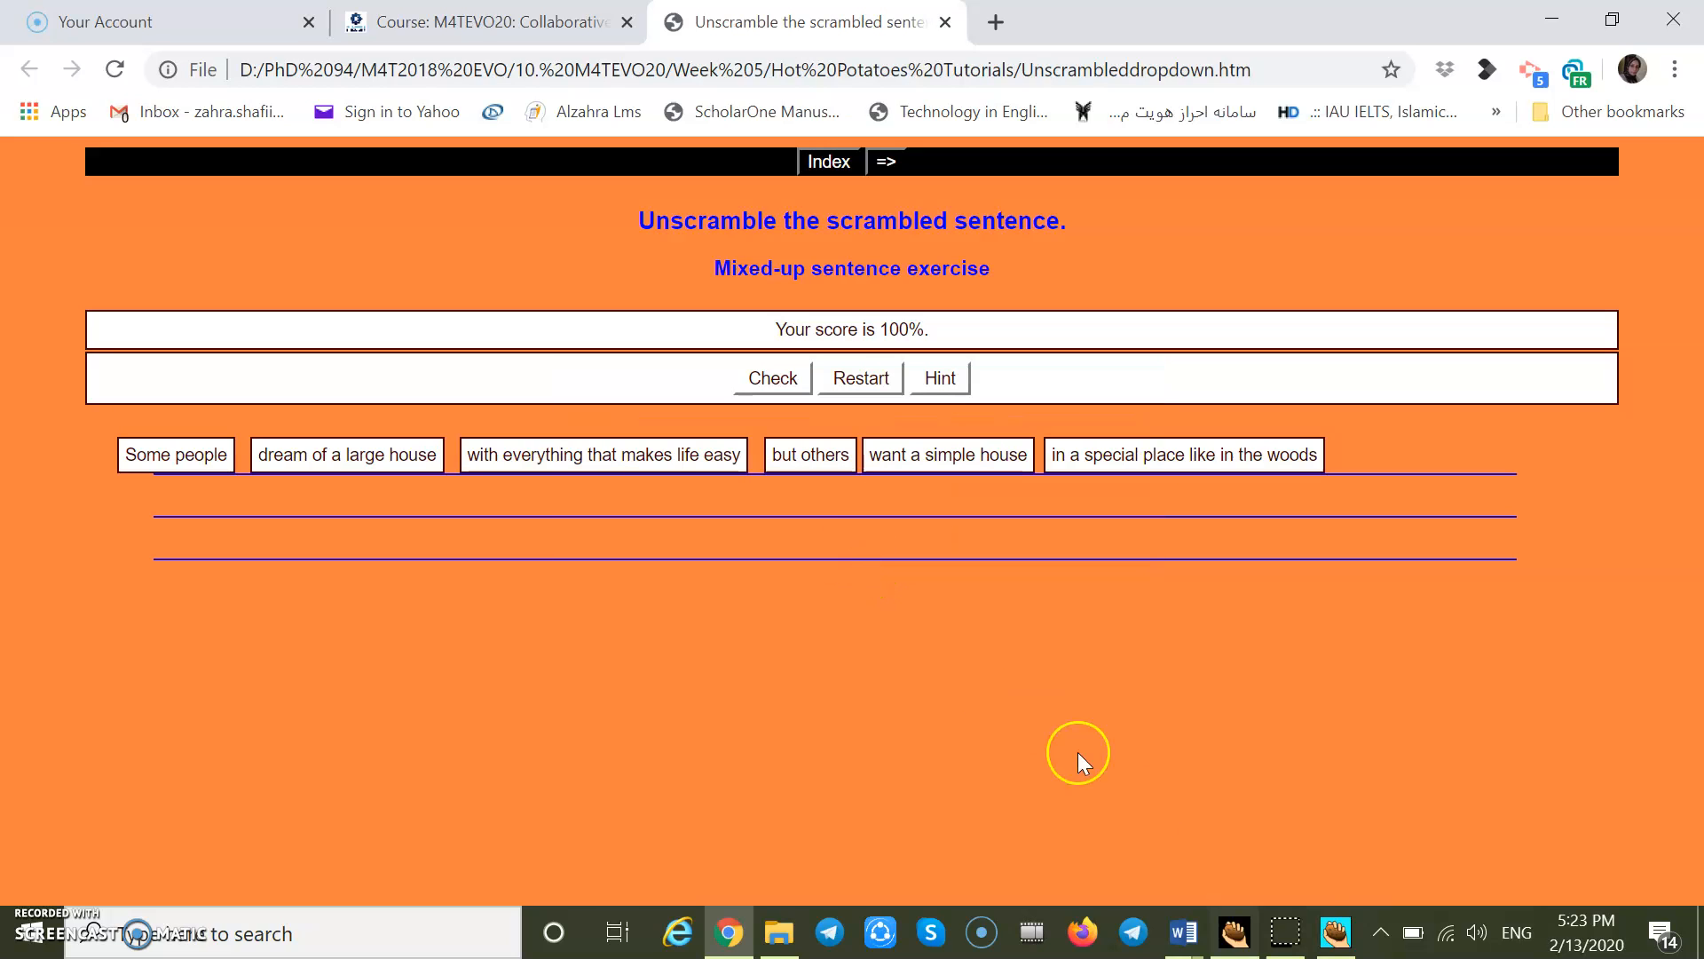
Step: Switch back to JMix and export the exercise as a standard-format web page named Unscrambledsimpleformat.htm
left_click(1334, 933)
left_click(183, 76)
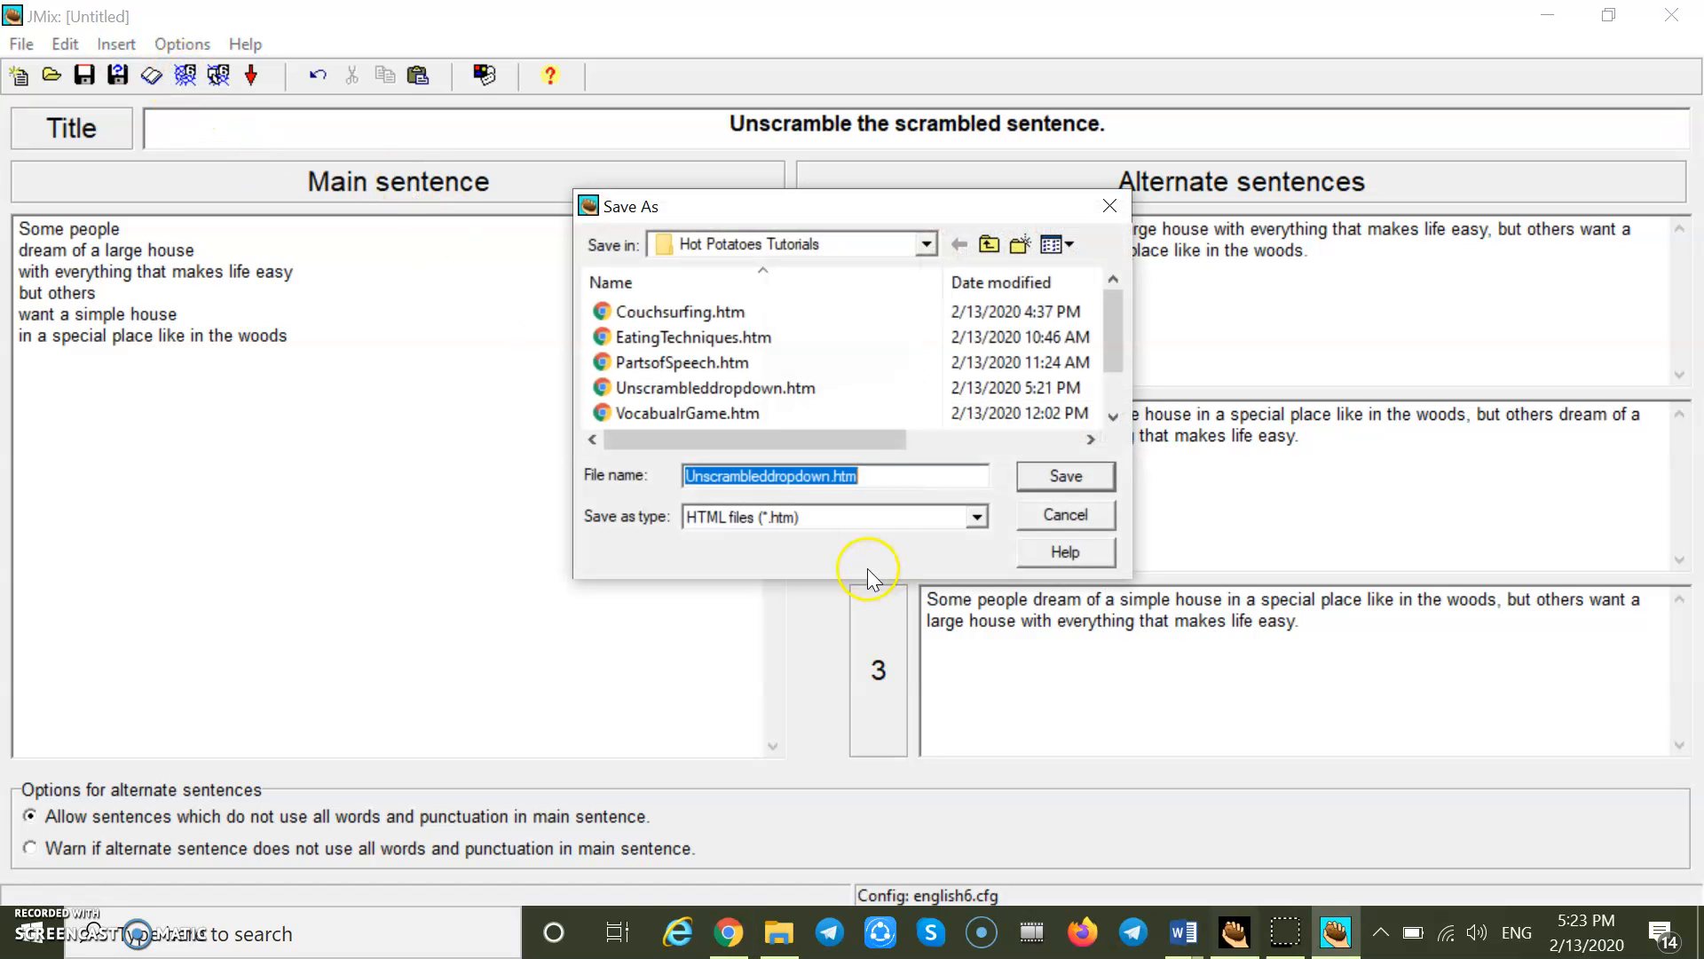
left_click(832, 477)
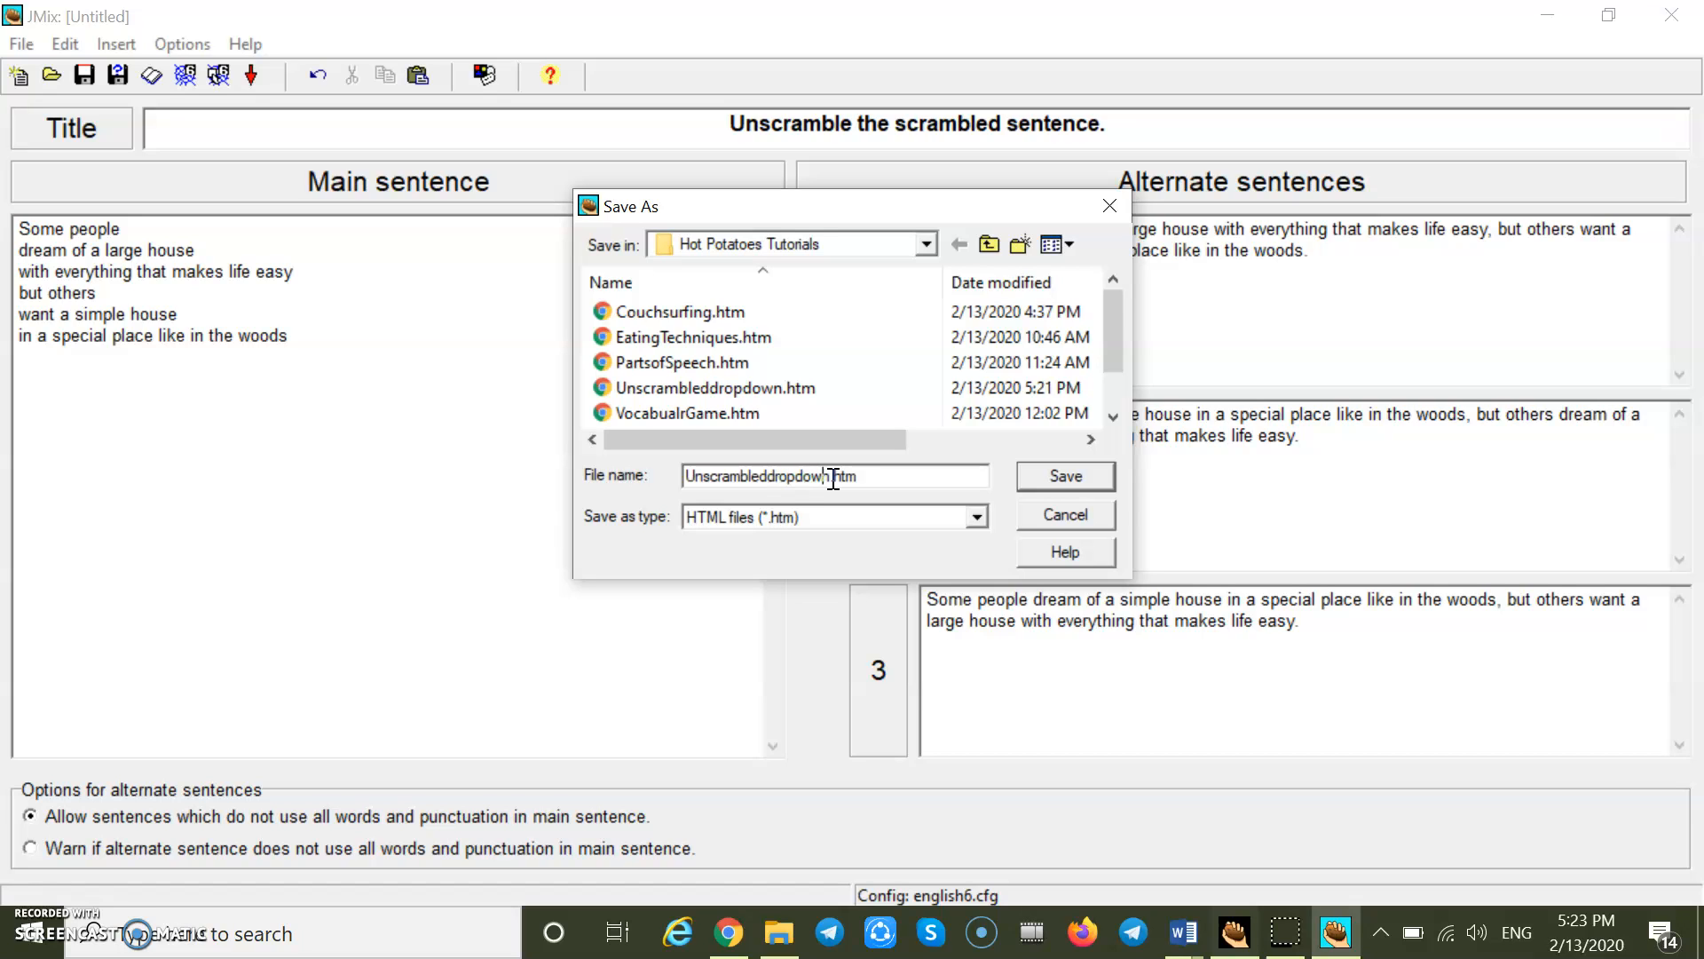
key("BackSpace")
key("BackSpace")
key("BackSpace")
key("BackSpace")
key("BackSpace")
type("simpleformat")
left_click(1054, 477)
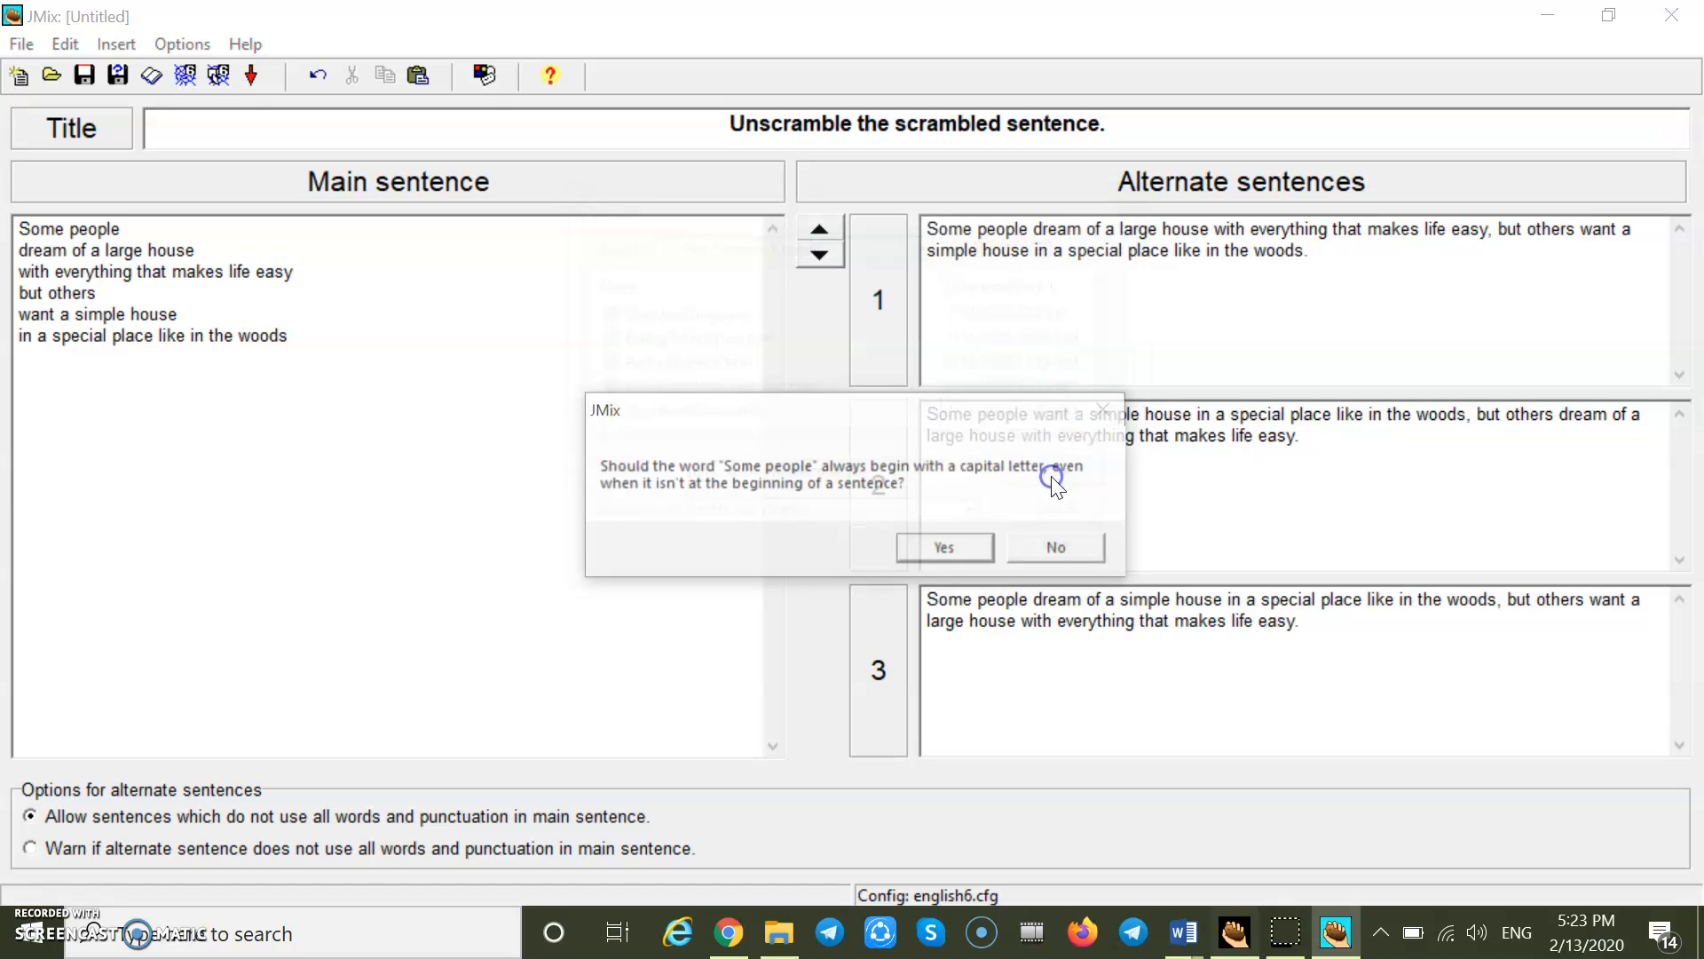
Step: Keep "Some people" always capitalised, accept the alternate sentence warnings and view the standard-format exercise in the browser
left_click(967, 549)
left_click(852, 547)
left_click(852, 547)
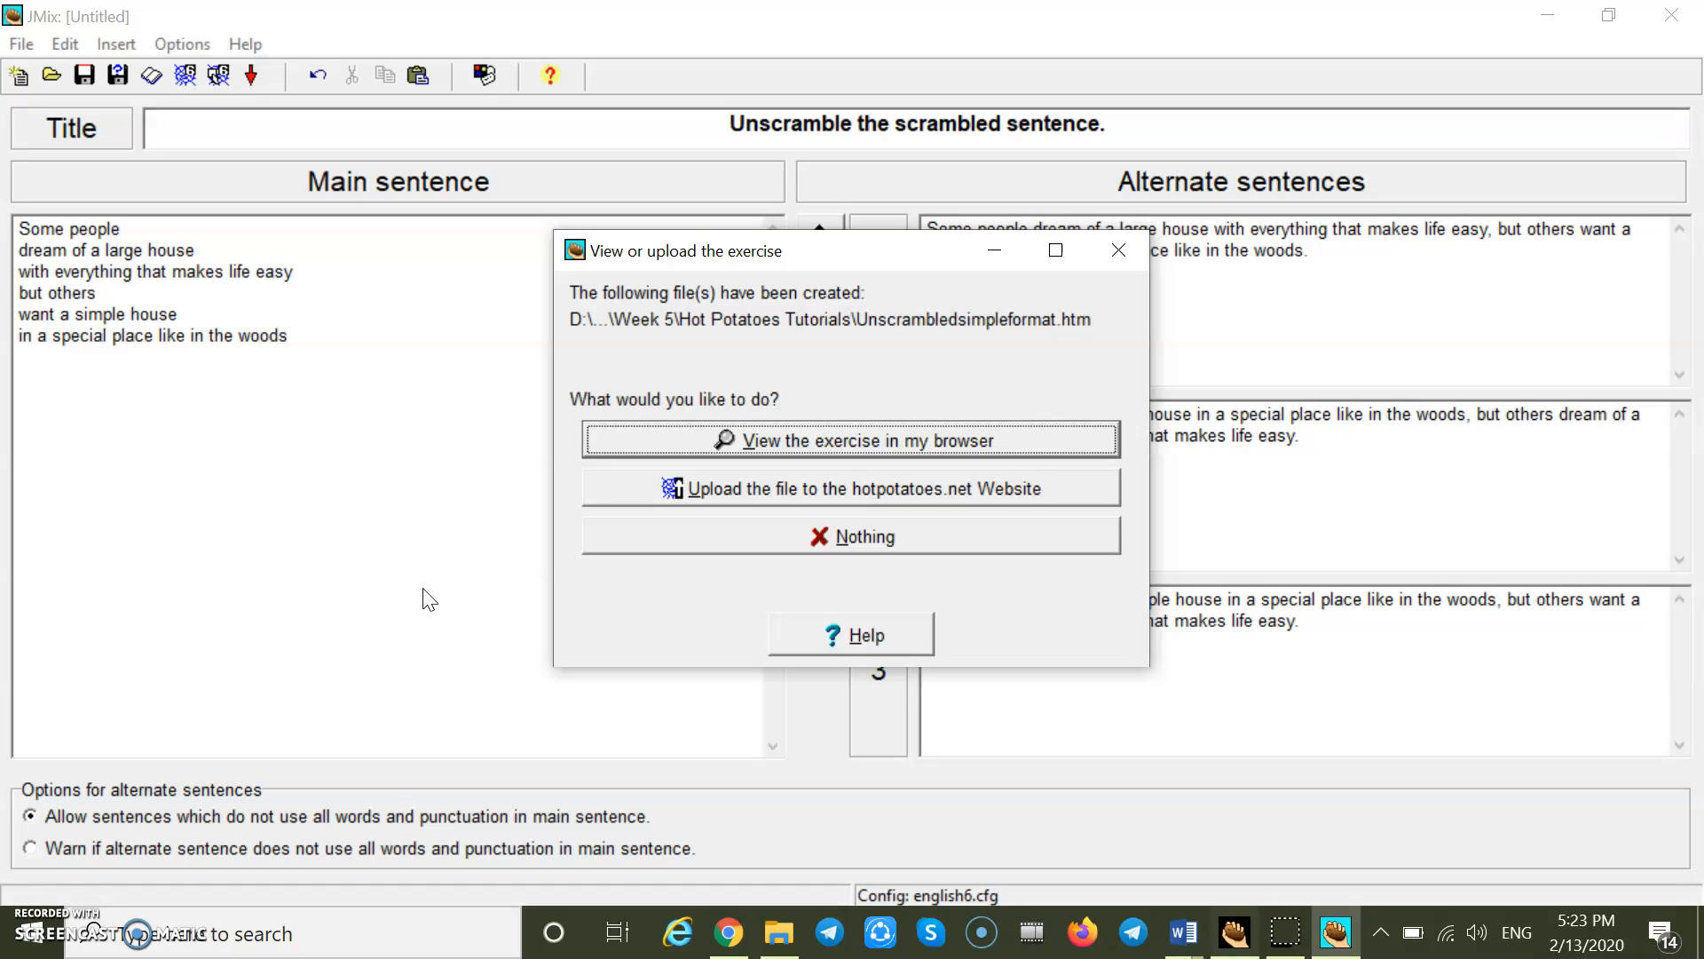
left_click(802, 443)
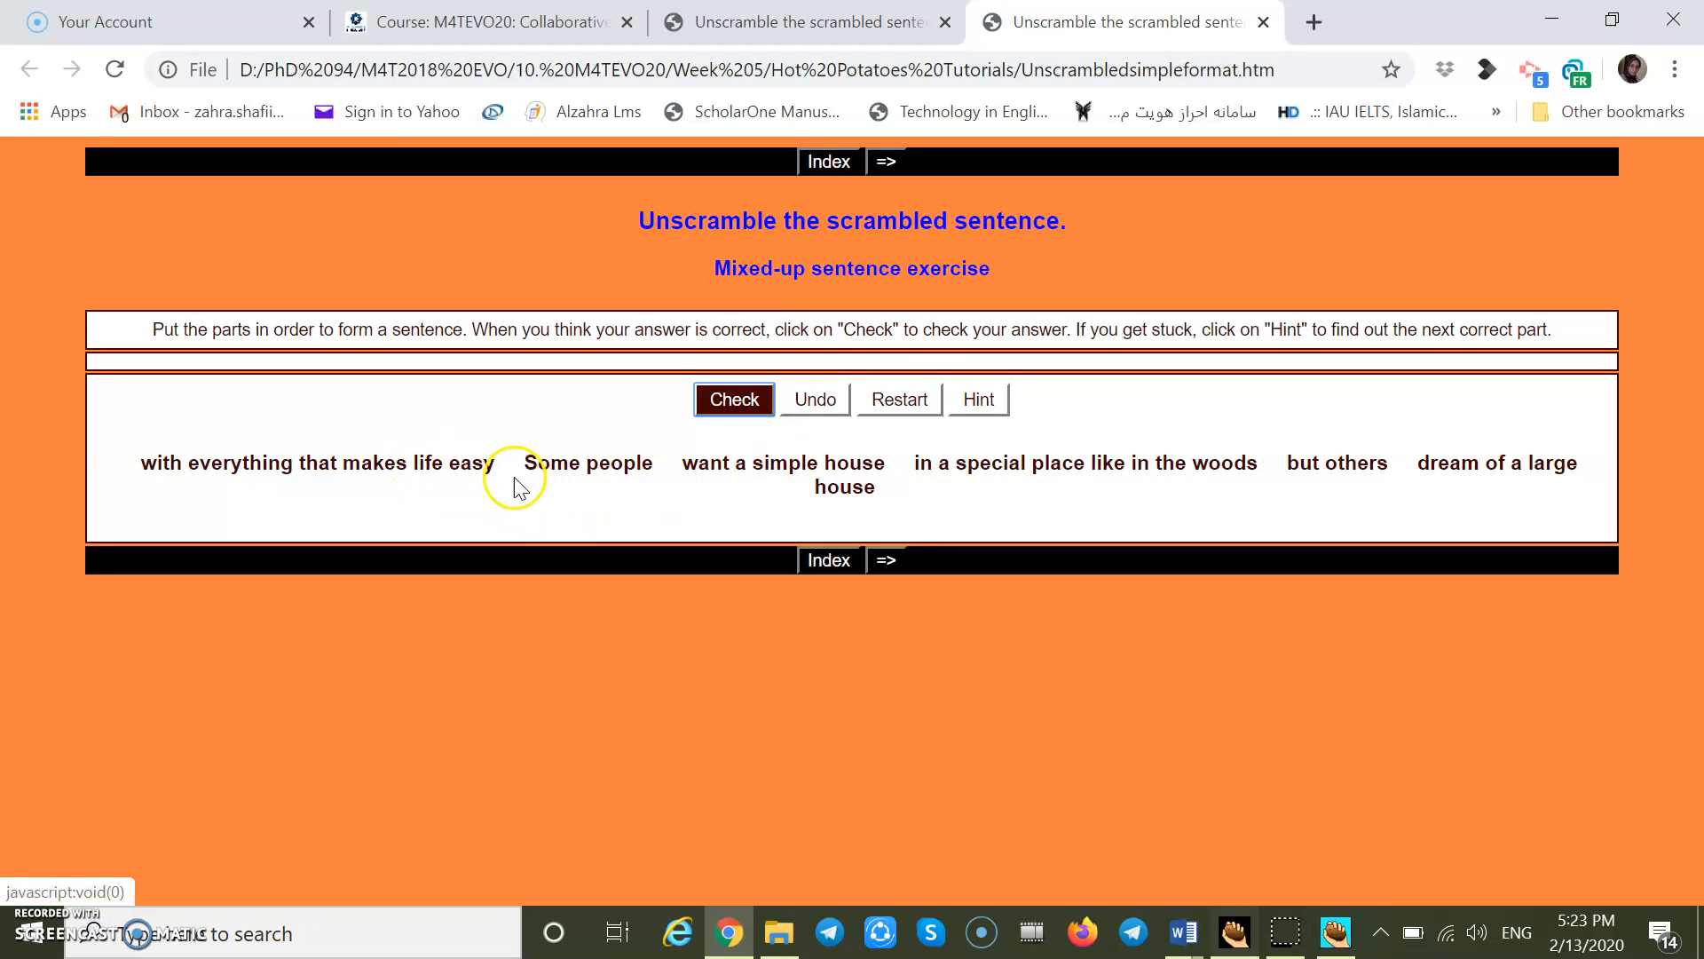
Step: Test a wrong order: "Some people", the "with everything" part, "want a simple house", the "in a special place" part, "but others", "dream of a large house"; check it
left_click(579, 472)
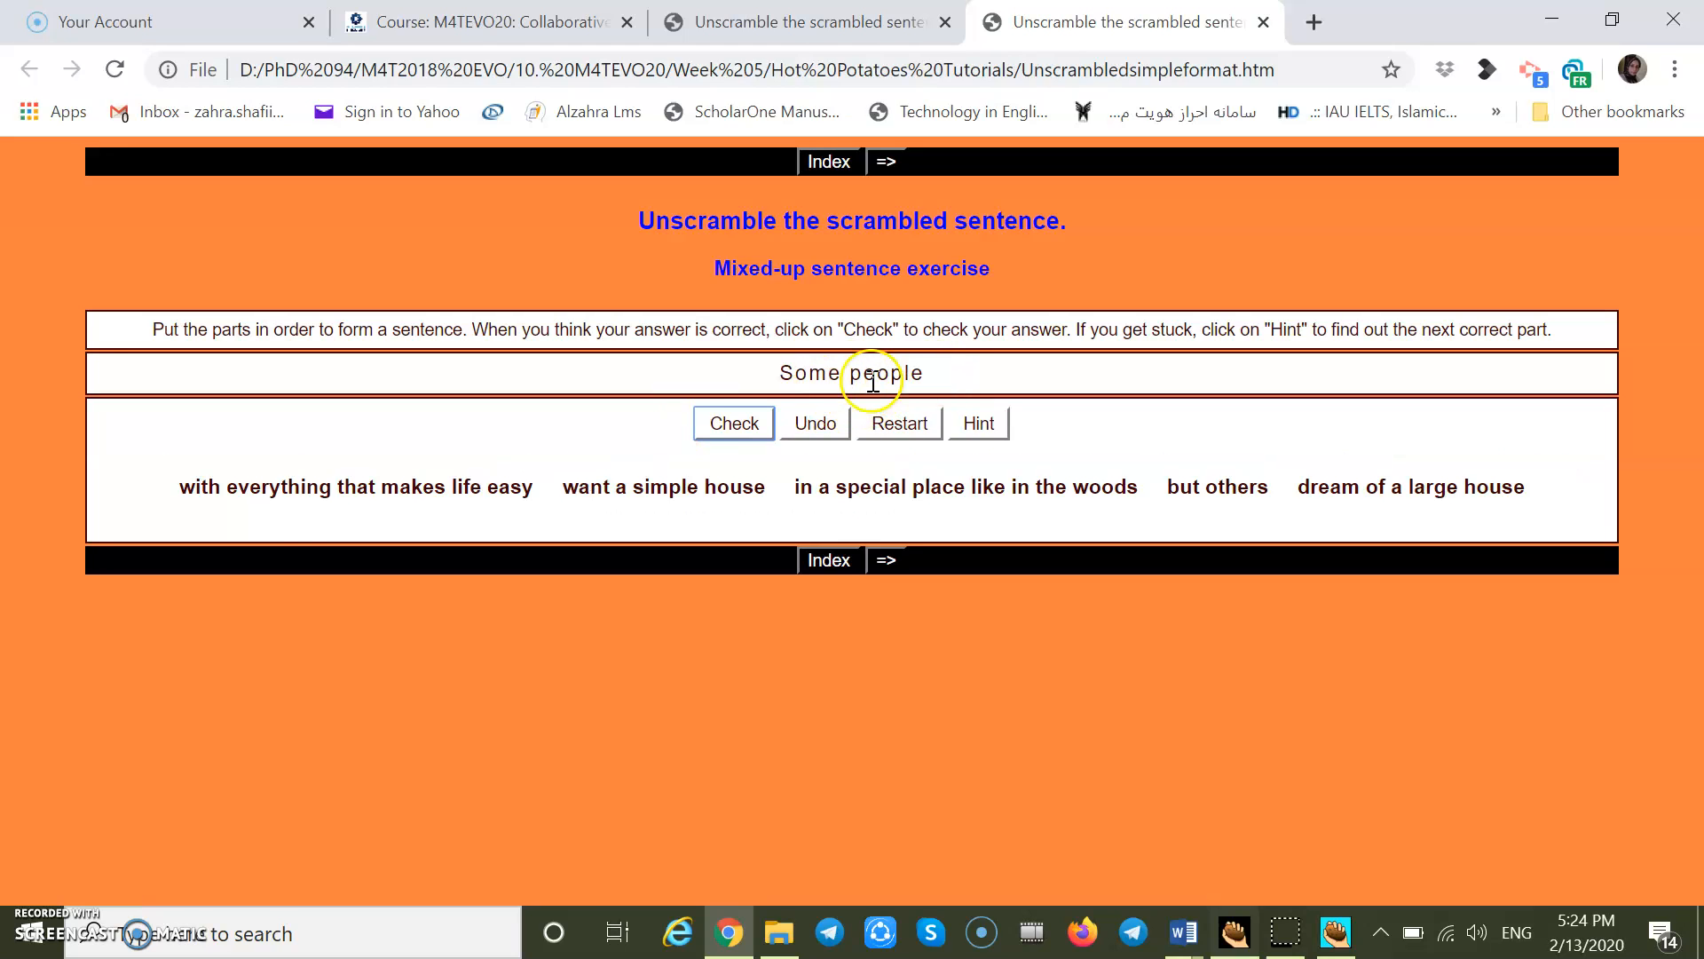
left_click(465, 489)
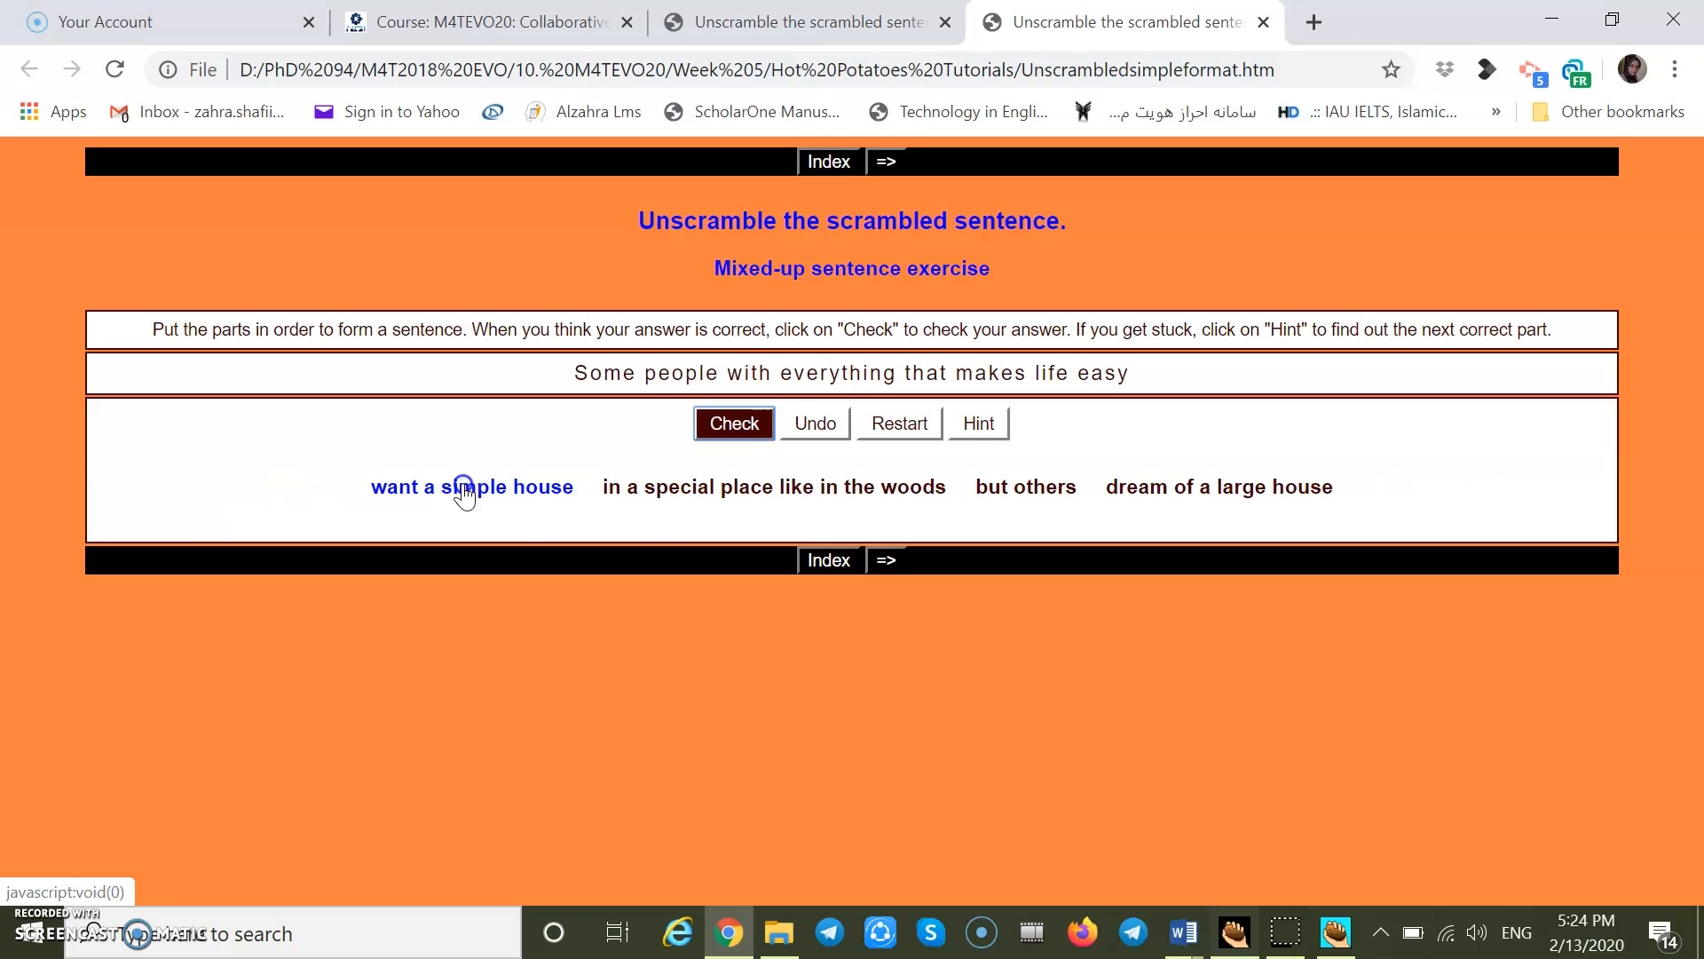
left_click(462, 487)
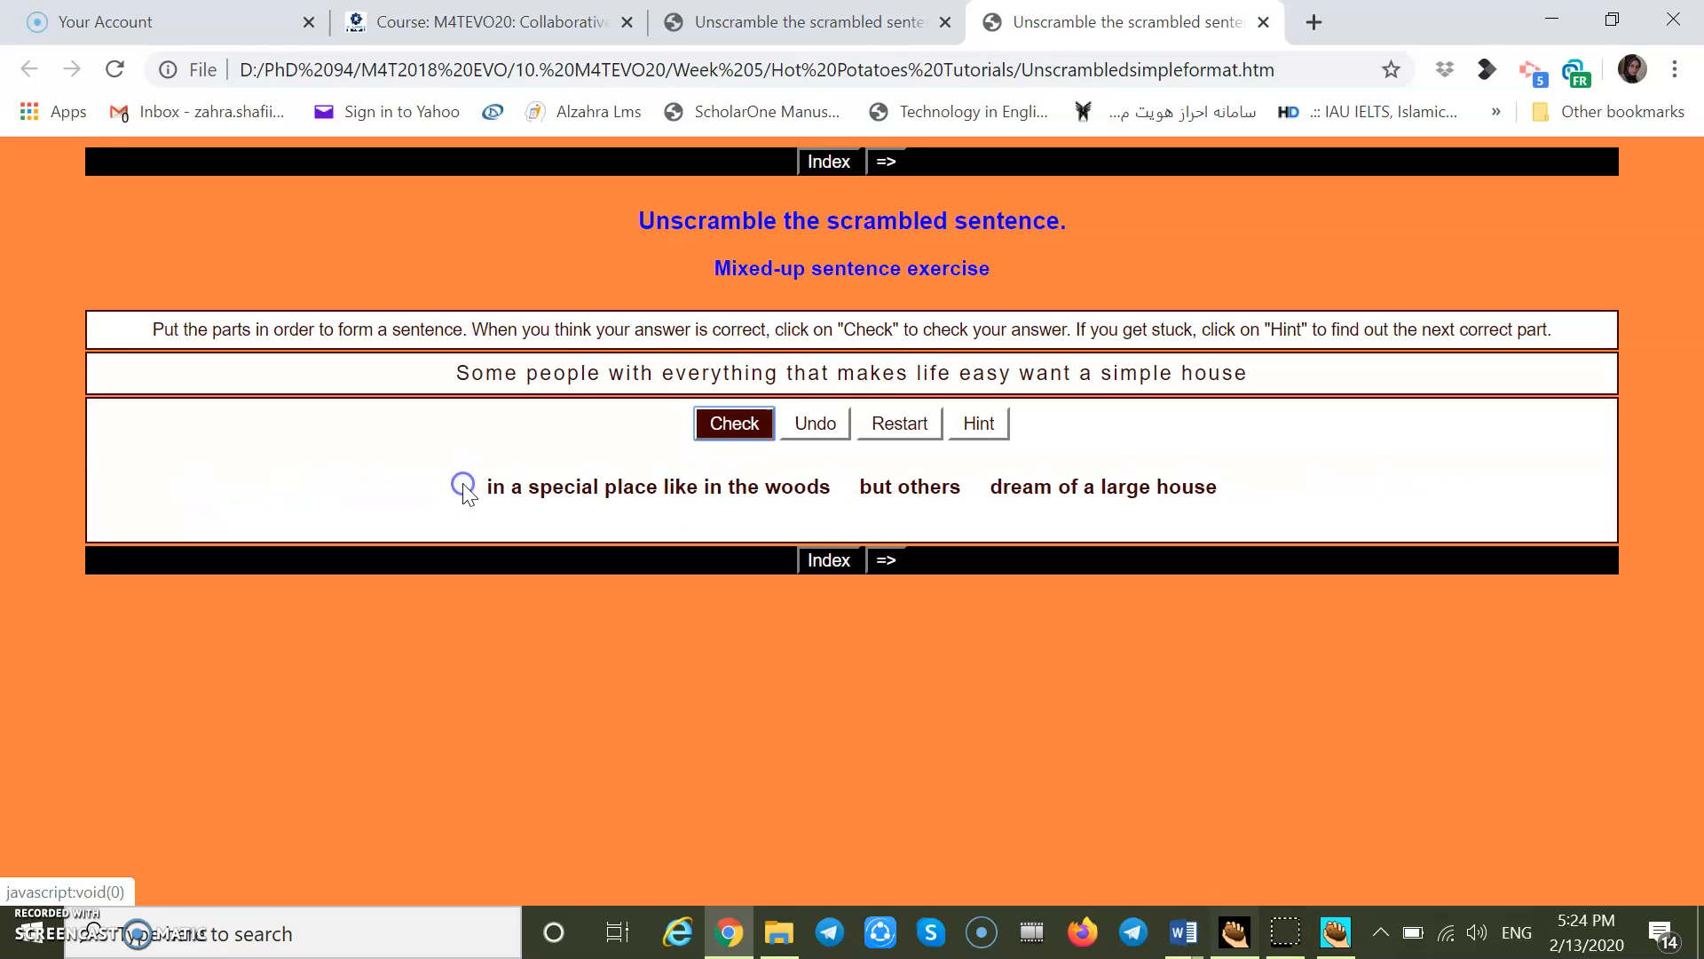
left_click(625, 488)
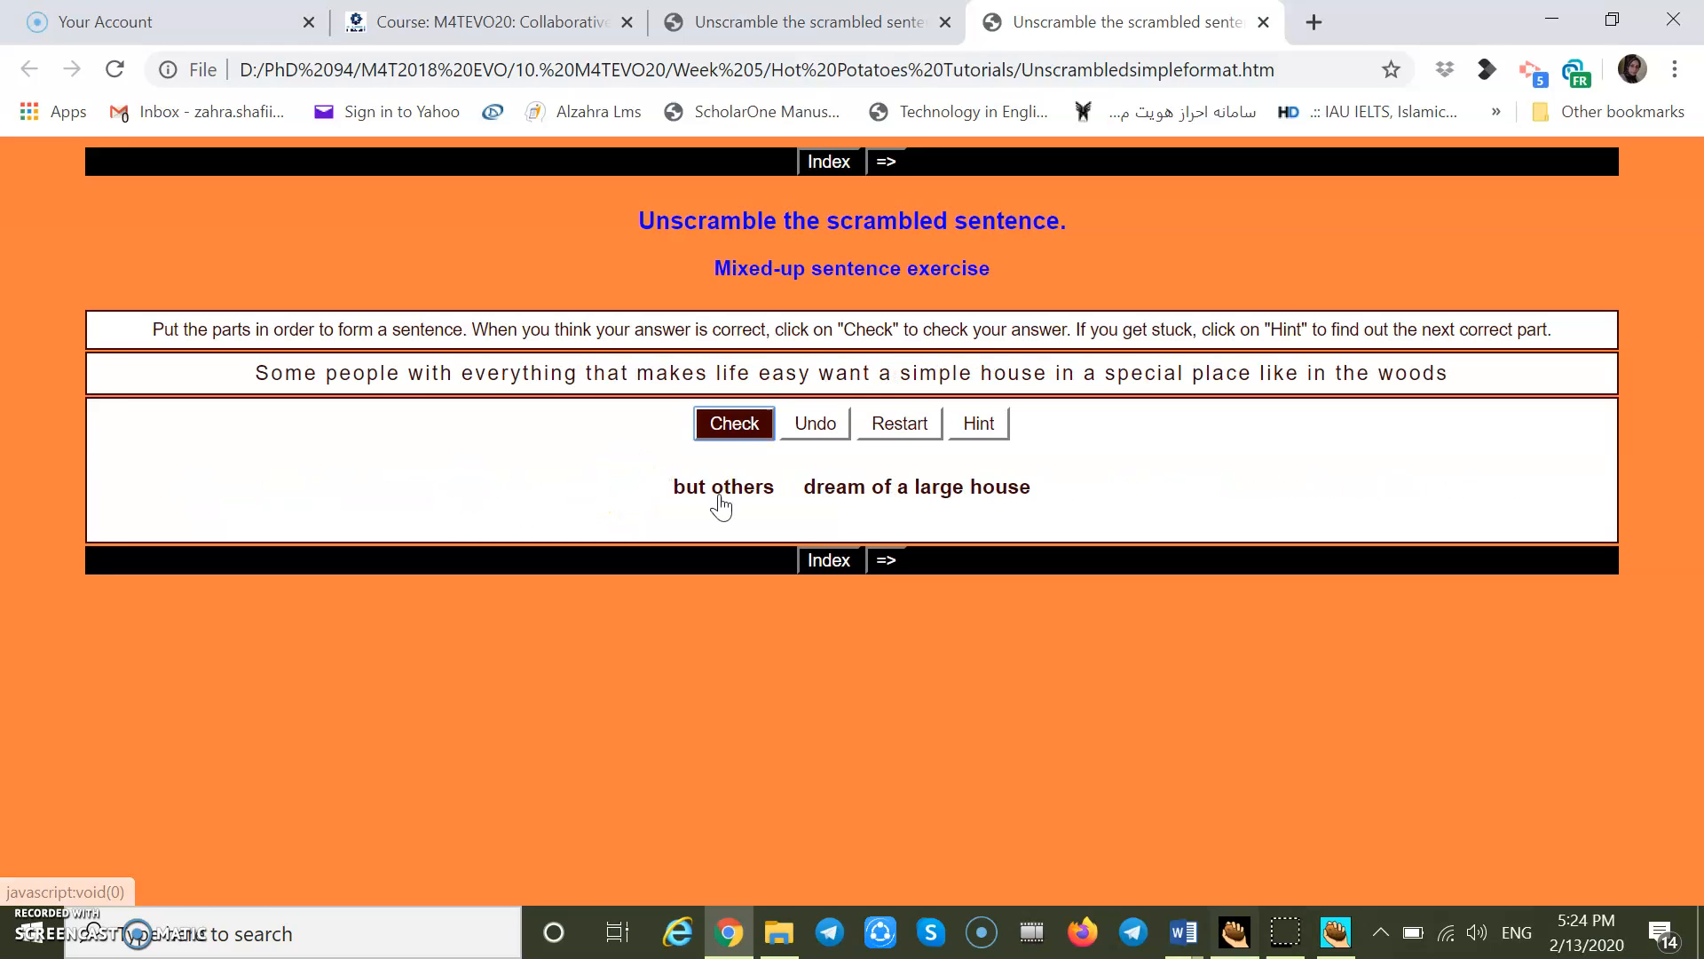
left_click(723, 490)
left_click(763, 490)
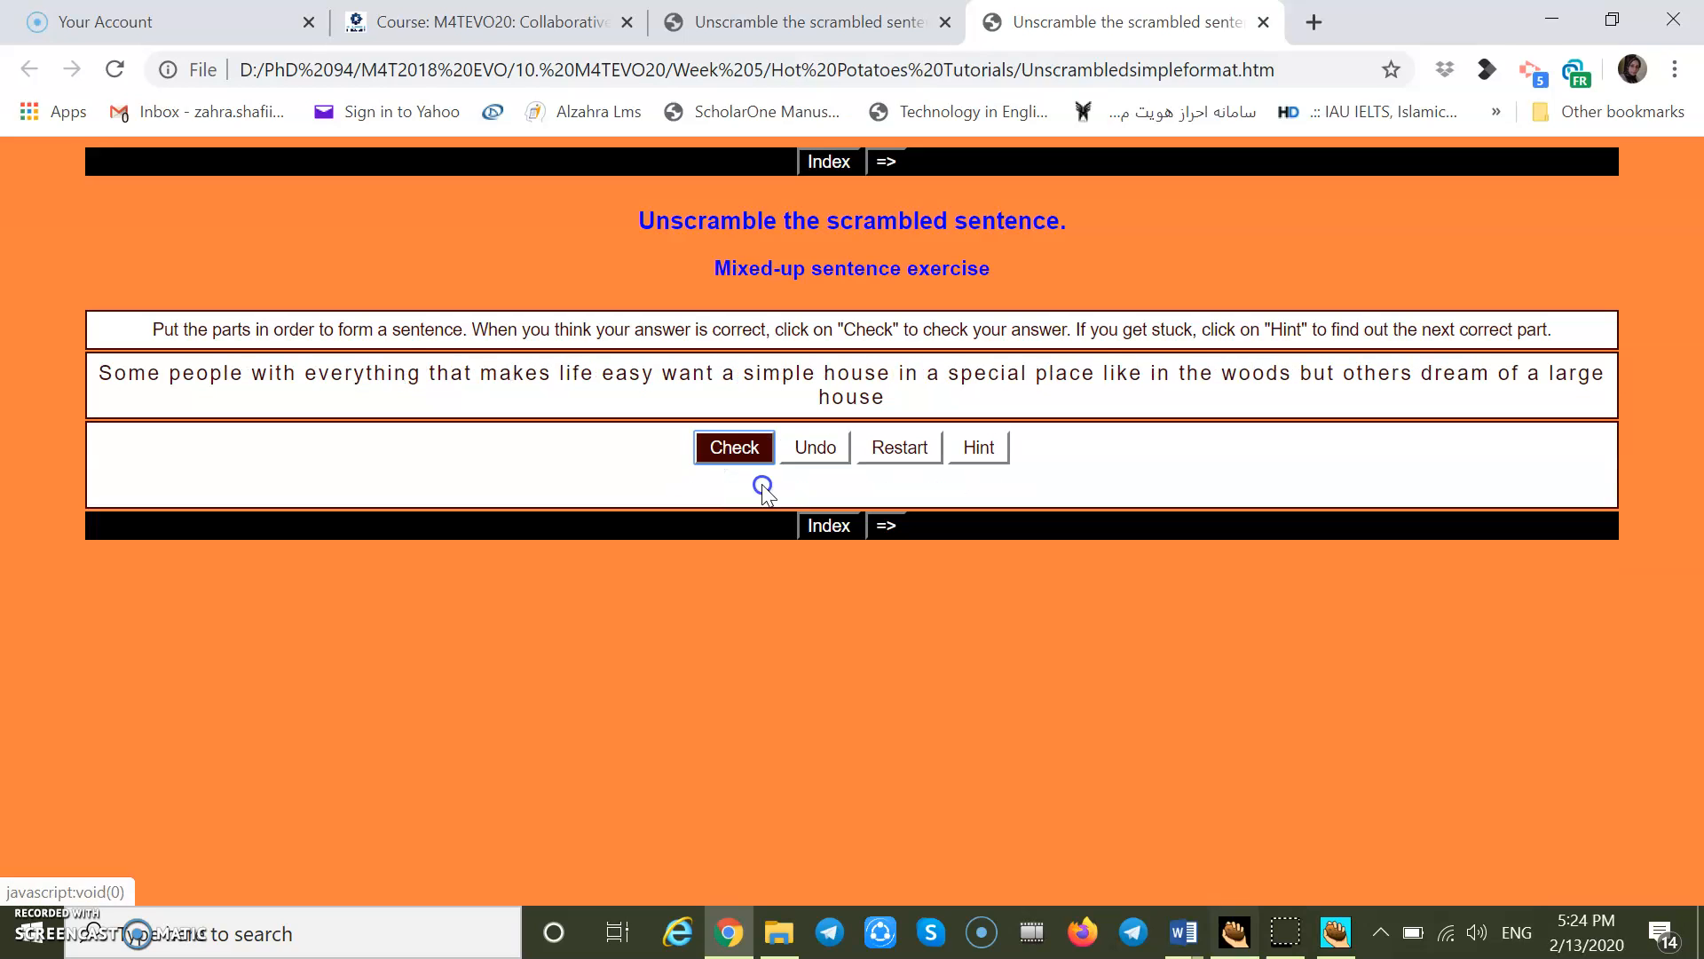
left_click(733, 451)
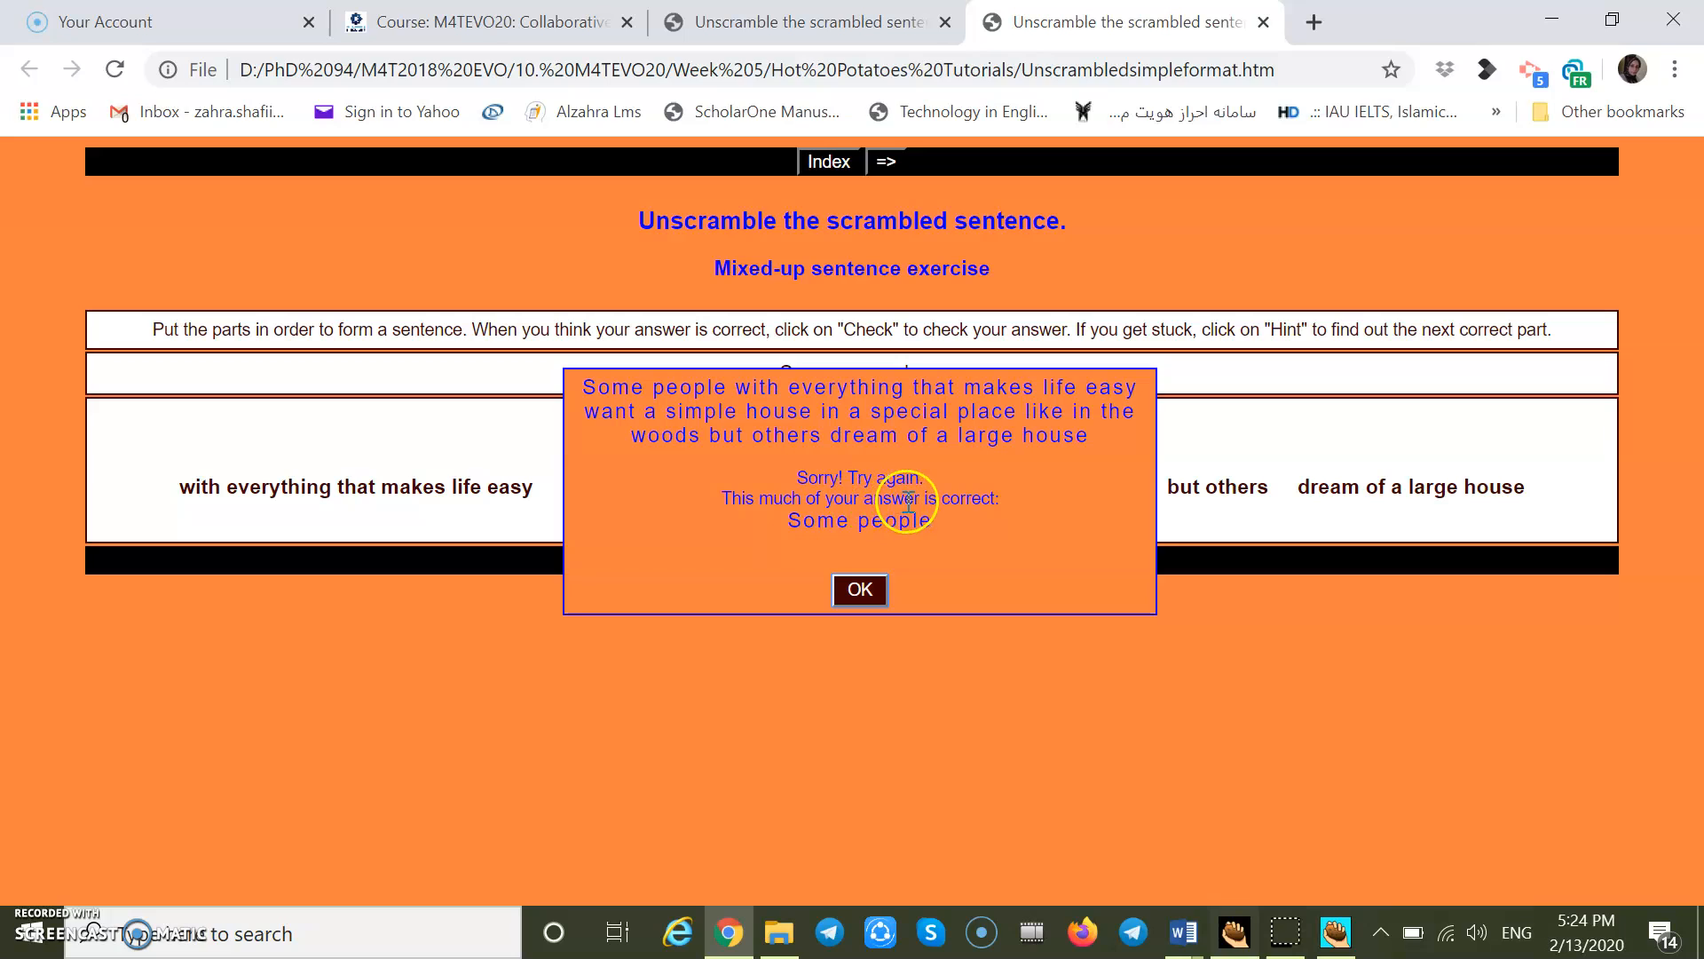
left_click(852, 593)
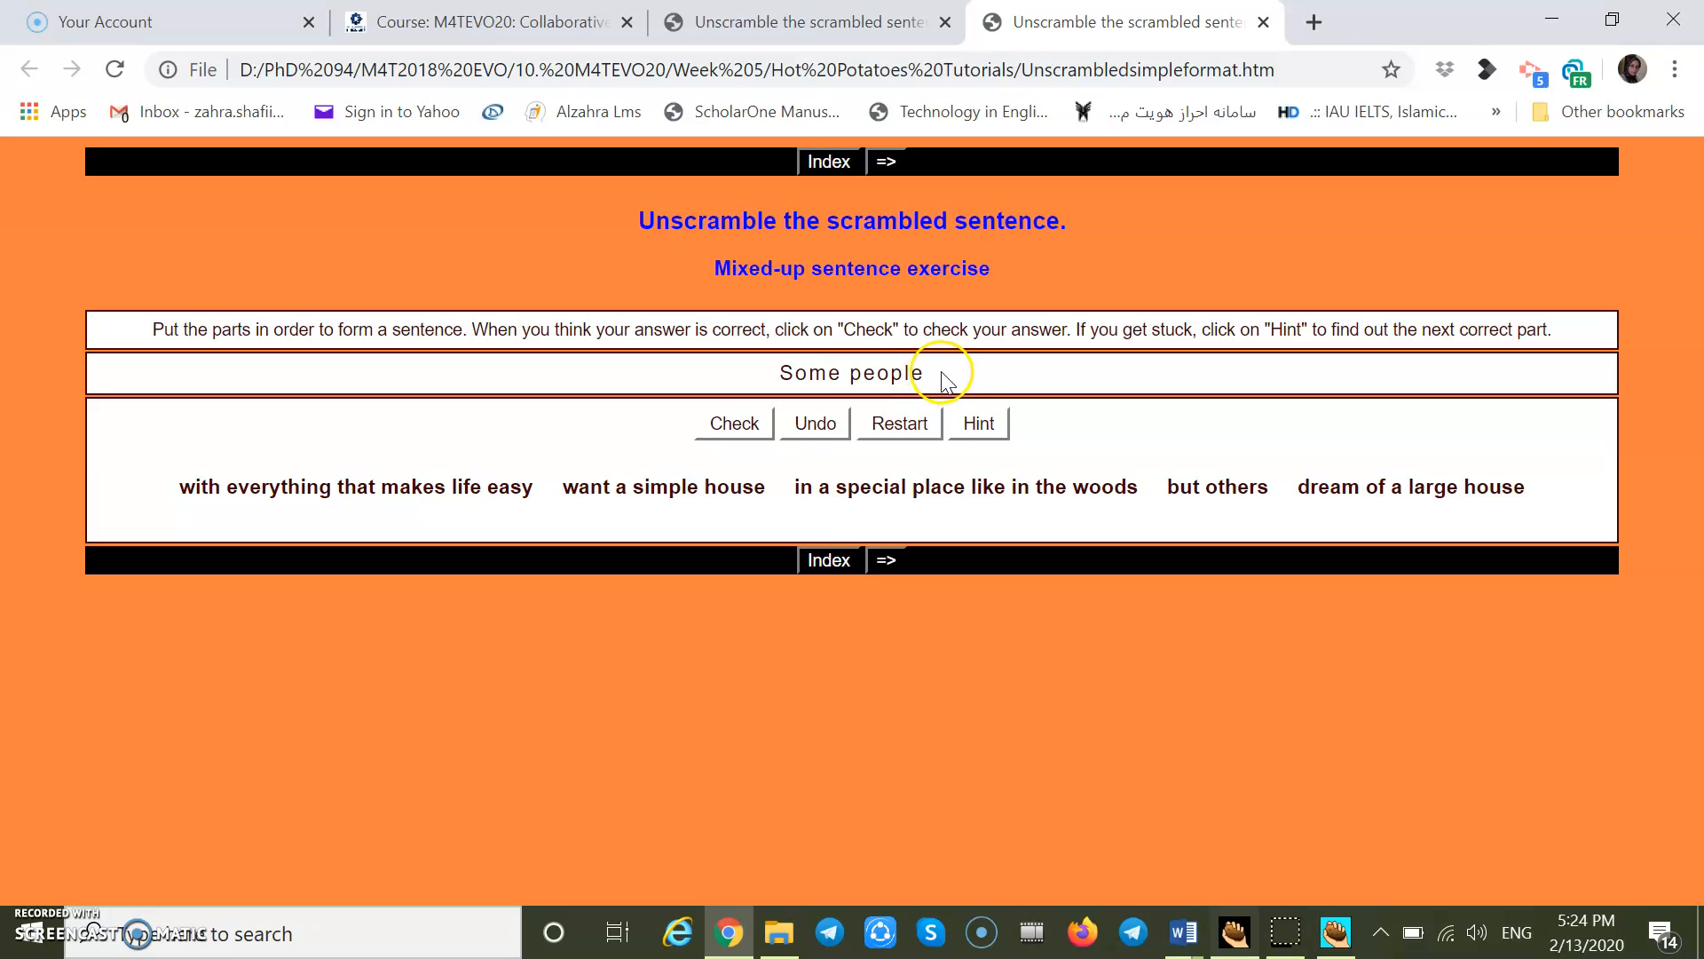
Step: After "Some people", place "want a simple house", the "in a special place" part, "but others", "dream of a large house" and the "with everything" part; check it
left_click(685, 488)
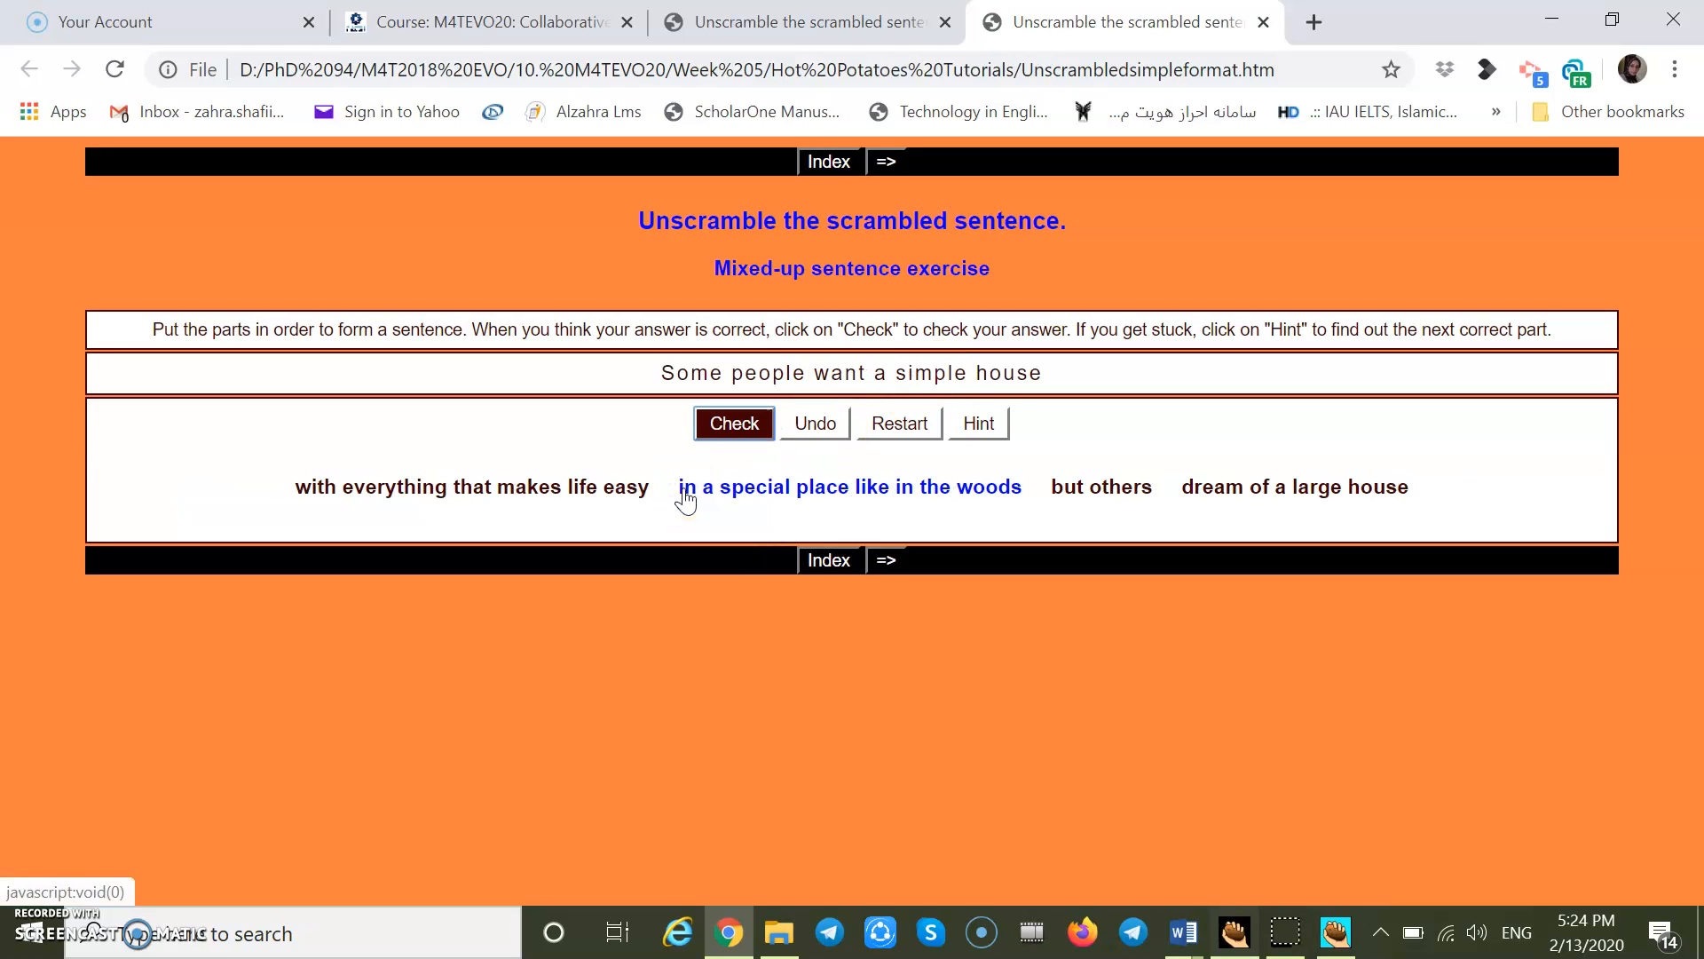
left_click(895, 493)
left_click(895, 493)
left_click(972, 493)
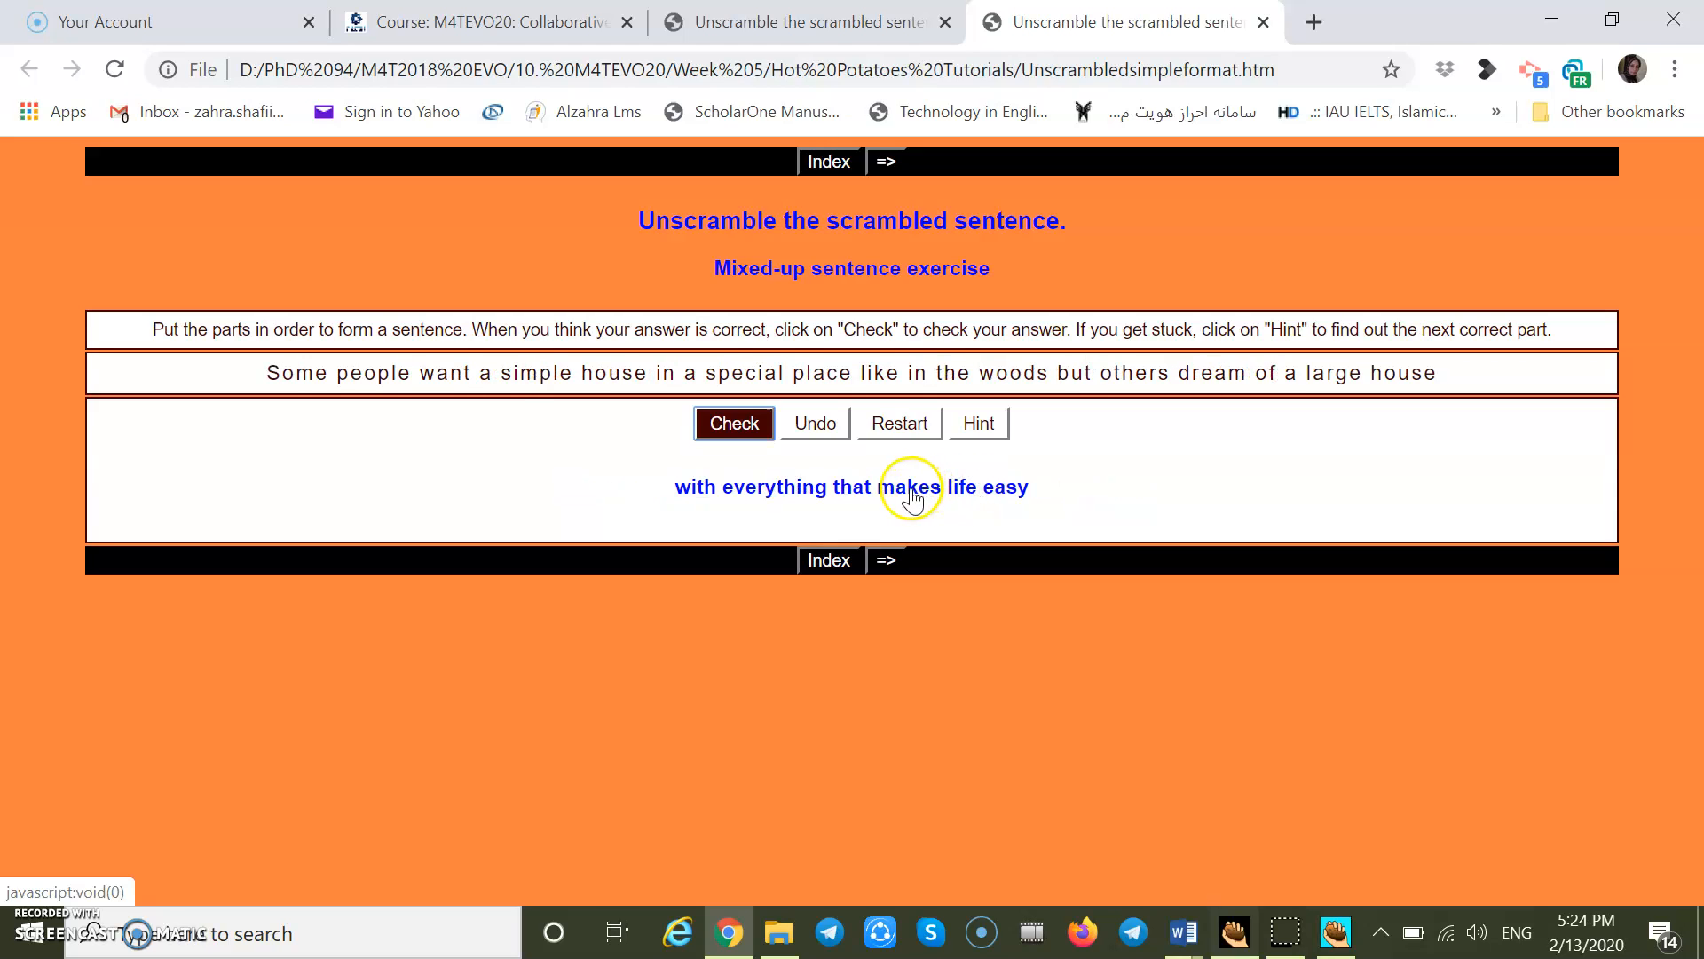
left_click(912, 495)
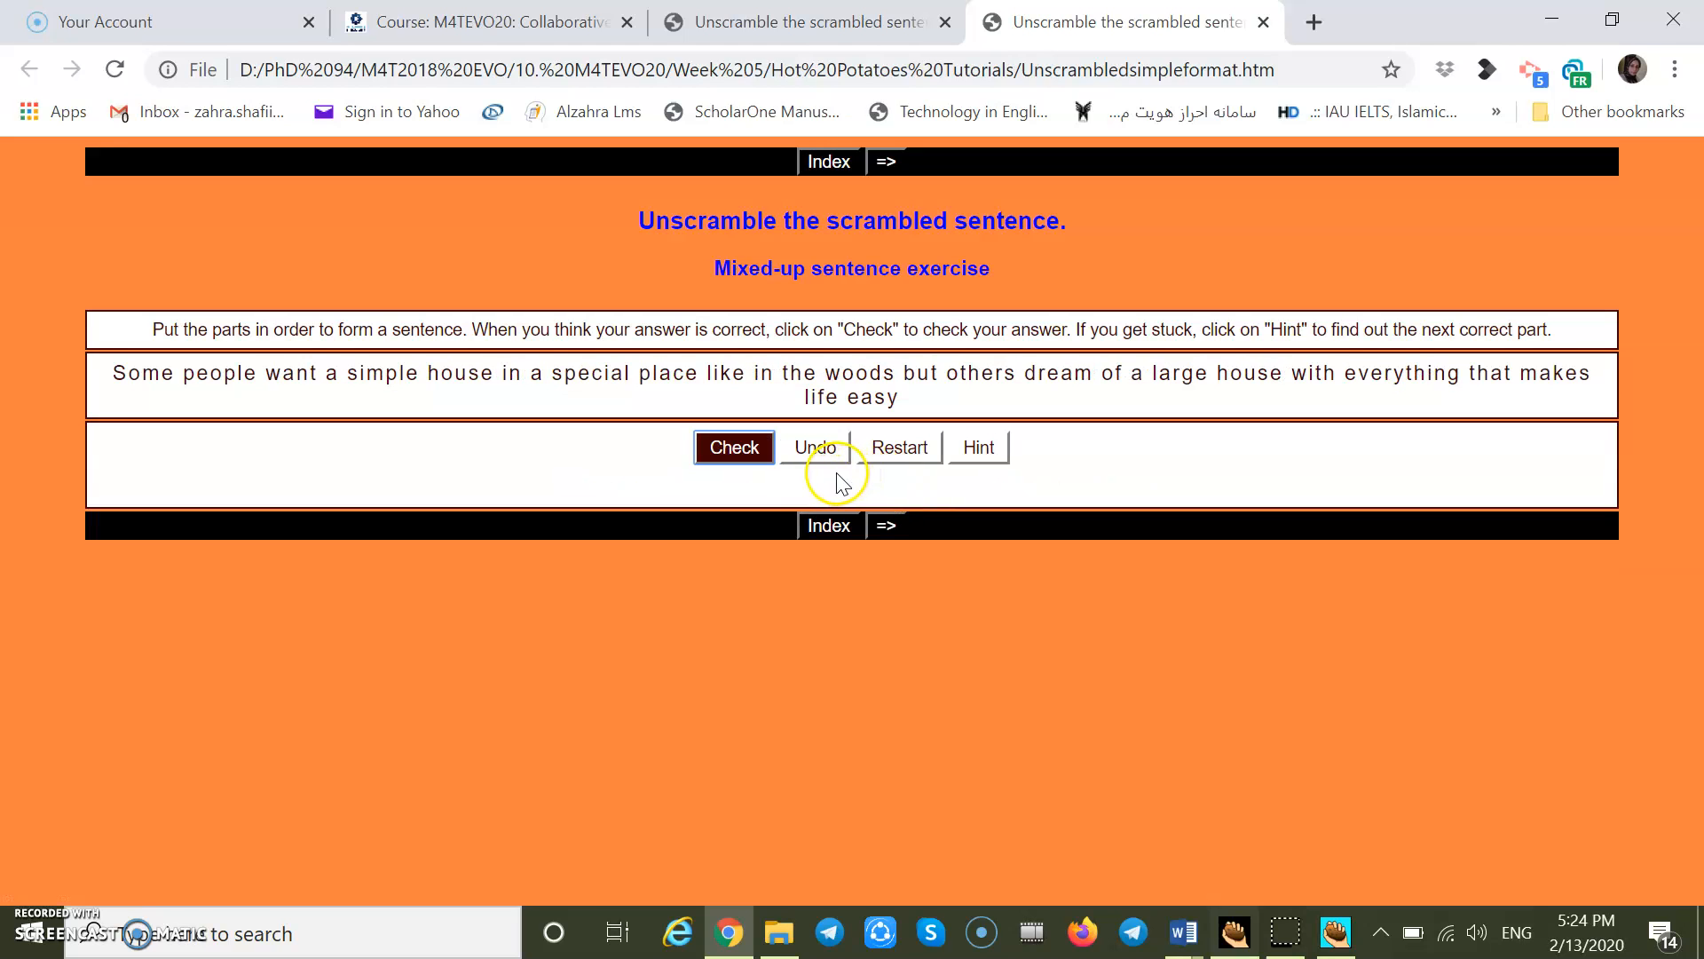
left_click(751, 460)
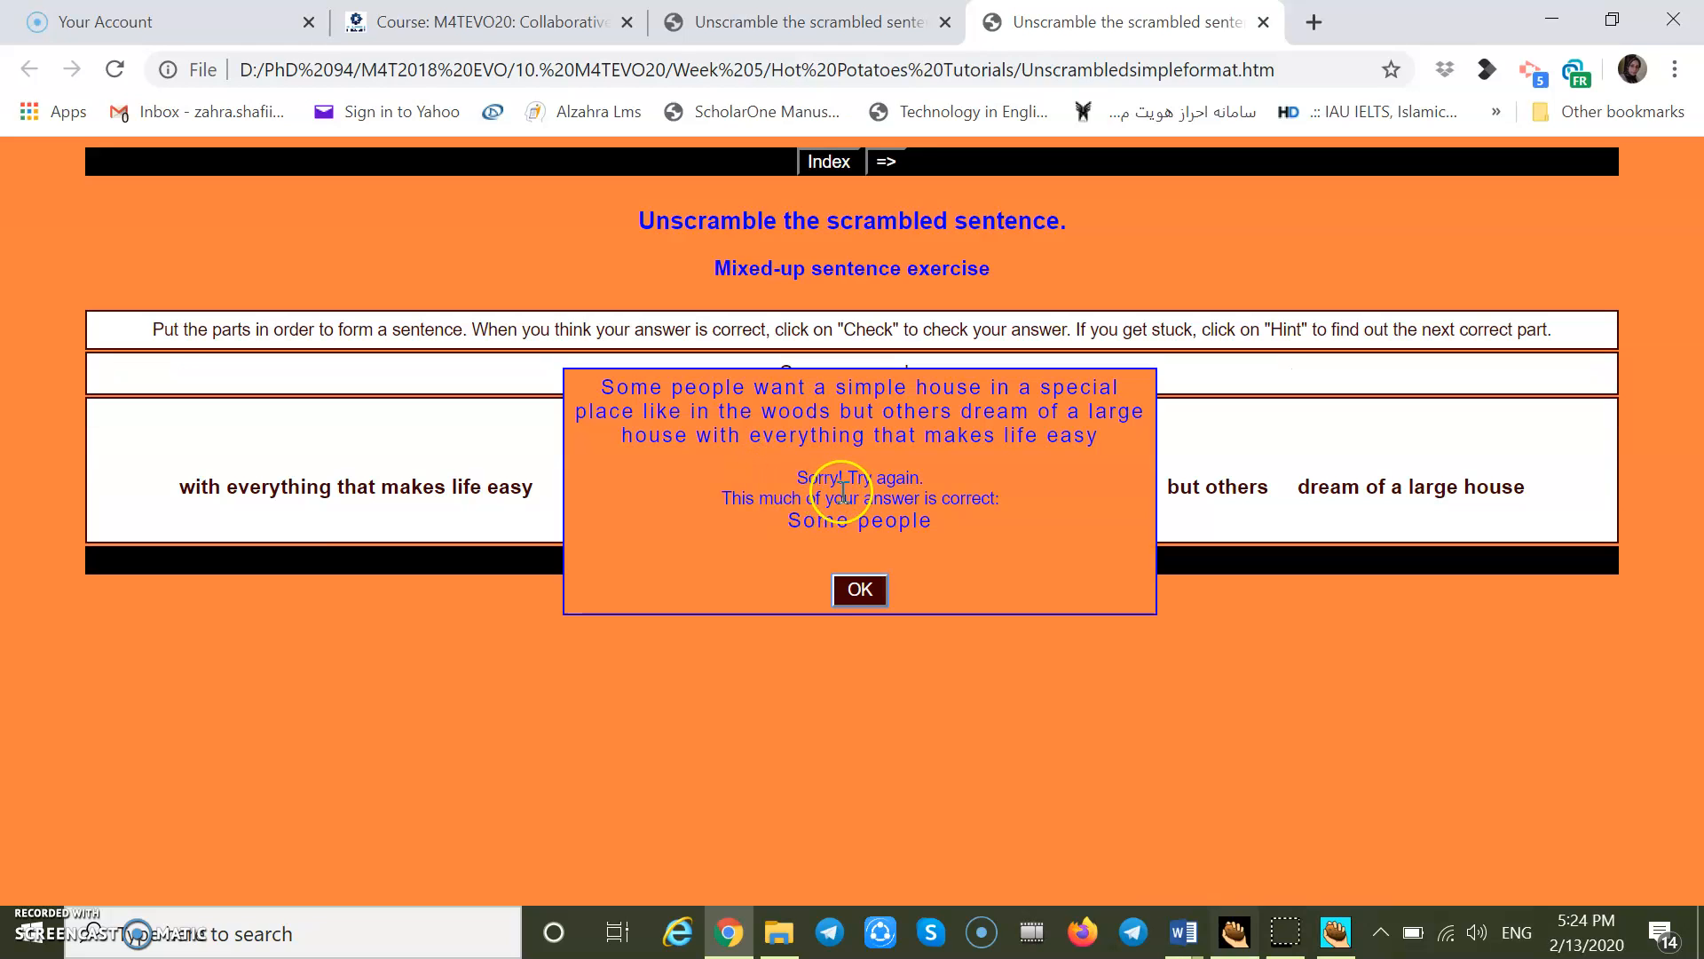
left_click(856, 592)
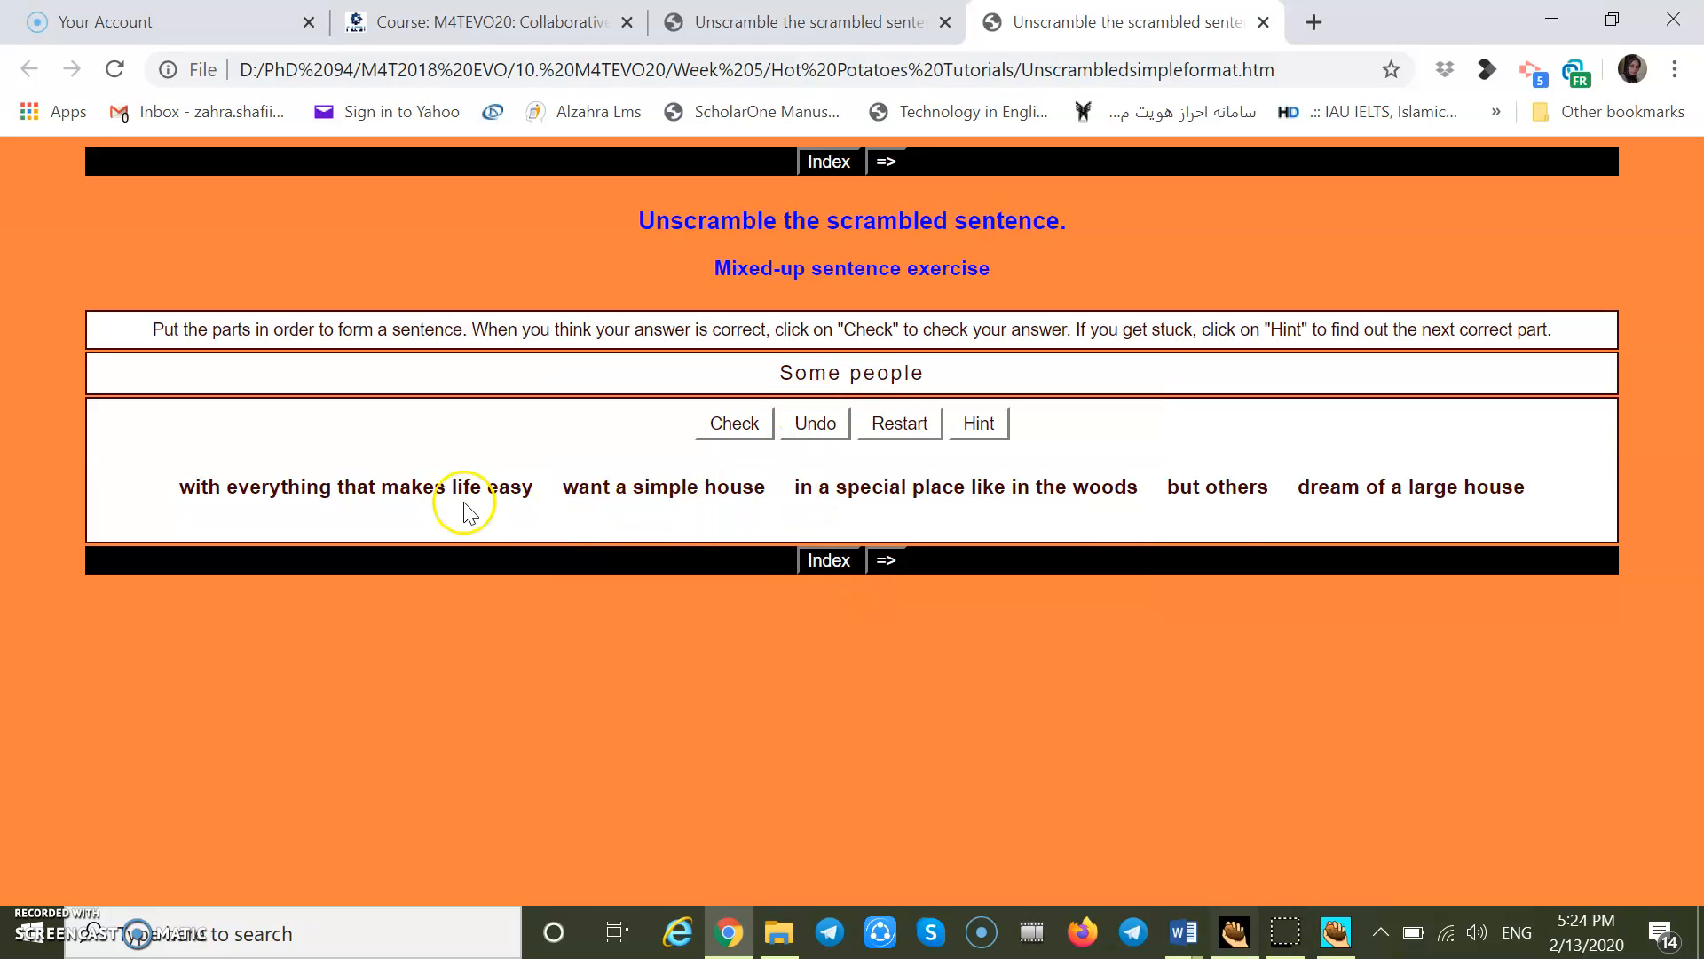
Step: Place "dream of a large house", the "with everything" part, "but others", "want a simple house" and the "in a special place" part; check it and restart
left_click(1366, 494)
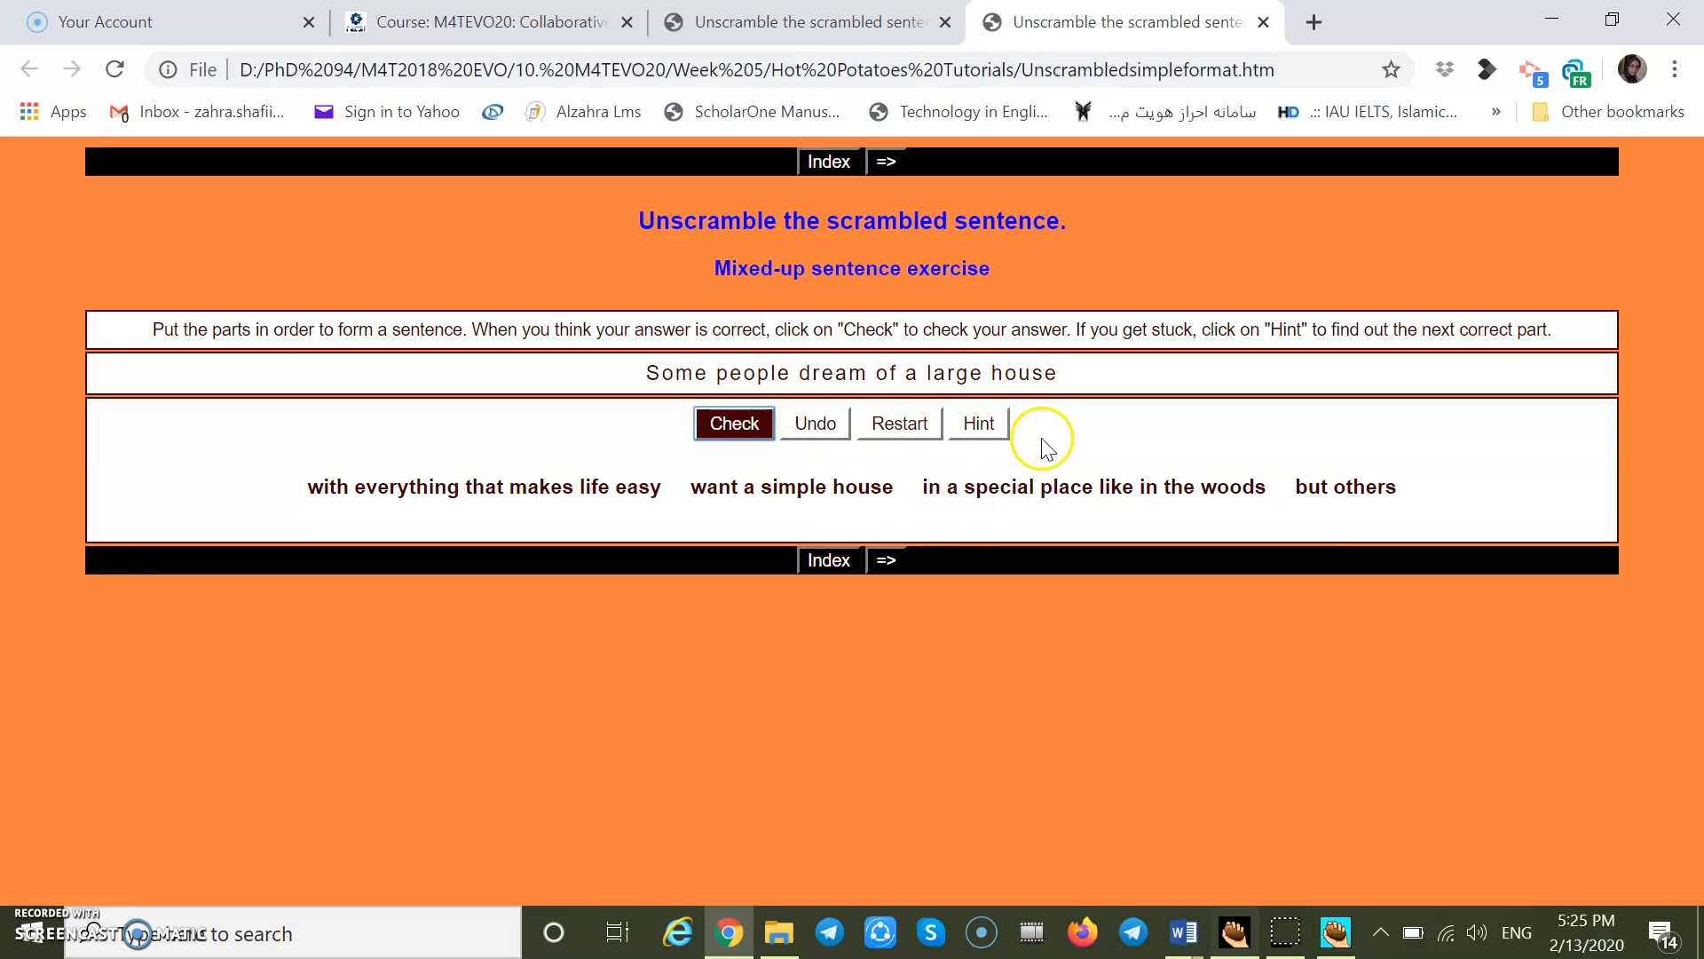
left_click(543, 491)
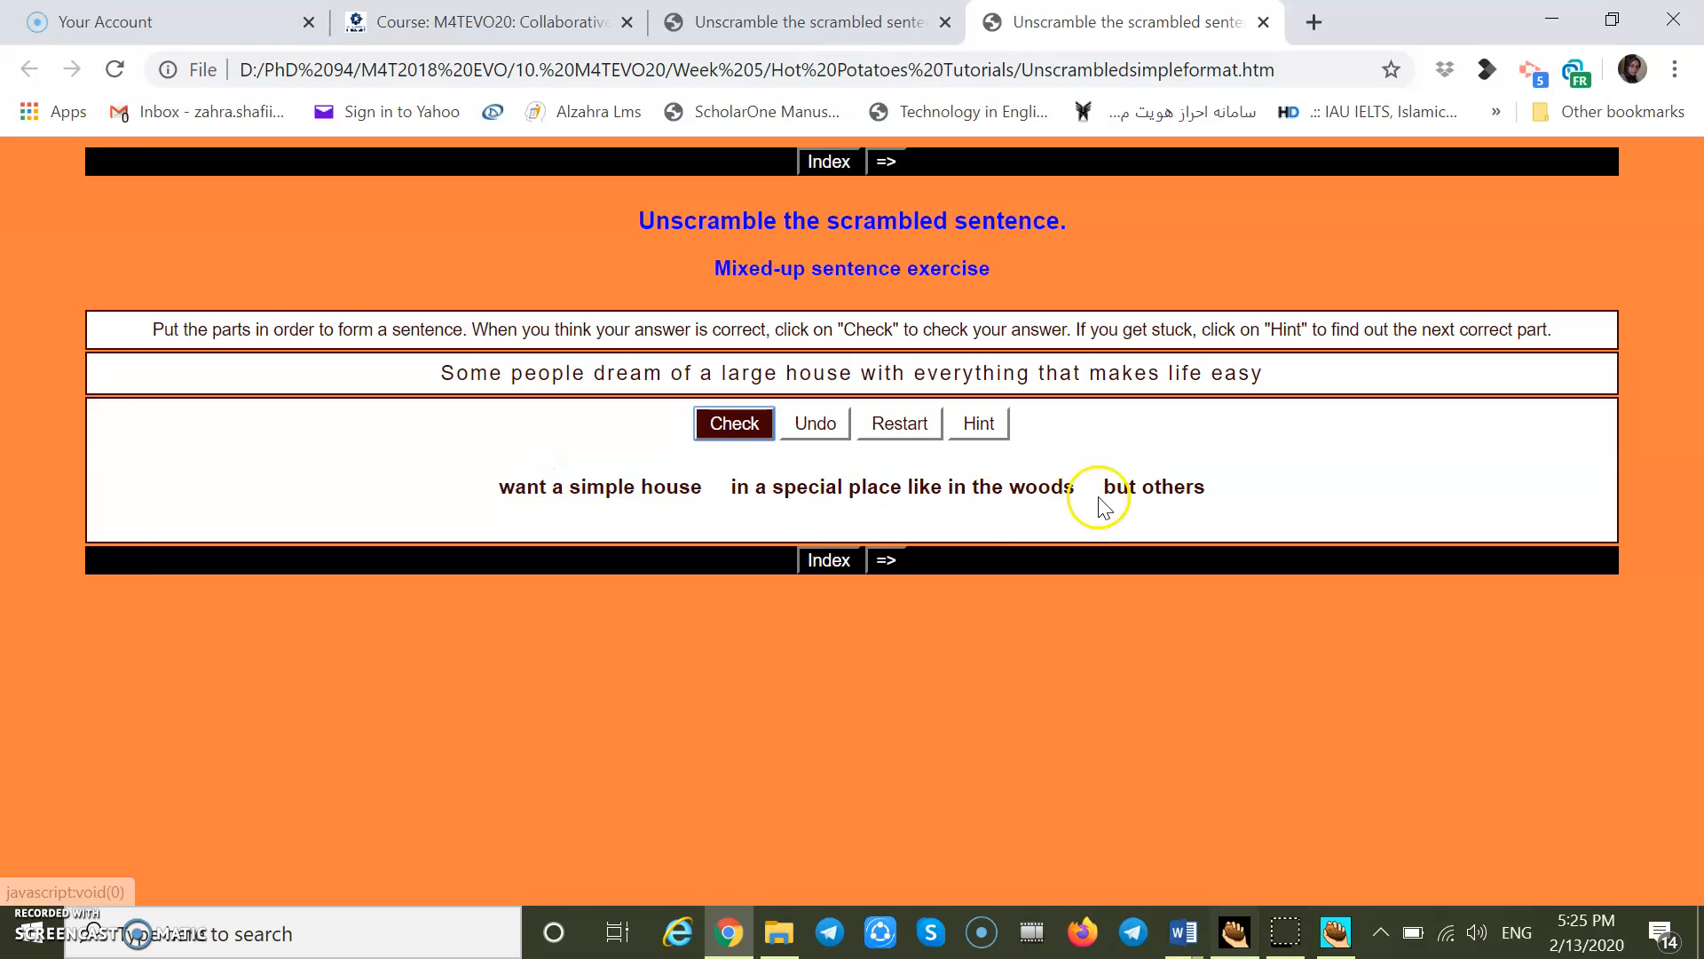
left_click(1120, 494)
left_click(697, 504)
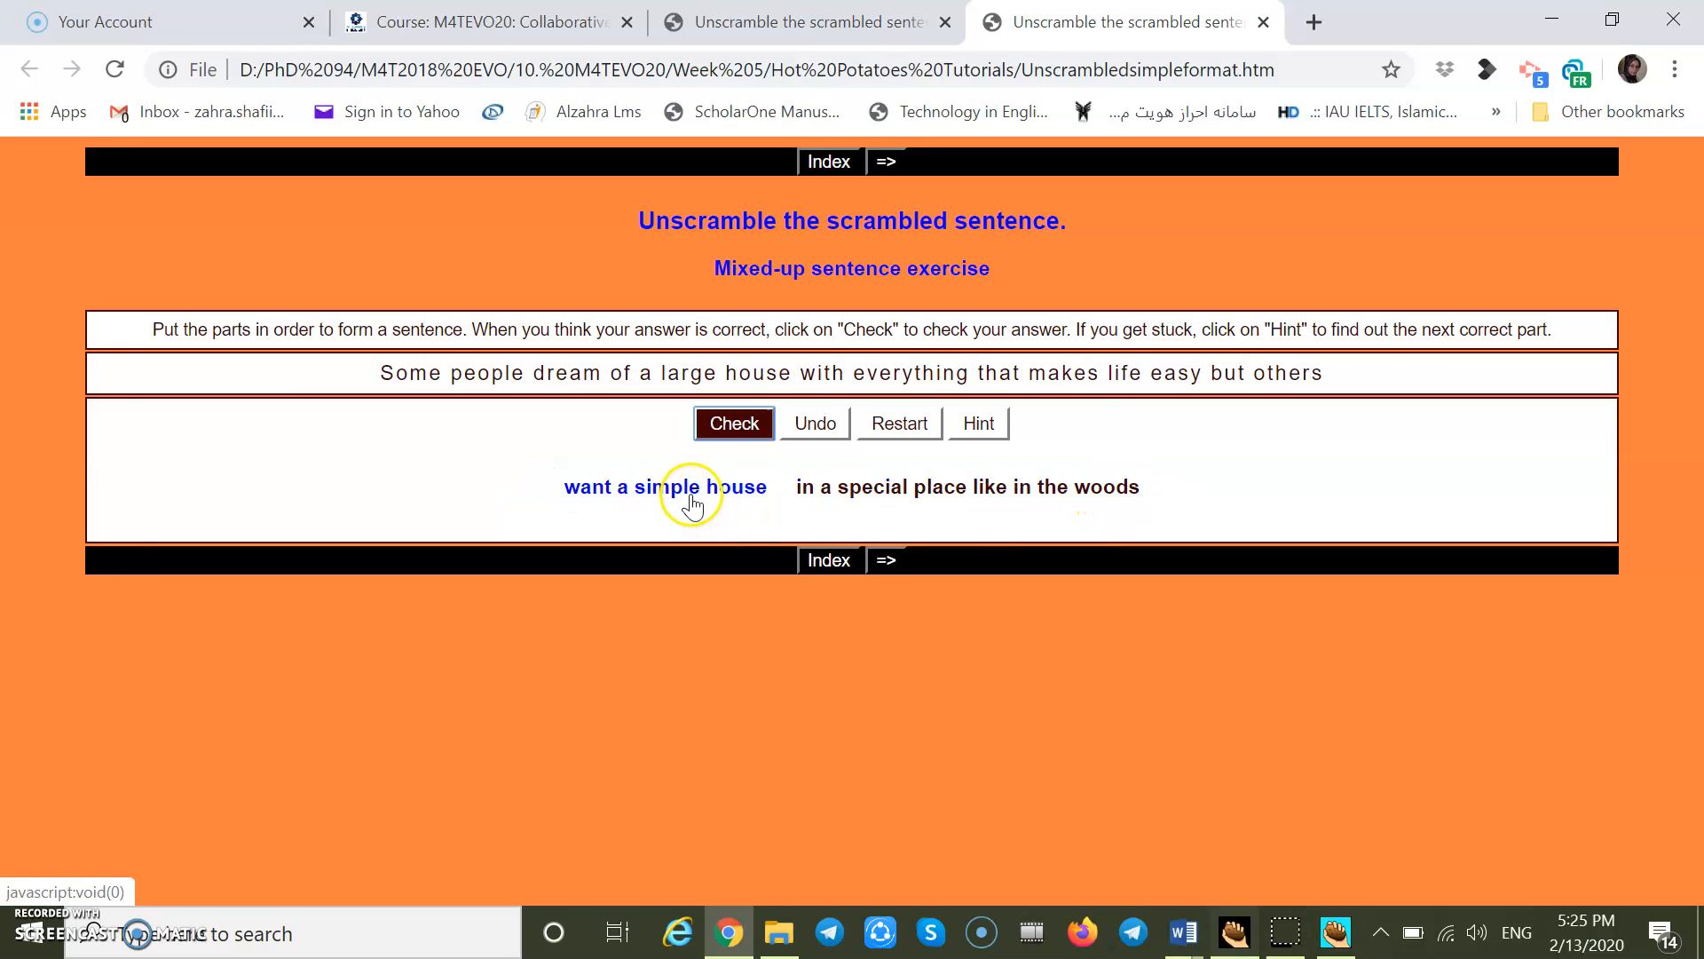
left_click(750, 499)
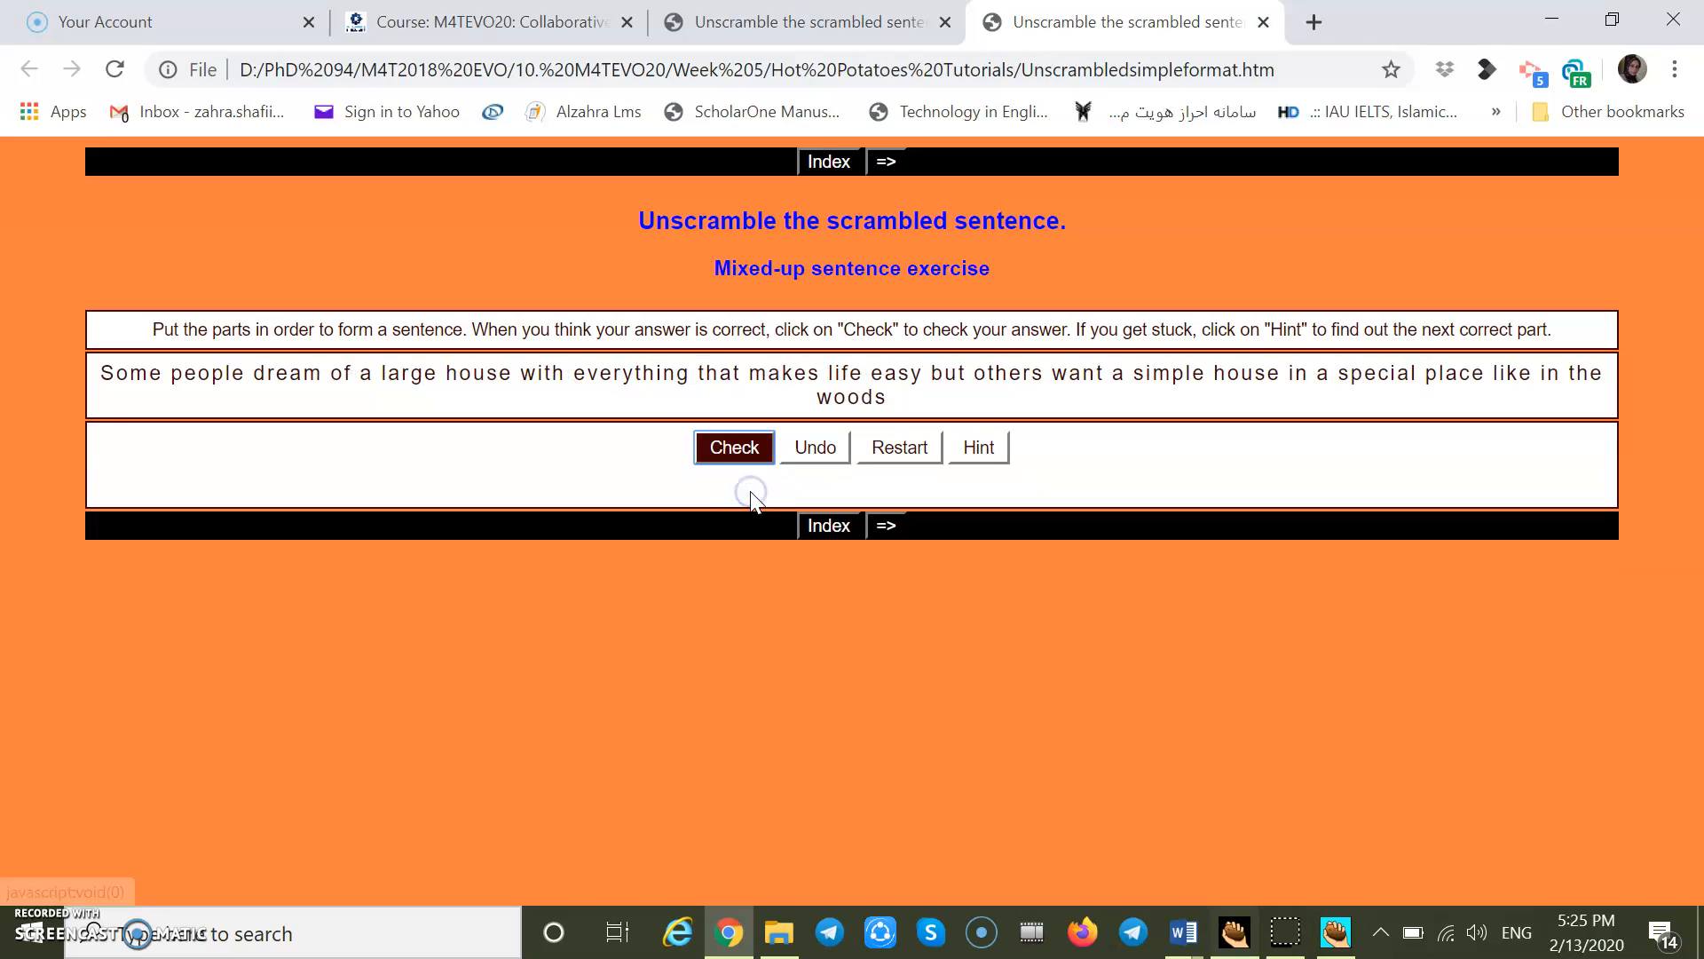
left_click(741, 453)
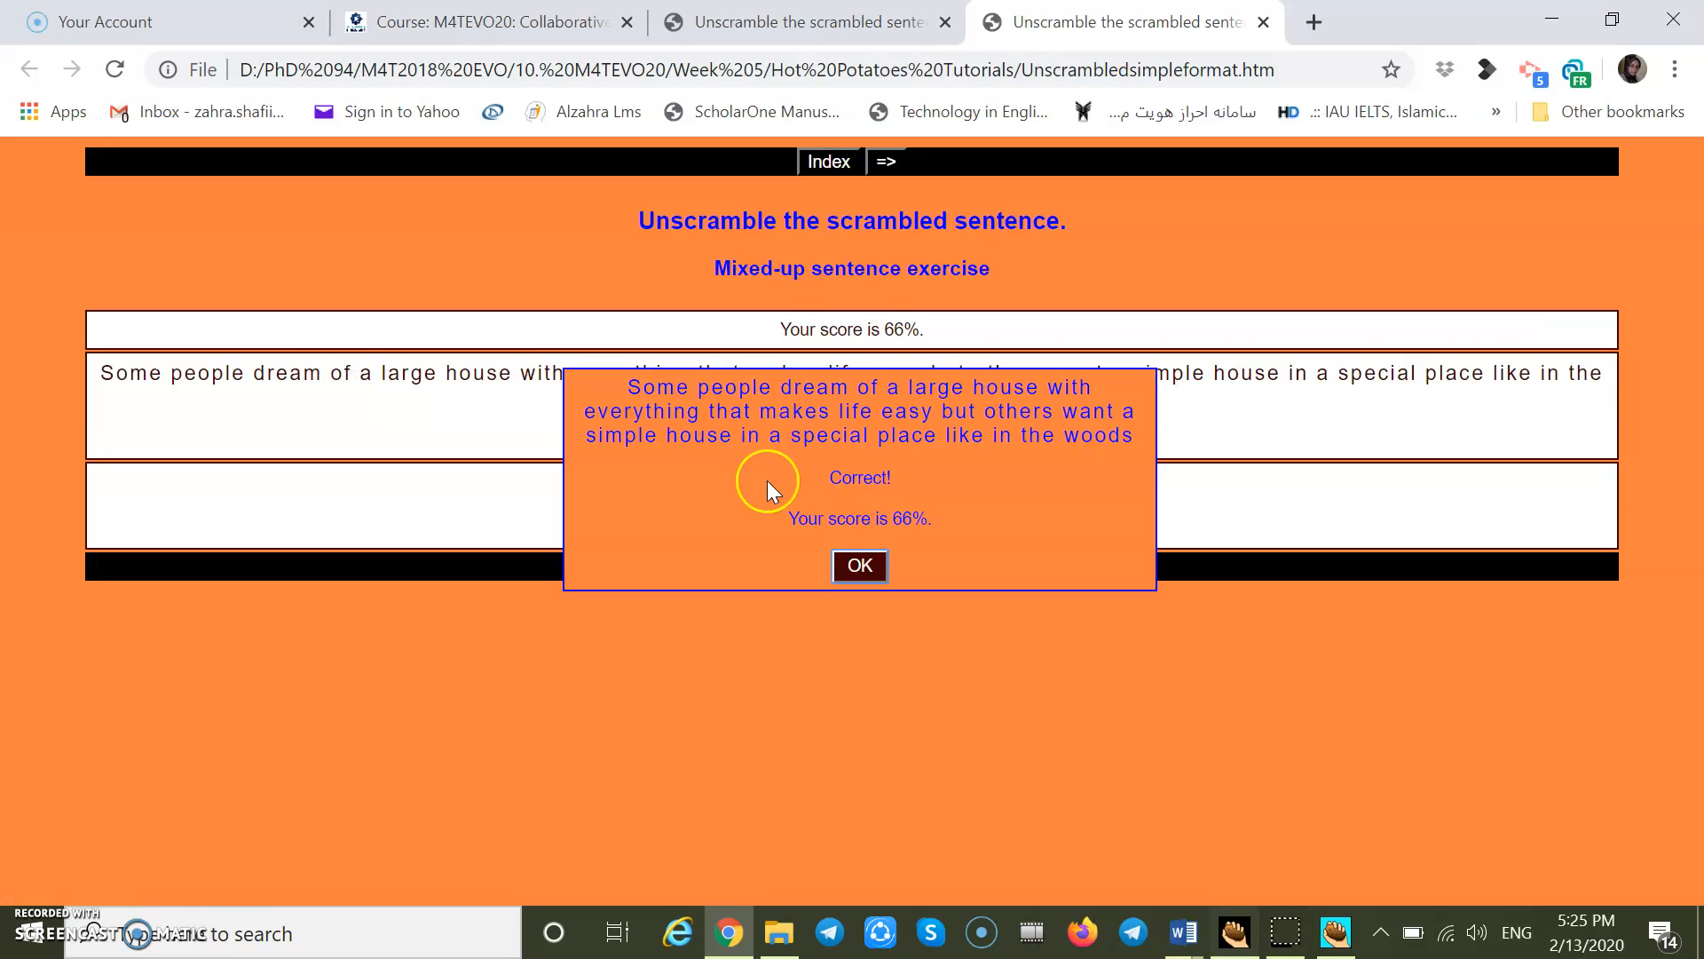
left_click(846, 572)
left_click(818, 557)
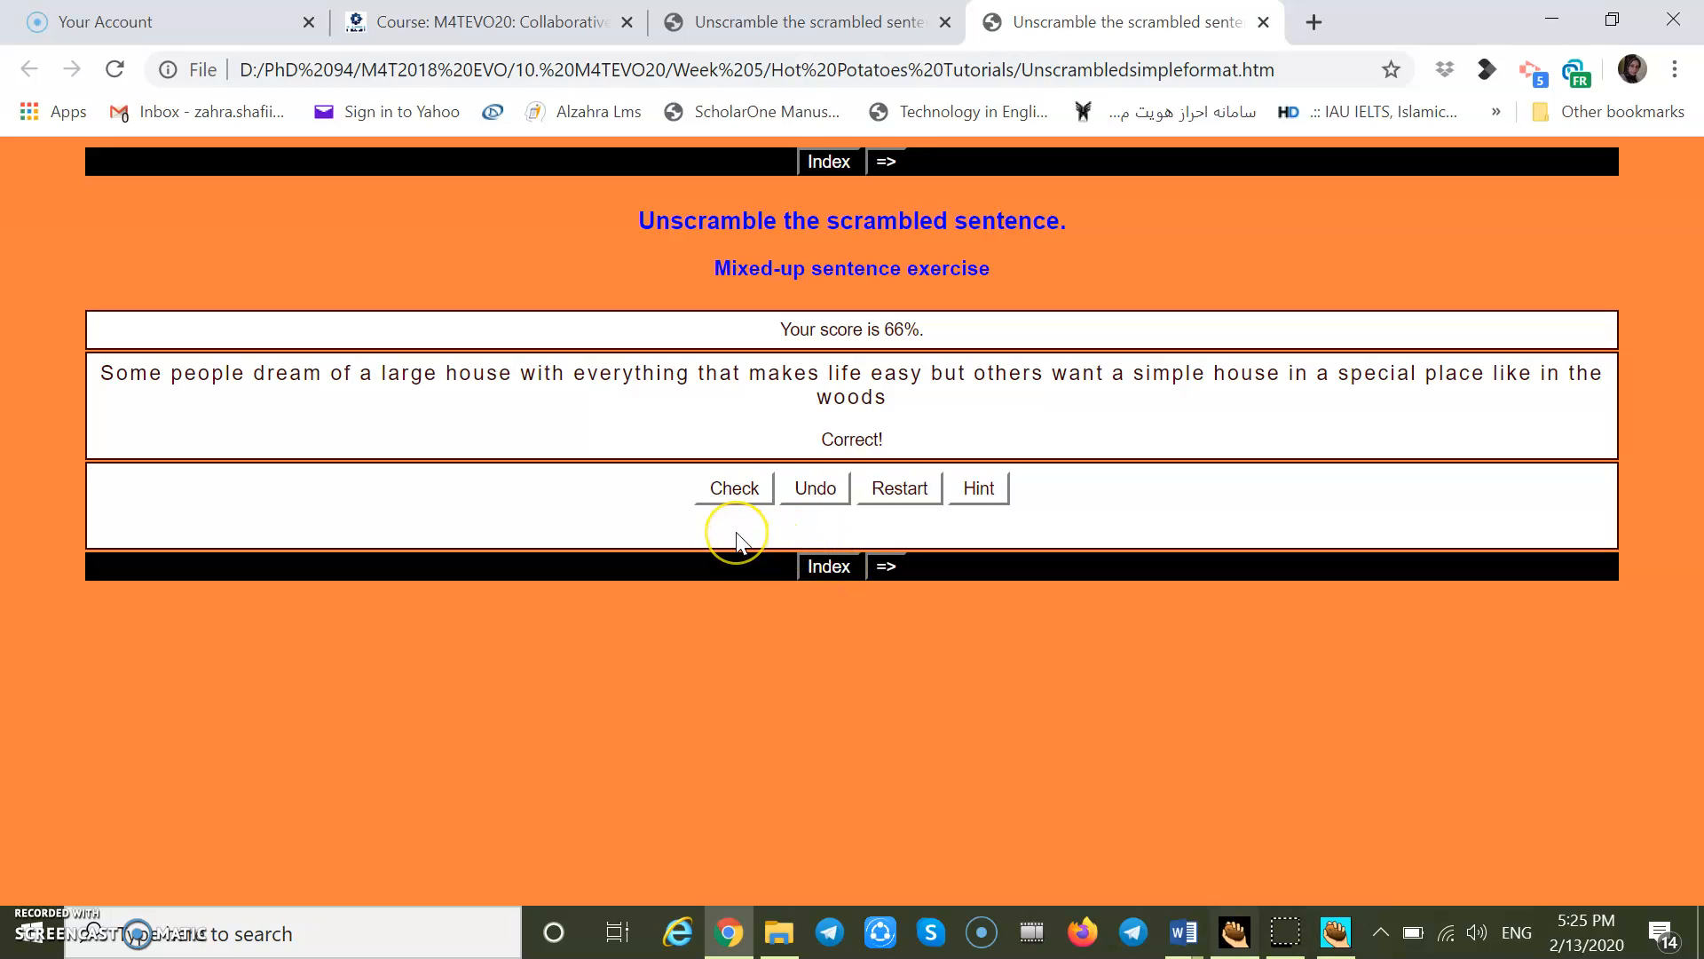
left_click(898, 487)
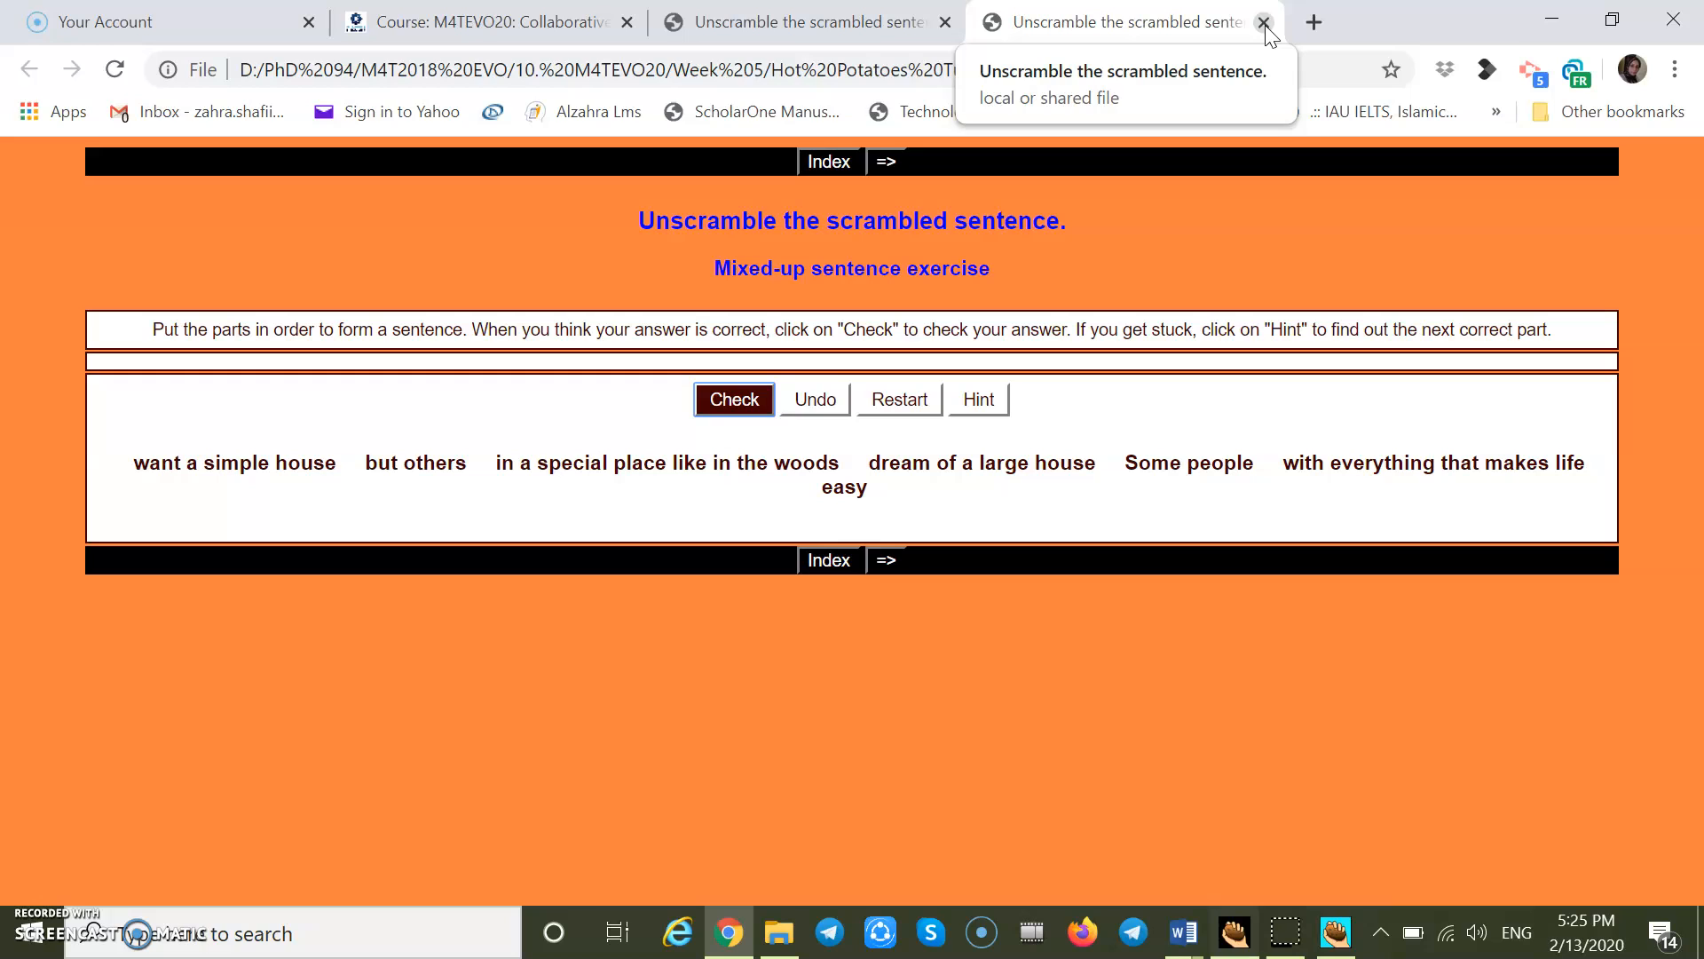
Step: Switch to the Moodle course and add a HotPot activity to Section 3, named "Unscramble (Drag and drop format)"
left_click(550, 24)
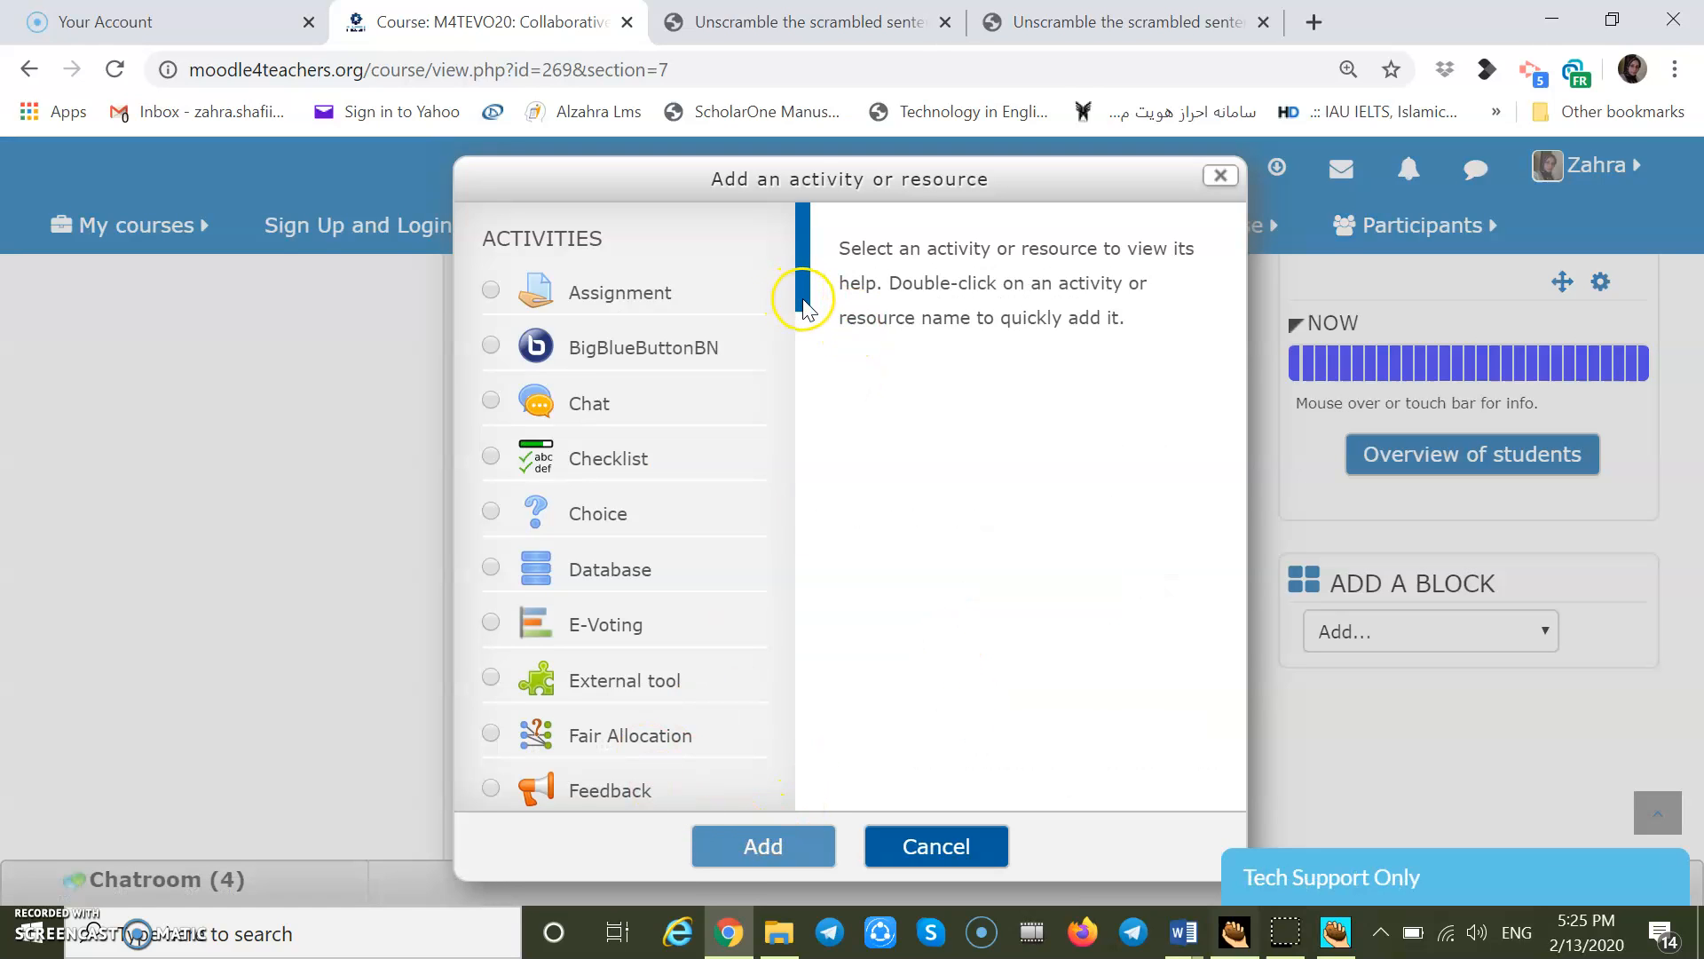
left_click_drag(805, 340, 839, 506)
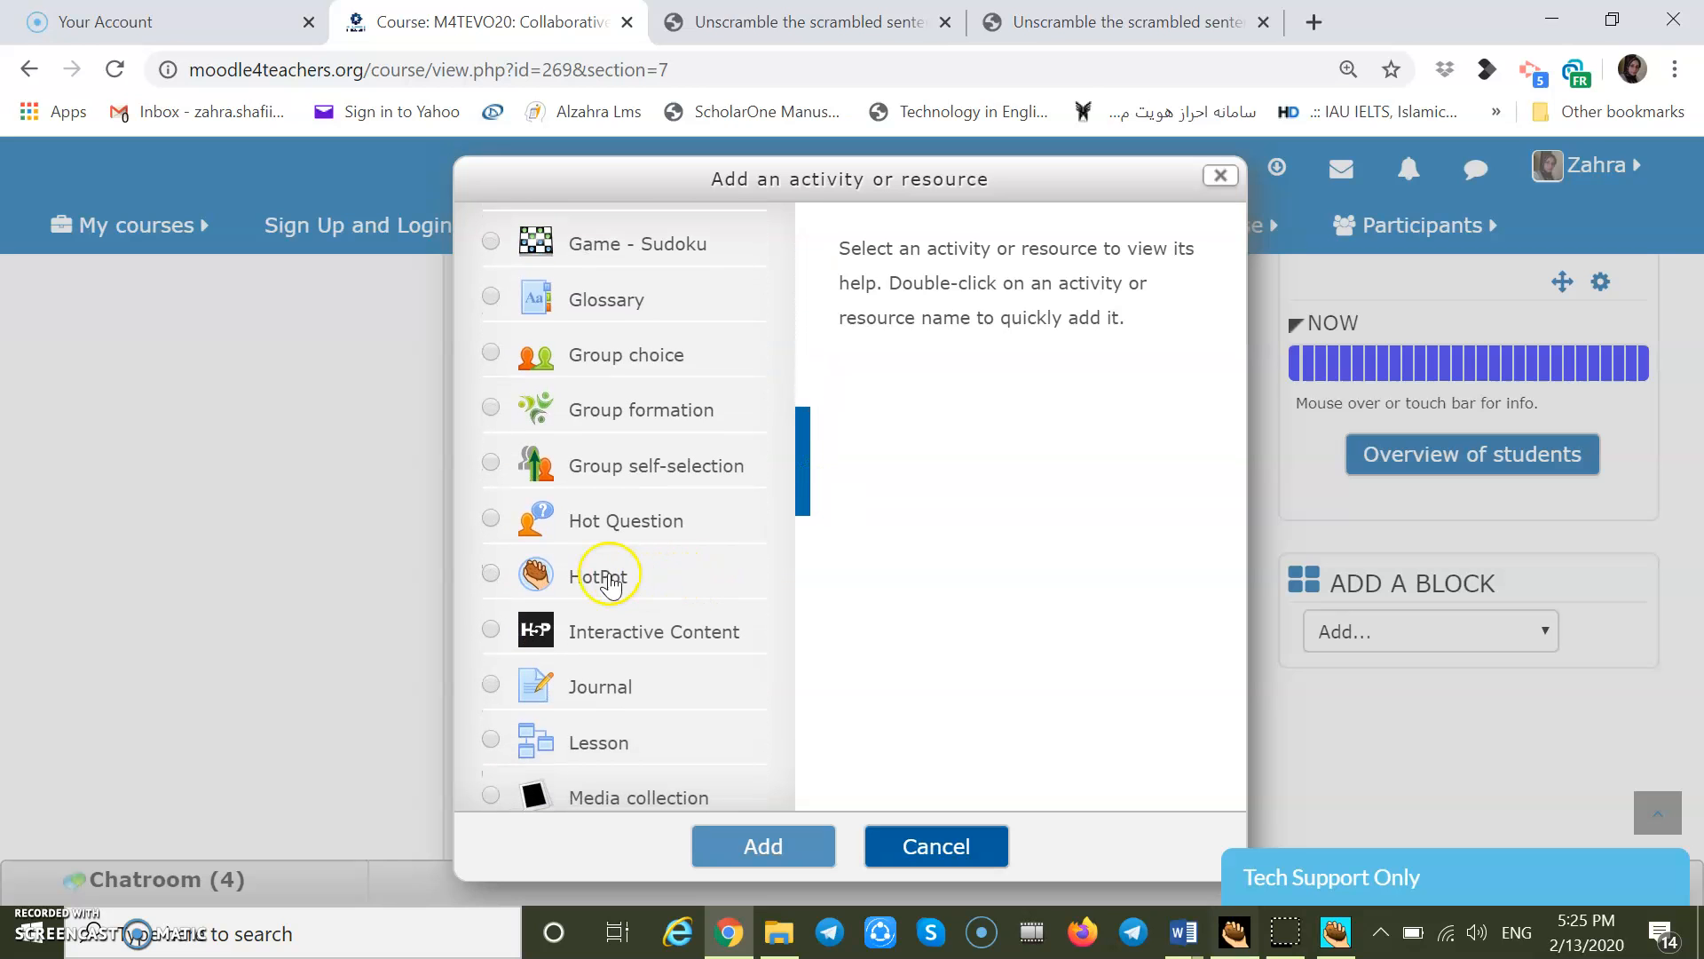
left_click(609, 578)
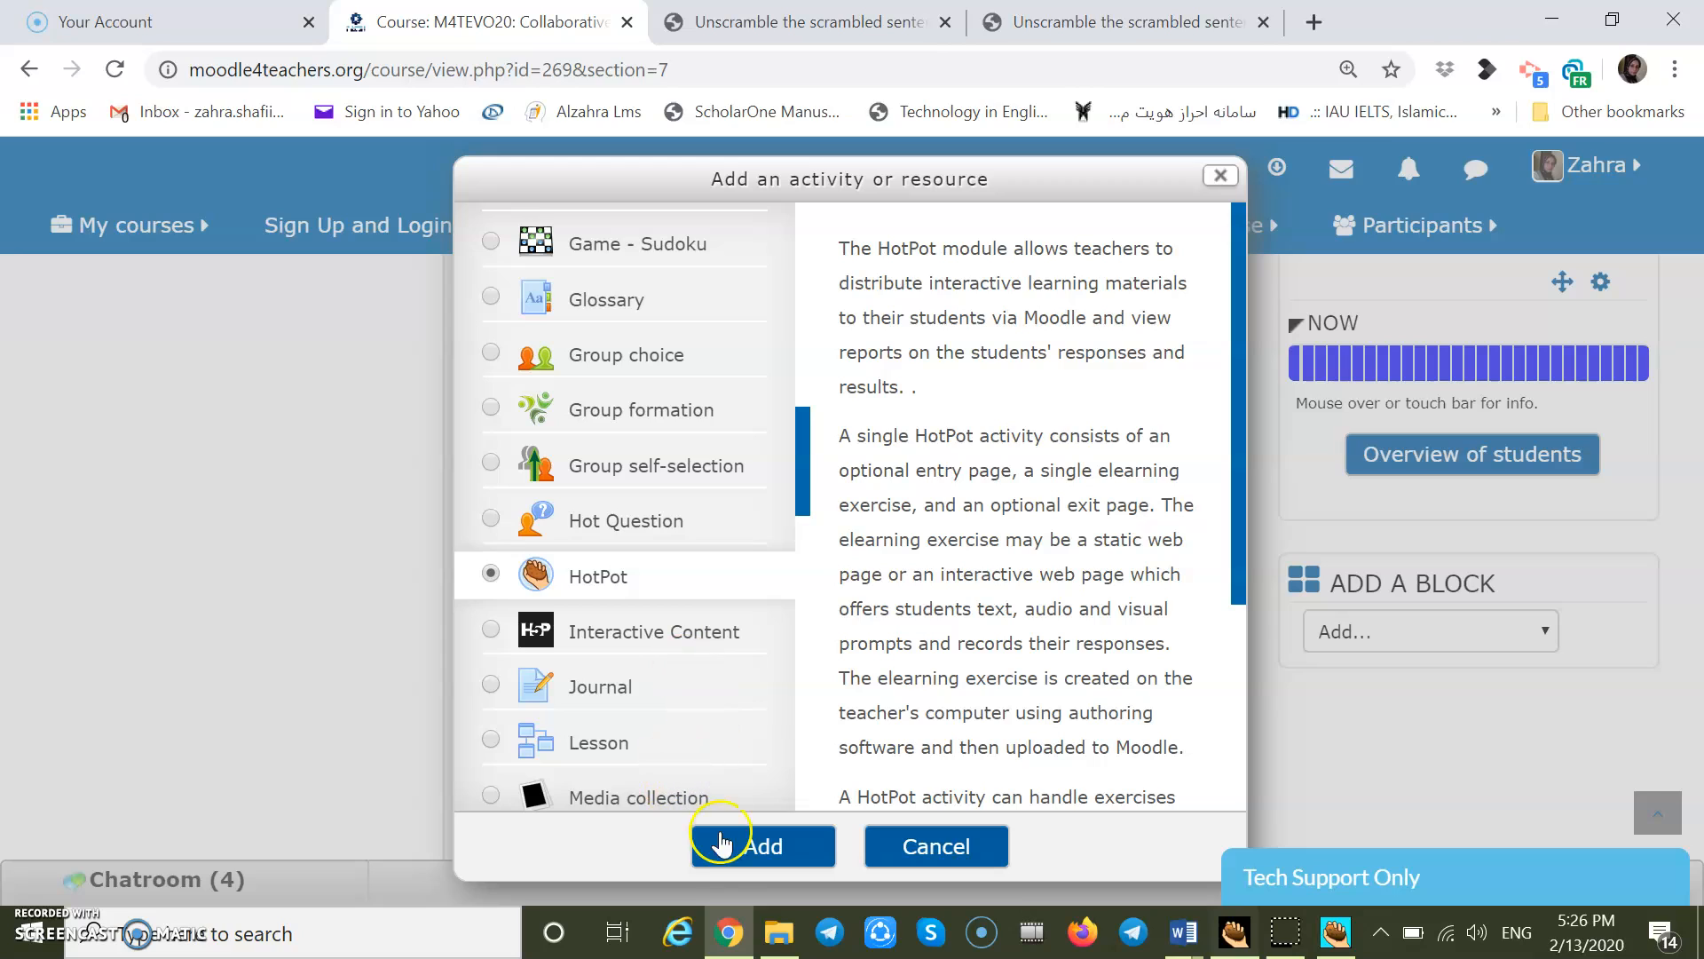
left_click(735, 848)
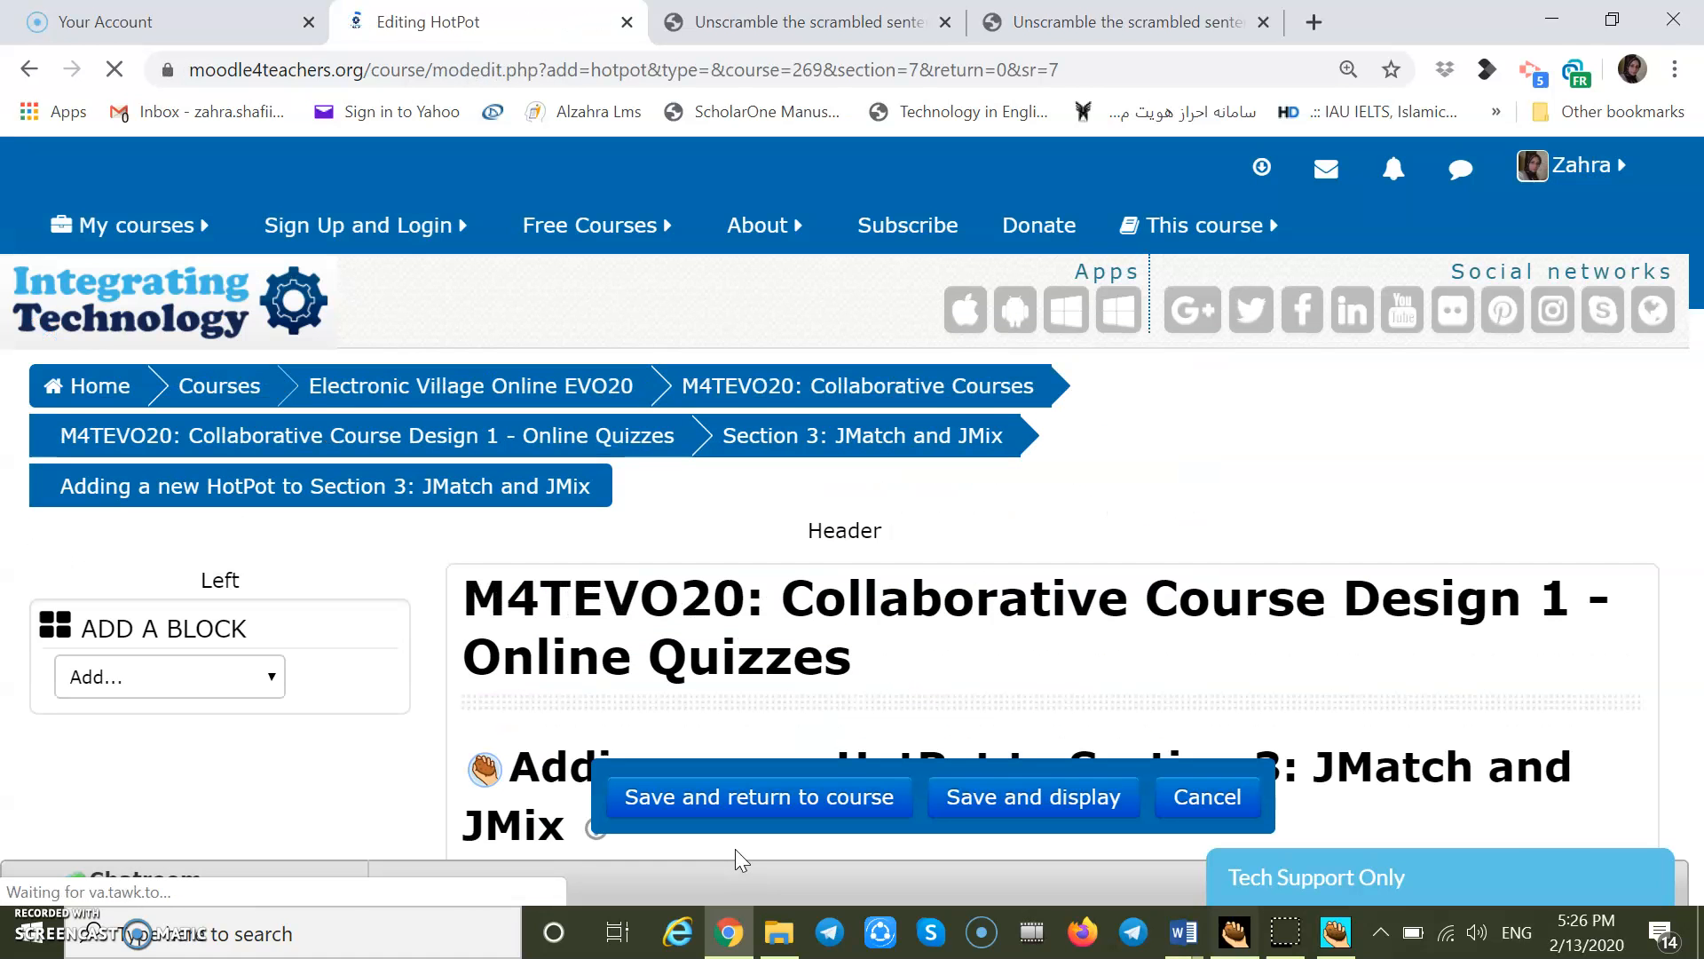
scroll(735, 848, "down", 3)
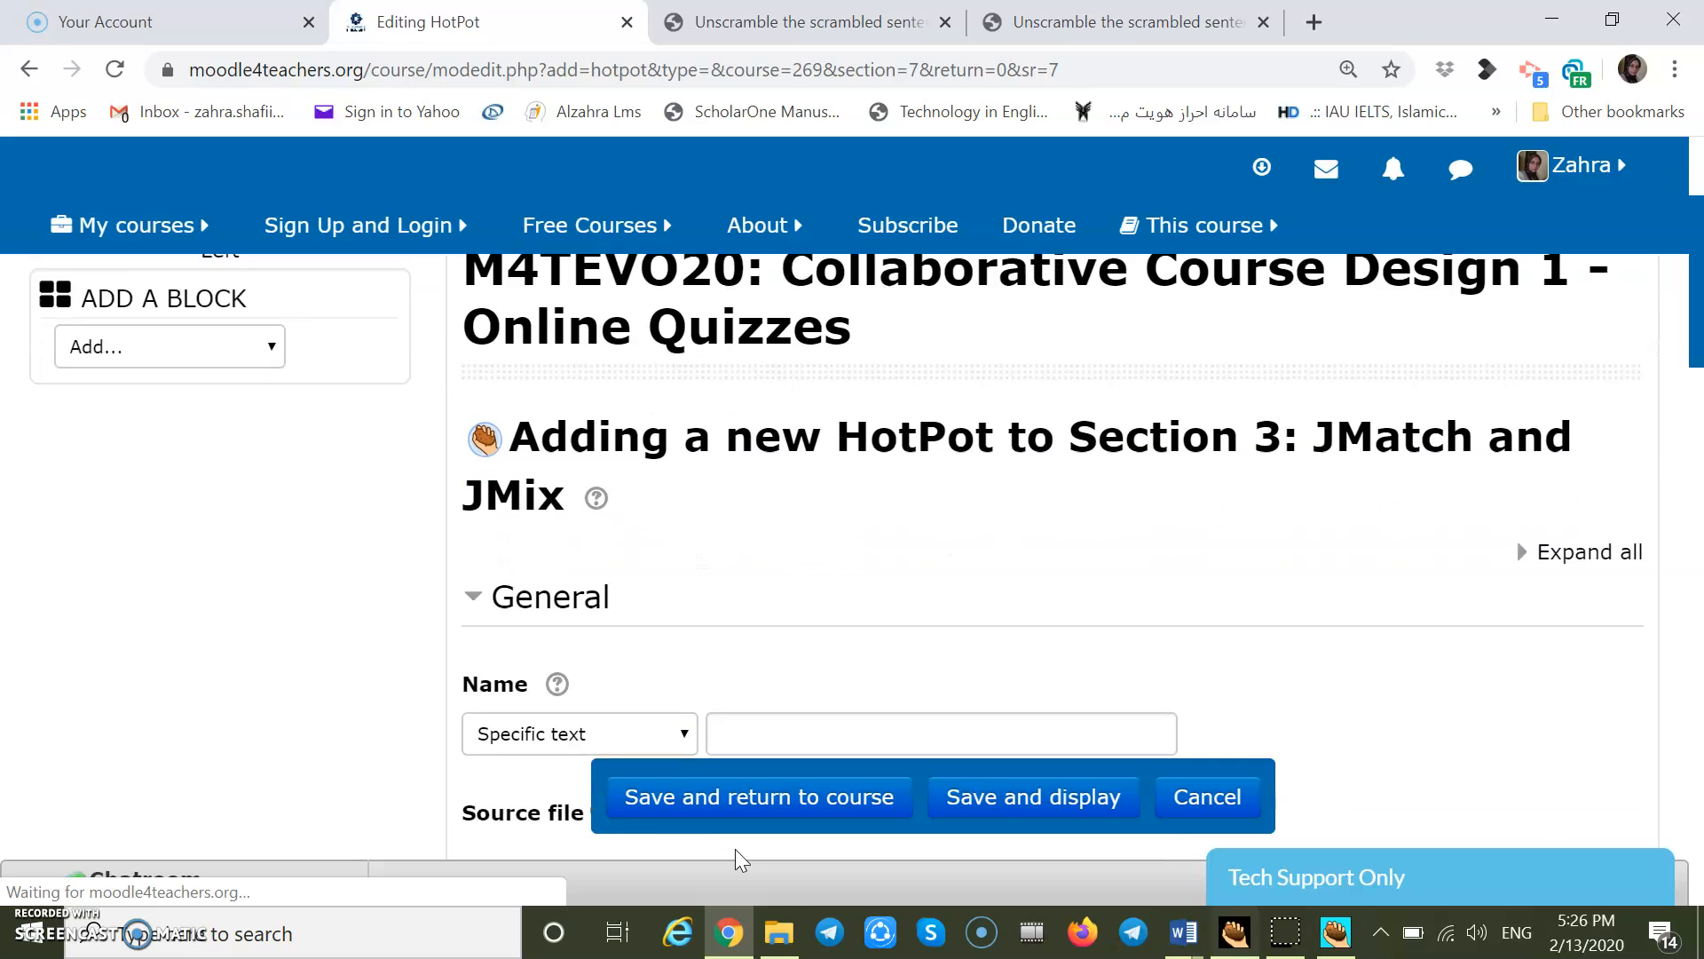
left_click(771, 518)
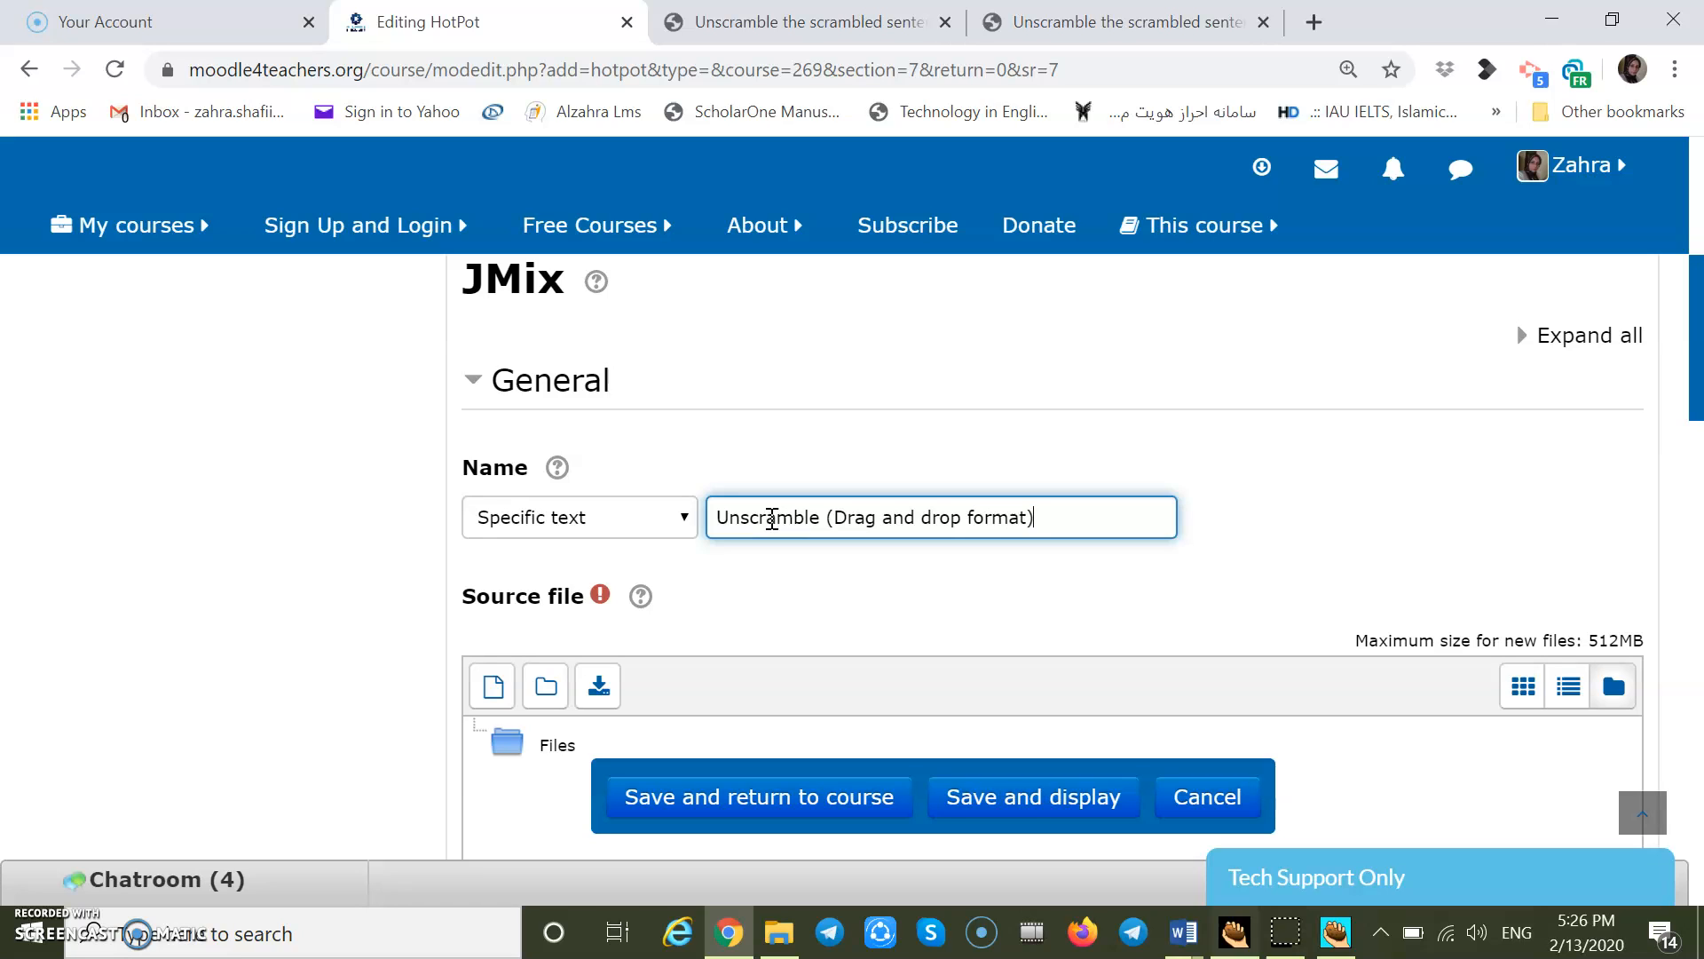
Step: Upload Unscrambleddropdown.htm as the HotPot activity's source file and save it, returning to the course
left_click(492, 691)
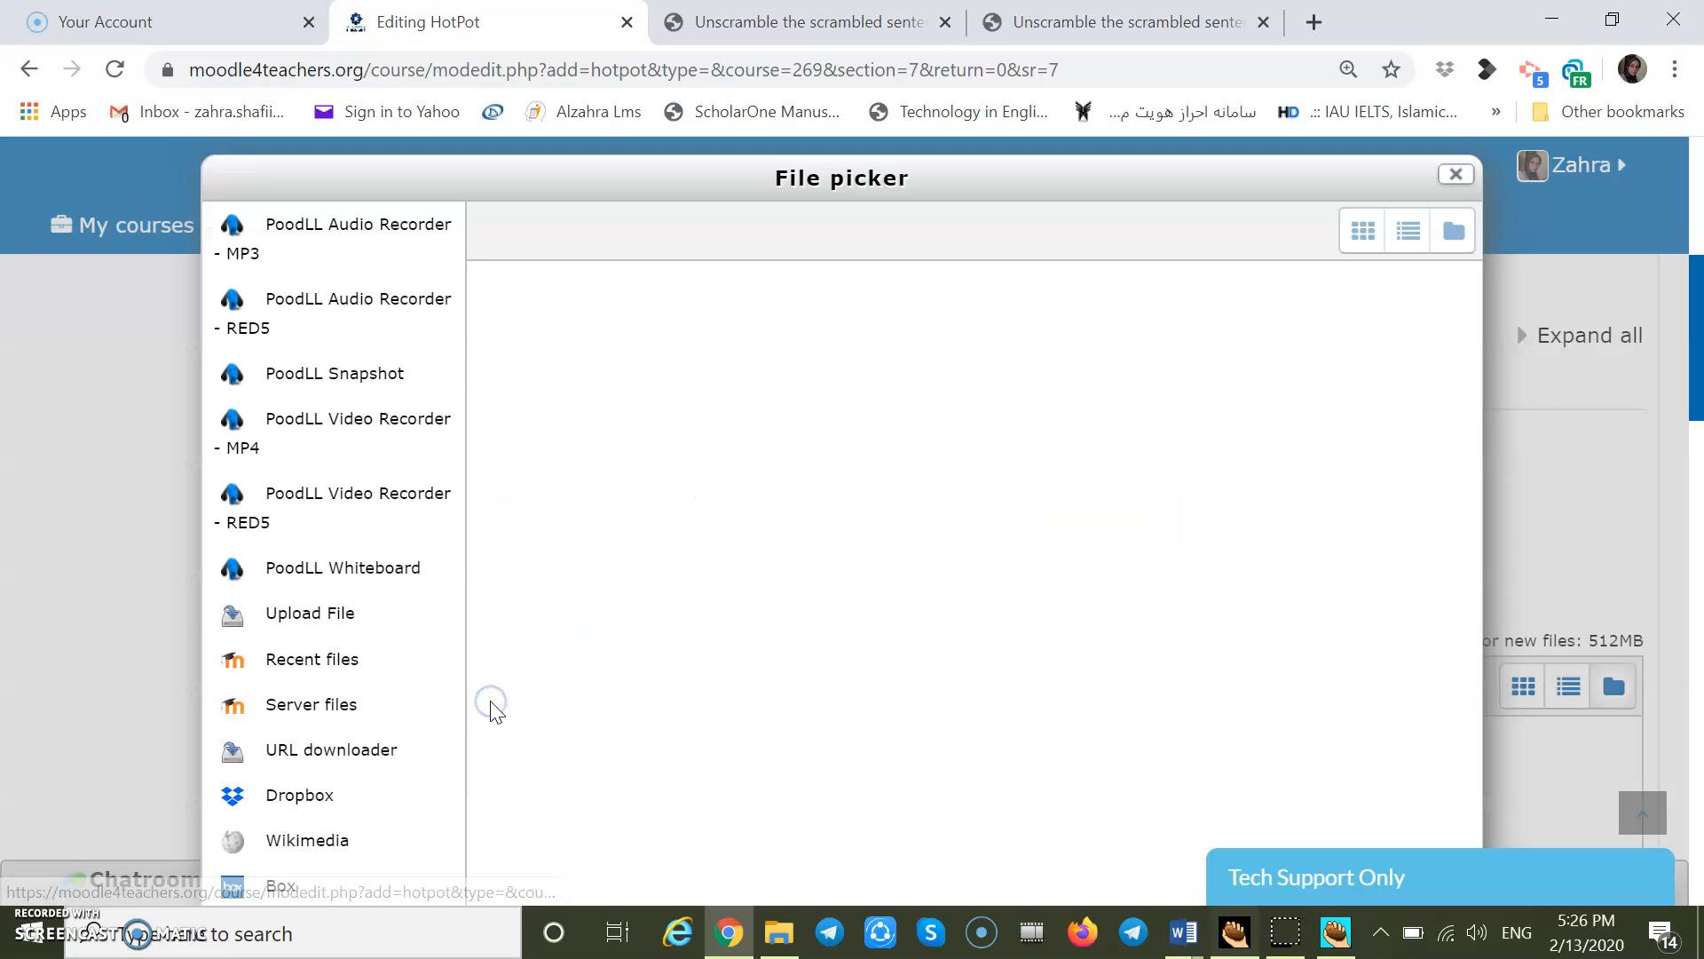
left_click(917, 368)
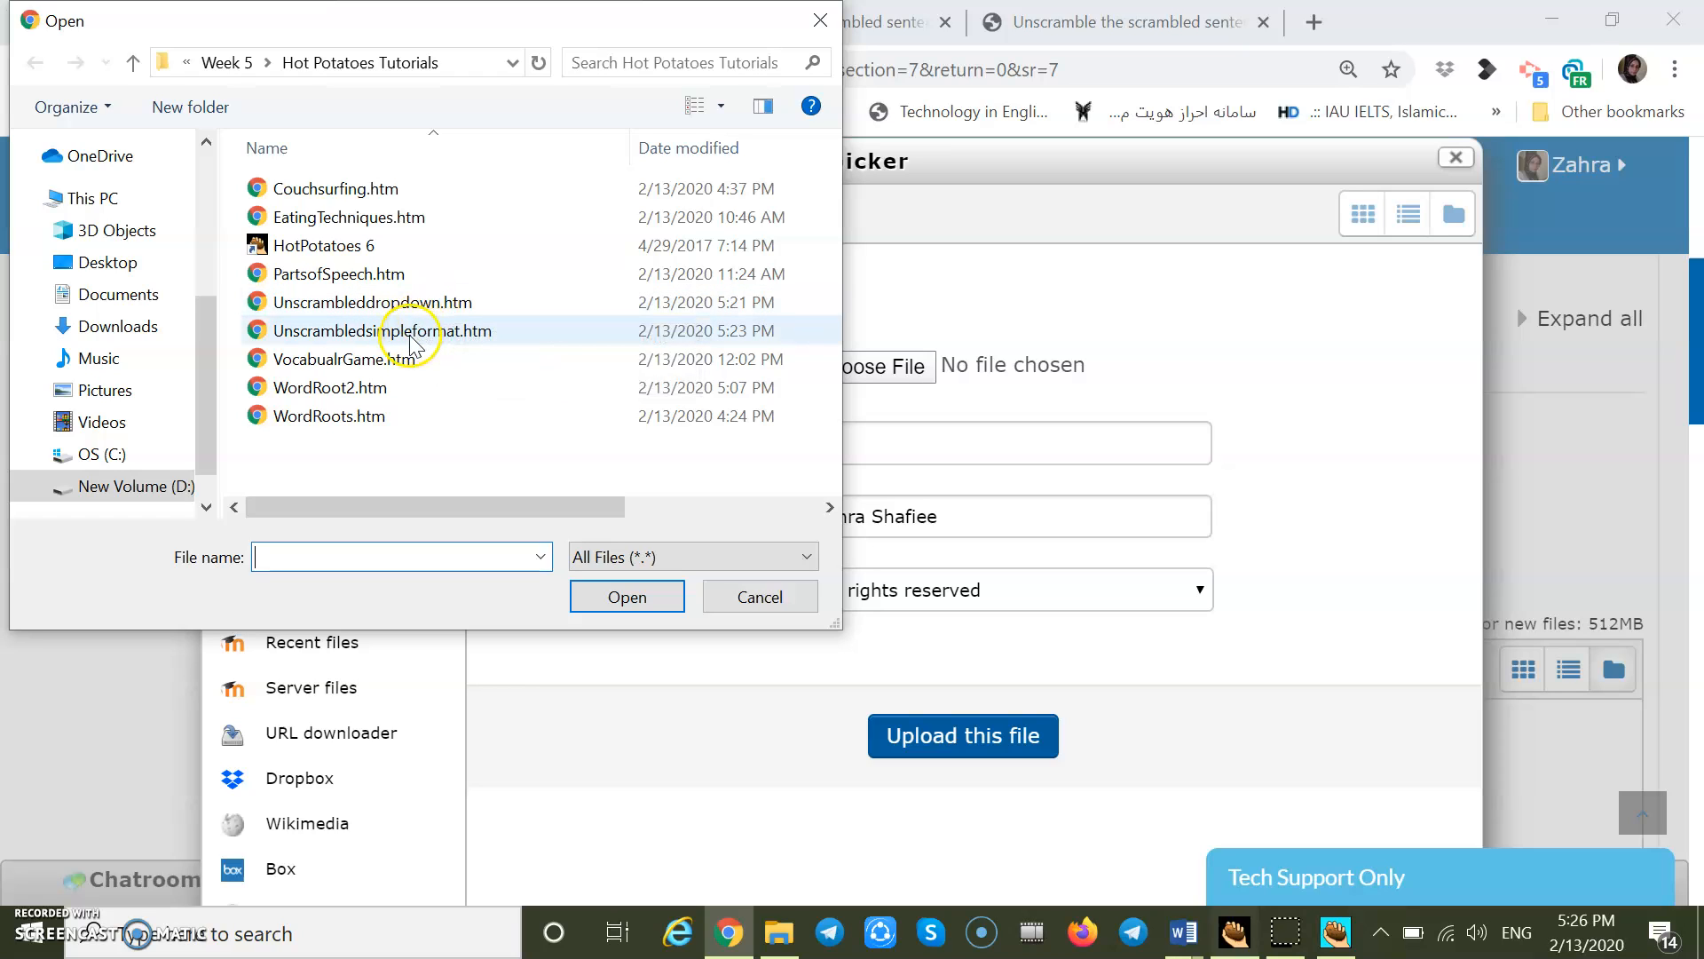
left_click(417, 302)
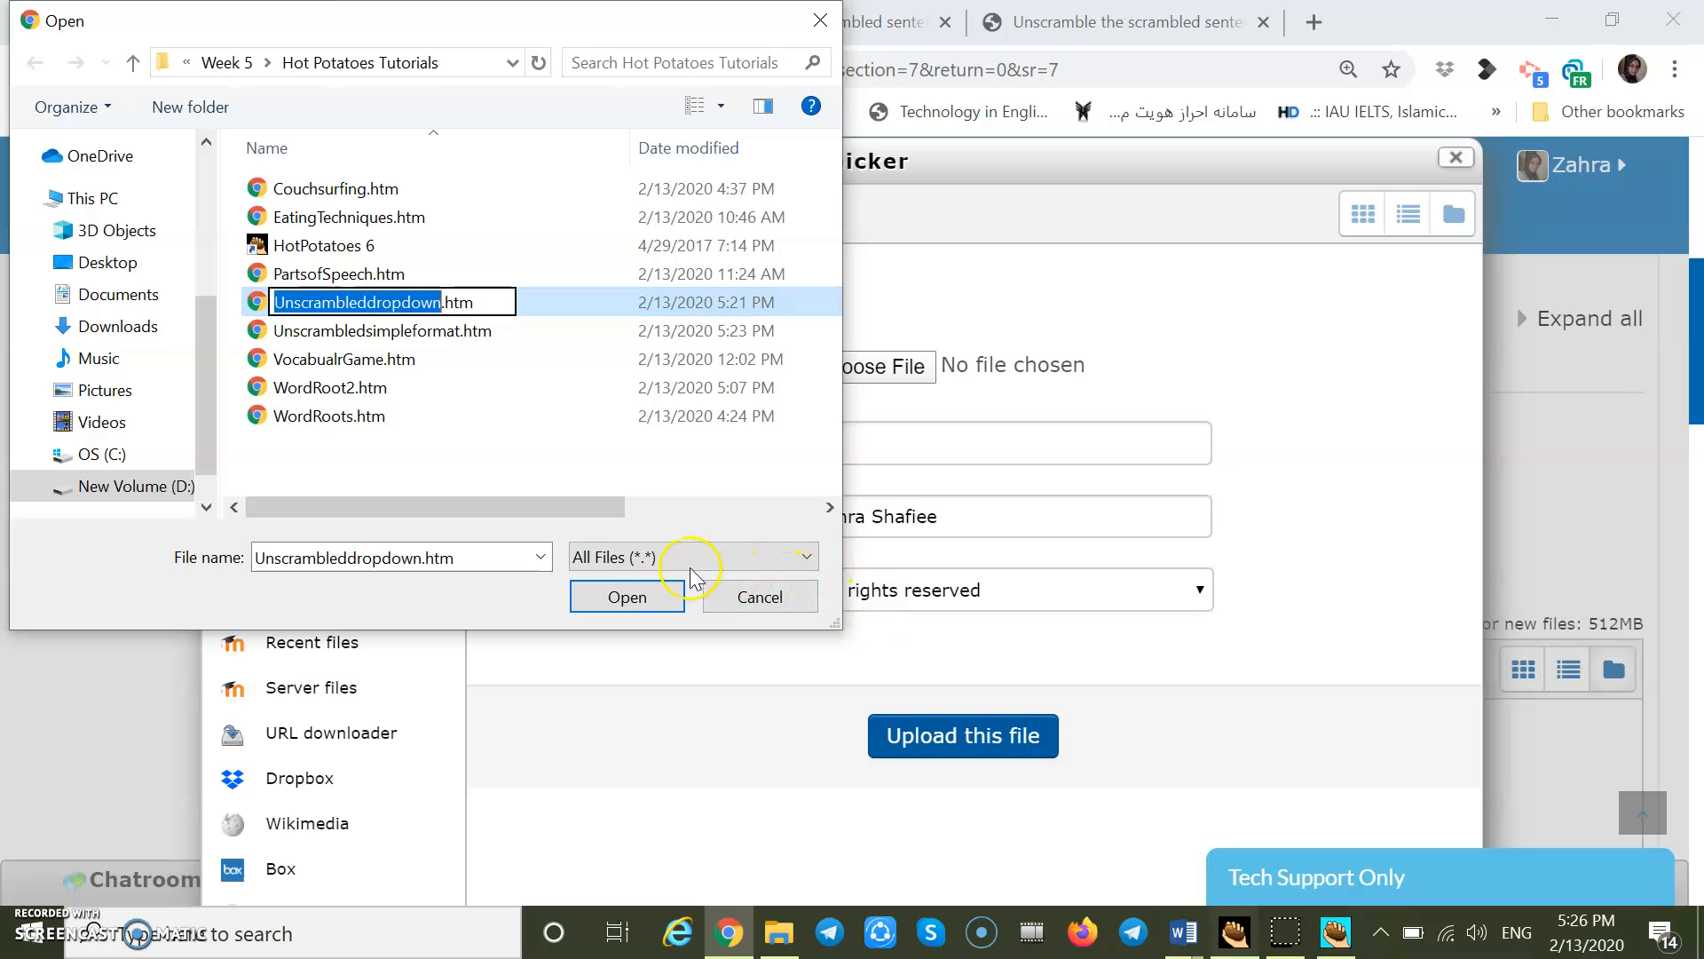
left_click(661, 596)
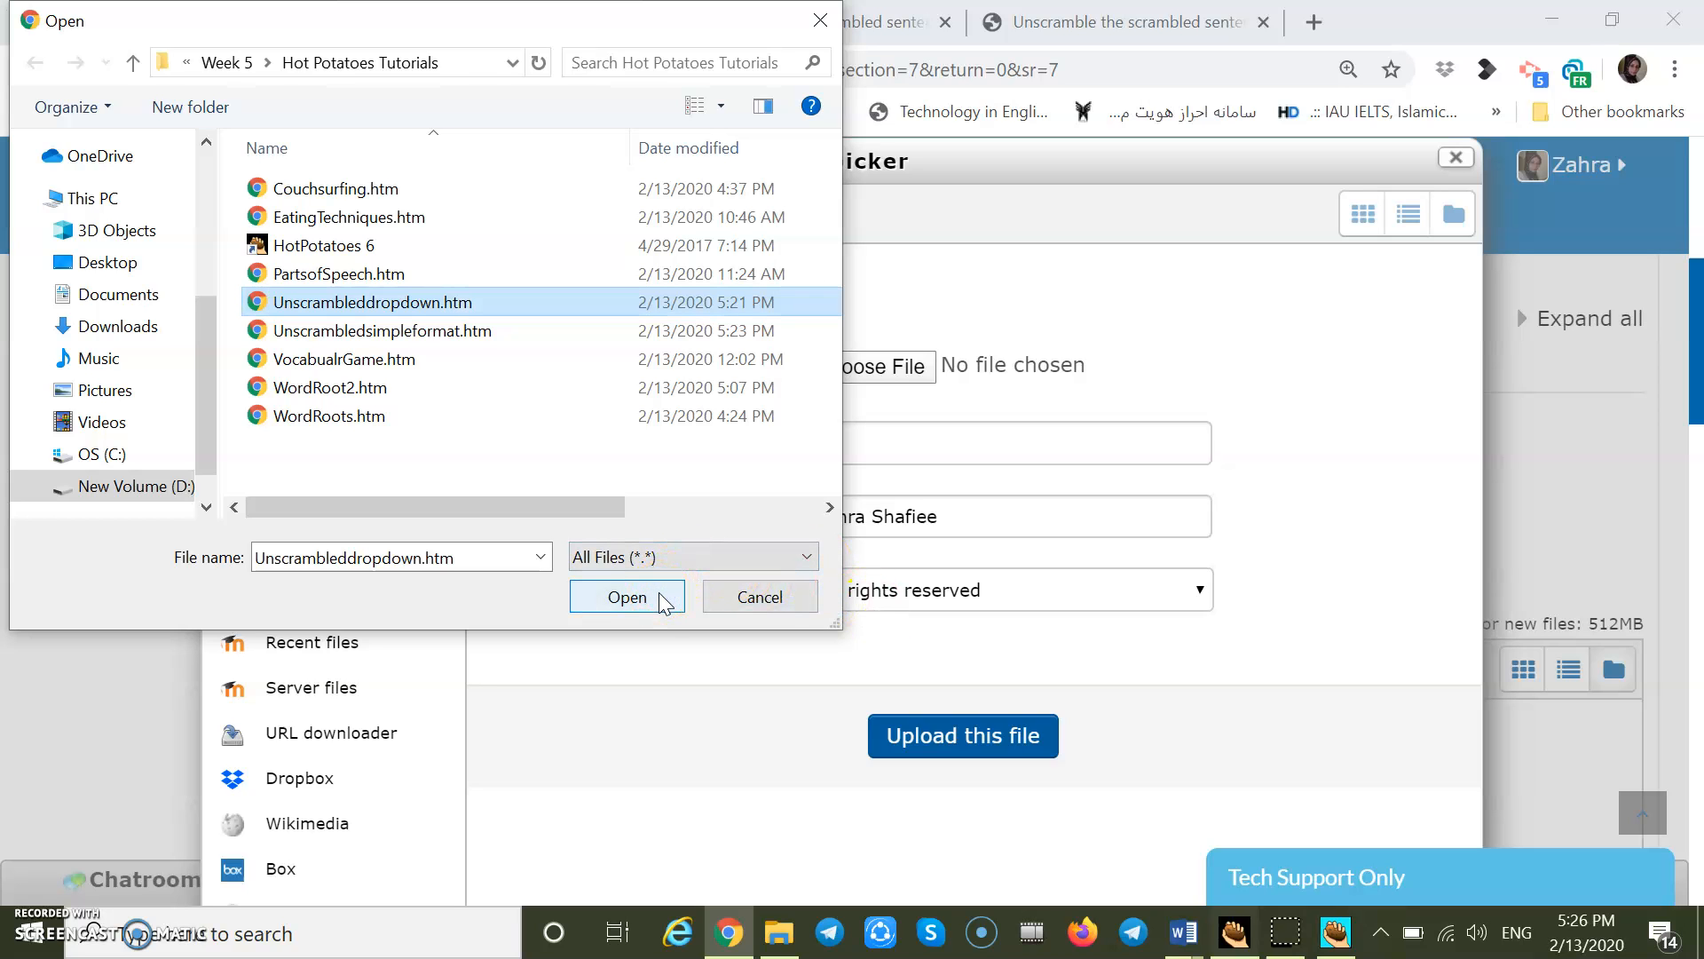
left_click(971, 743)
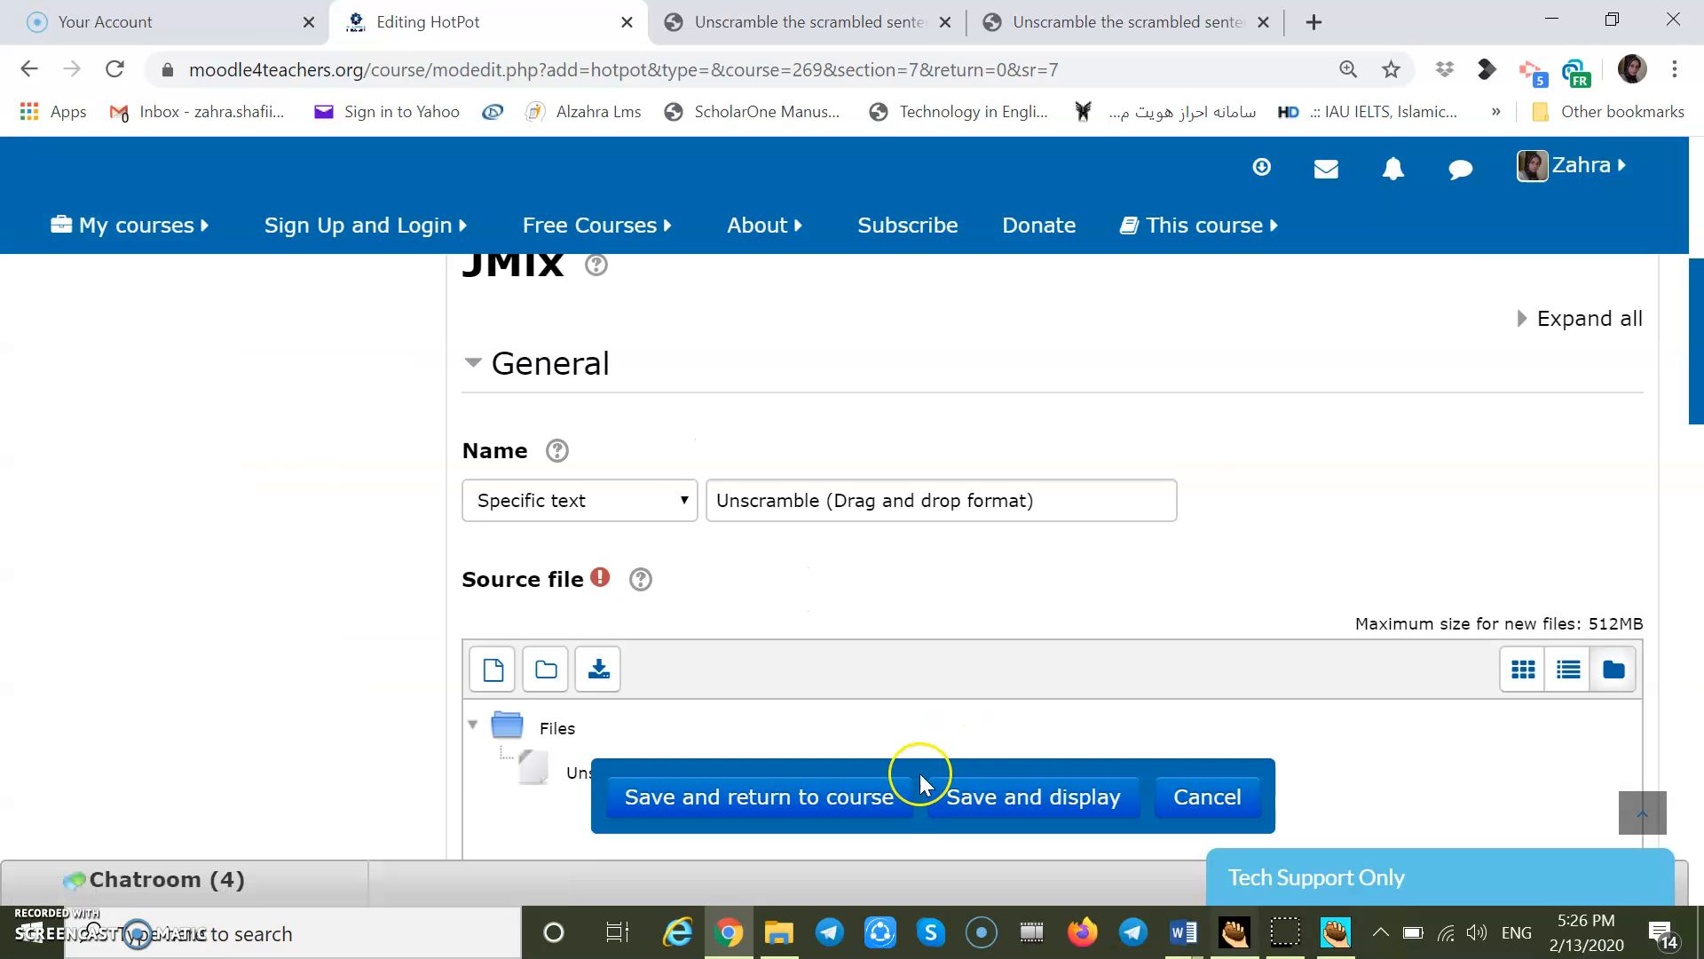
left_click(888, 802)
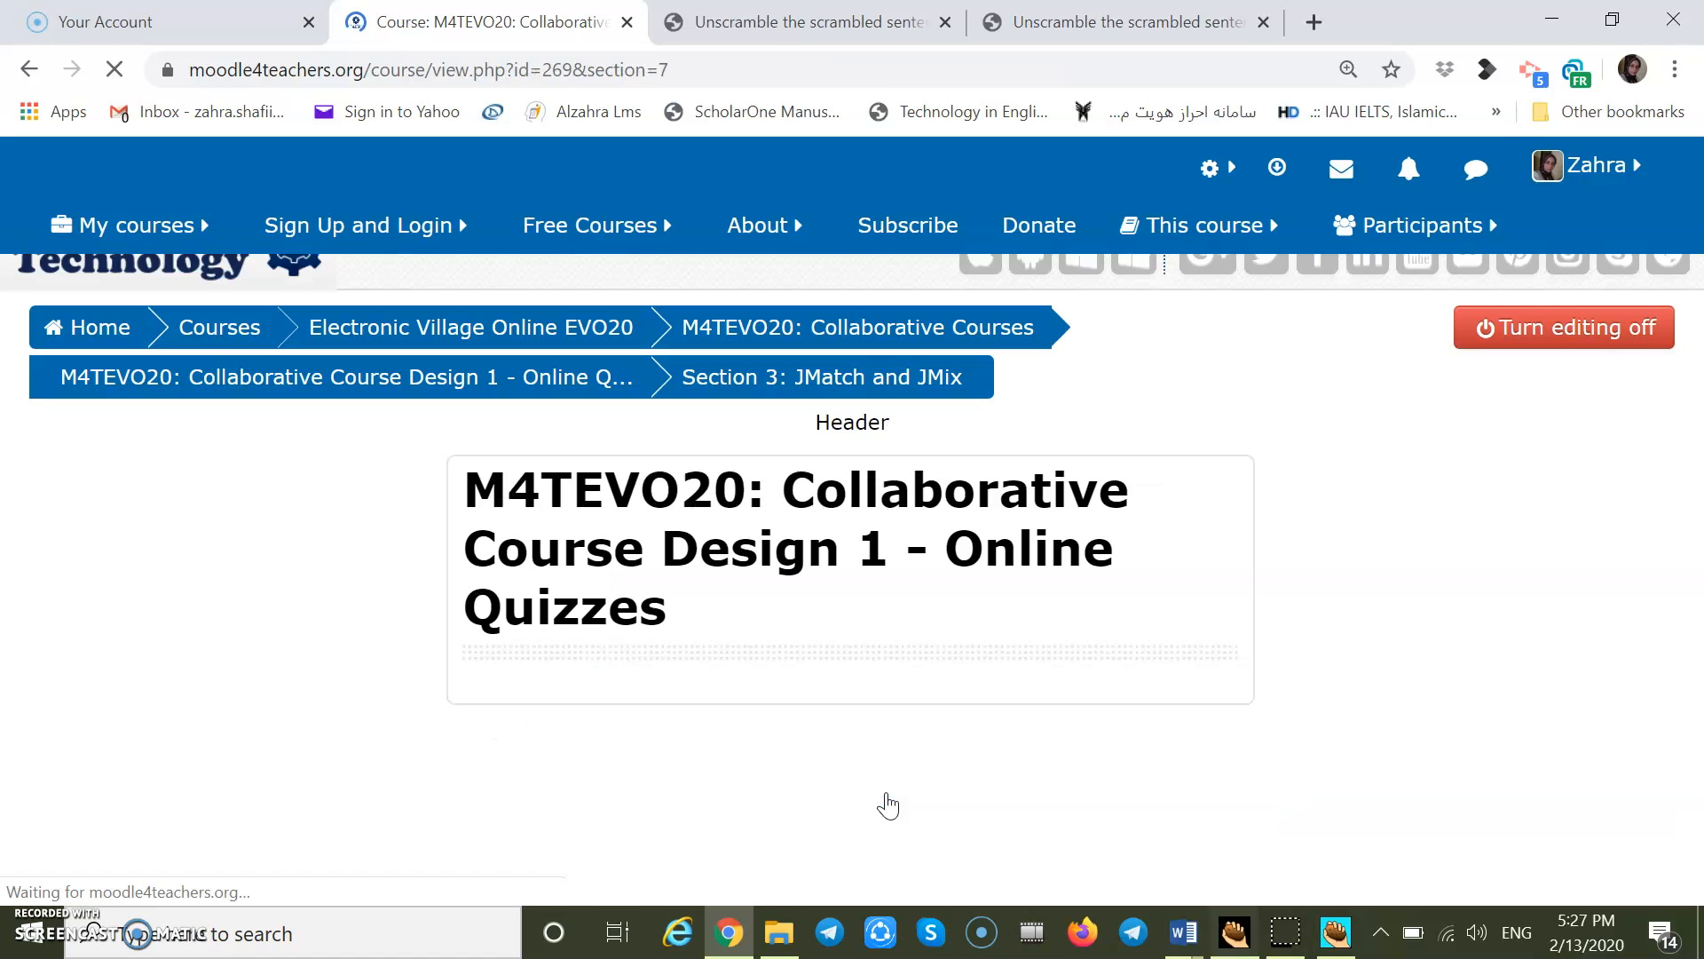
Step: Move the "Unscramble (Drag and drop format)" activity up the section's list to the position of "Your Practice on JMatch and JMix"
scroll(887, 801, "down", 10)
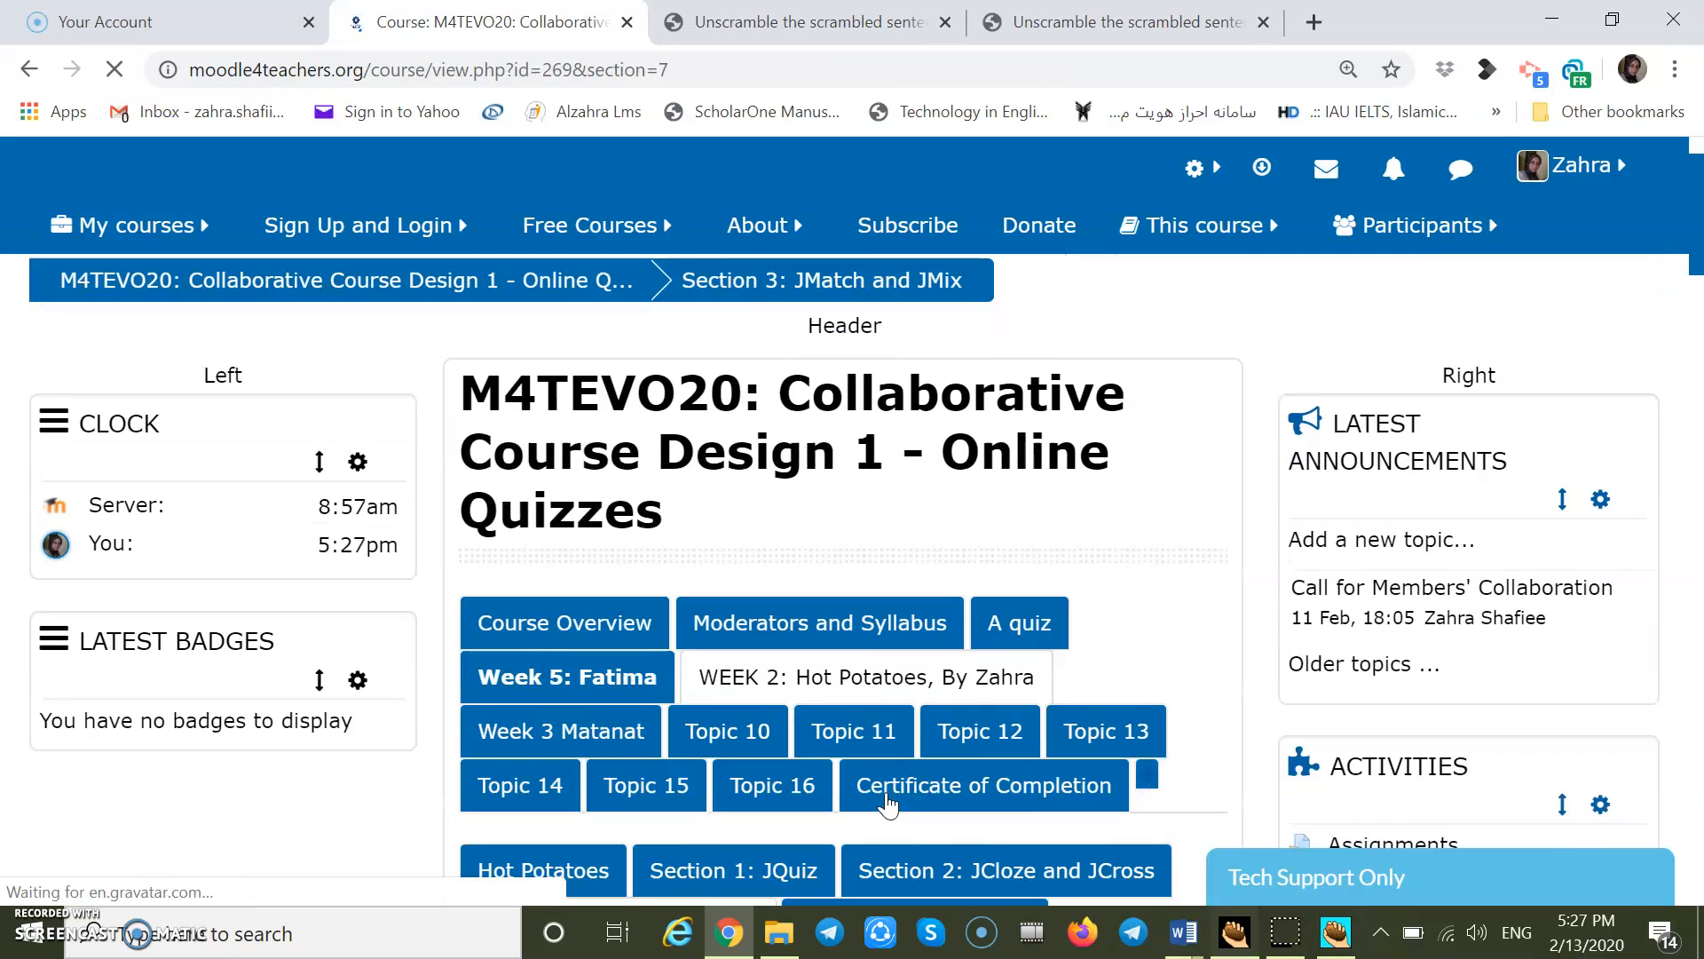
scroll(887, 806, "down", 7)
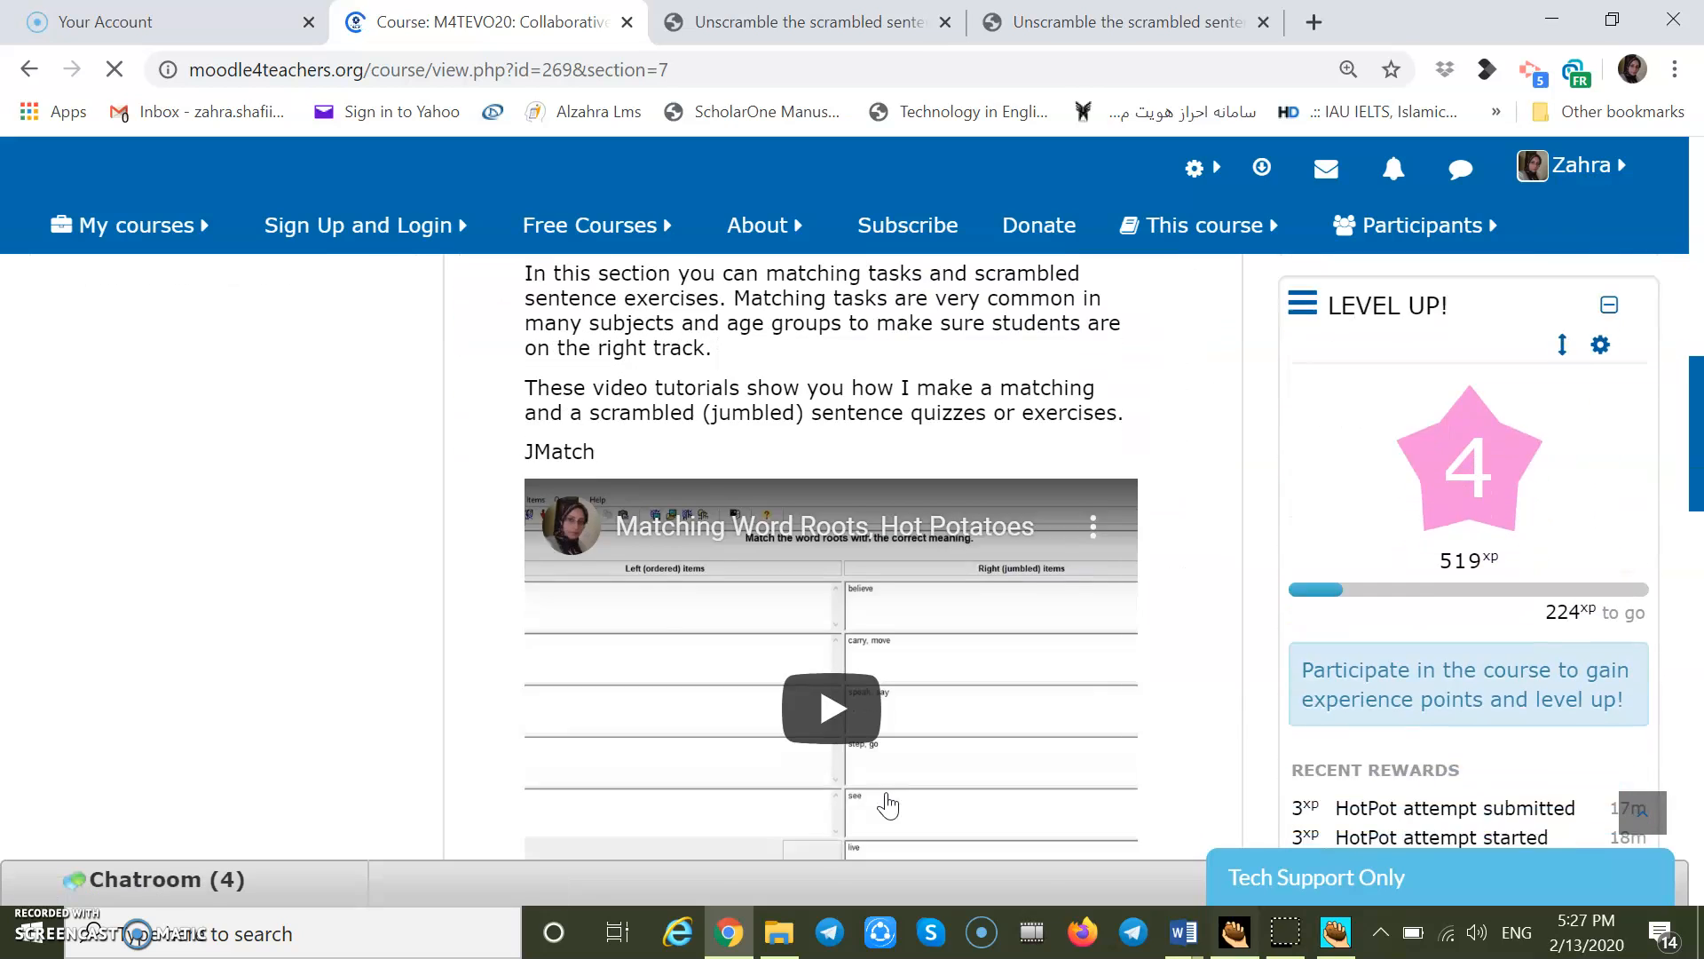
scroll(887, 806, "down", 3)
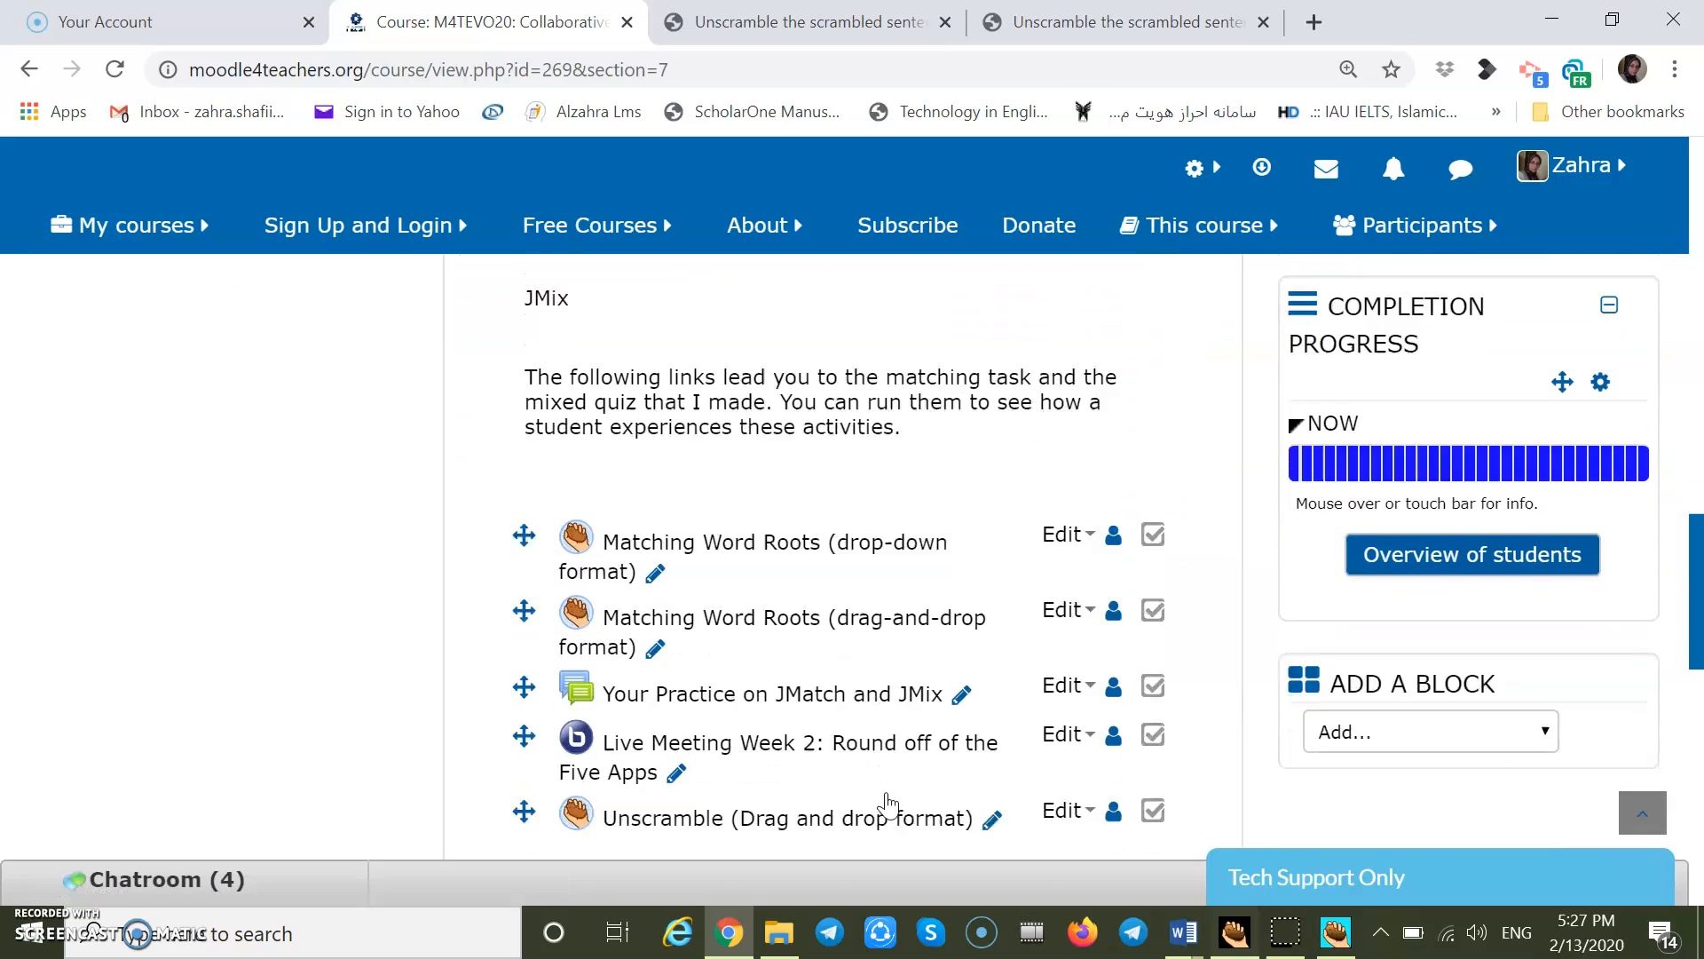
left_click(528, 708)
left_click_drag(529, 707, 574, 583)
Step: Add another HotPot activity to the same section and name it "Unscramble (Simple format)"
left_click(1014, 779)
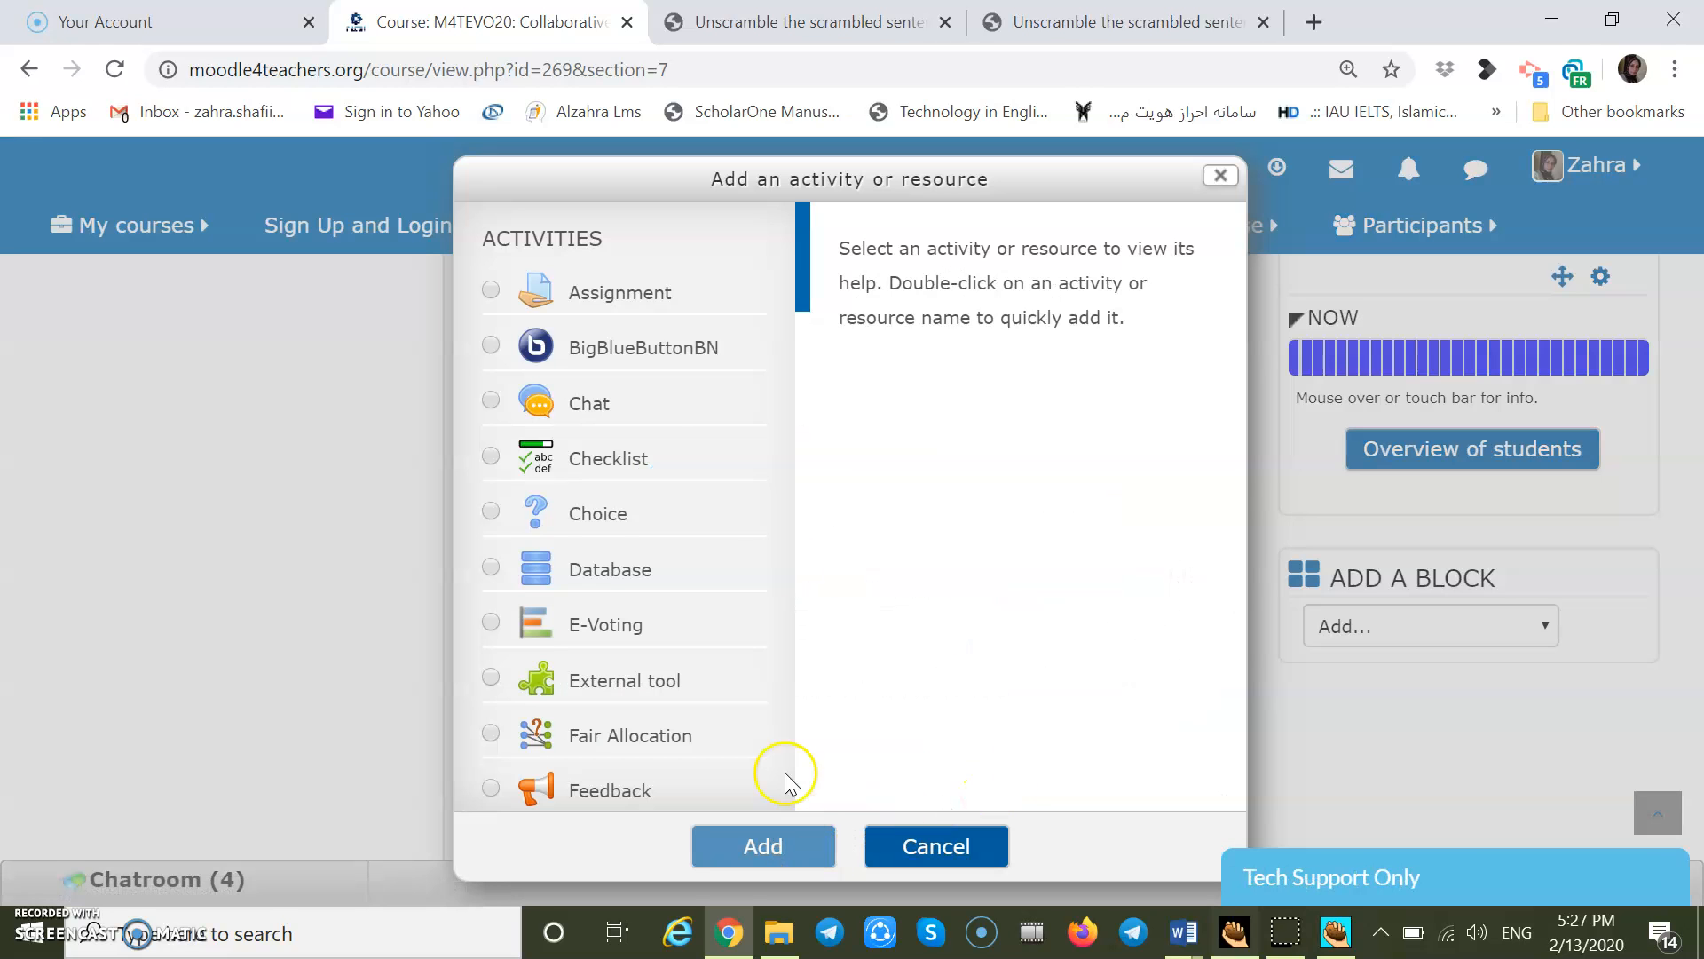
left_click(803, 423)
left_click(803, 579)
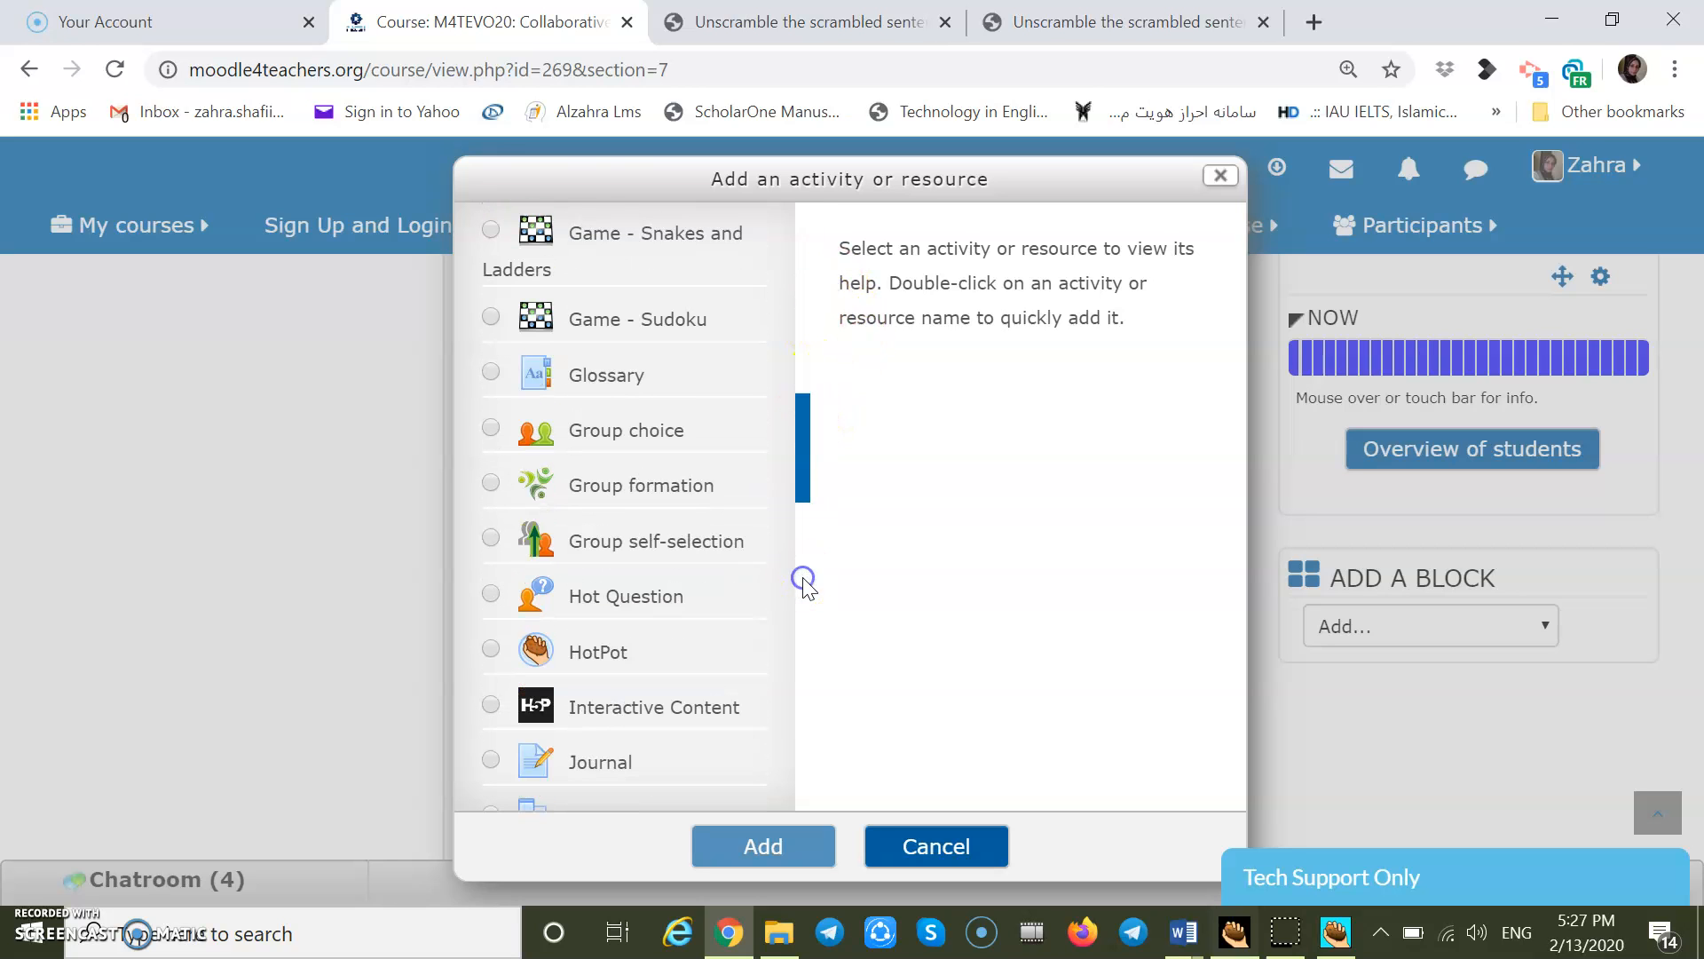
left_click(597, 657)
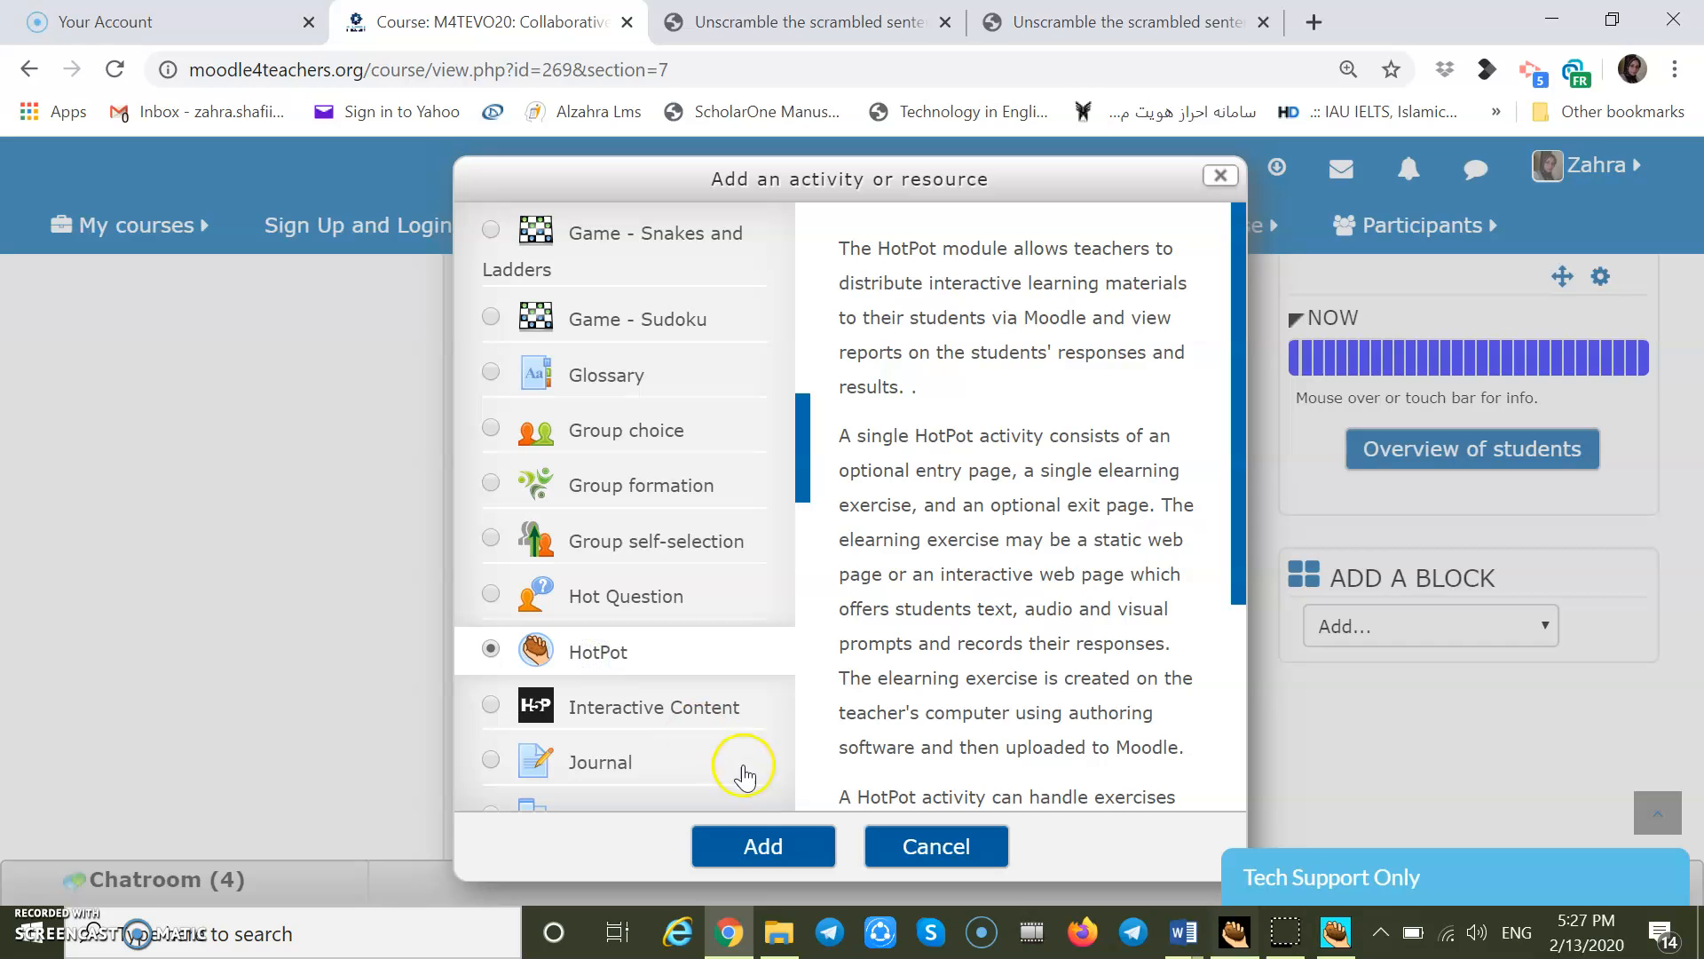
left_click(751, 847)
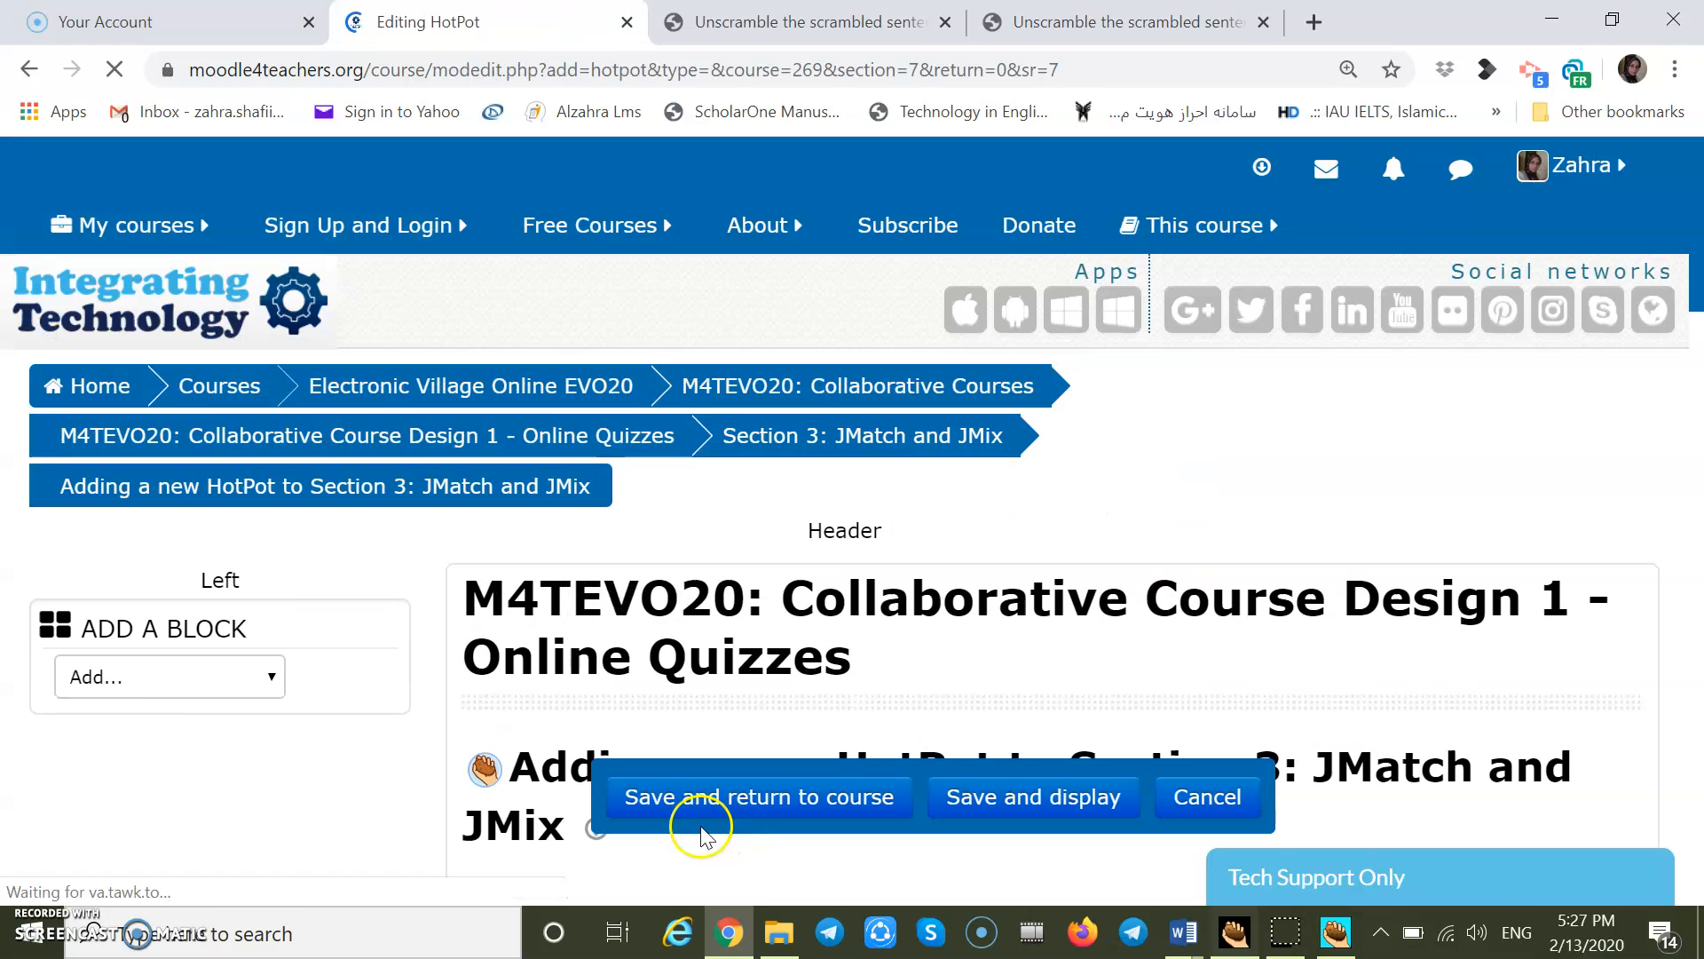
scroll(688, 822, "down", 2)
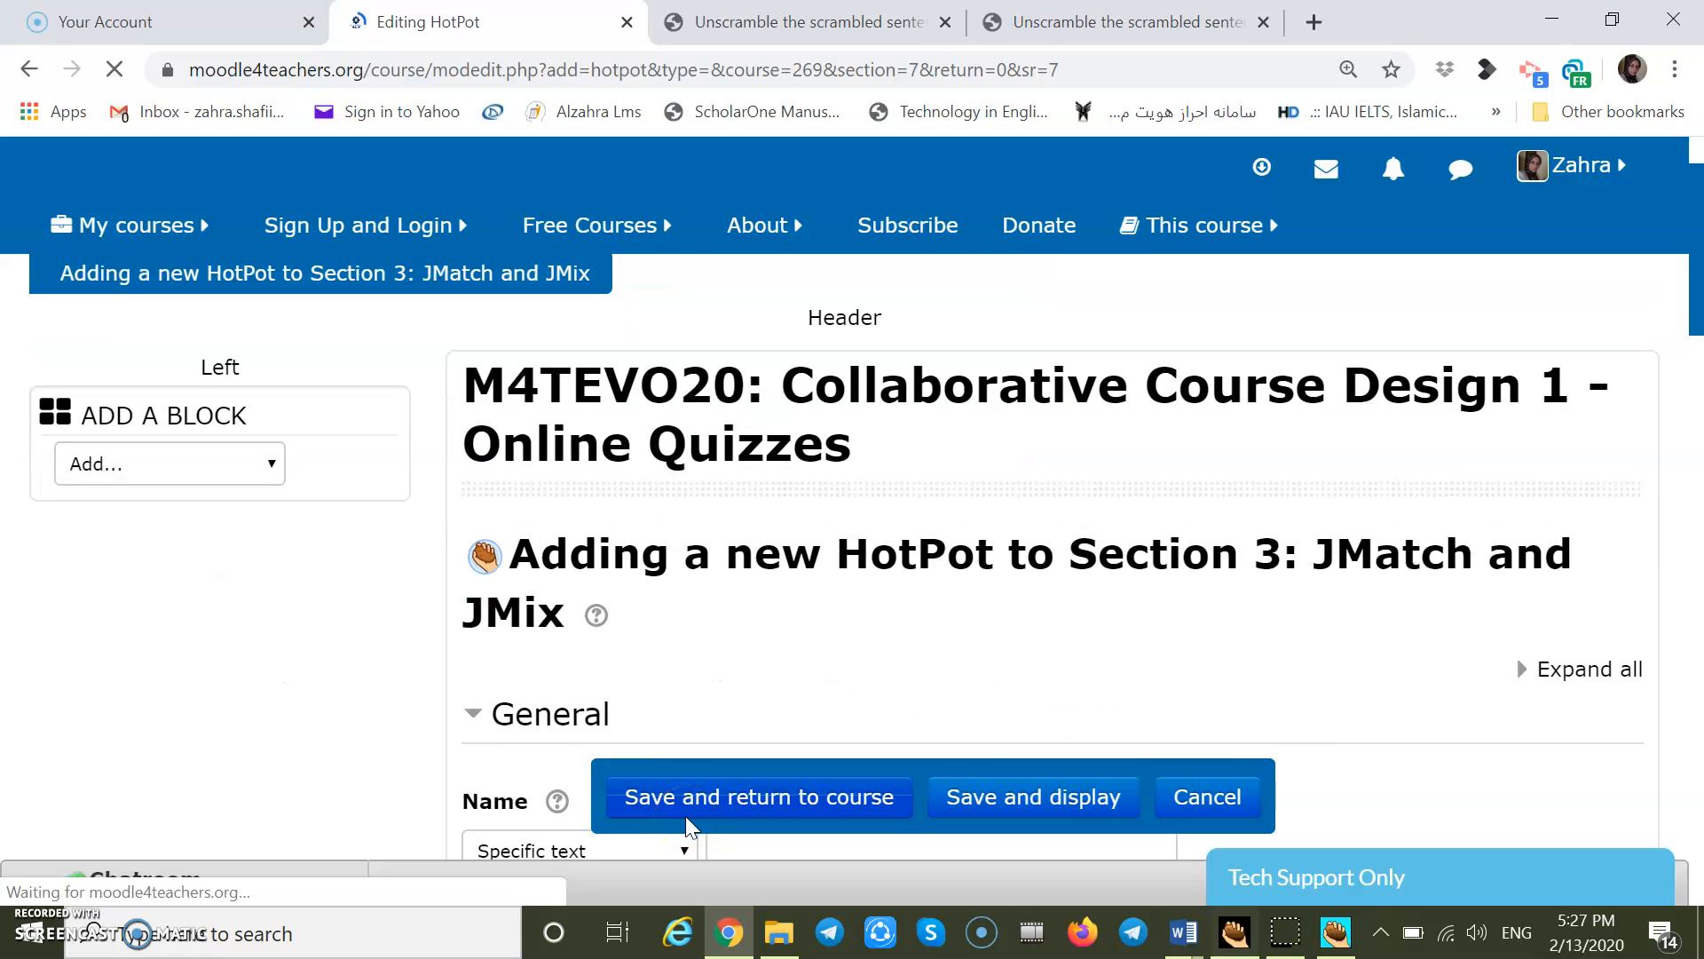
scroll(688, 821, "down", 4)
left_click(751, 469)
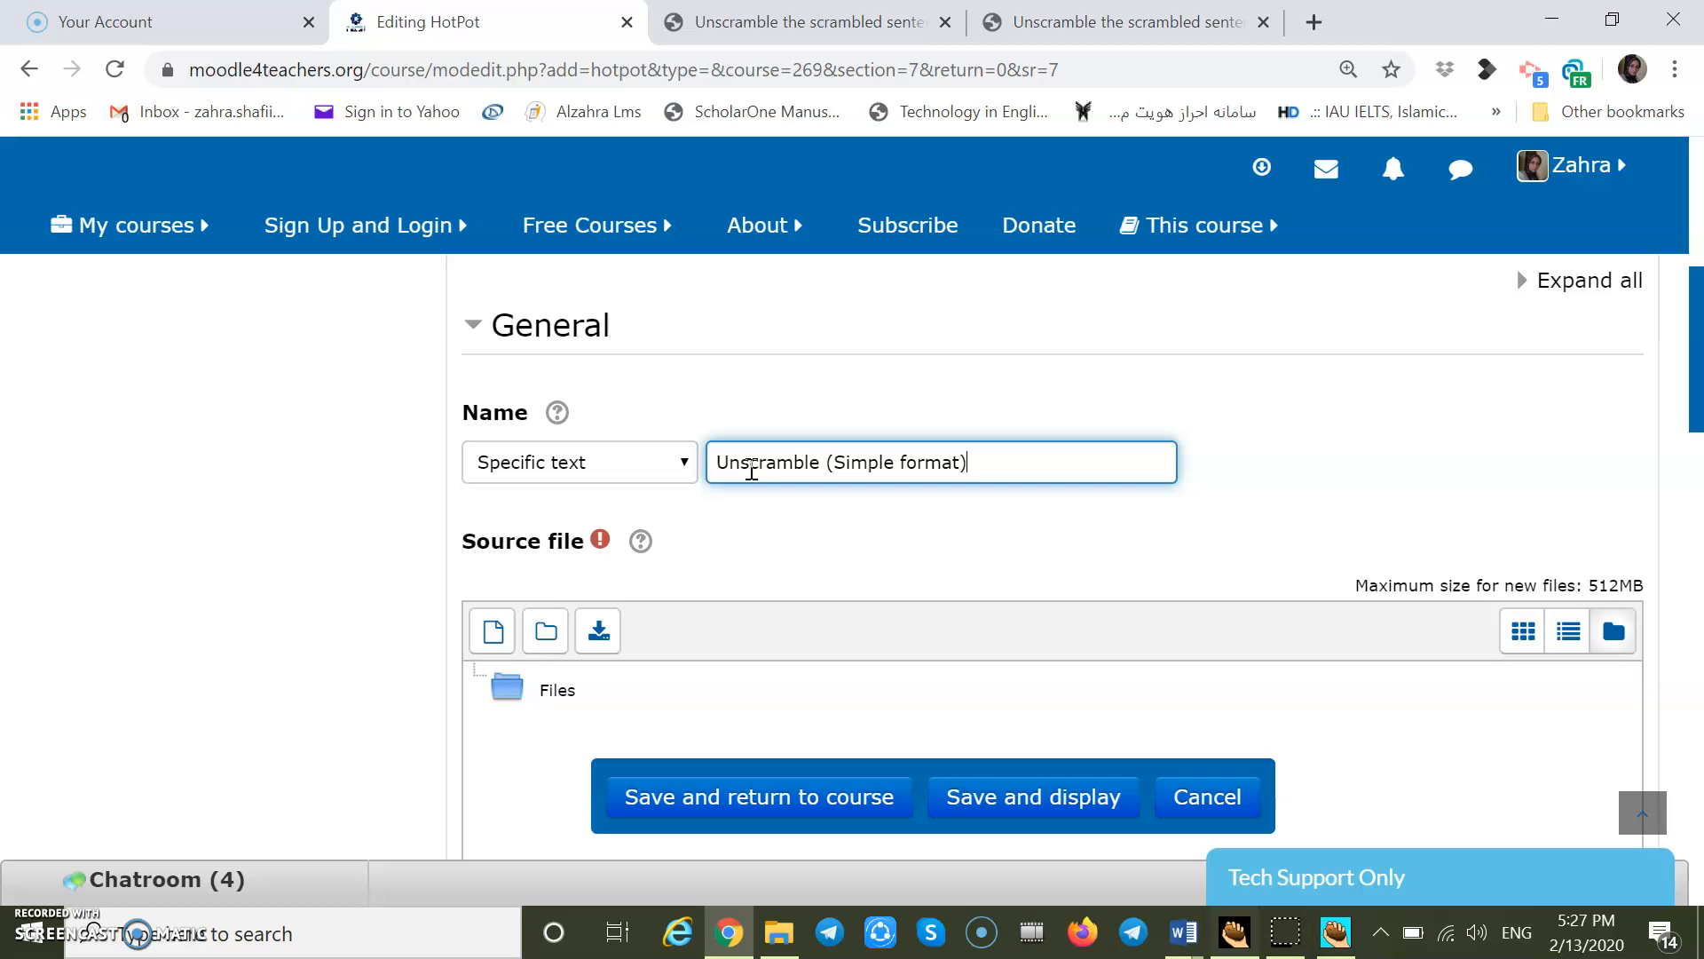
Step: Upload Unscrambledsimpleformat.htm as the source file of the simple-format HotPot activity and save it, returning to the course
left_click(491, 631)
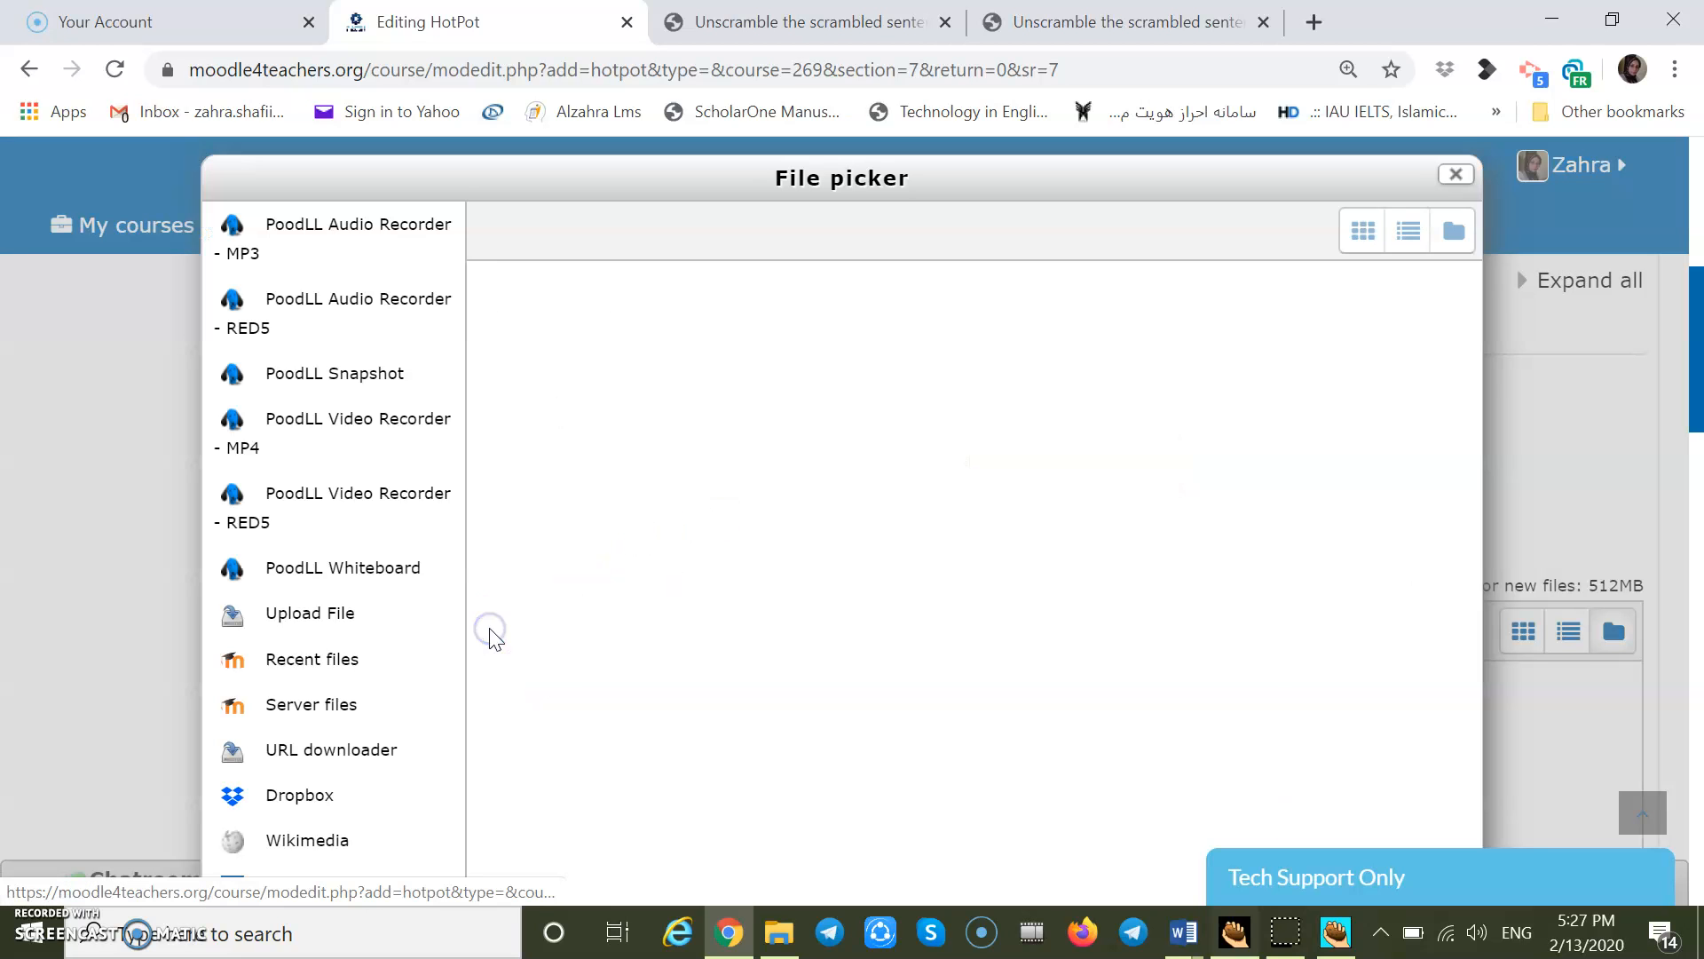
left_click(885, 377)
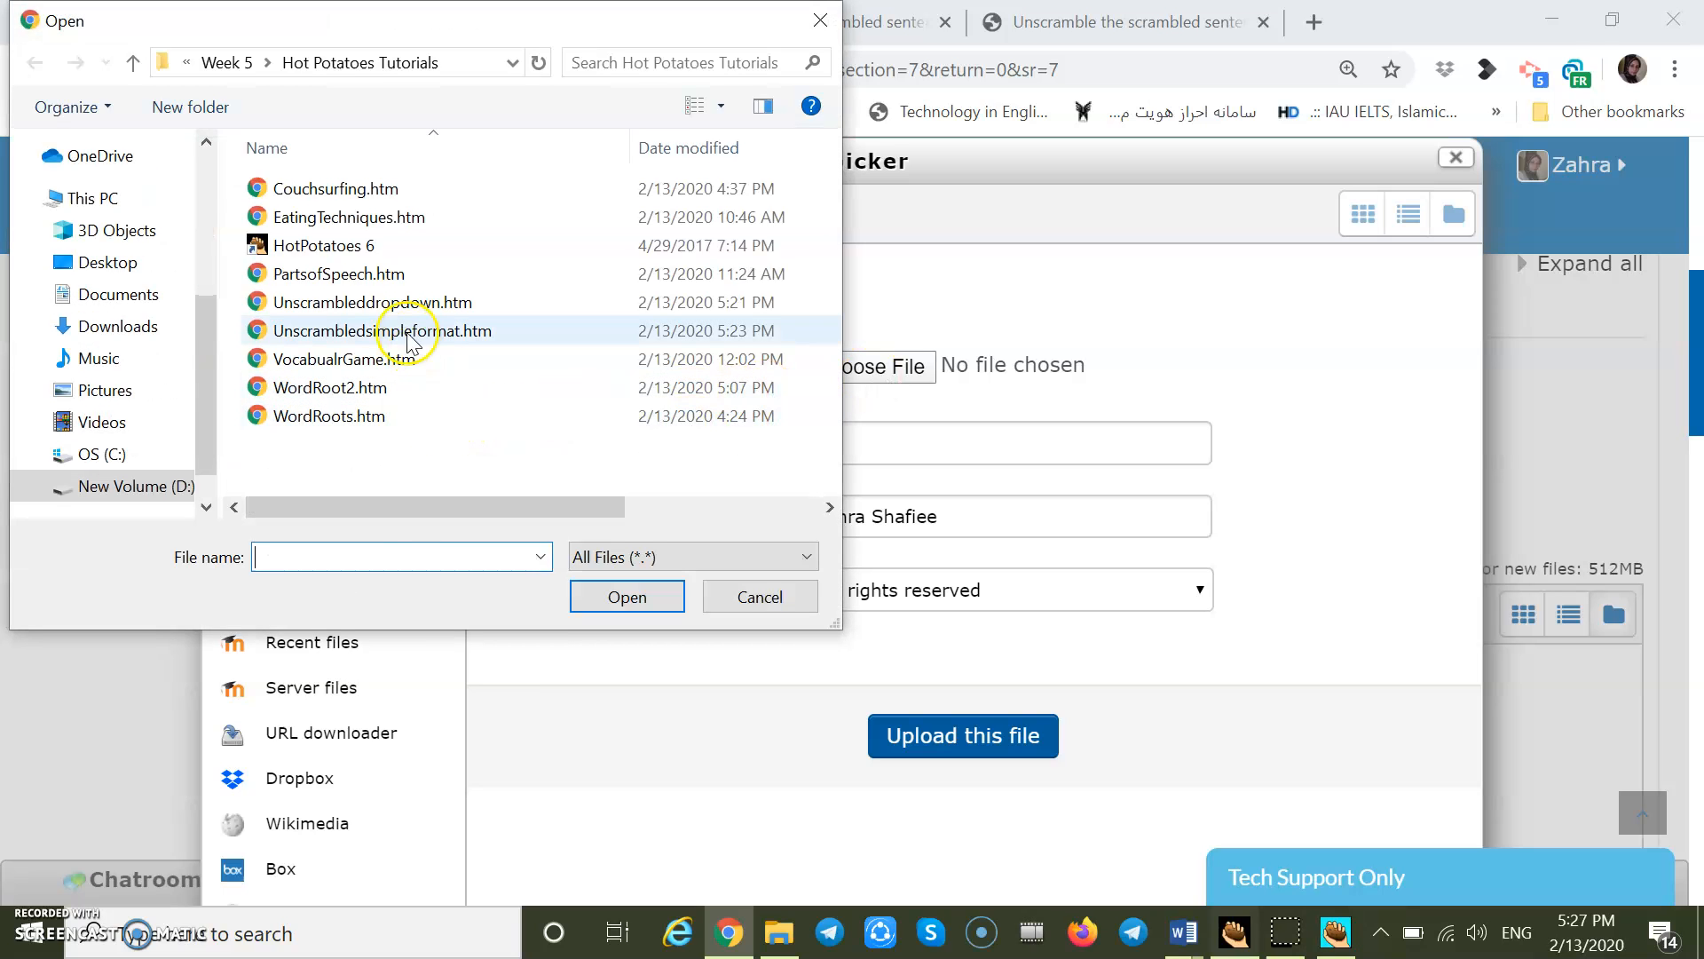
double_click(406, 336)
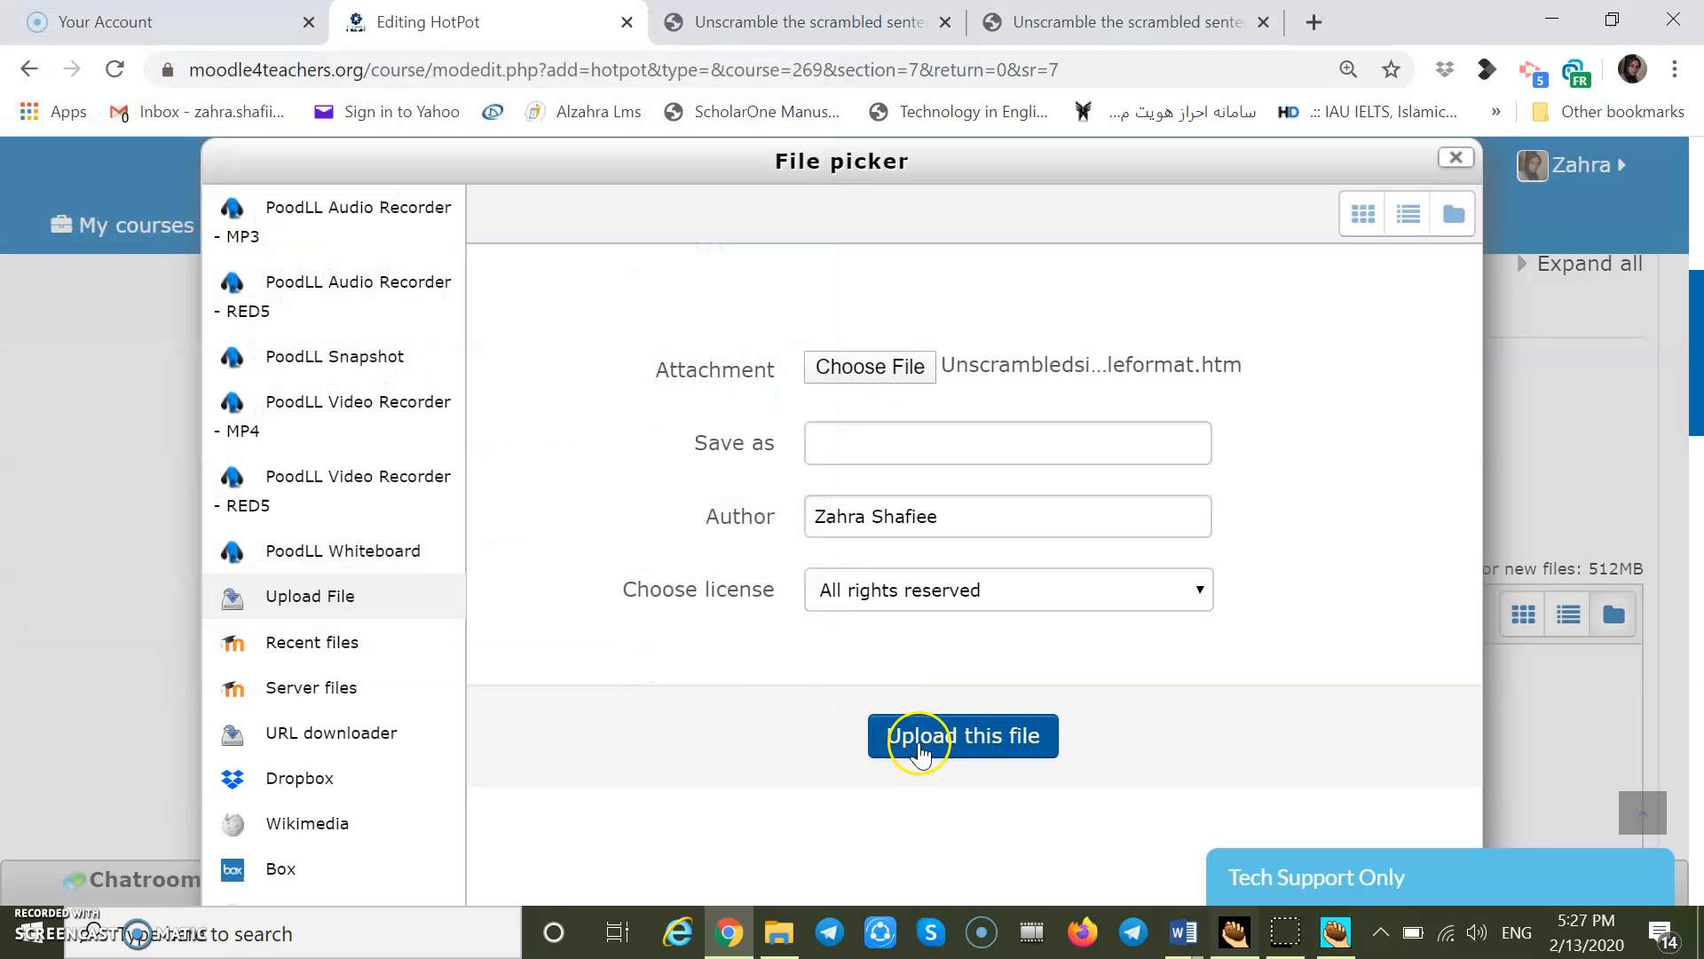
left_click(915, 743)
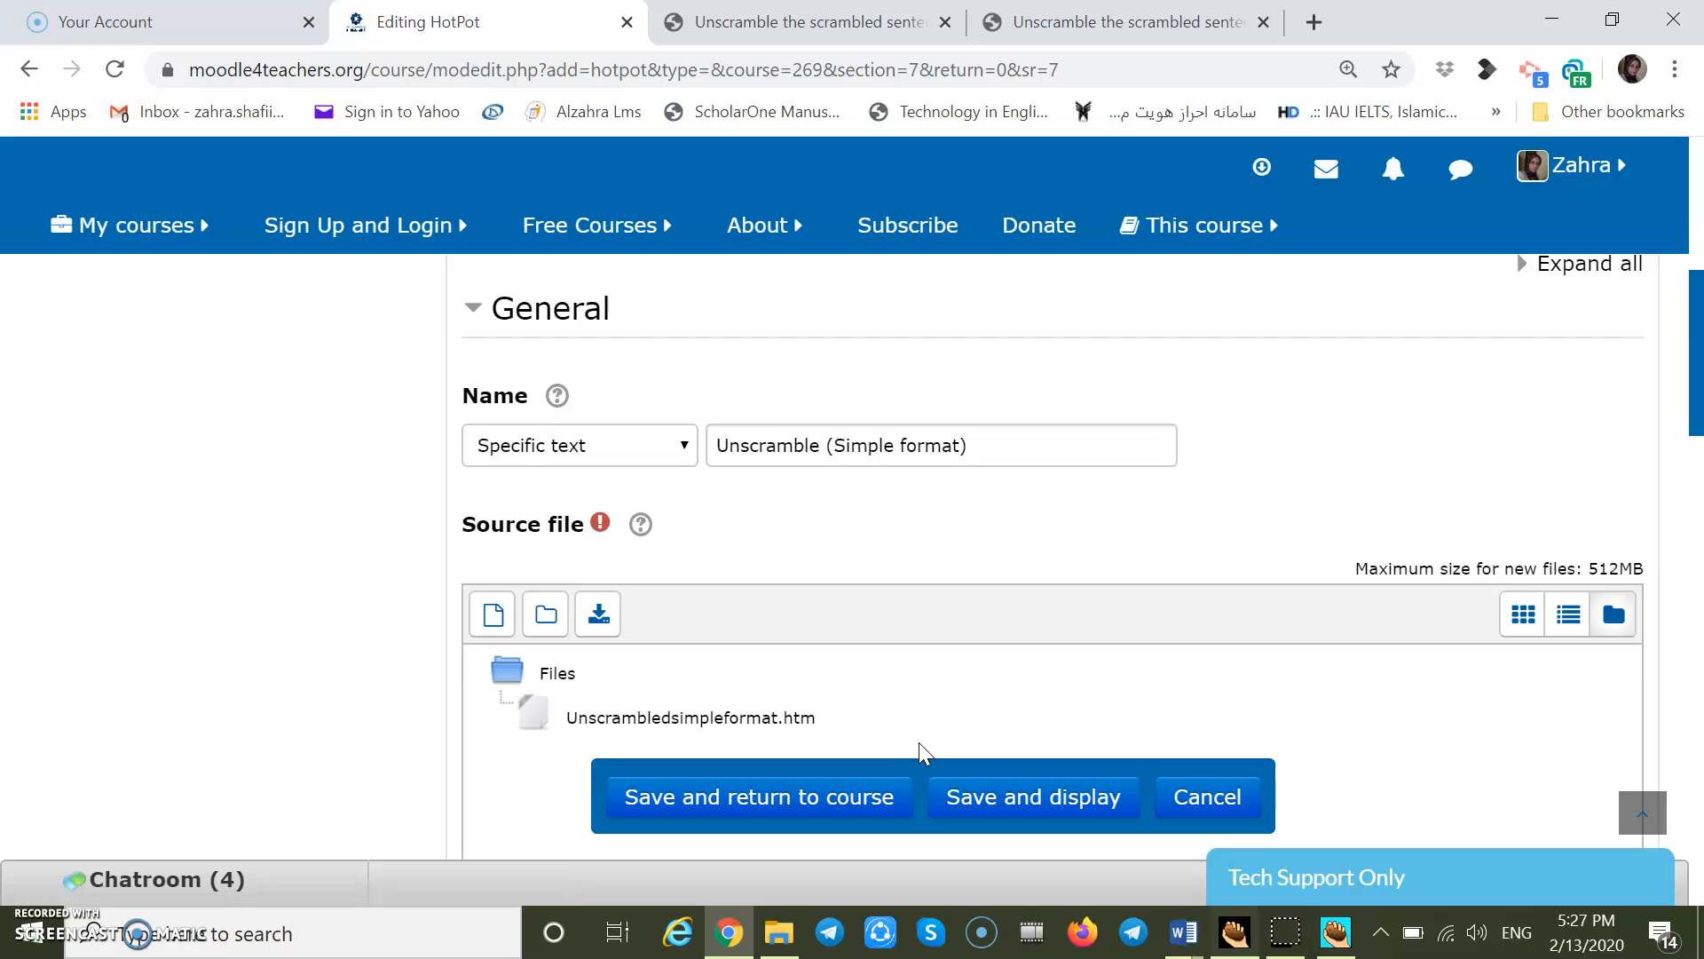
left_click(744, 803)
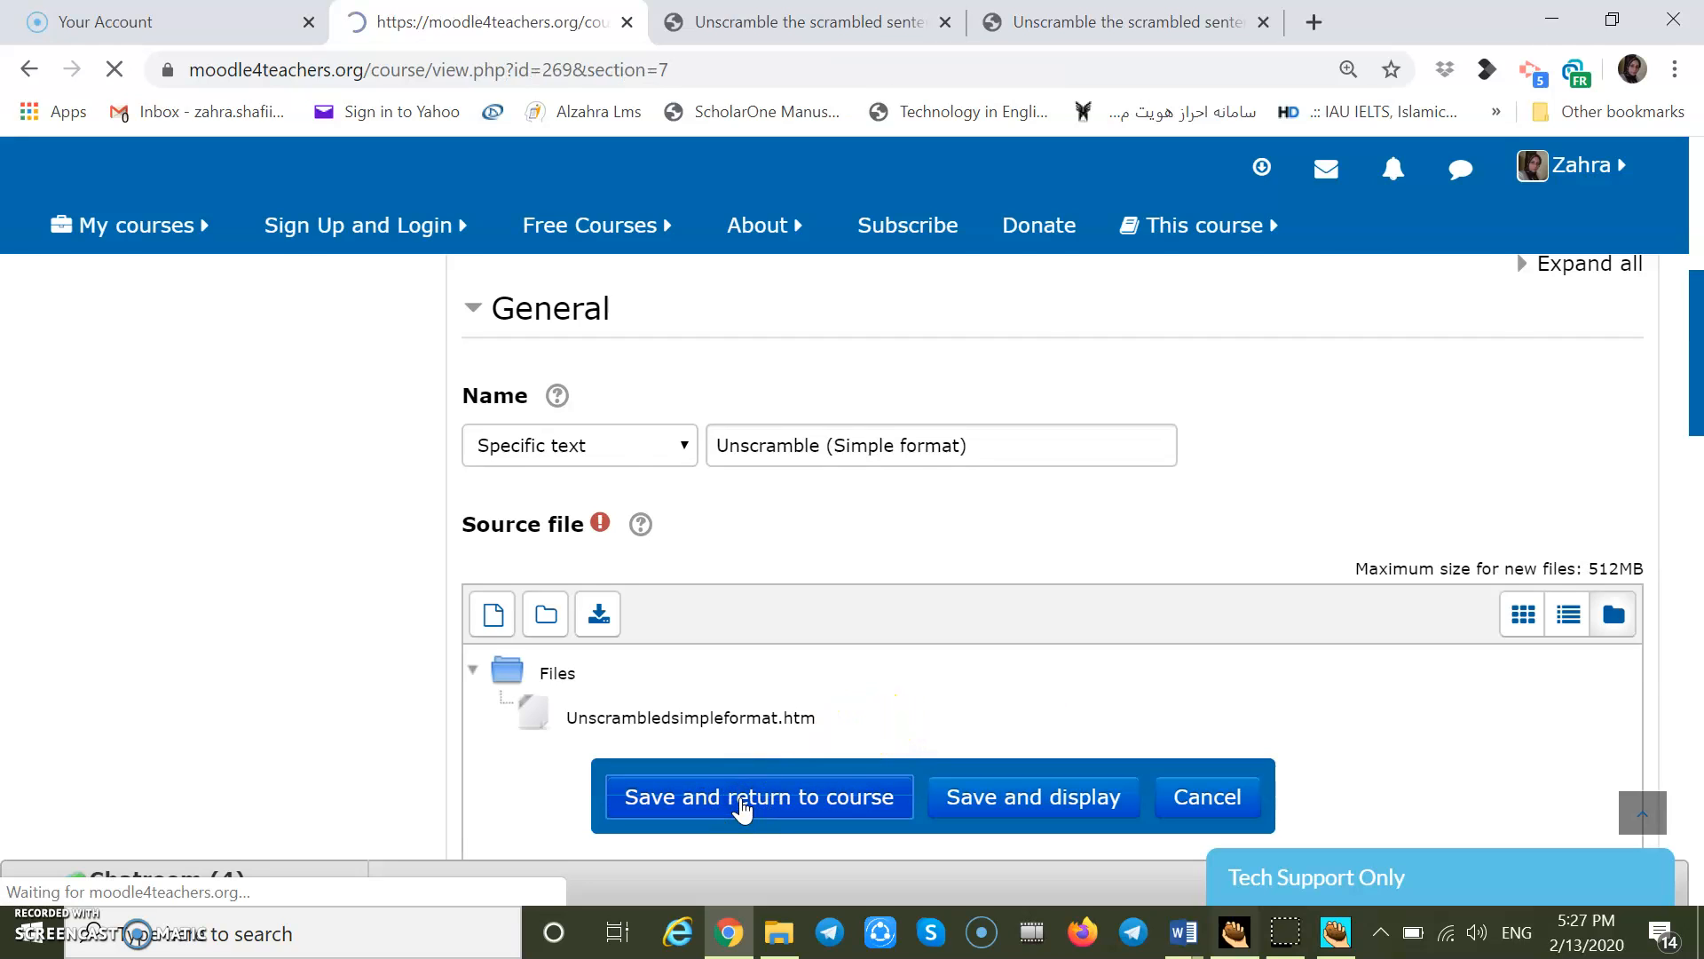
Step: Move the "Unscramble (Simple format)" activity up the section's list to just above "Your Practice on JMatch and JMix"
scroll(744, 809, "down", 14)
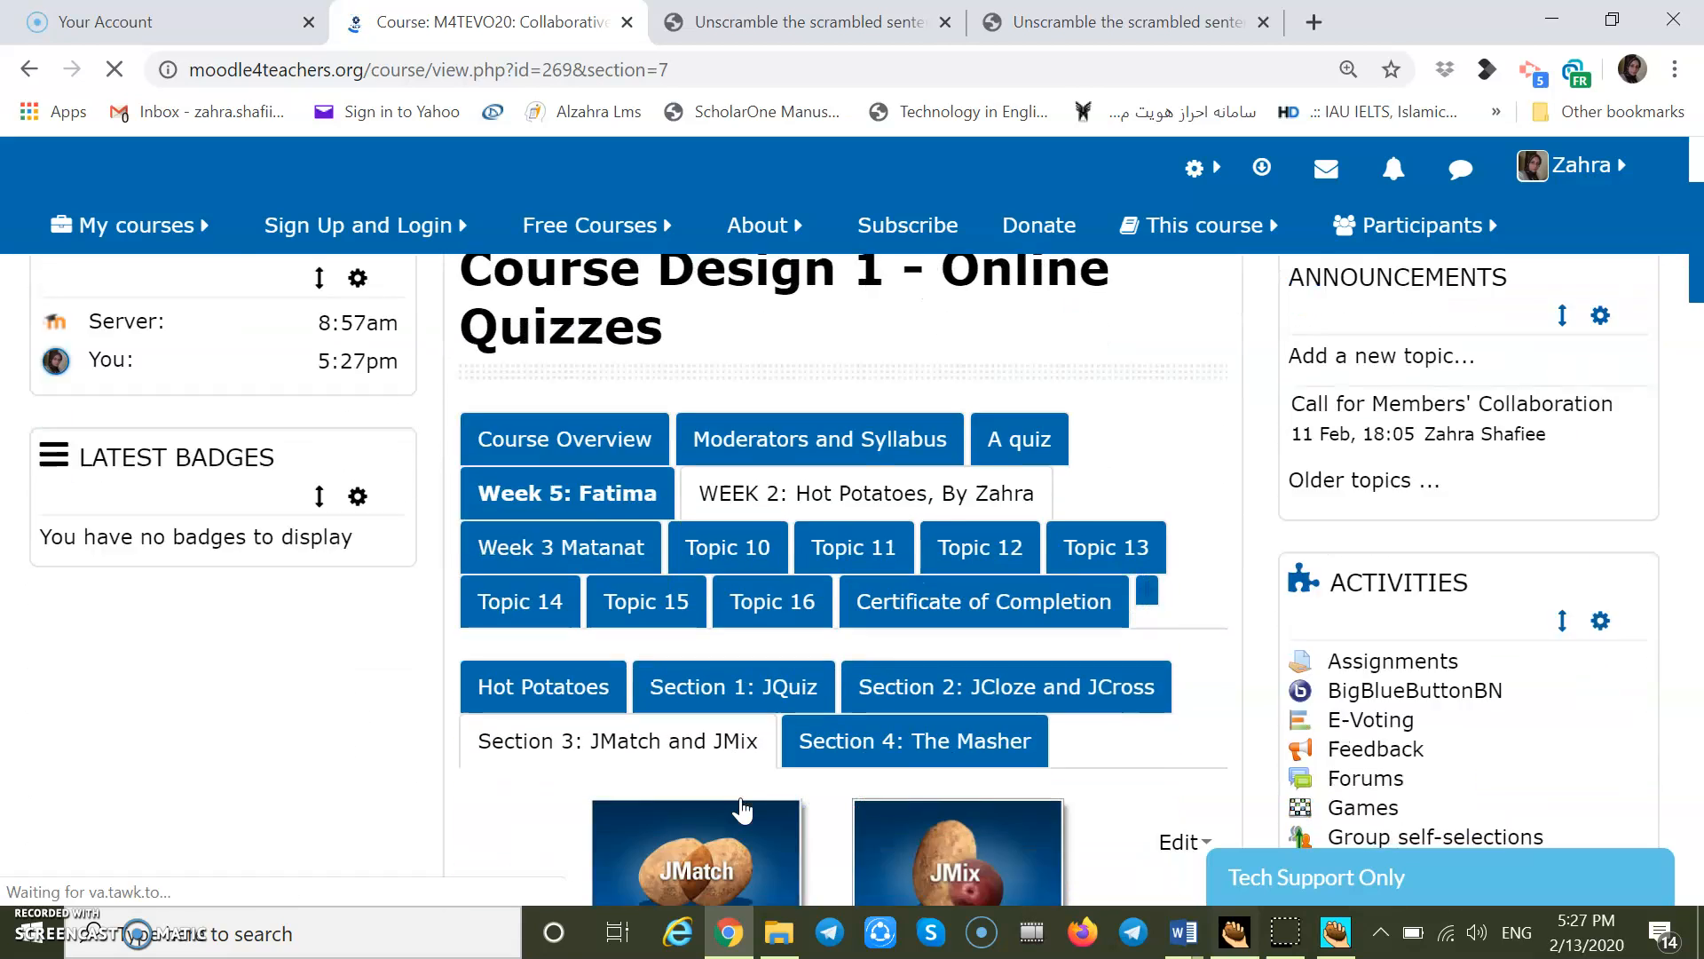
scroll(744, 809, "down", 8)
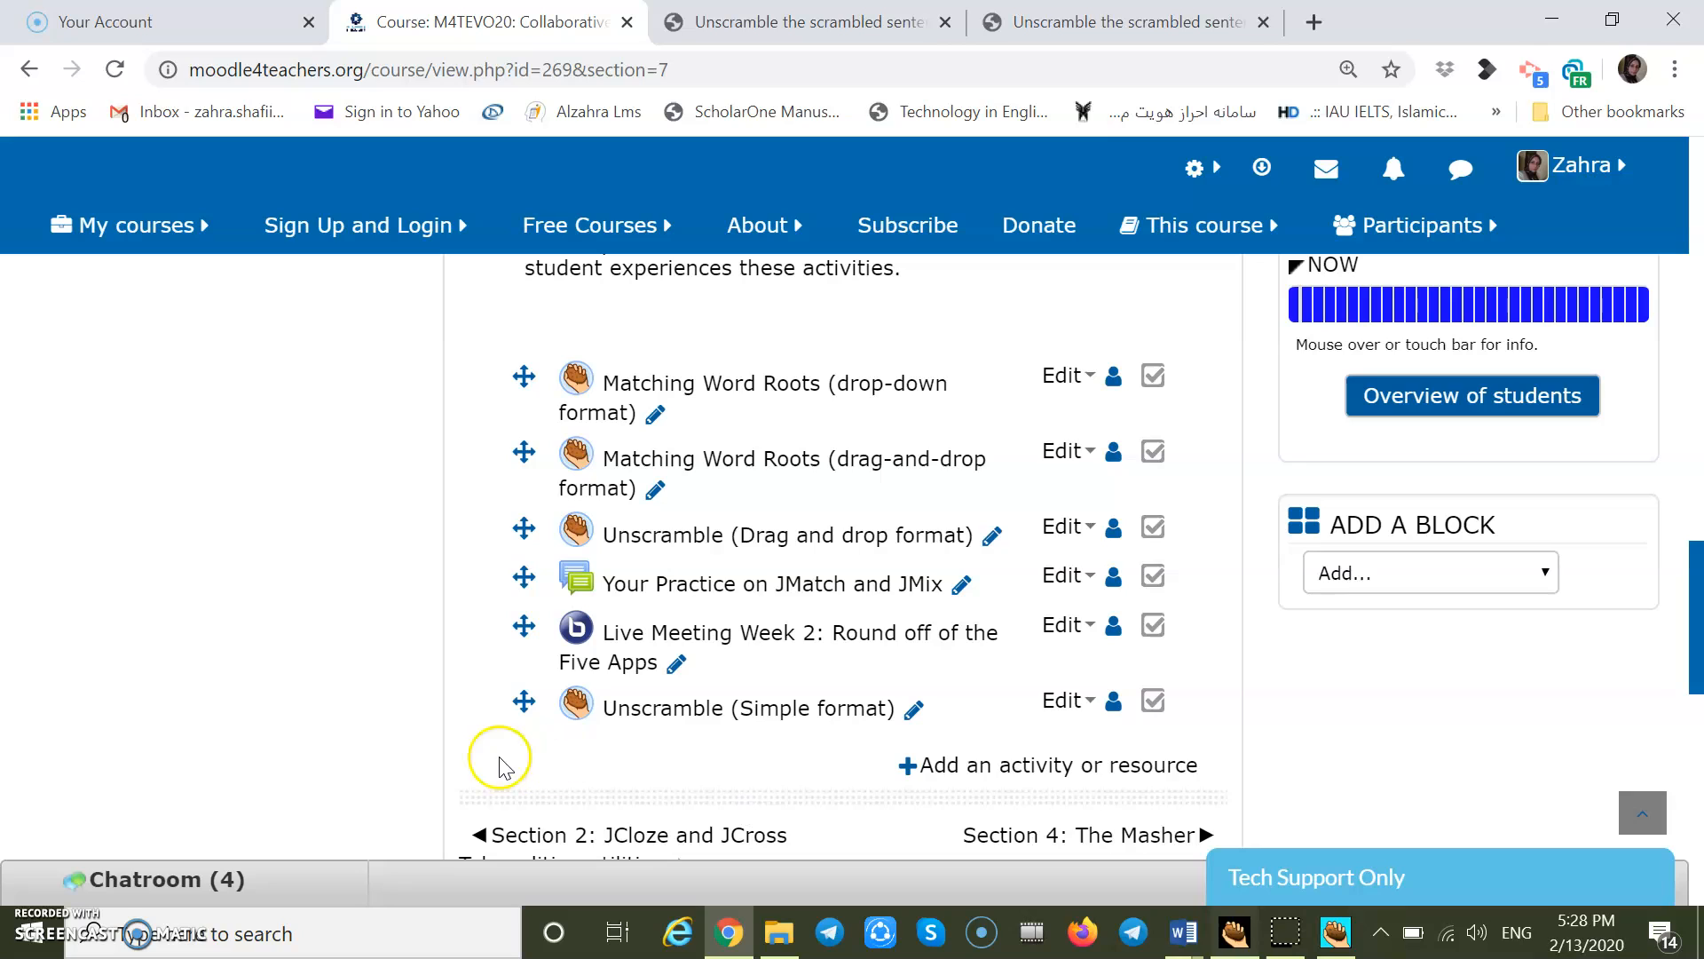
left_click_drag(523, 699, 603, 577)
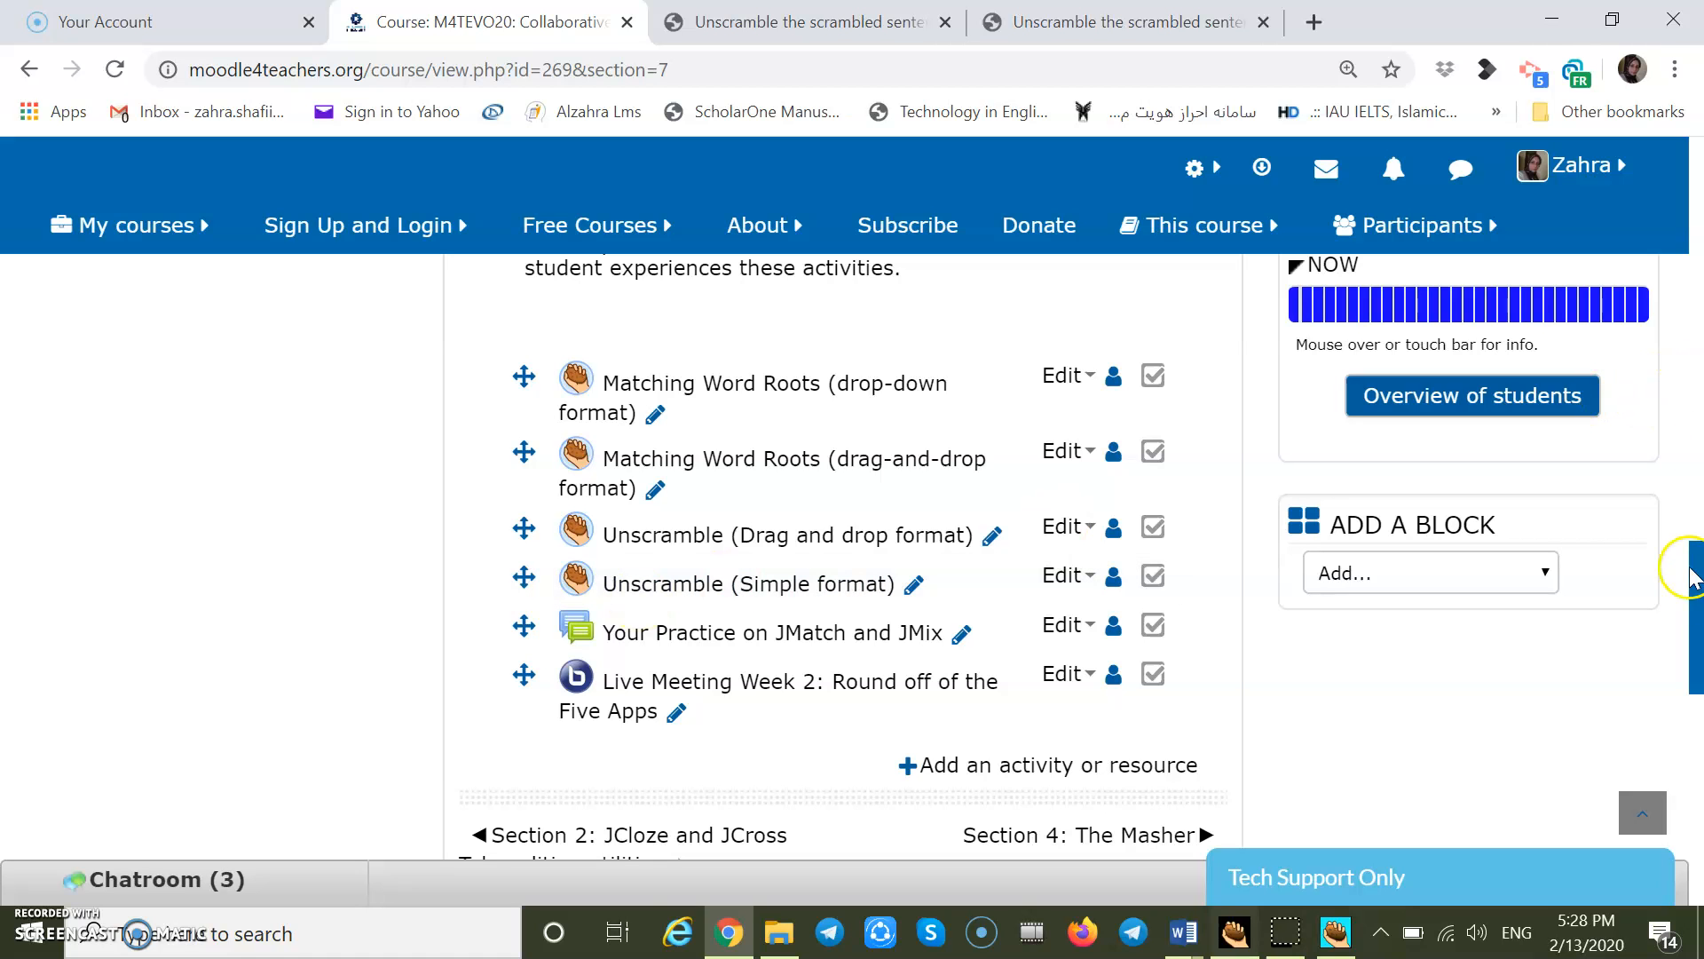
Step: Turn off editing for the course and go back to Section 3's activity list
scroll(1694, 577, "up", 20)
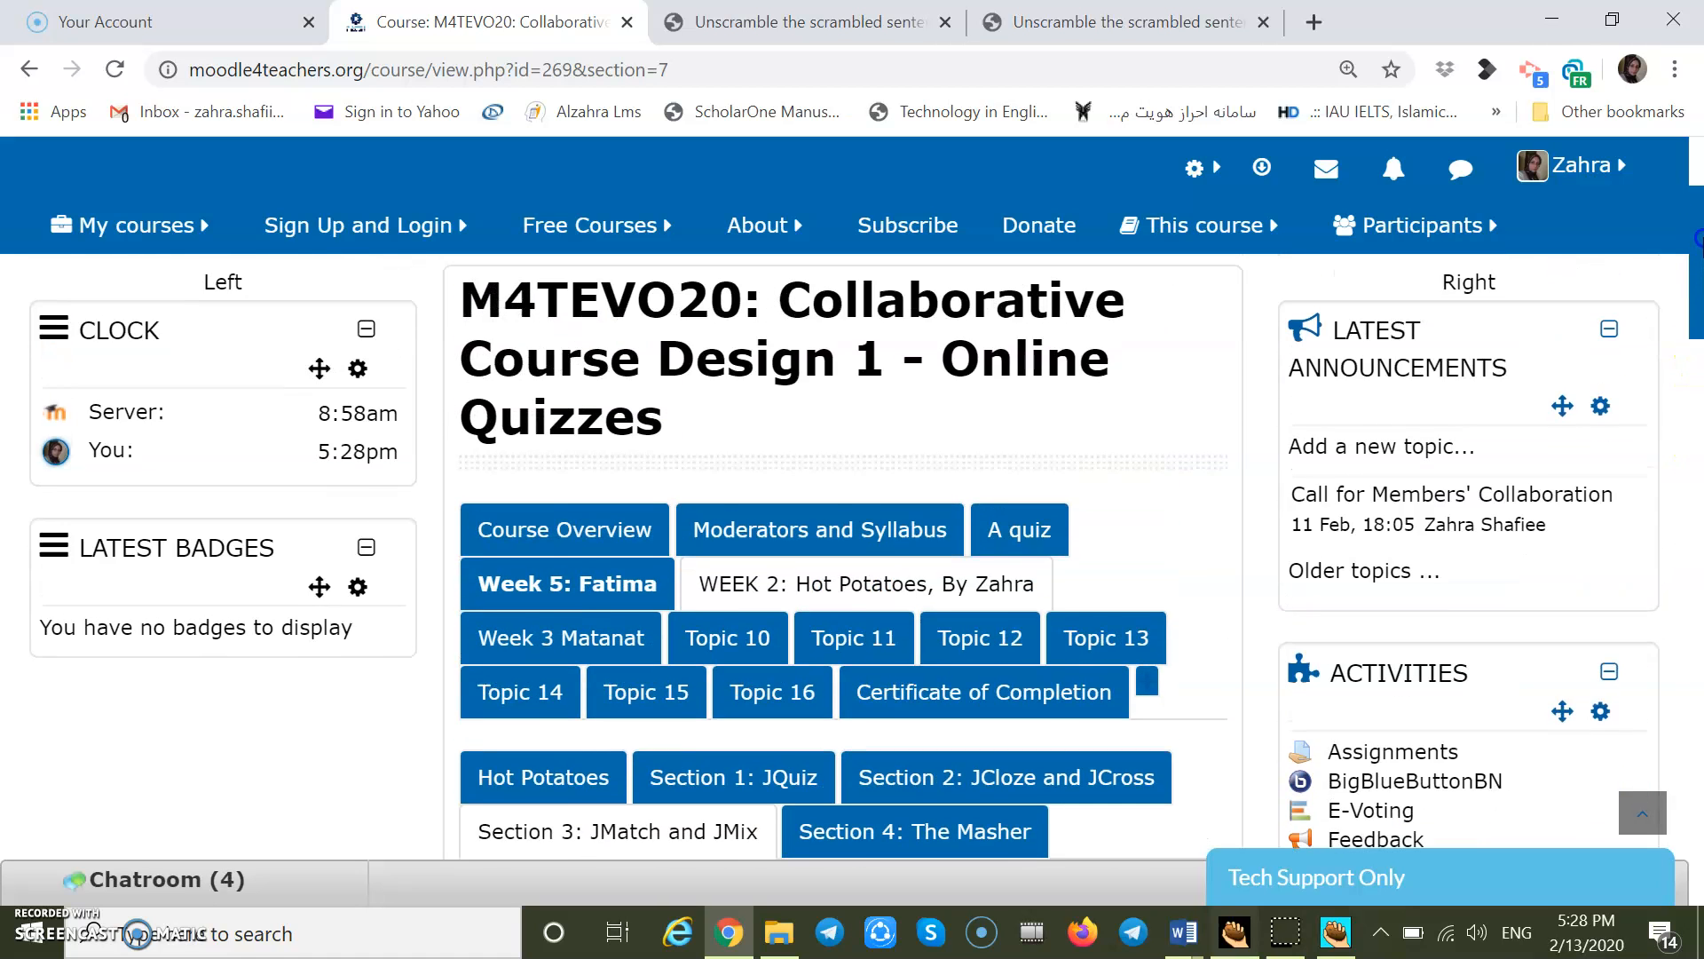
left_click(1541, 381)
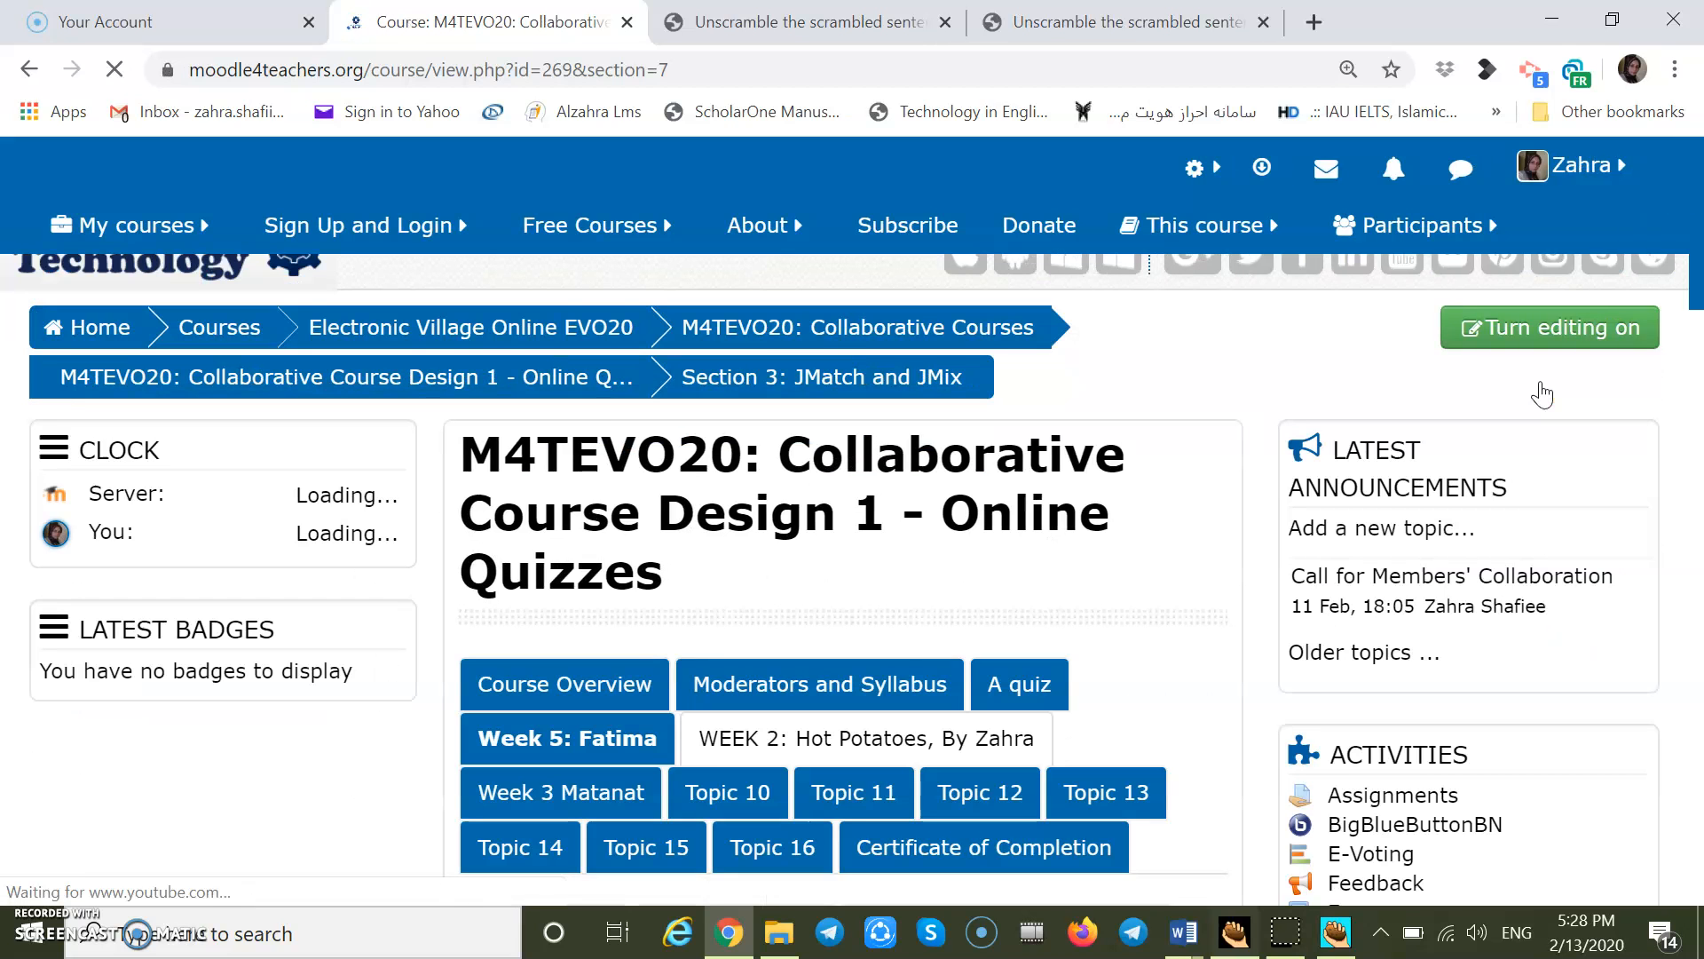
scroll(1542, 394, "down", 20)
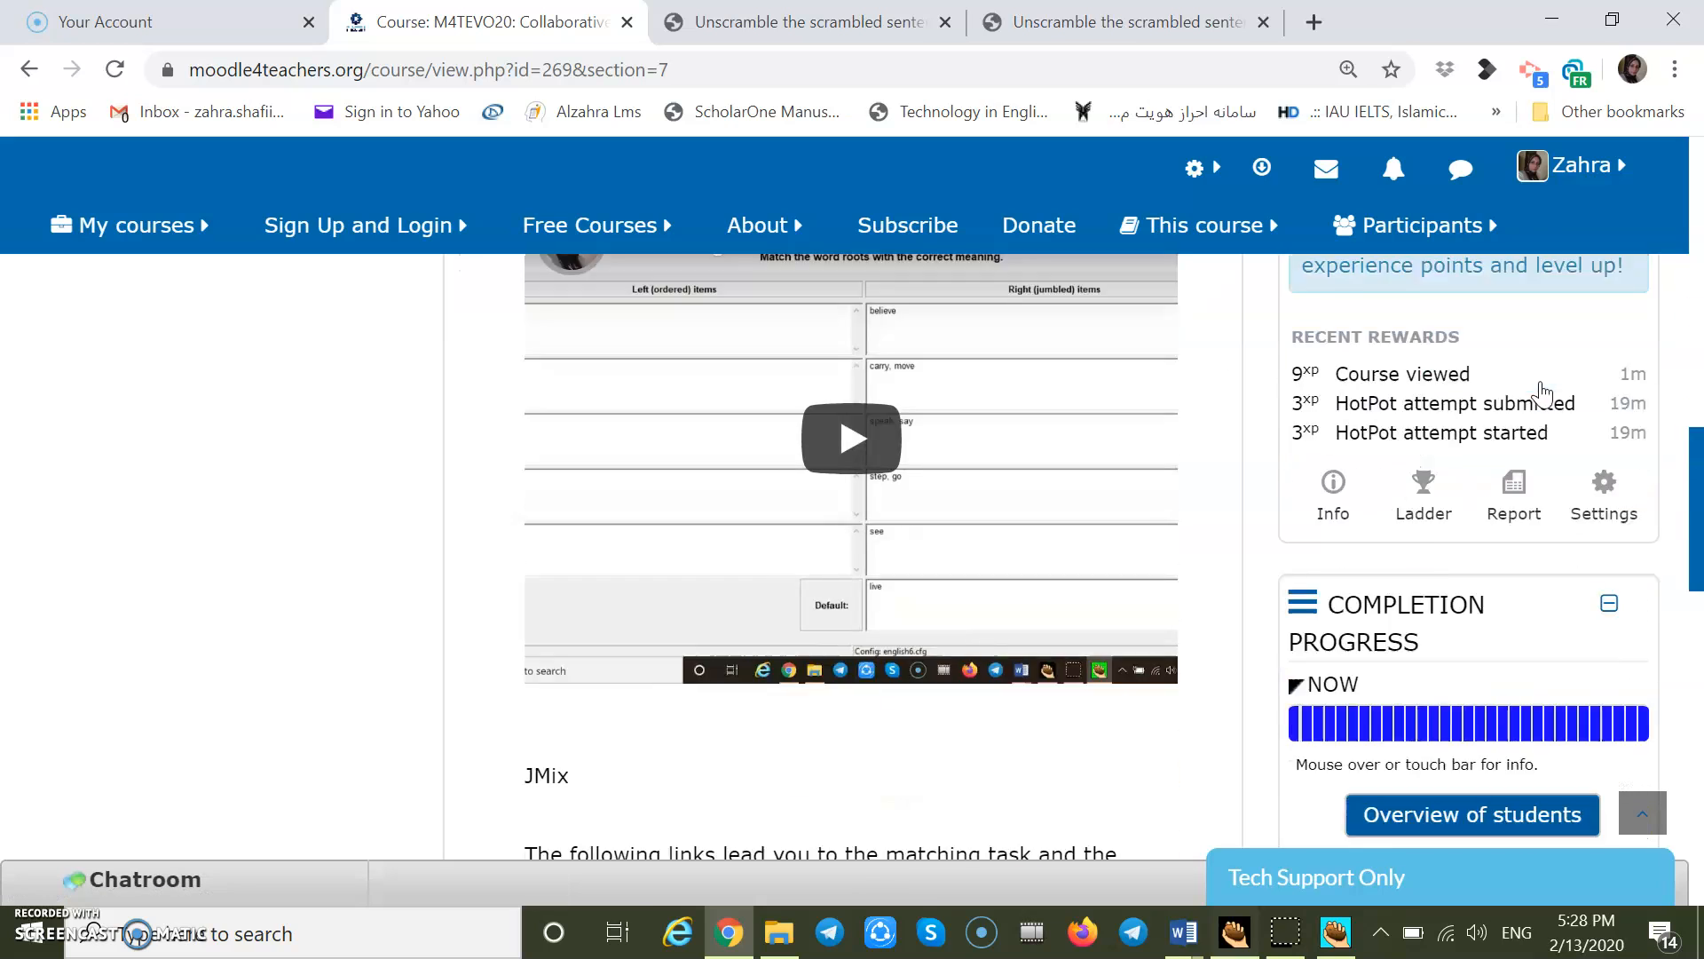
scroll(1542, 394, "up", 2)
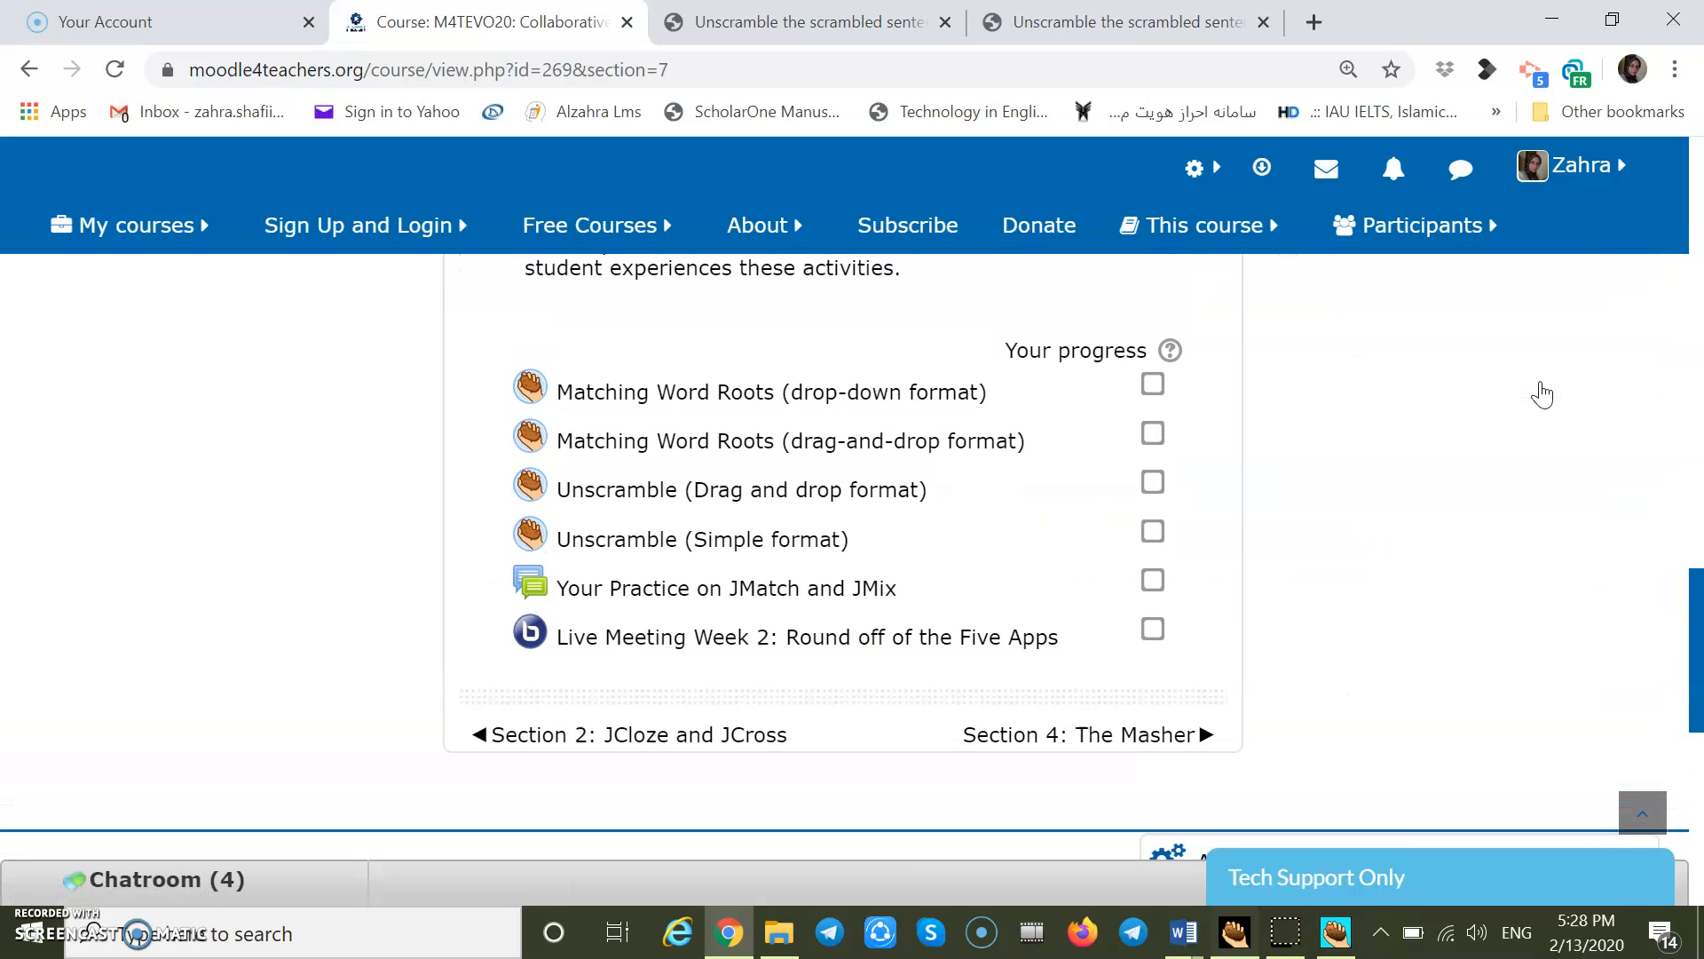
Step: Open "Unscramble (Drag and drop format)" and place "Some people", "dream of a large house" and "with everything that makes life easy" on the first line
left_click(761, 499)
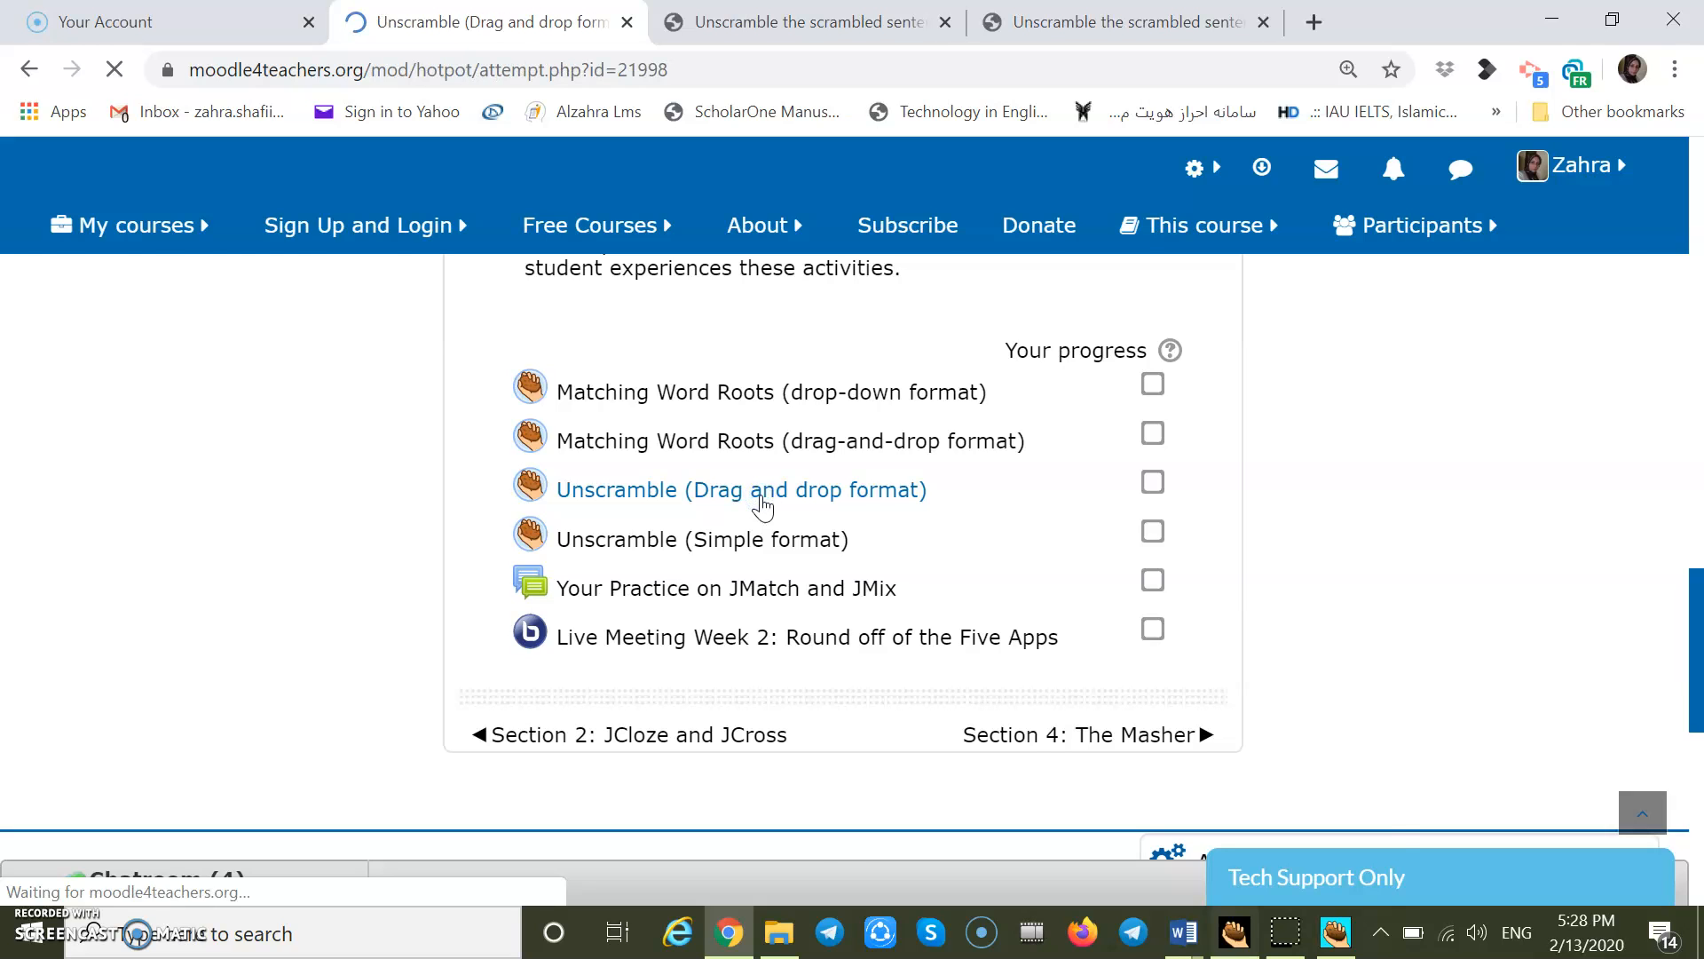
scroll(762, 503, "down", 5)
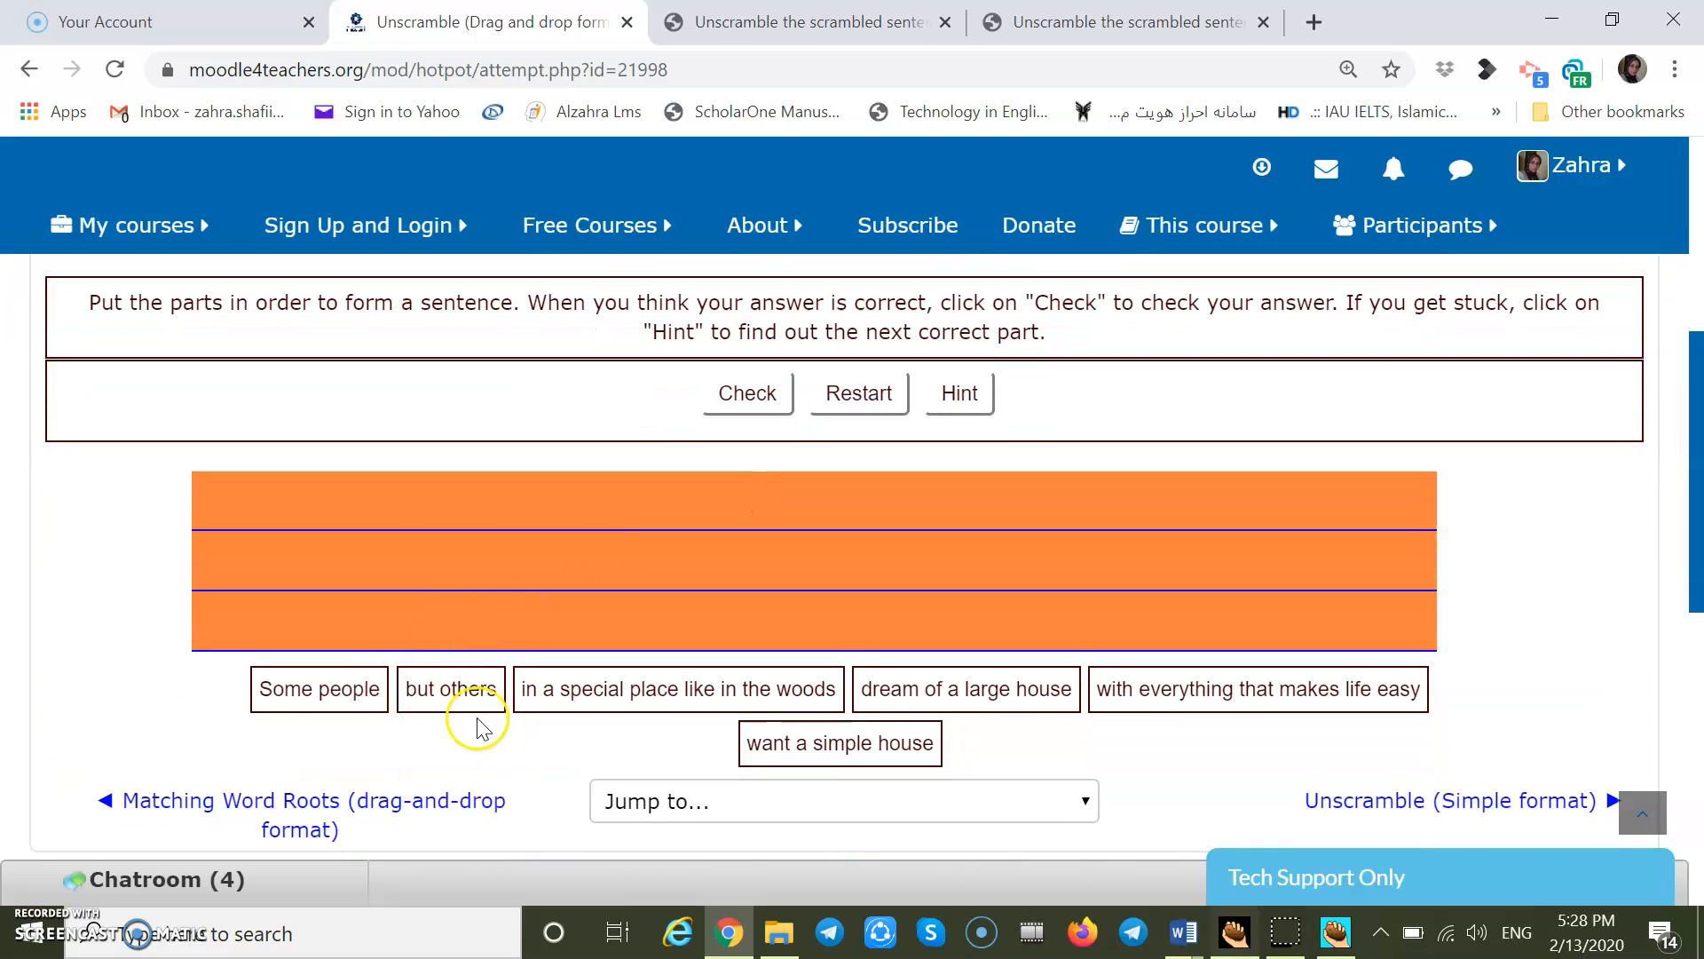
left_click_drag(335, 696, 307, 546)
left_click_drag(1045, 695, 631, 518)
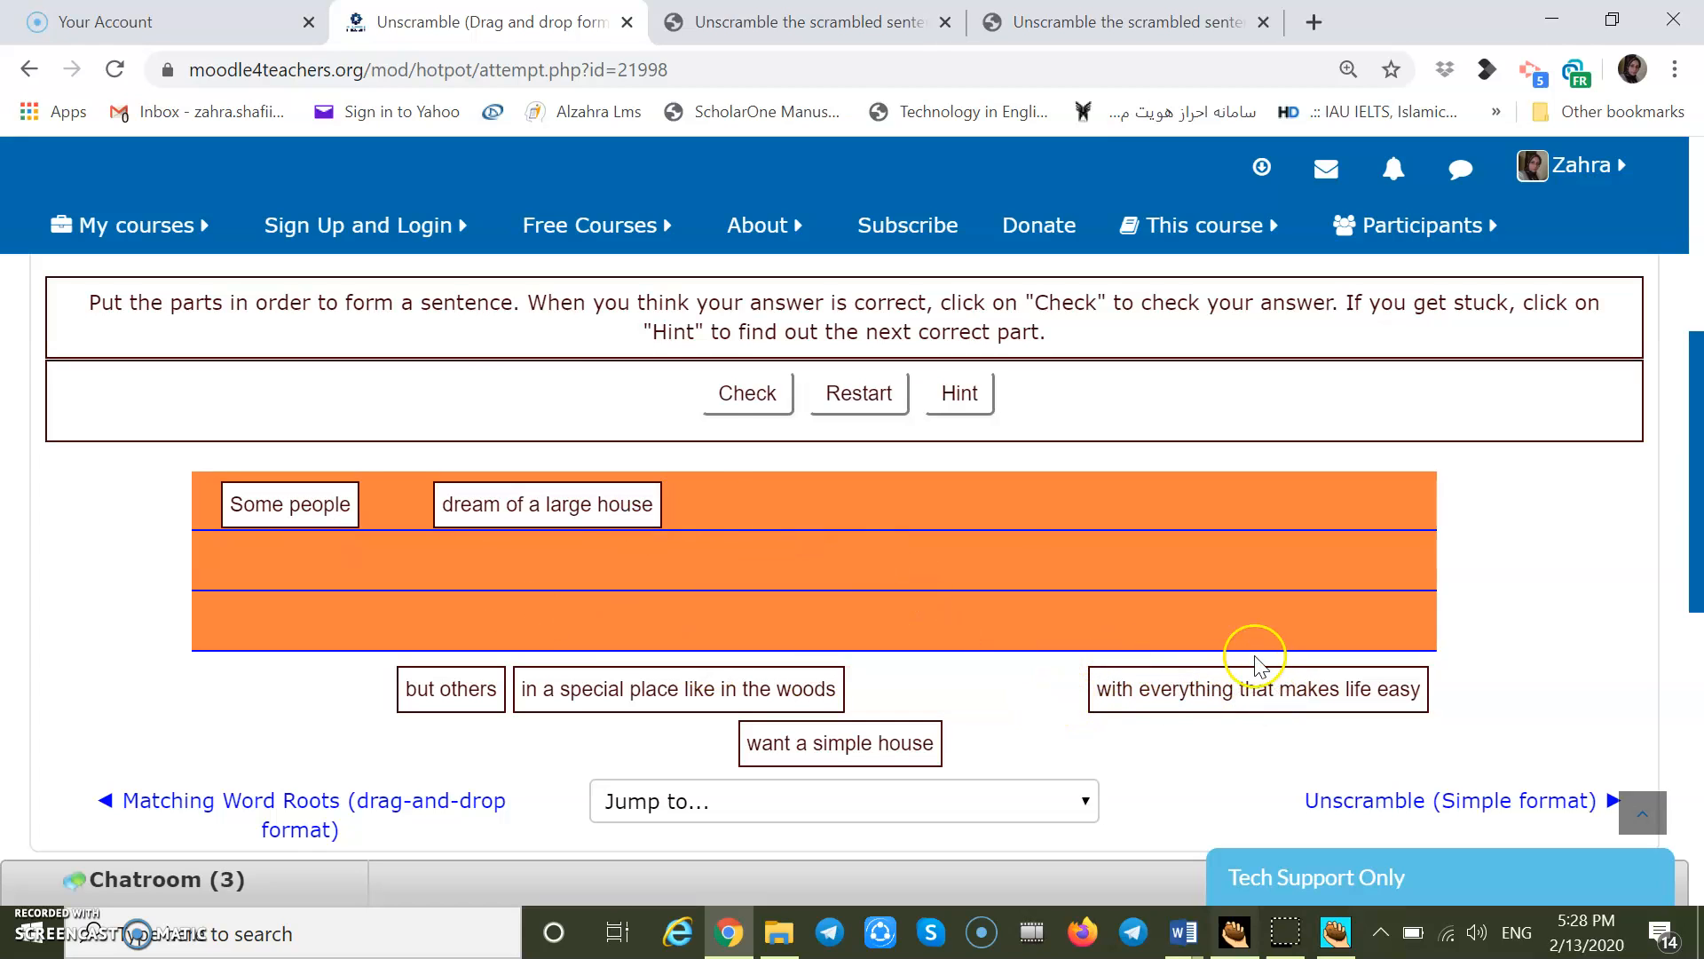
left_click_drag(1211, 689, 819, 512)
right_click(819, 512)
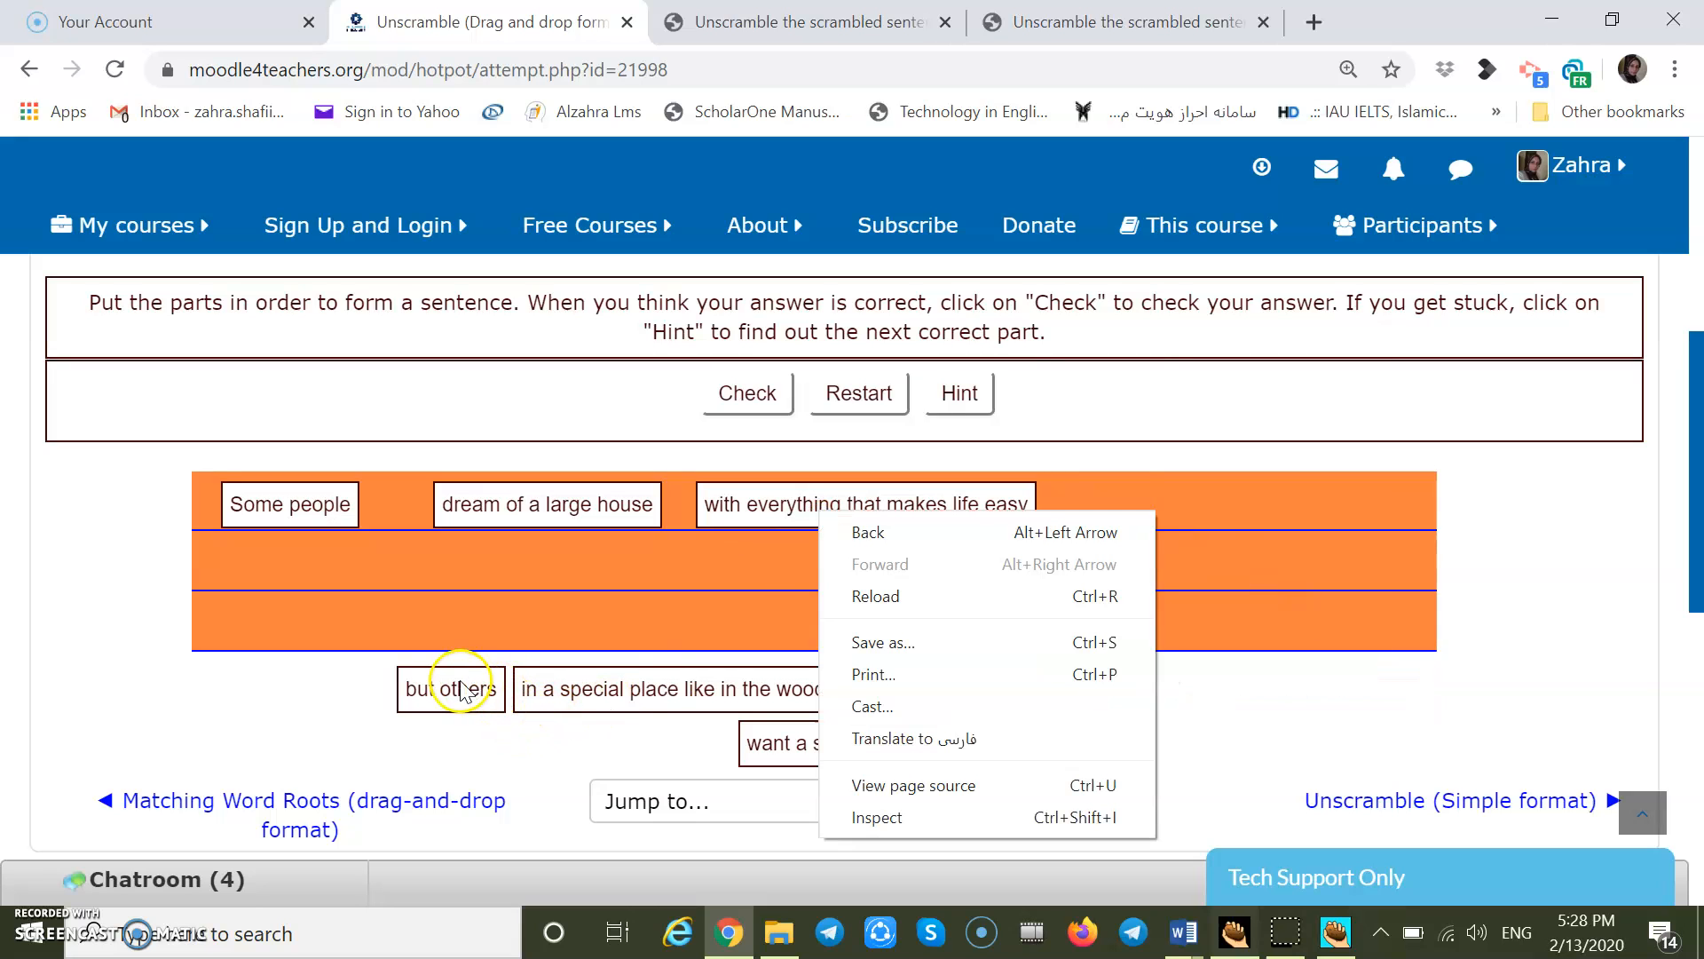
Step: Complete the drag-and-drop sentence with "but others", "want a simple house" and "in a special place like in the woods", and check the answer
left_click_drag(460, 689, 1164, 498)
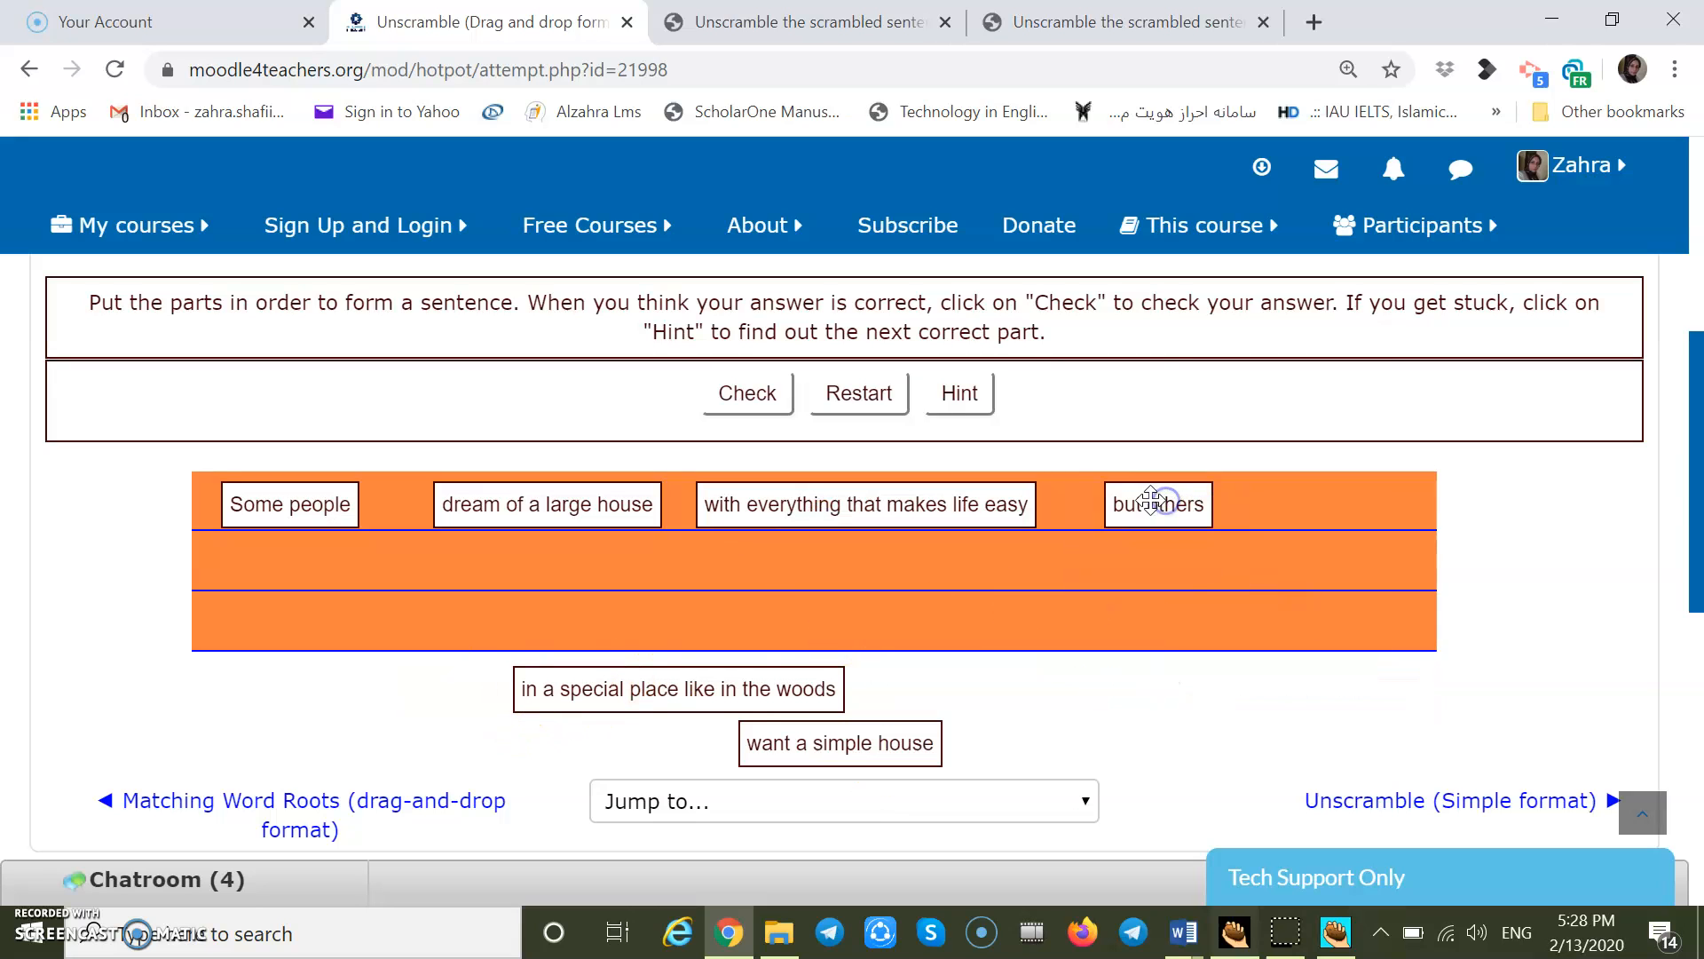
left_click_drag(812, 747, 394, 565)
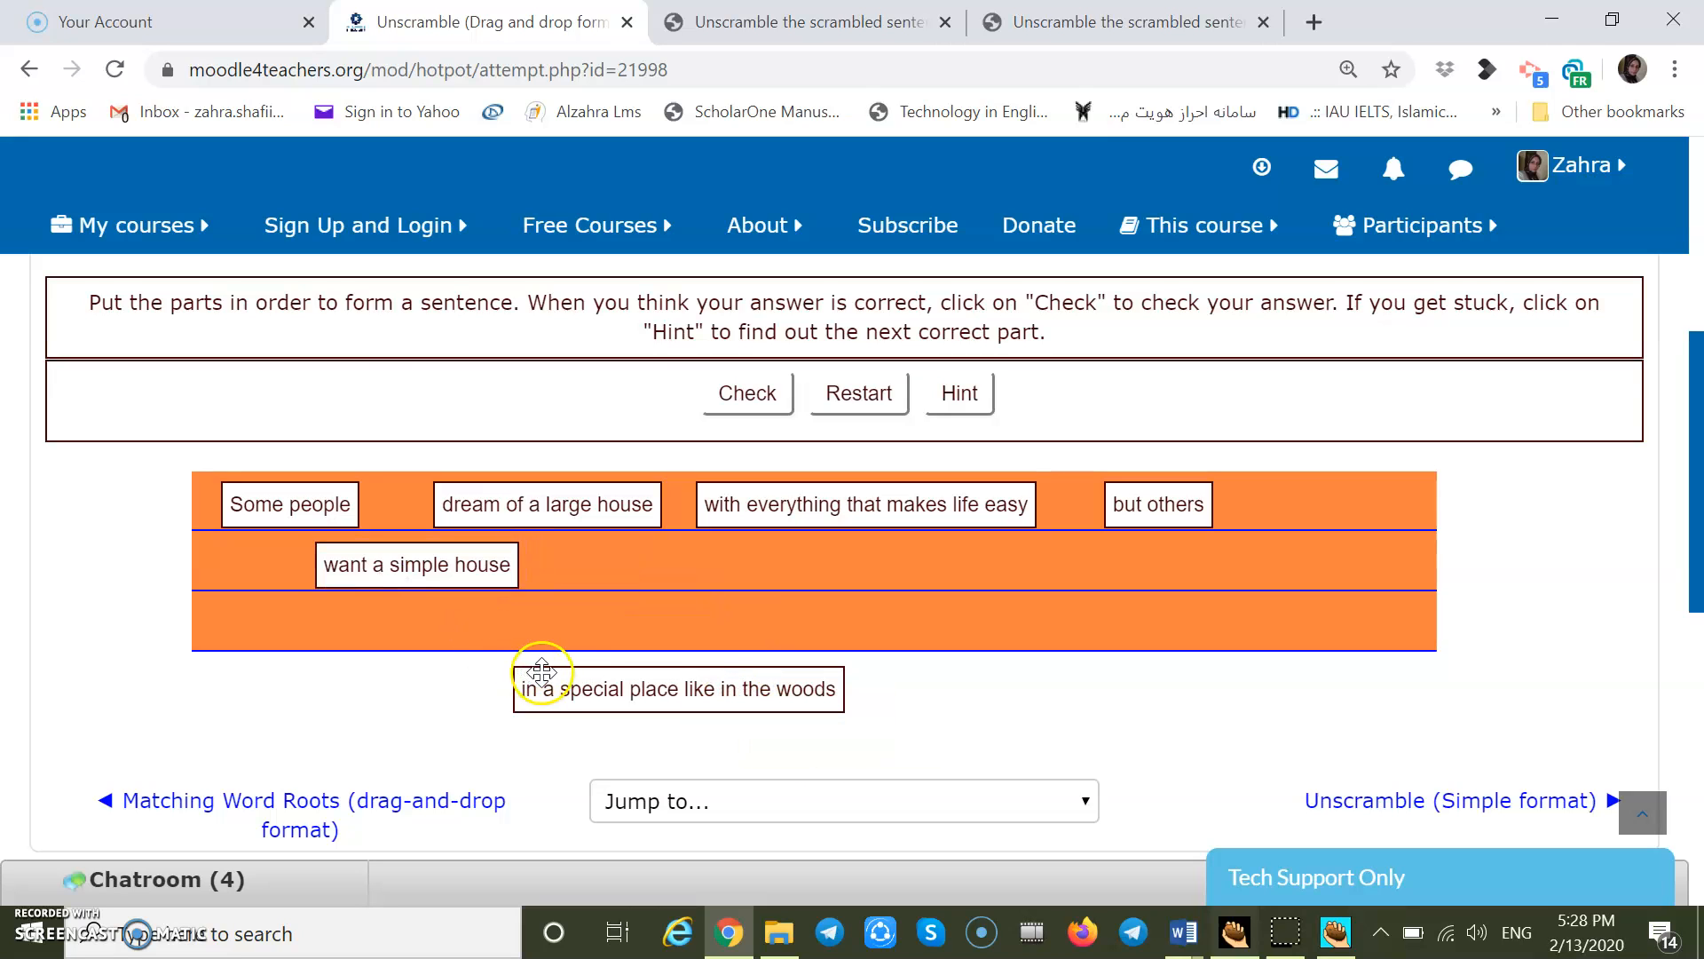
left_click_drag(575, 689, 593, 575)
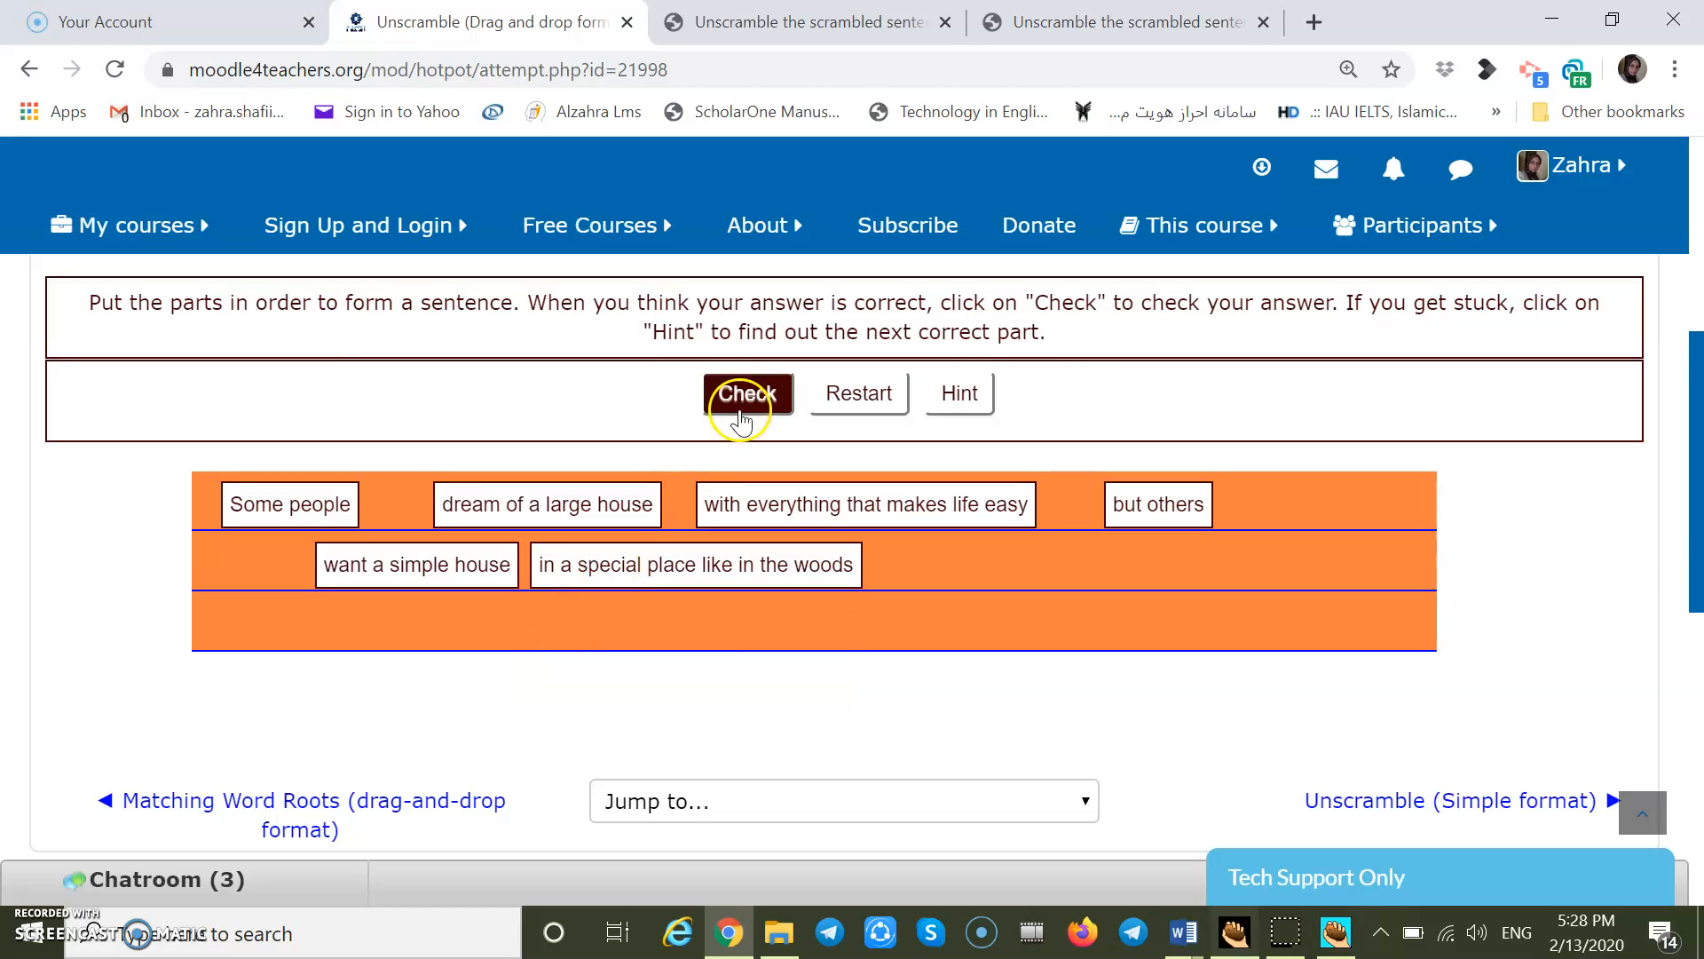
left_click(745, 393)
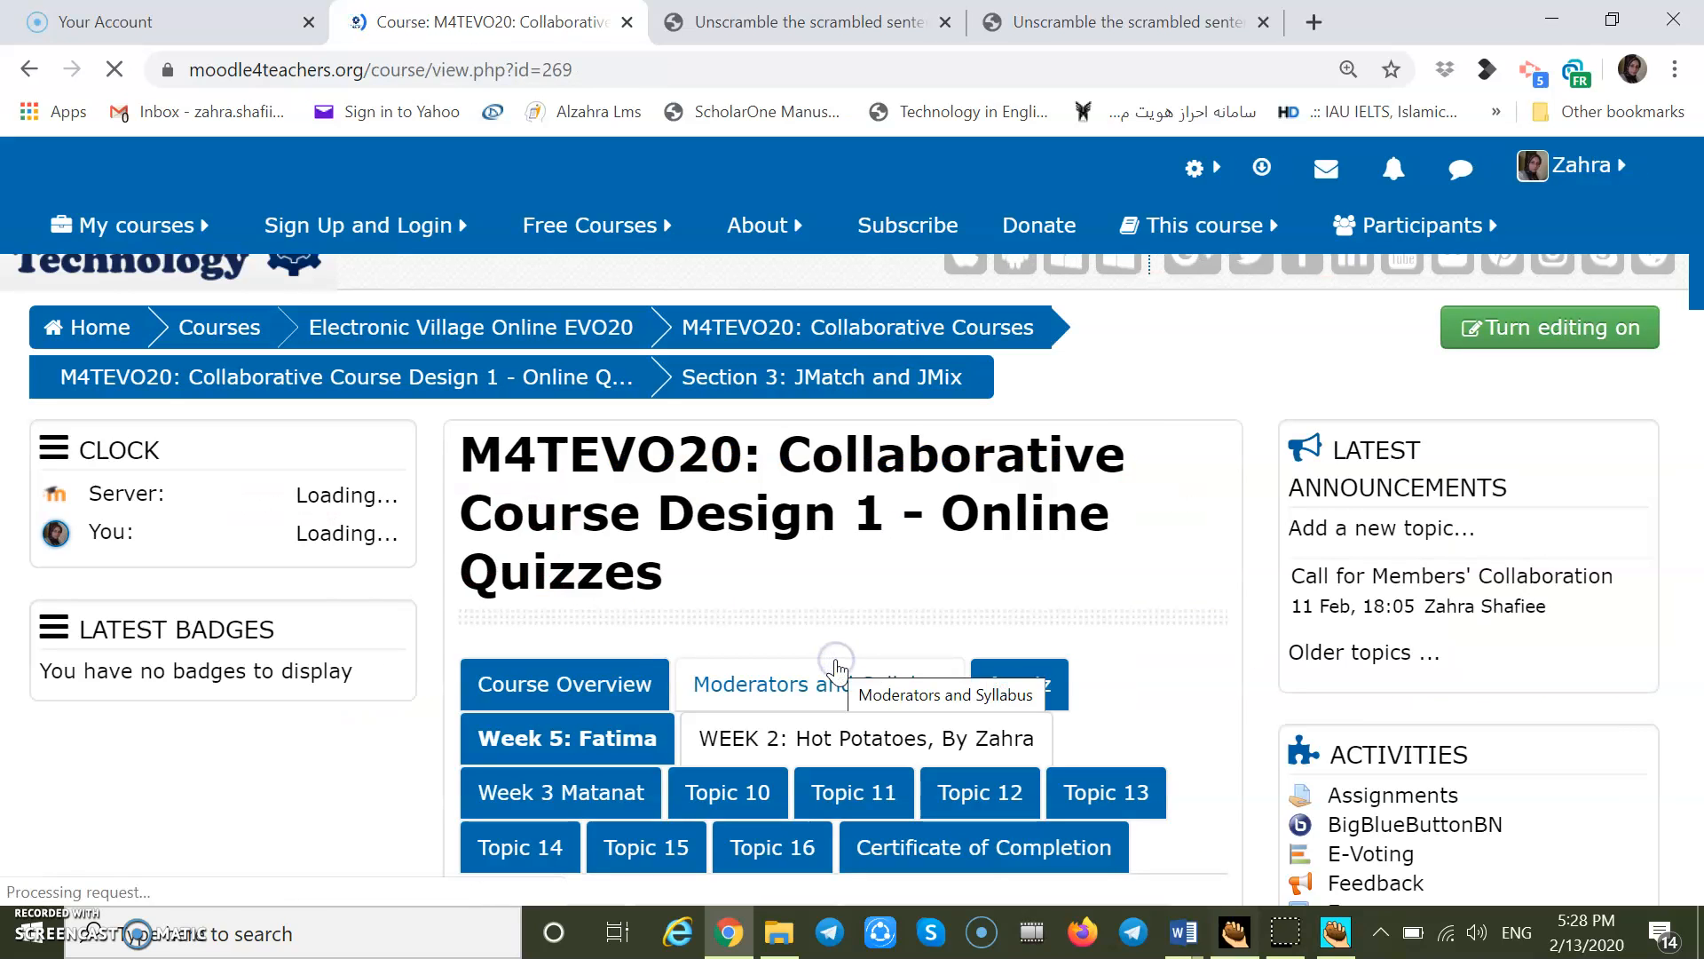
Step: Open "Unscramble (Simple format)" and start the sentence with "Some people", "dream of a large house" and "with everything that makes life easy"
scroll(962, 593, "down", 10)
scroll(962, 593, "down", 8)
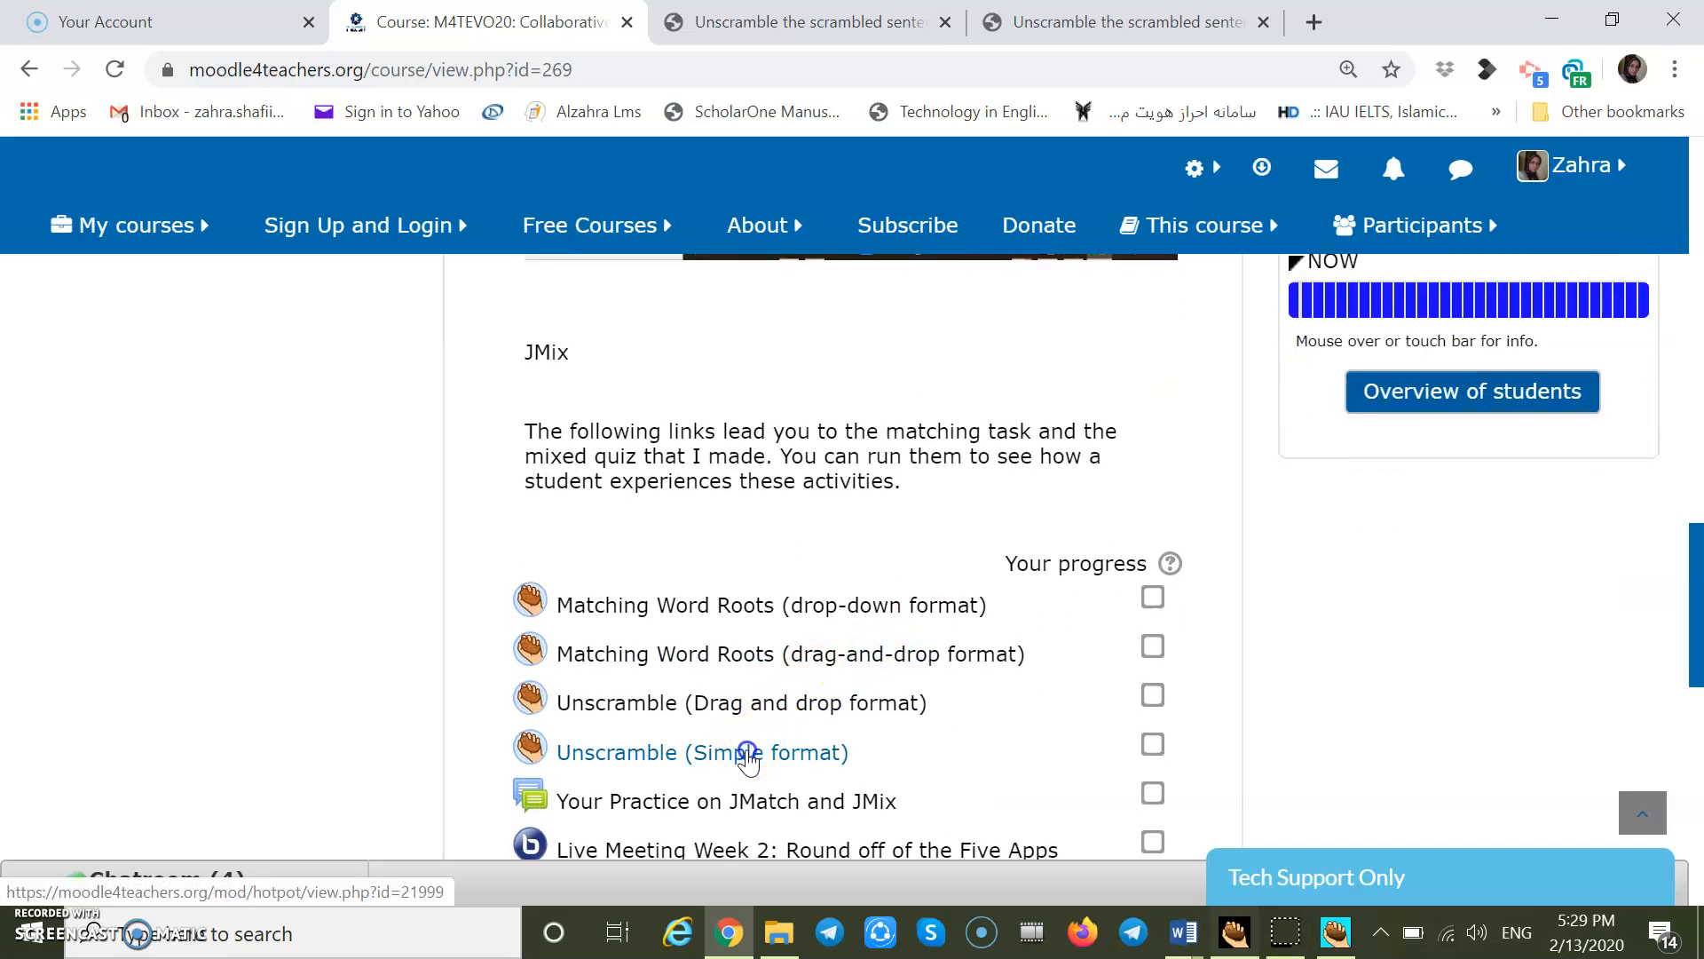
left_click(748, 757)
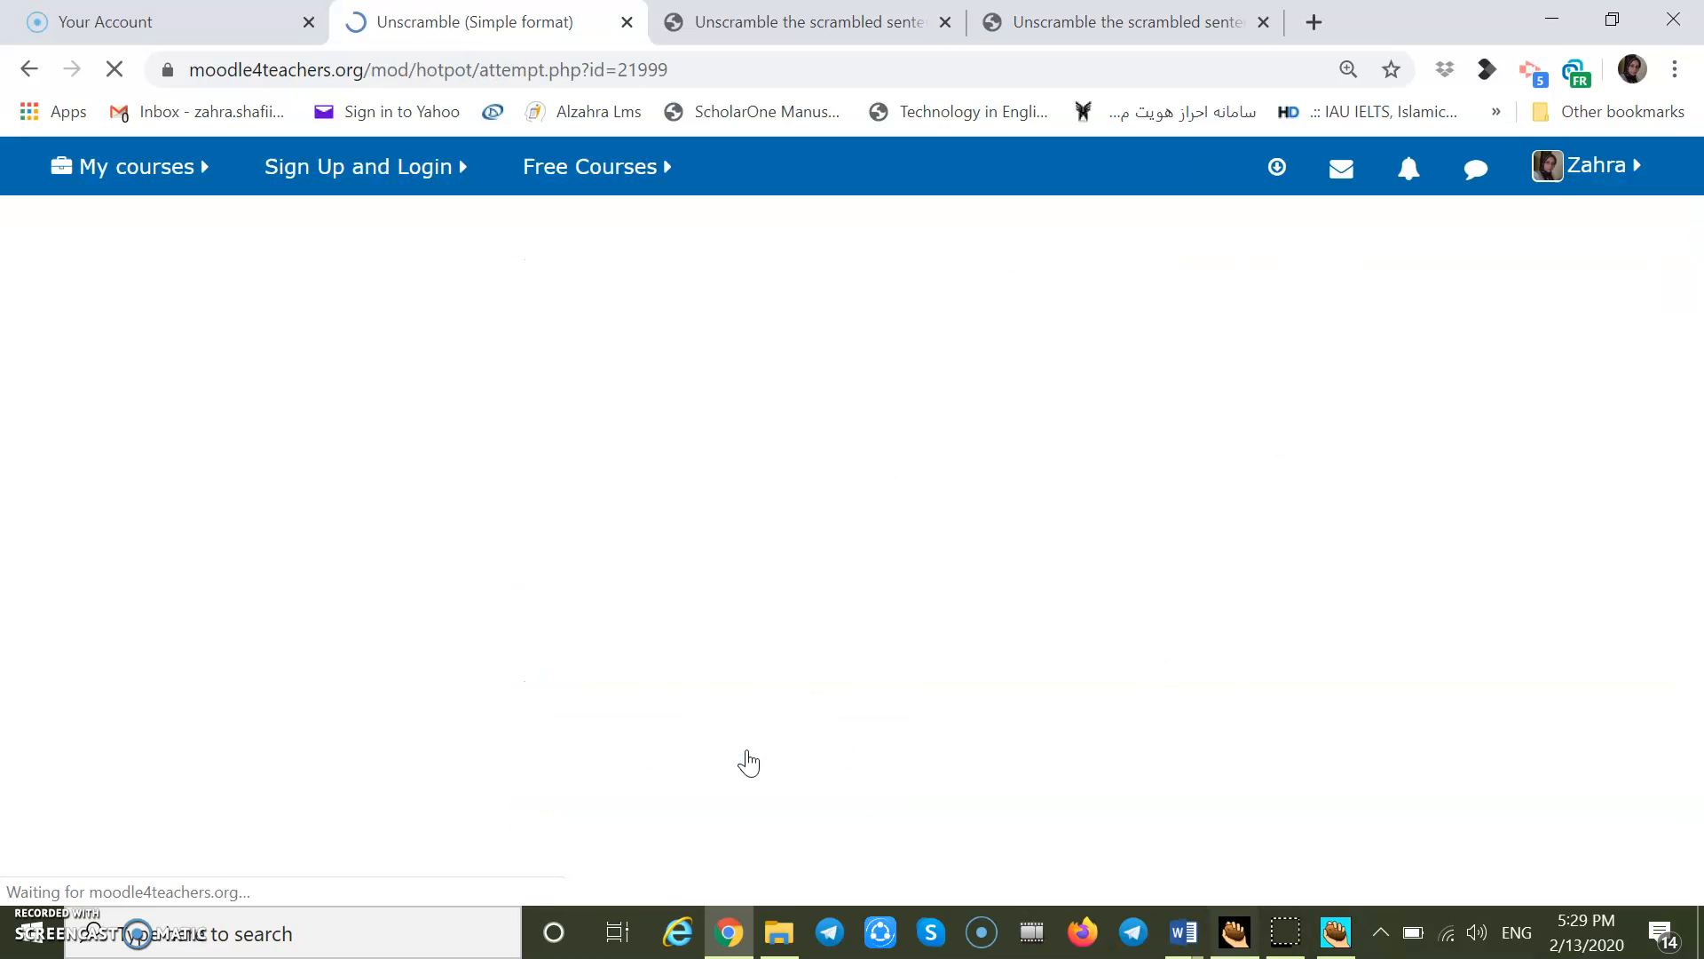
scroll(748, 762, "down", 2)
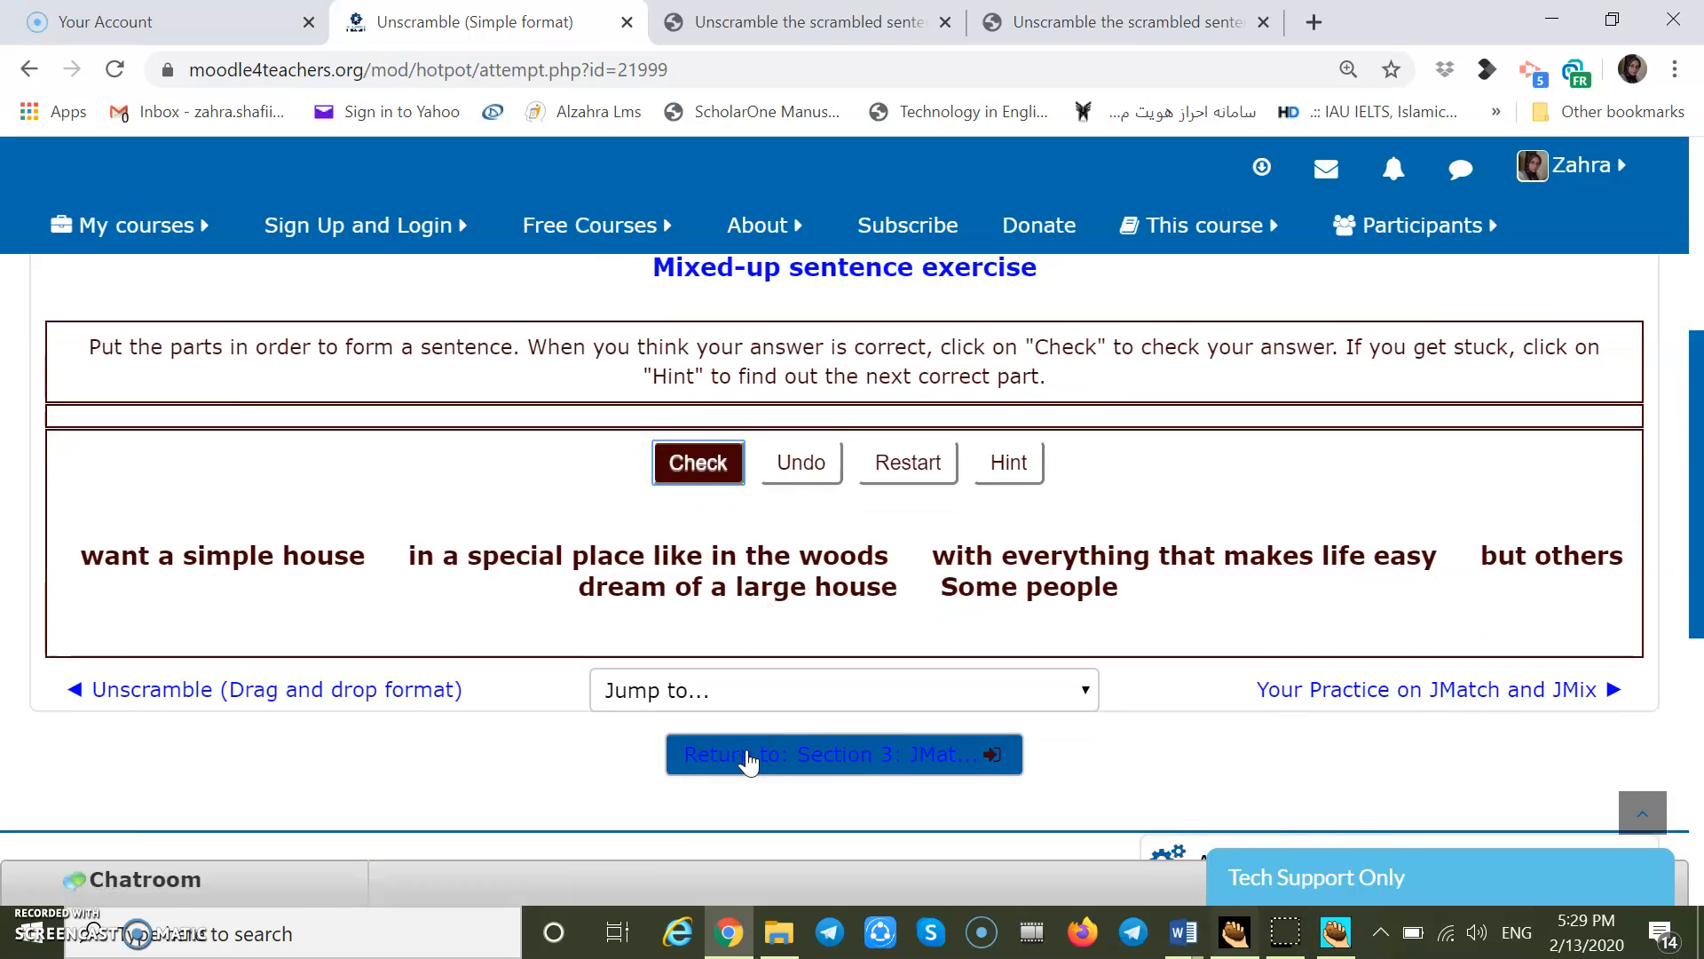
scroll(681, 430, "up", 1)
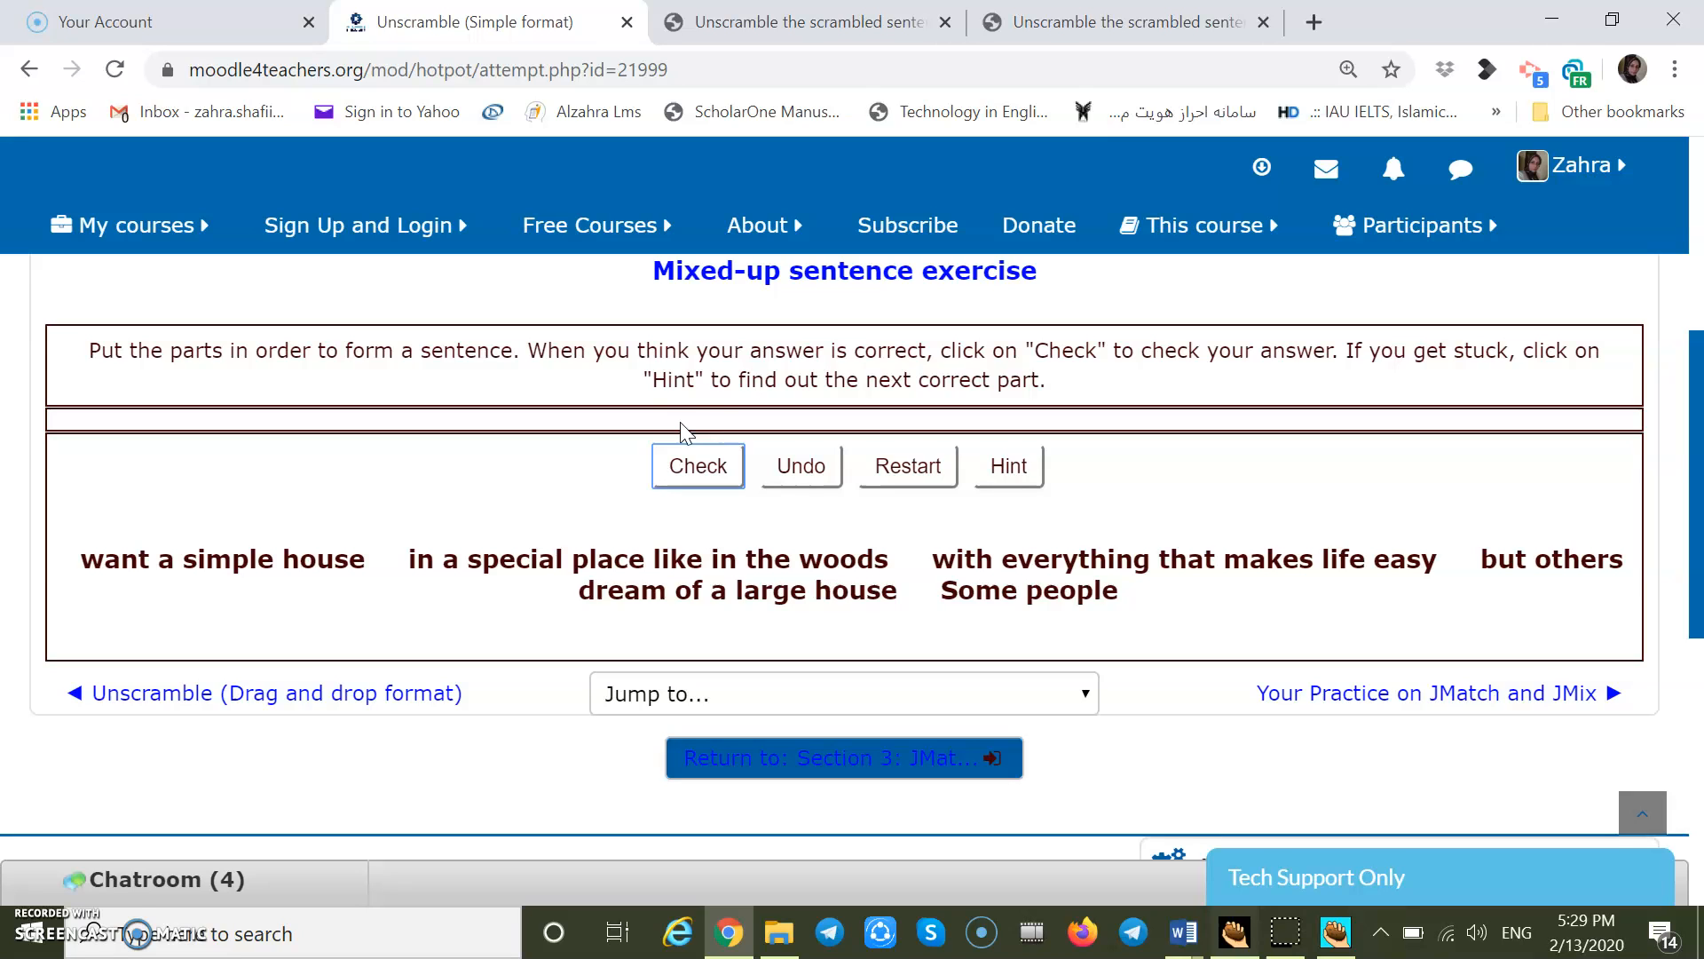
left_click(1044, 593)
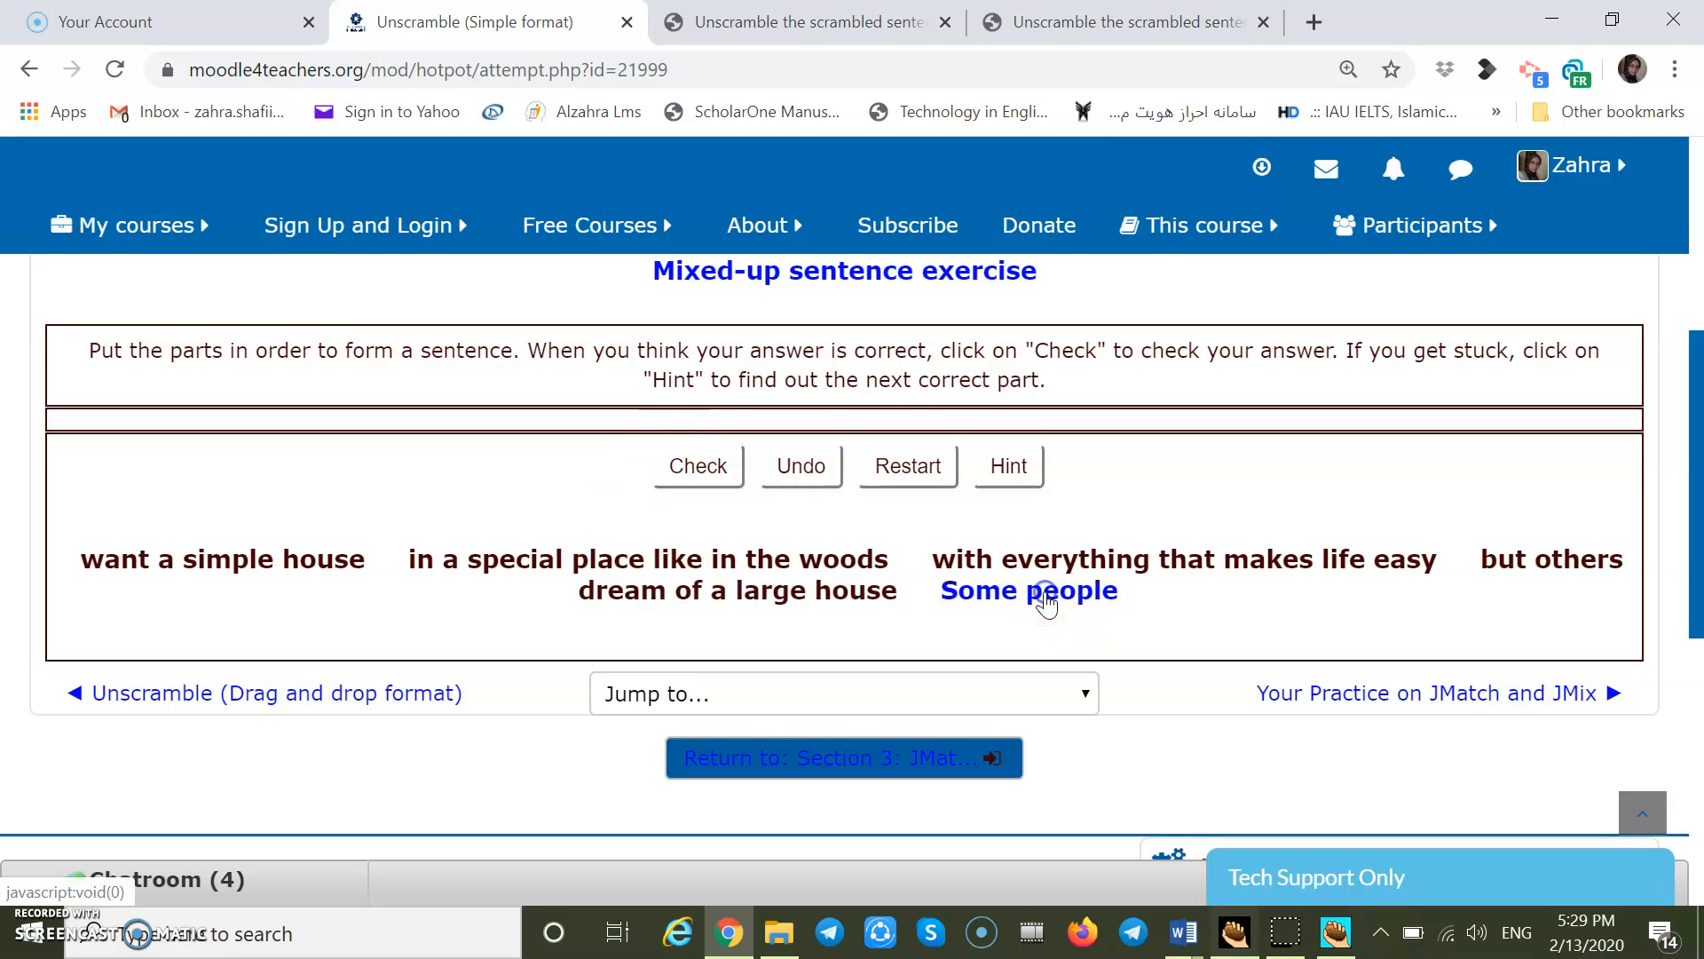
left_click(723, 638)
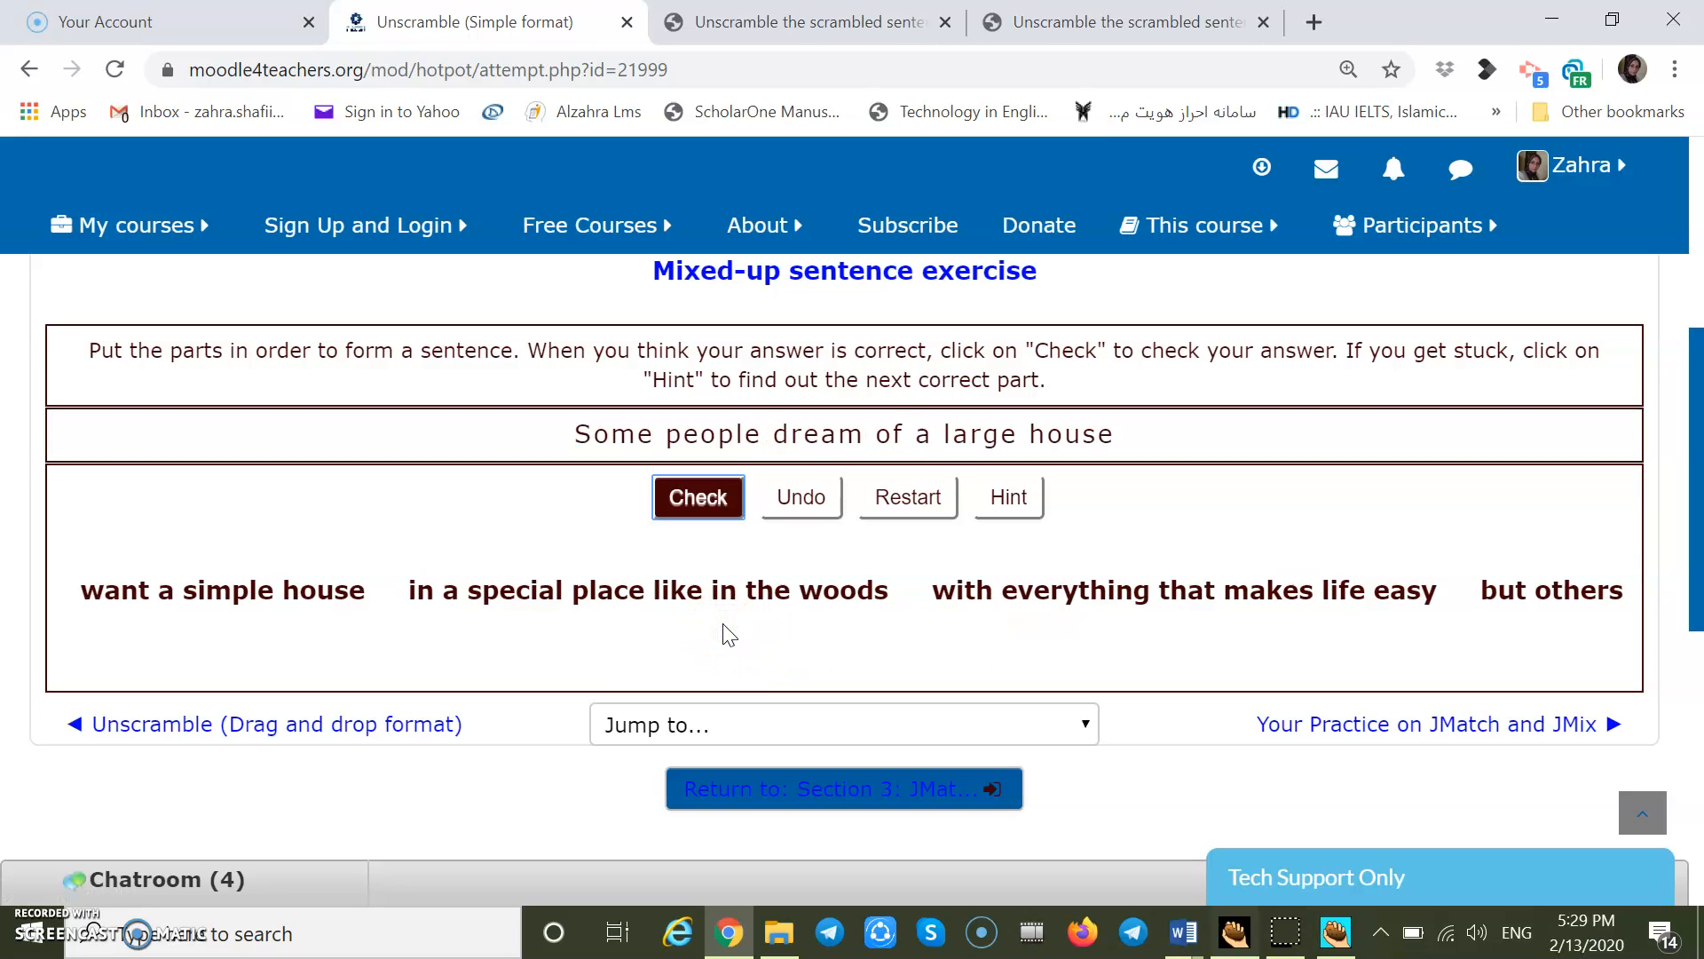
left_click(1021, 609)
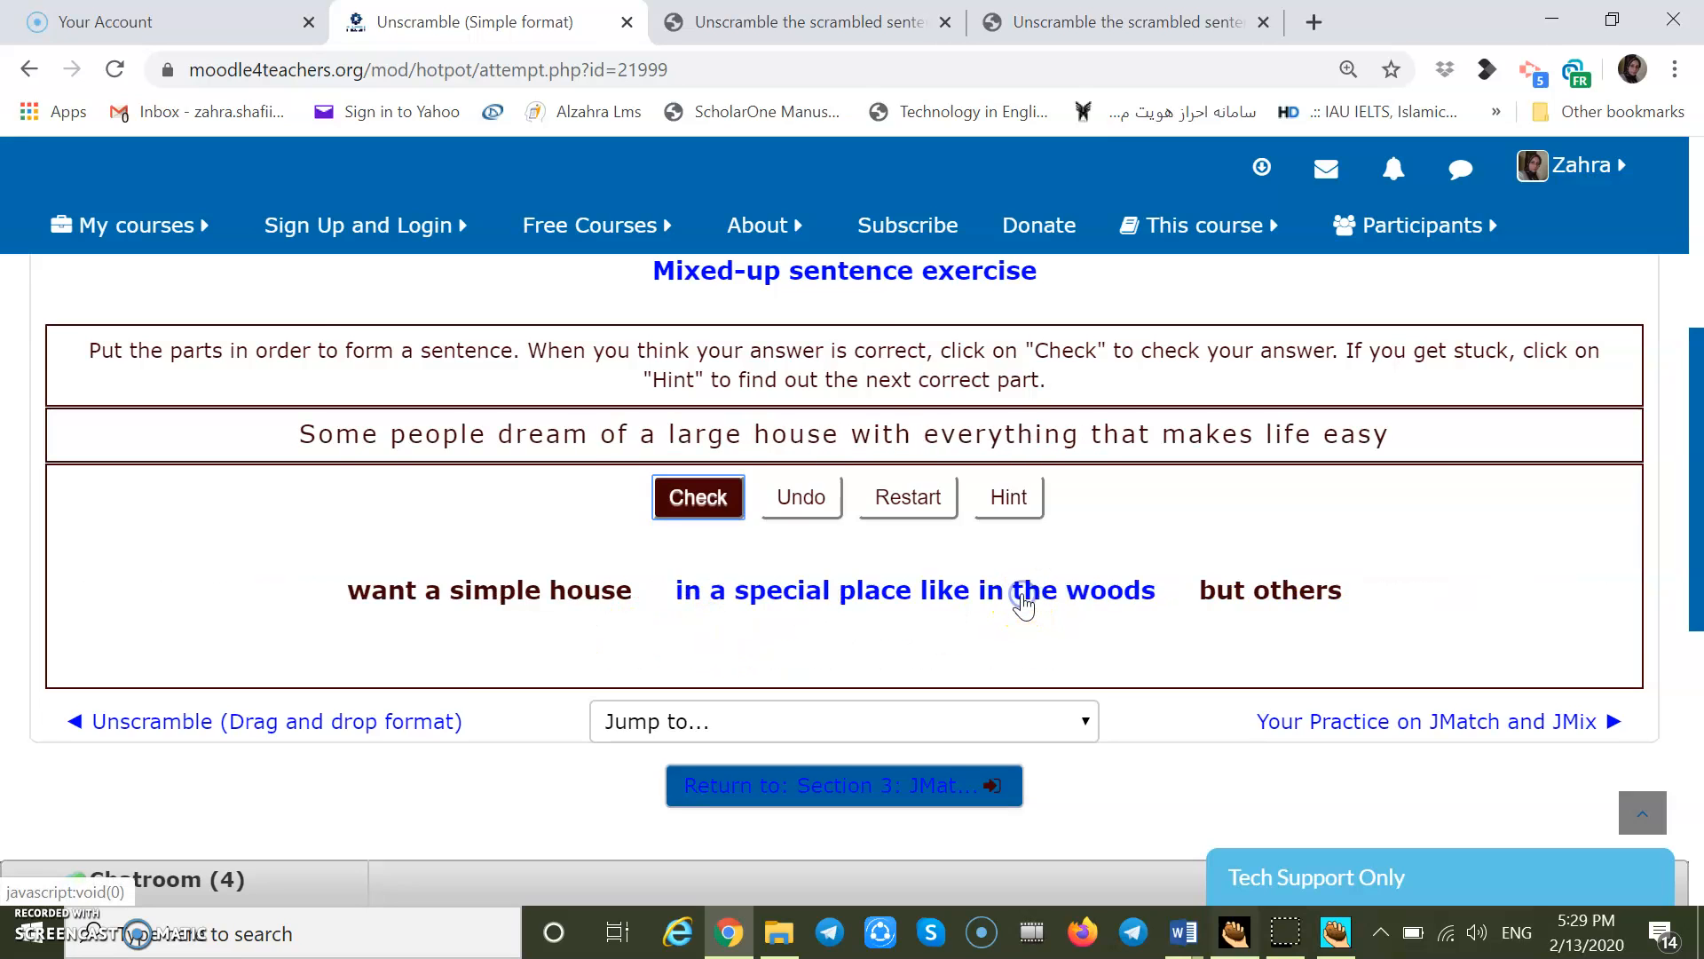
Step: Finish the simple-format sentence with "but others", "want a simple house" and "in a special place like in the woods", and check the answer
left_click(1232, 609)
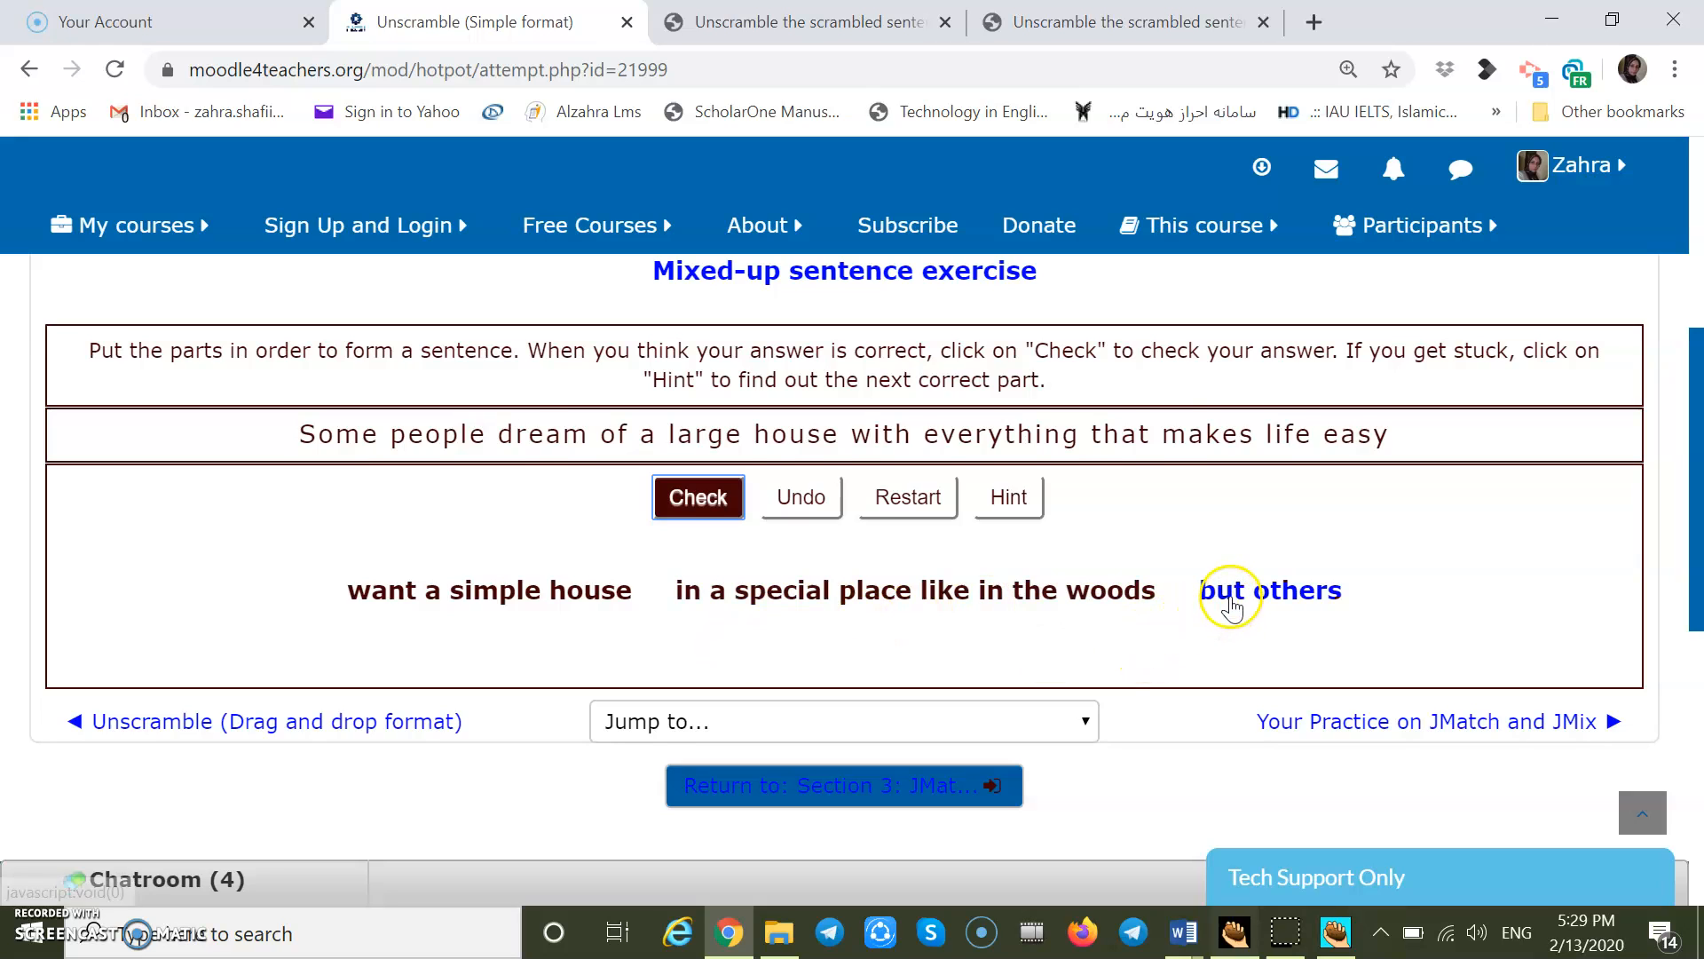
left_click(527, 602)
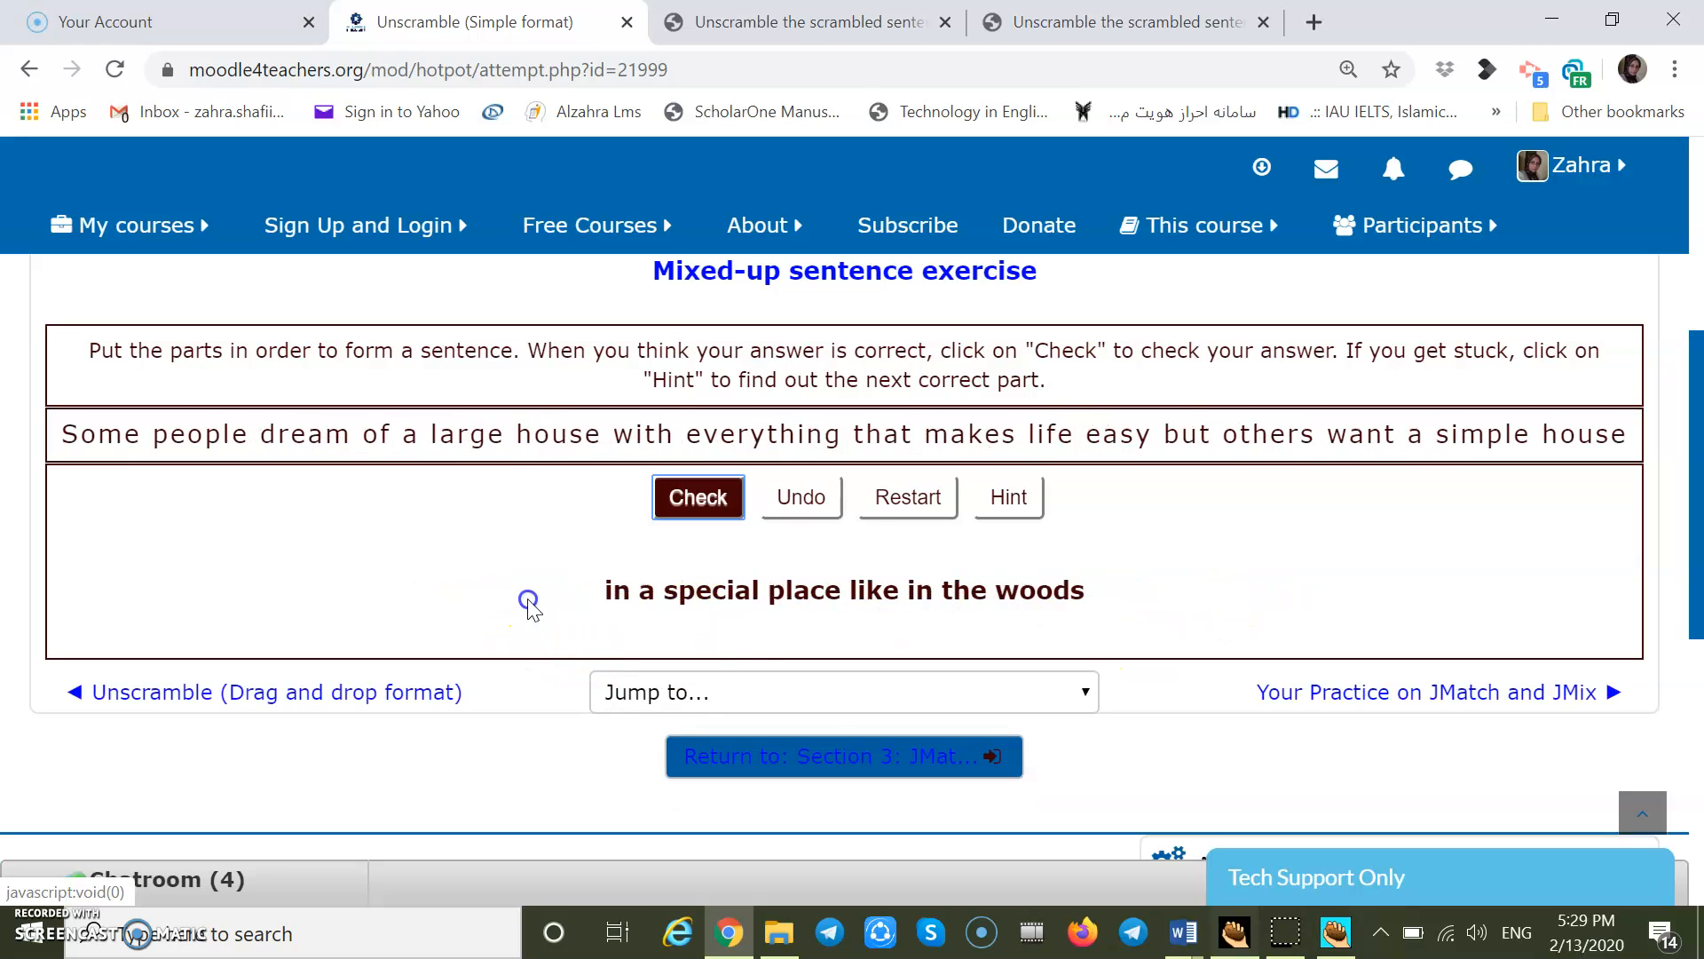
left_click(737, 601)
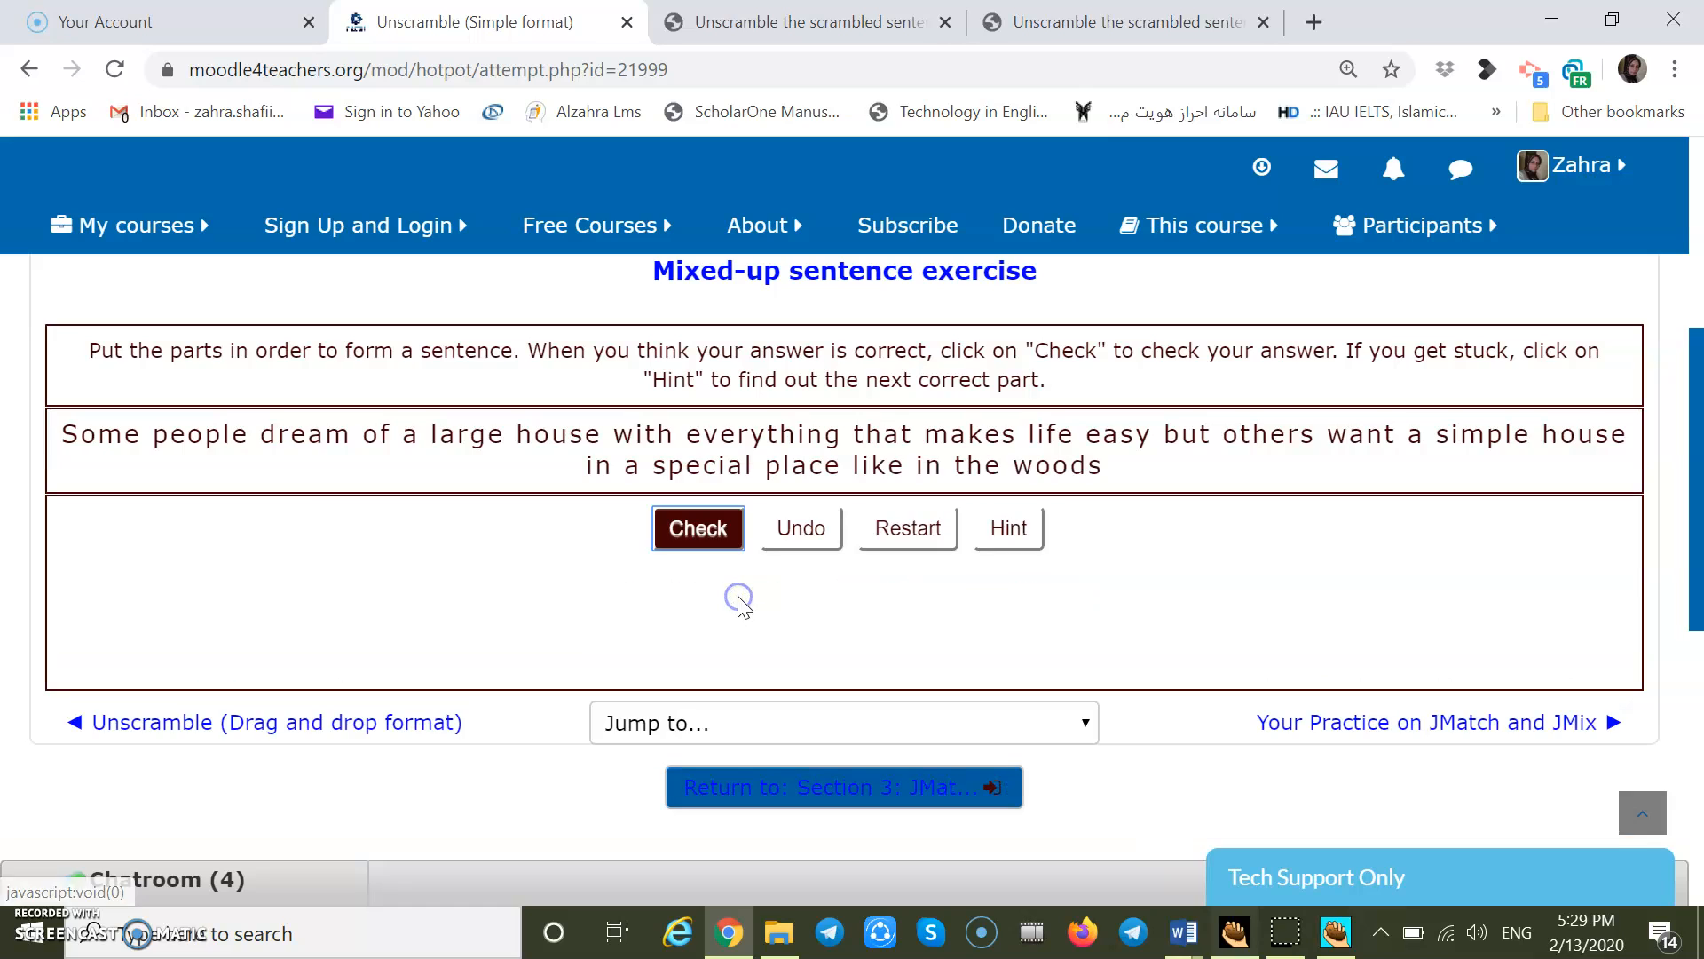
left_click(705, 541)
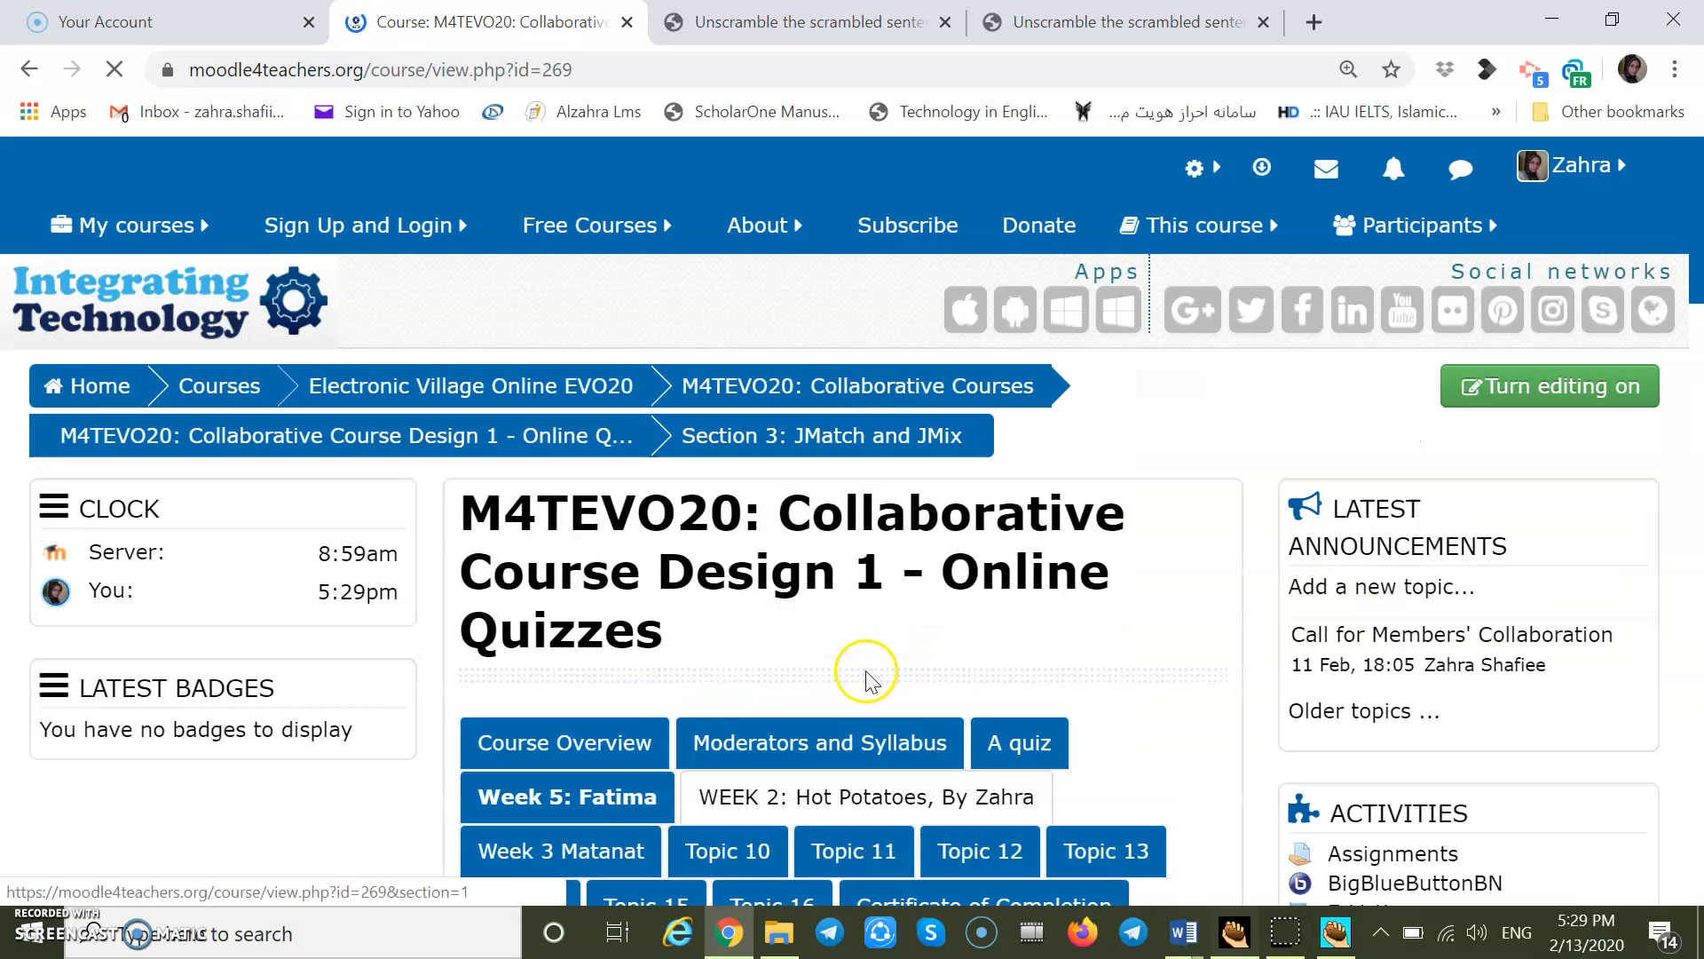
scroll(866, 670, "down", 12)
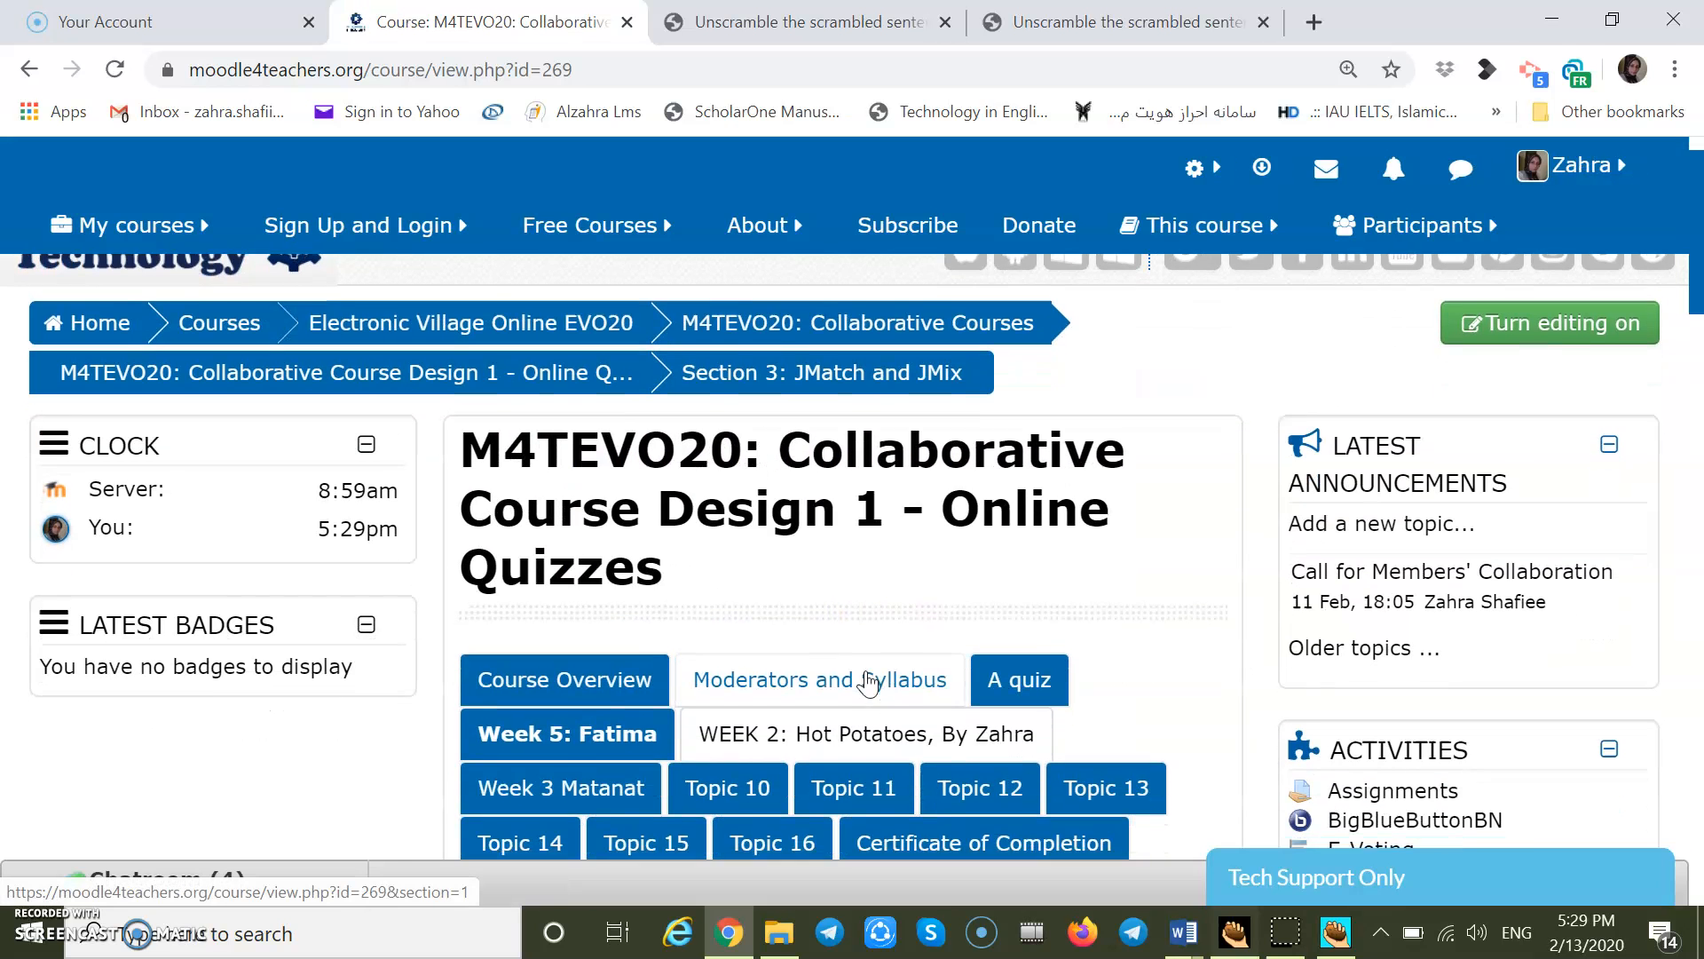
scroll(866, 671, "down", 20)
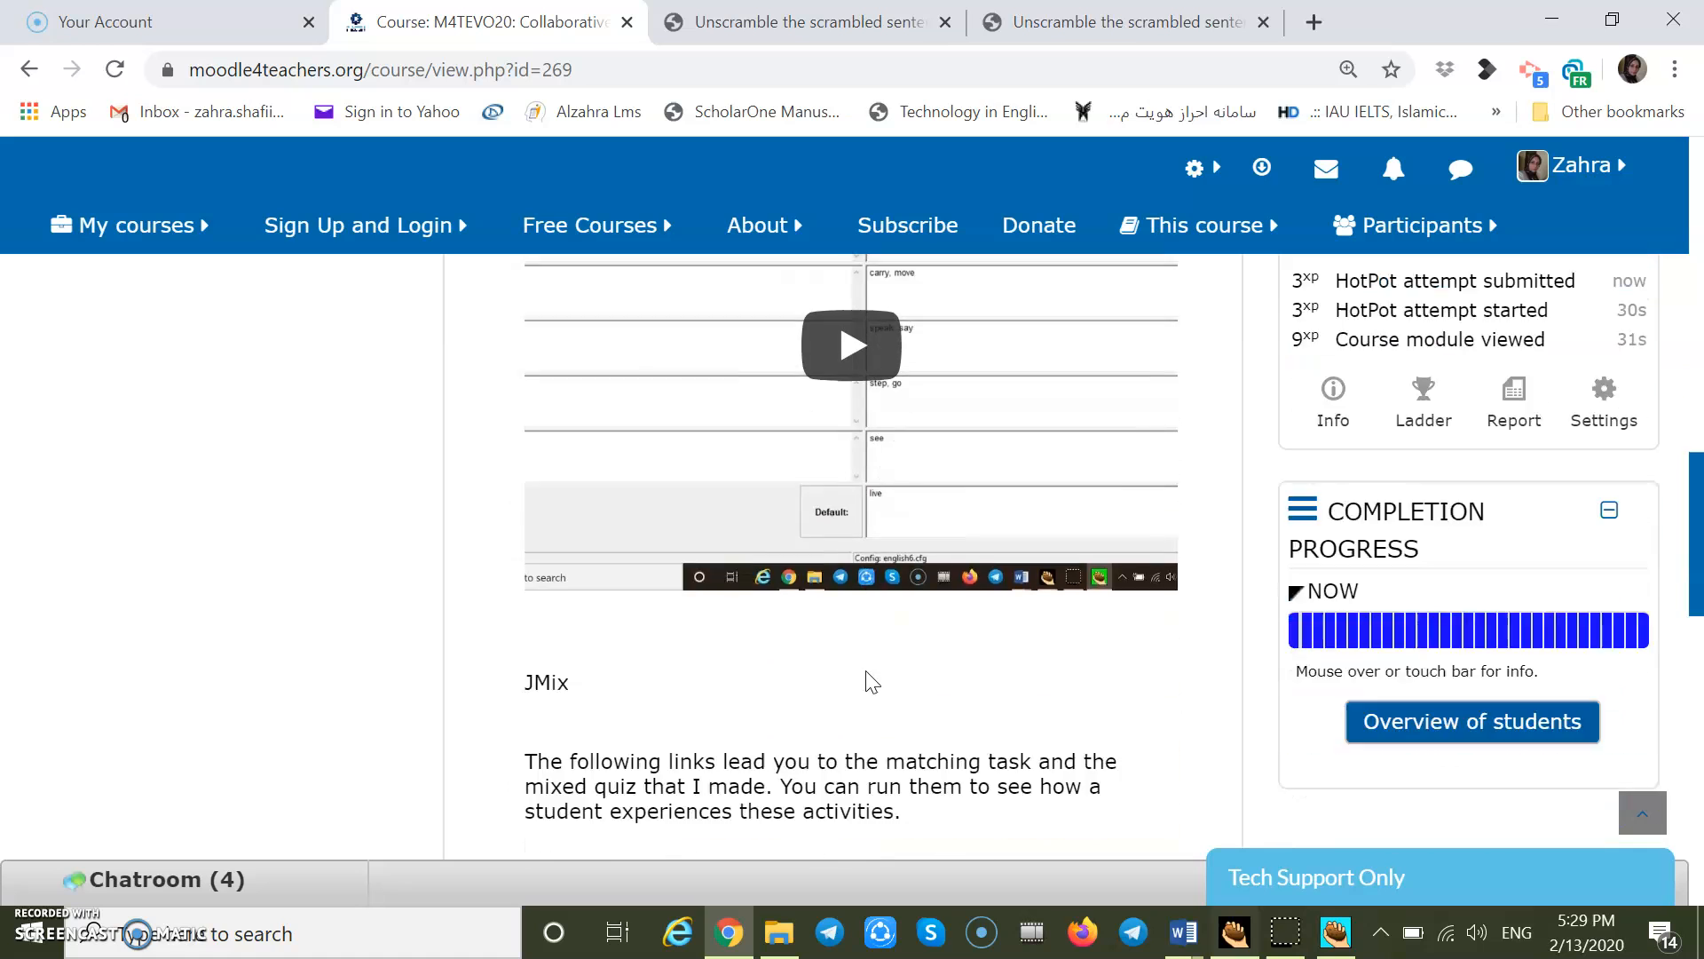
scroll(869, 682, "up", 2)
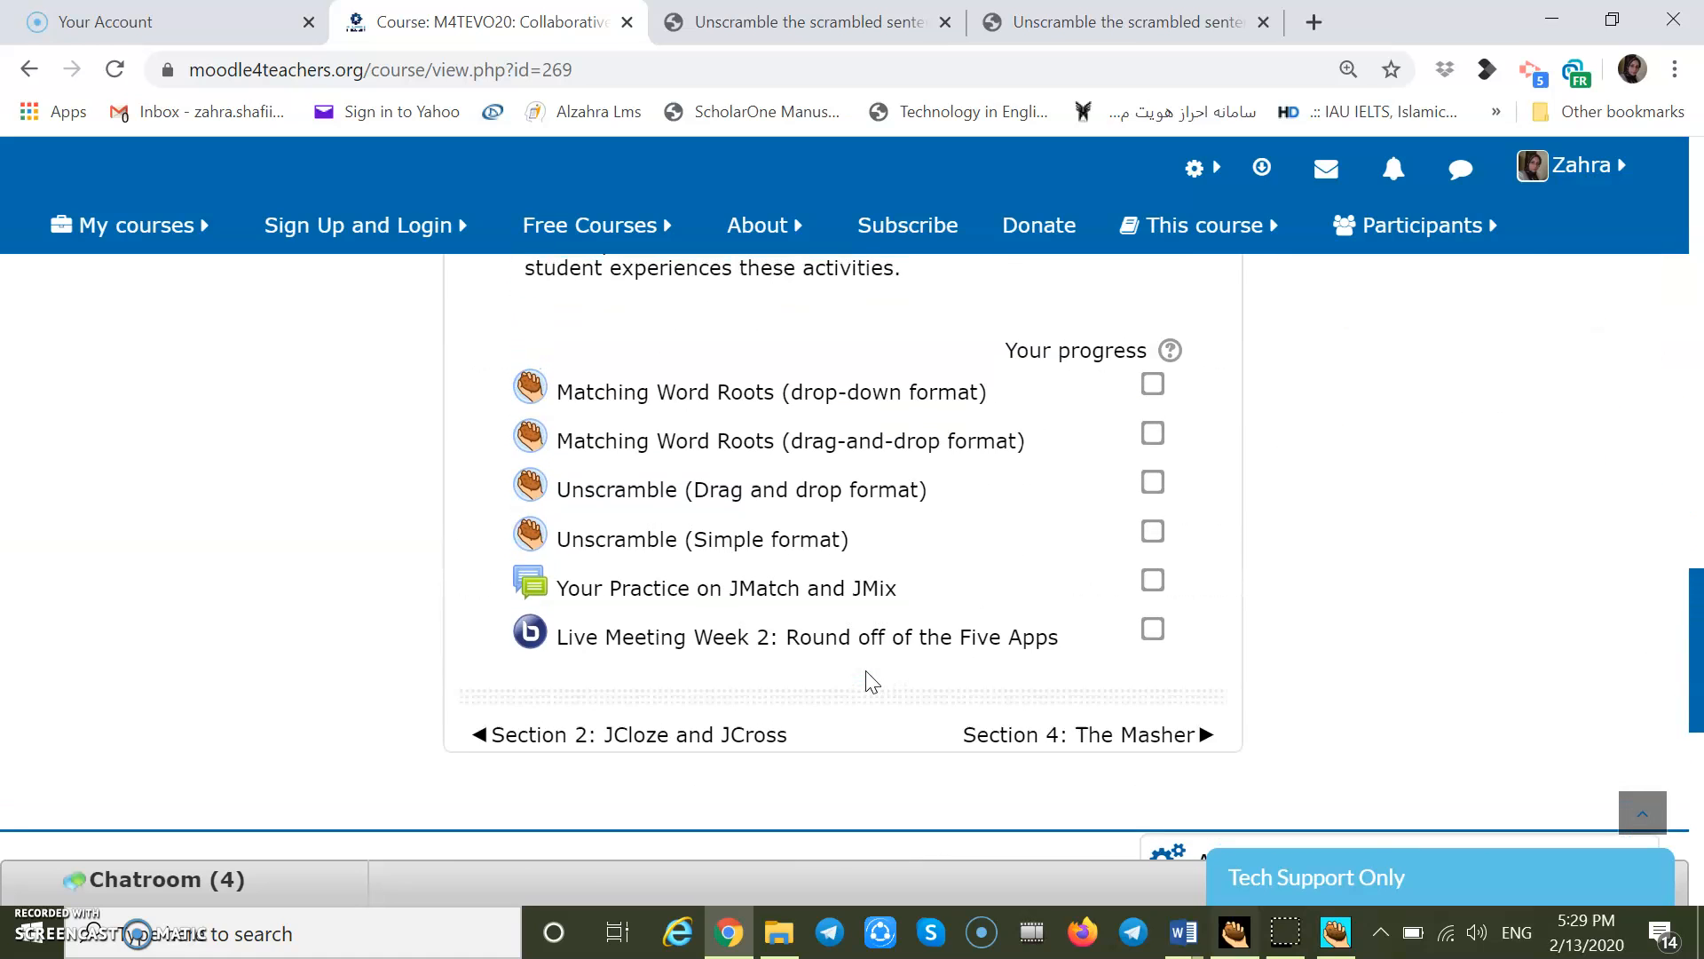
left_click(205, 943)
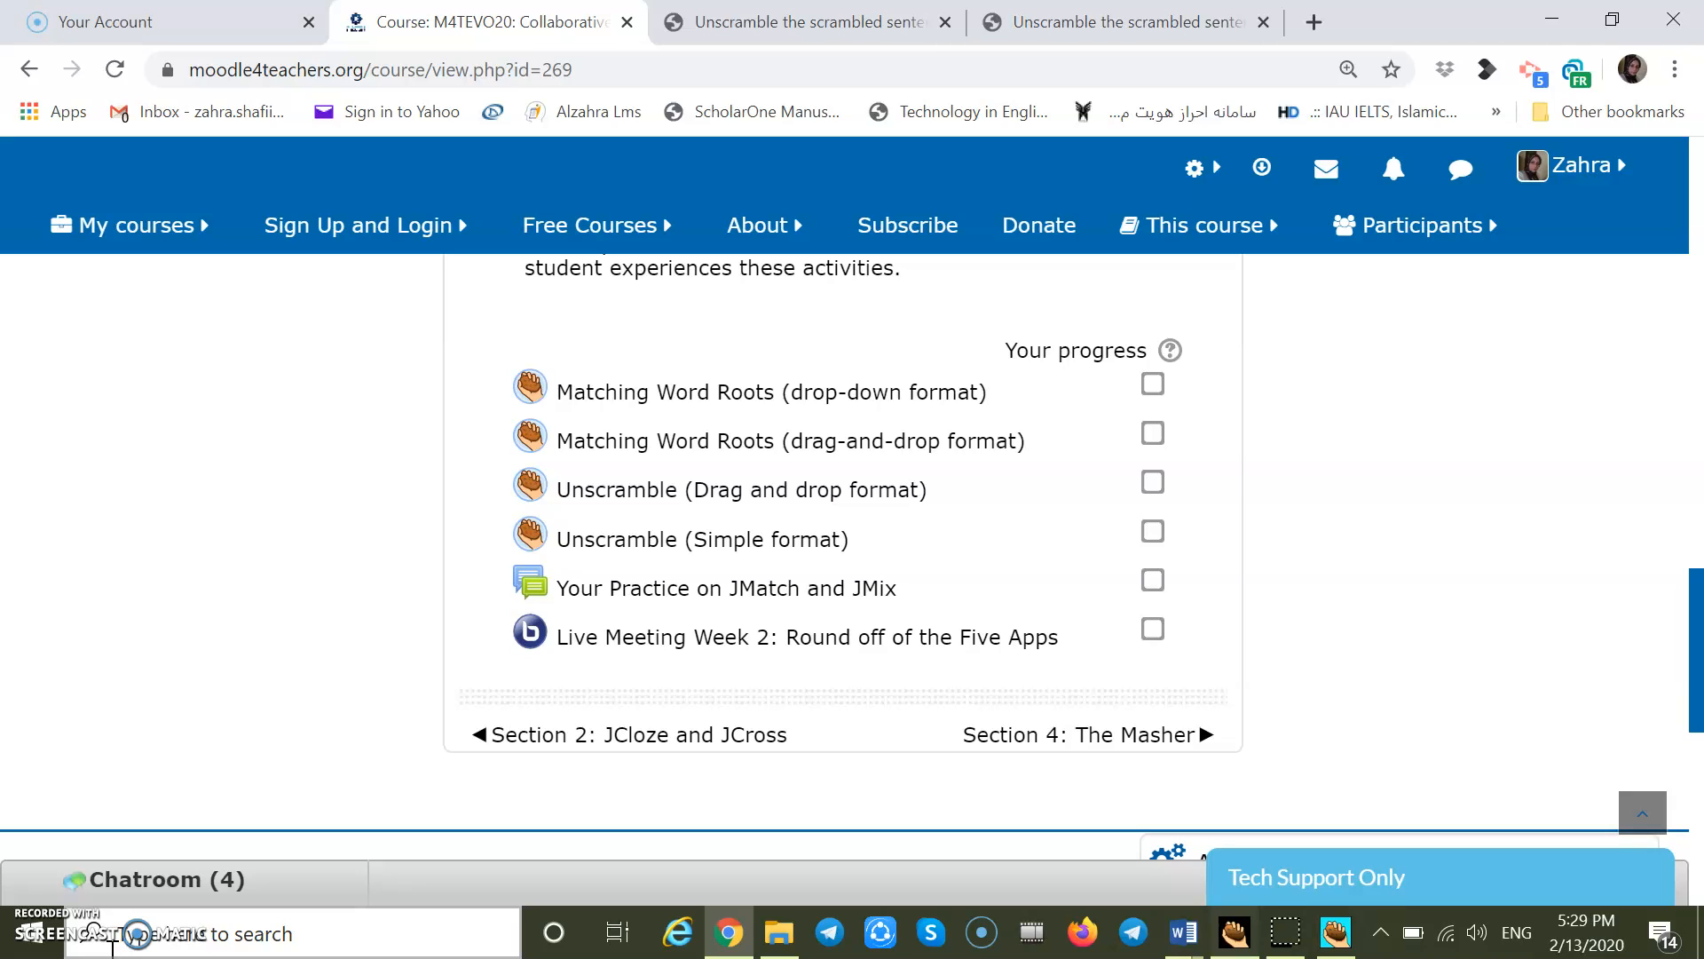
left_click(36, 936)
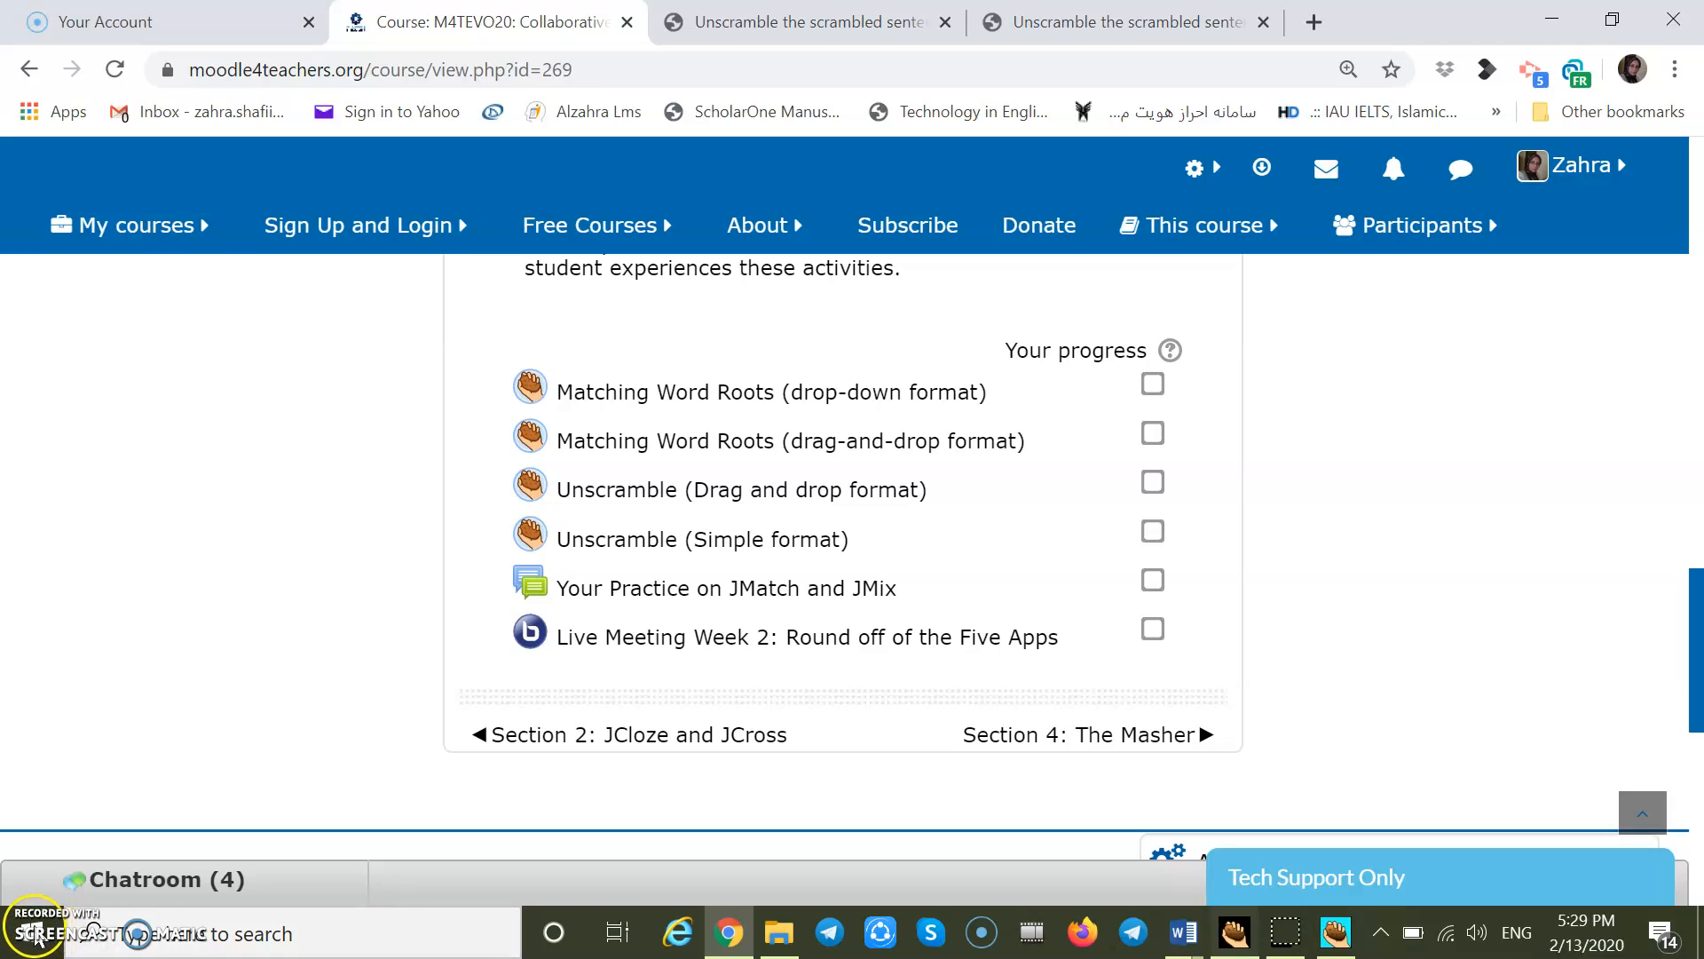